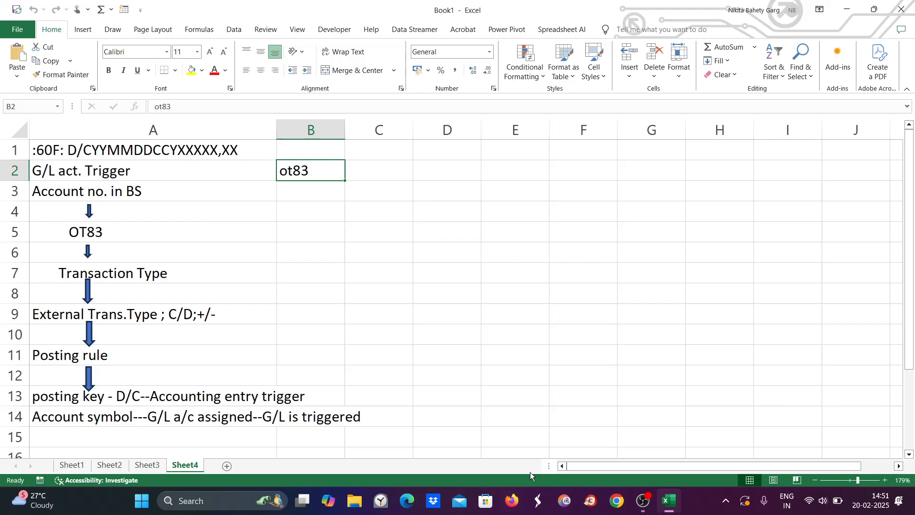
Step: Search for 'sa' from the taskbar to bring up SAP Logon
click(186, 493)
text(sa)
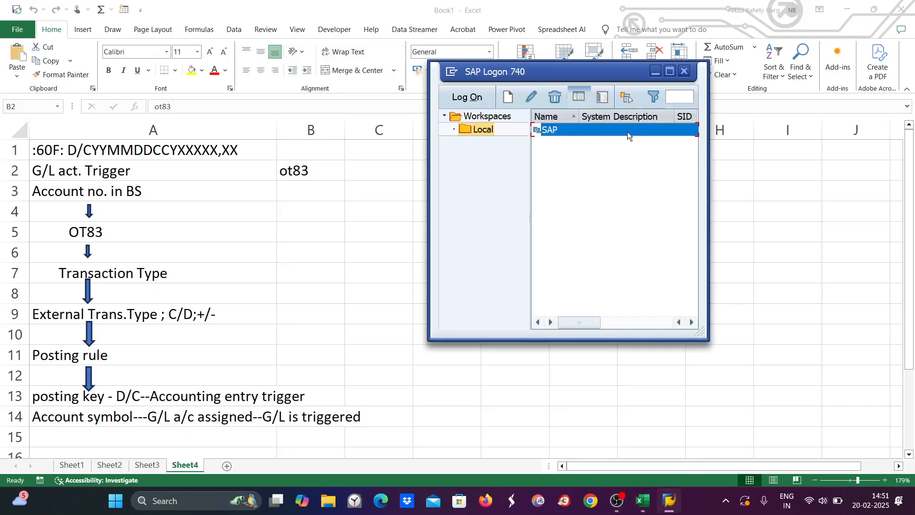
Step: Maximize SAP Logon and log on to the SAP system with the user ID and password
click(669, 71)
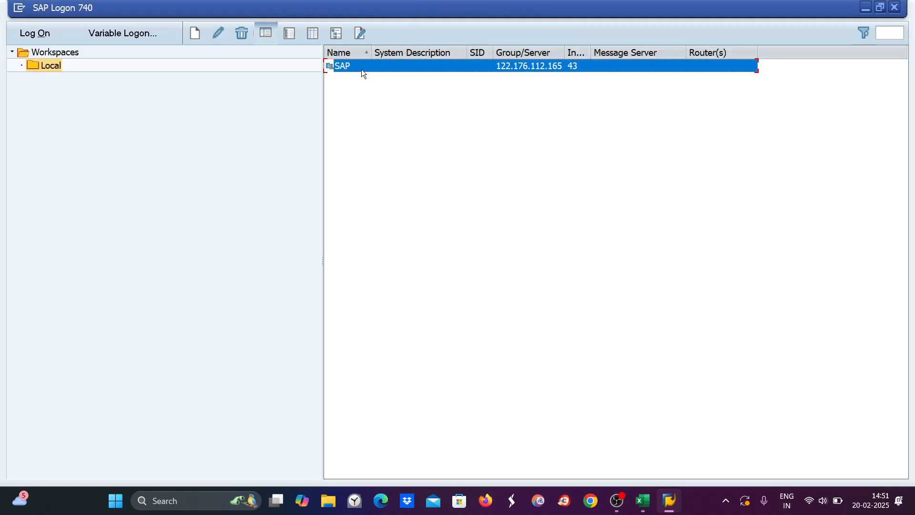
double_click(361, 69)
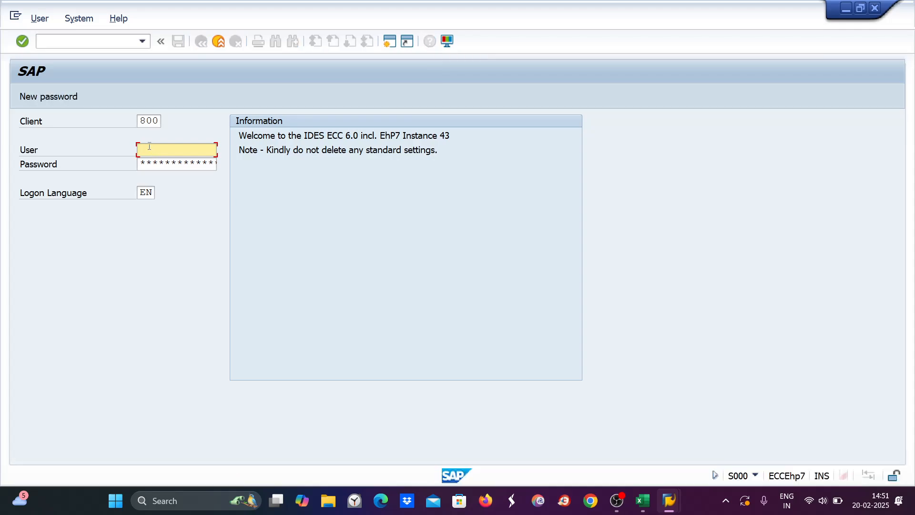
key(Tab)
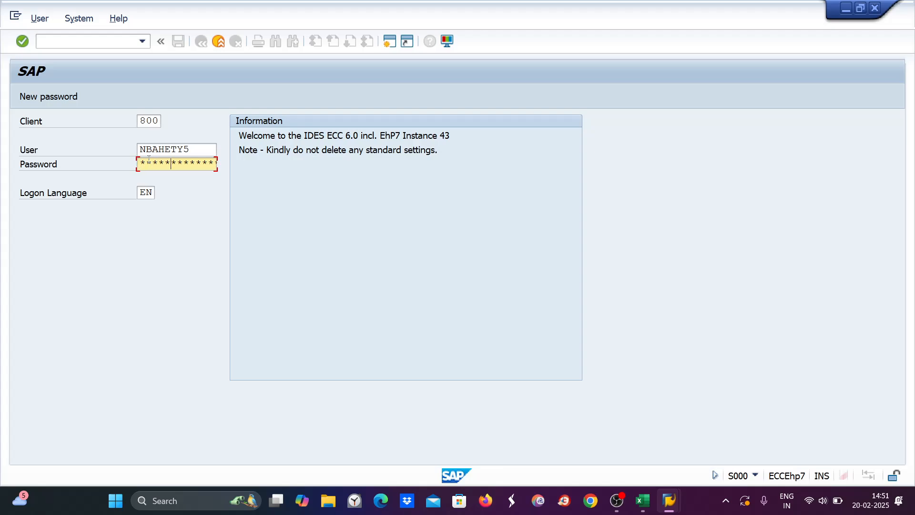
key(Return)
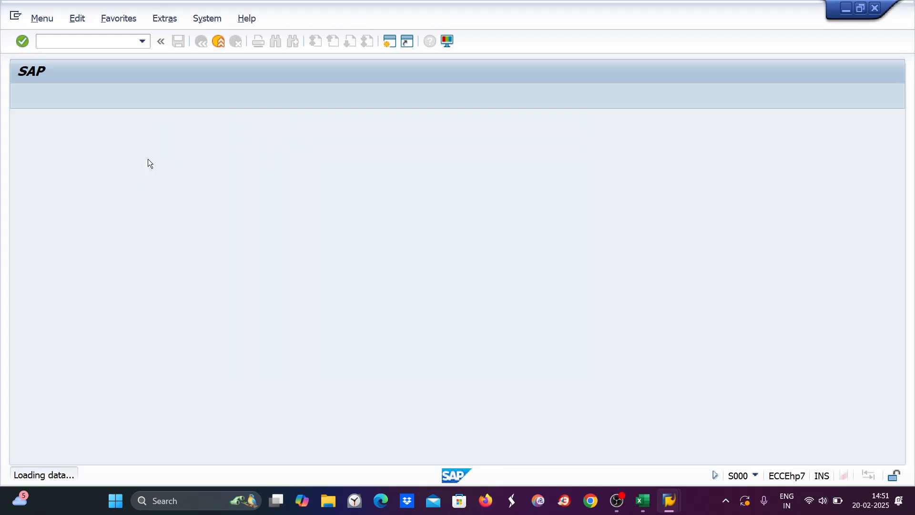
Step: Run FBL3N for G/L account 1030 in company code ZE89, then return to Excel
text(fbl3n)
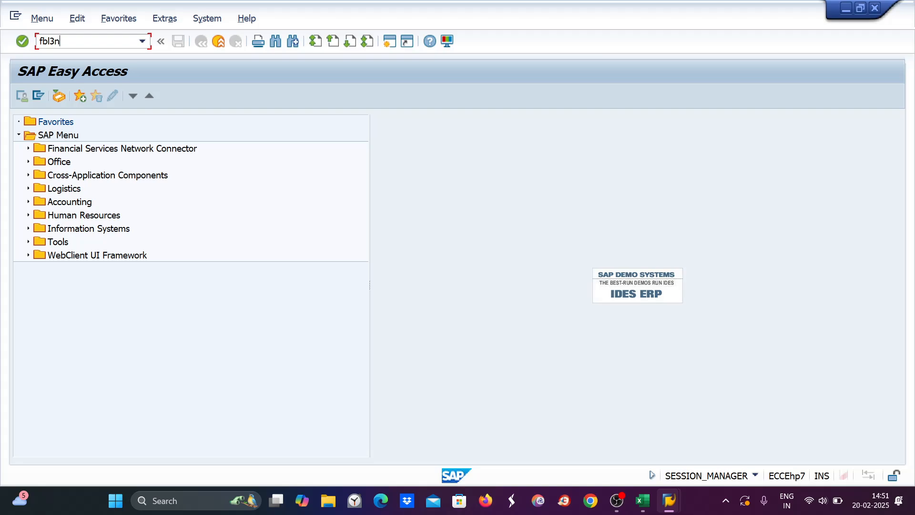
key(Return)
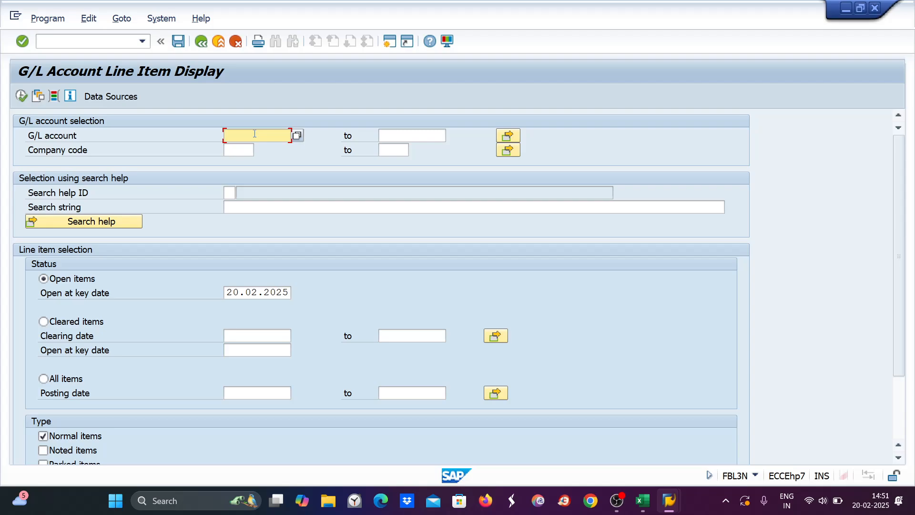
text(1030)
click(237, 150)
text(ze89)
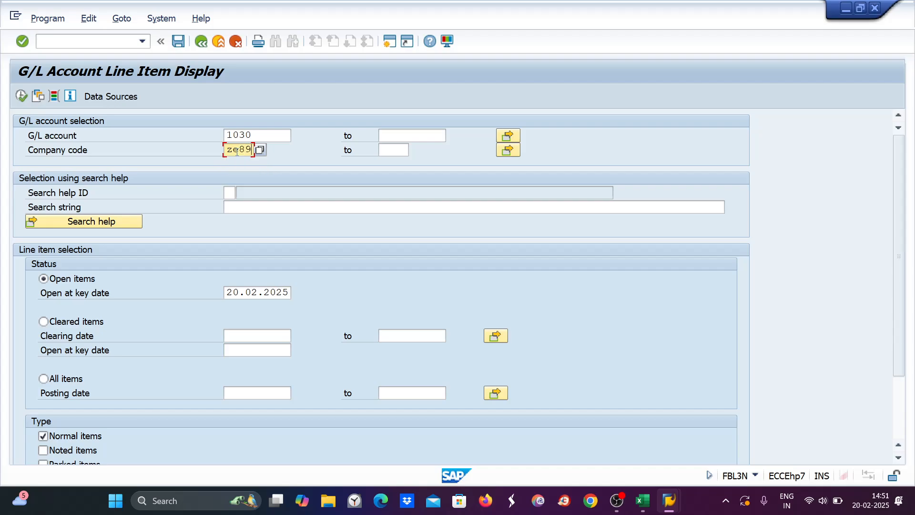
click(19, 96)
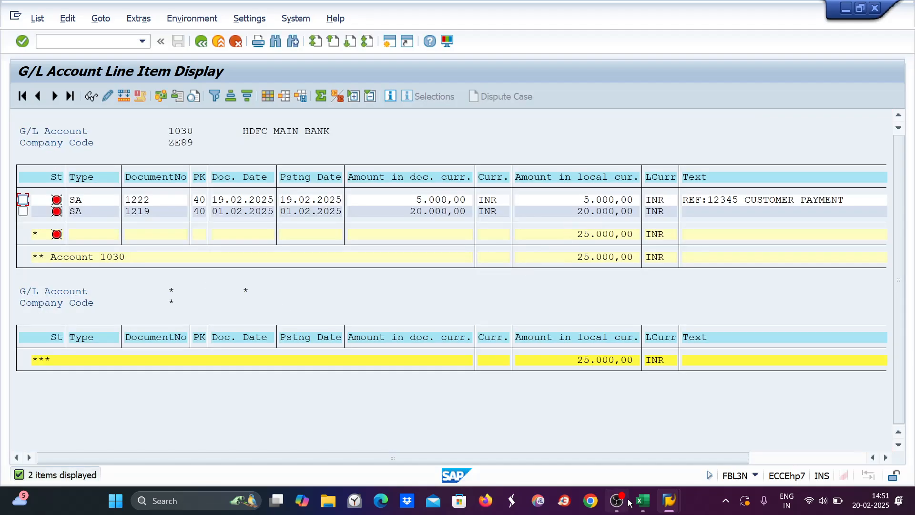
click(642, 501)
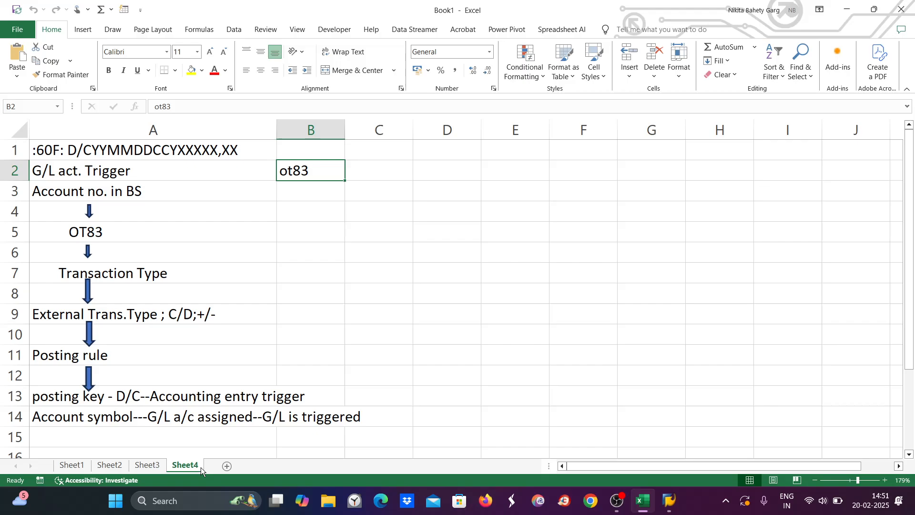
Step: Copy the 3. Bank Charges rows A41:A43 from Sheet1 into Sheet3 A8:A10
click(147, 465)
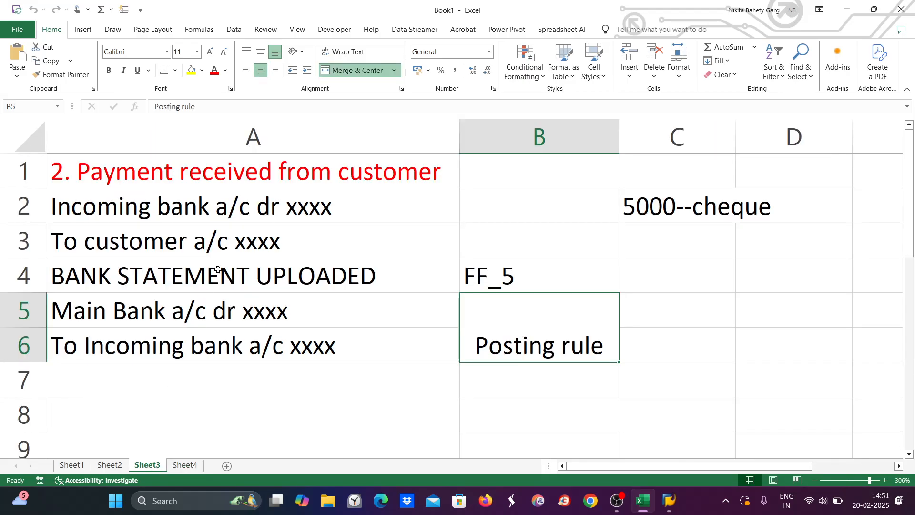
click(109, 464)
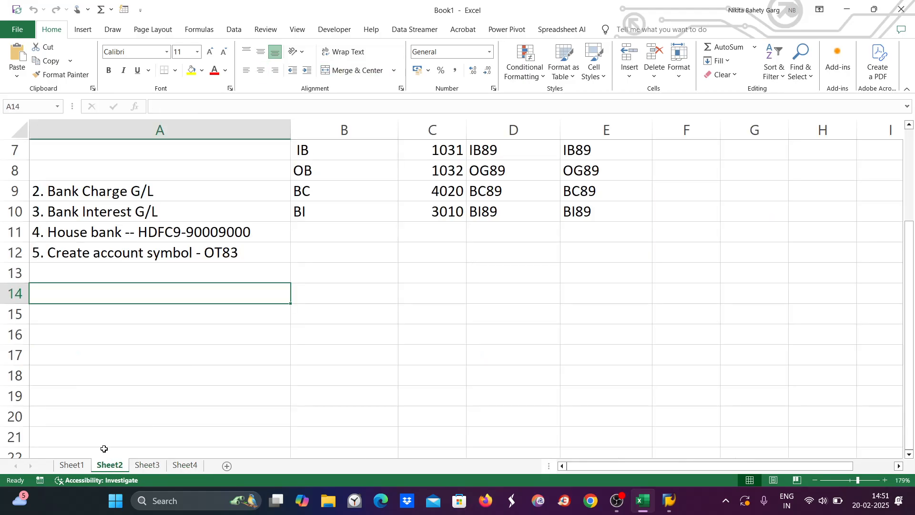
click(71, 465)
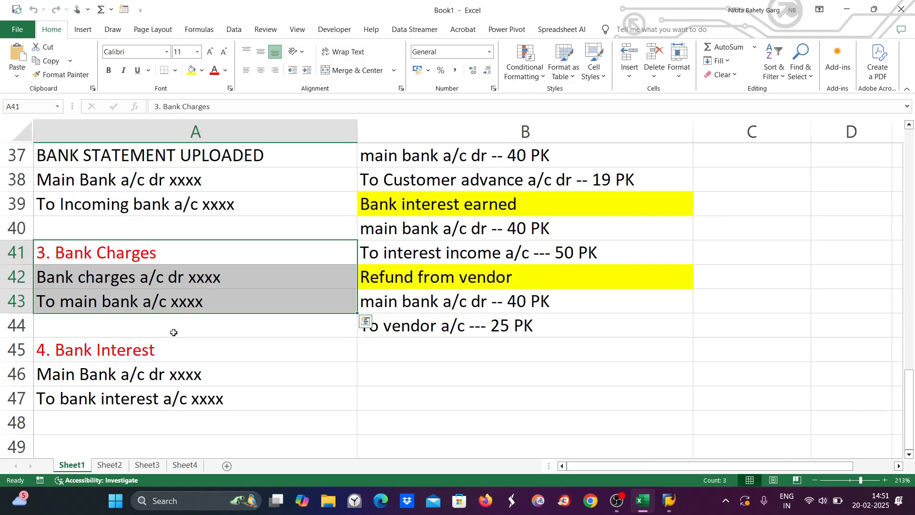
drag(112, 256, 113, 300)
key(ctrl+c)
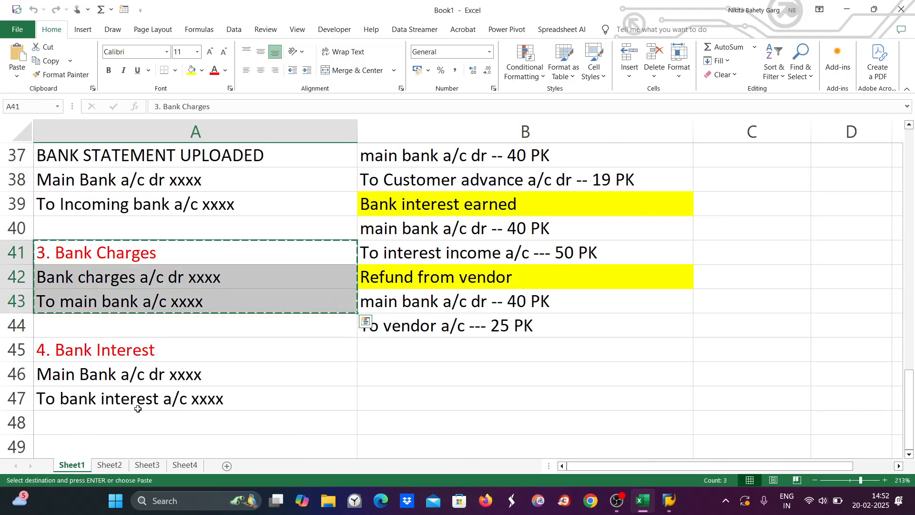
click(147, 464)
scroll(221, 294, down, 1)
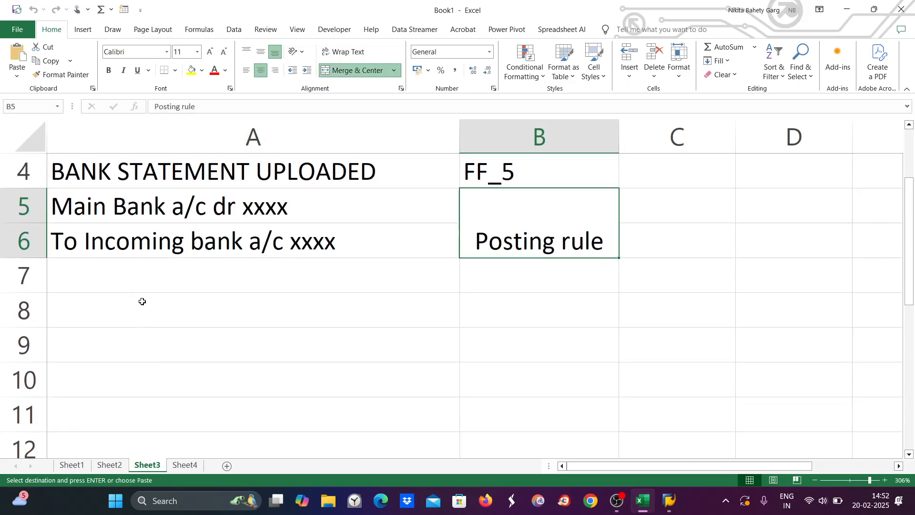
drag(141, 302, 144, 377)
key(ctrl+v)
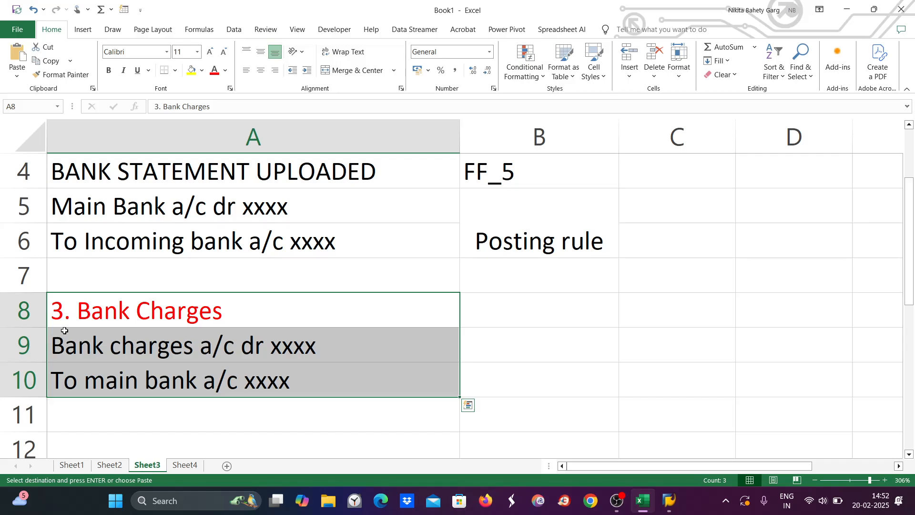
Step: Enter 'fb70/f-28' in Sheet3 cell B2, then show the desktop
scroll(148, 279, up, 1)
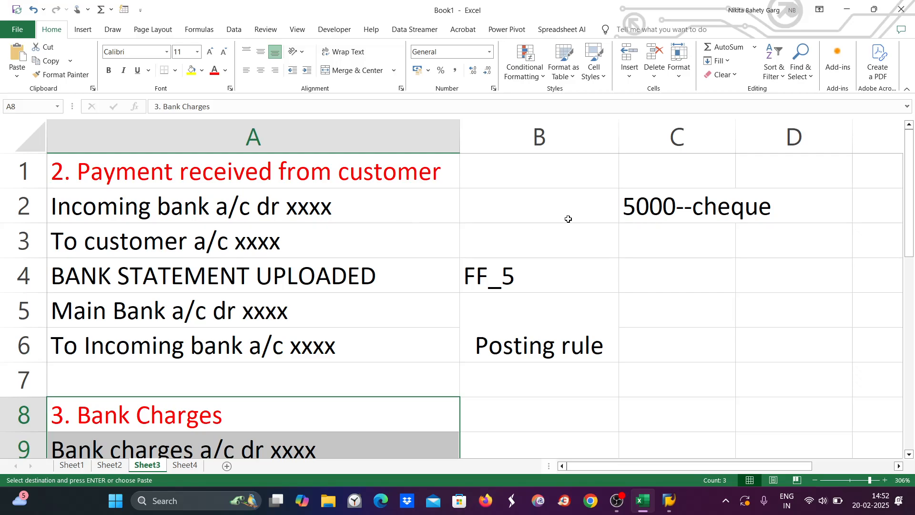
double_click(492, 201)
text(fb7)
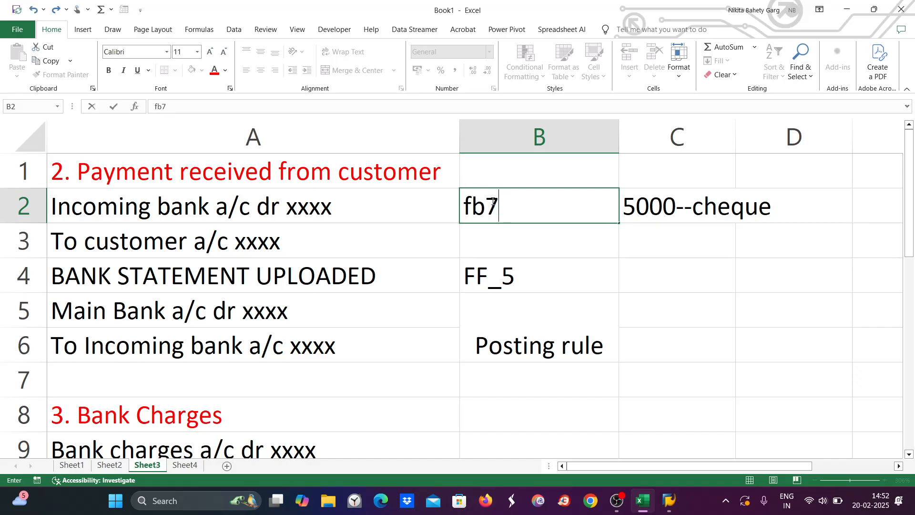
text(0/f)
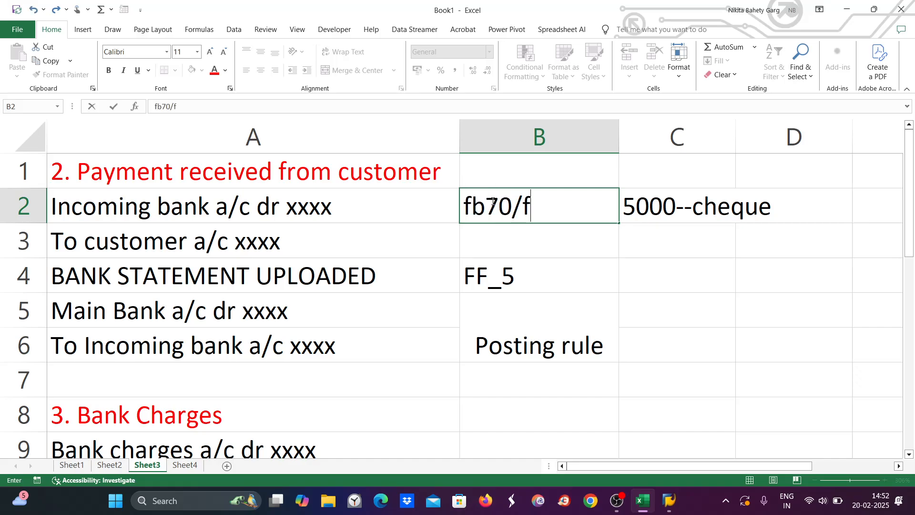
text(-28)
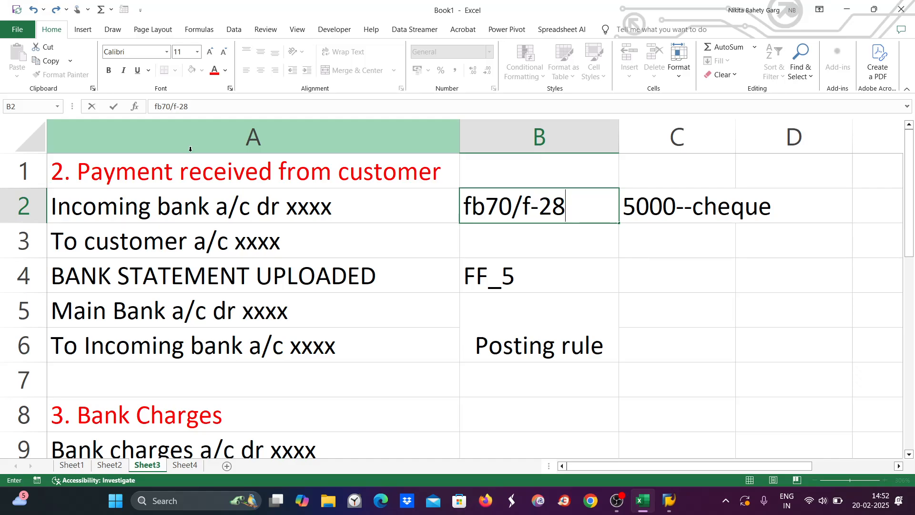
scroll(197, 240, down, 1)
scroll(197, 240, down, 1)
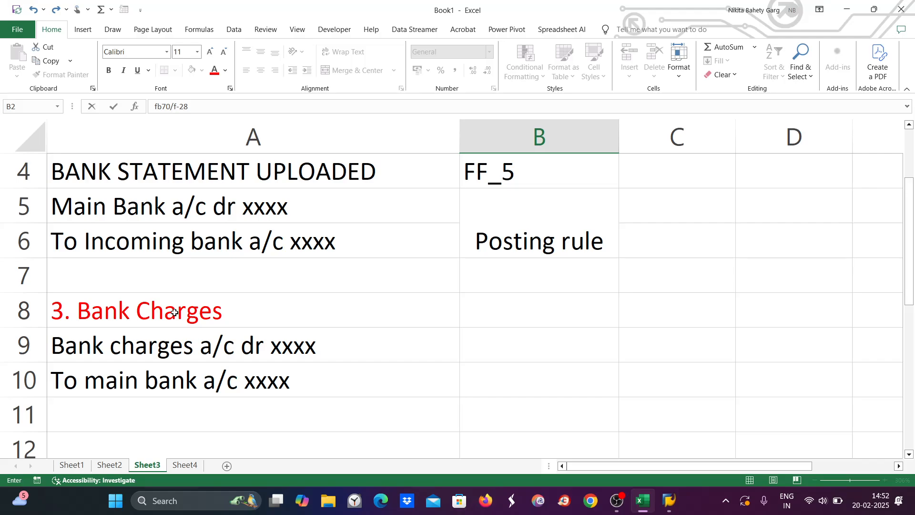
drag(156, 311, 150, 369)
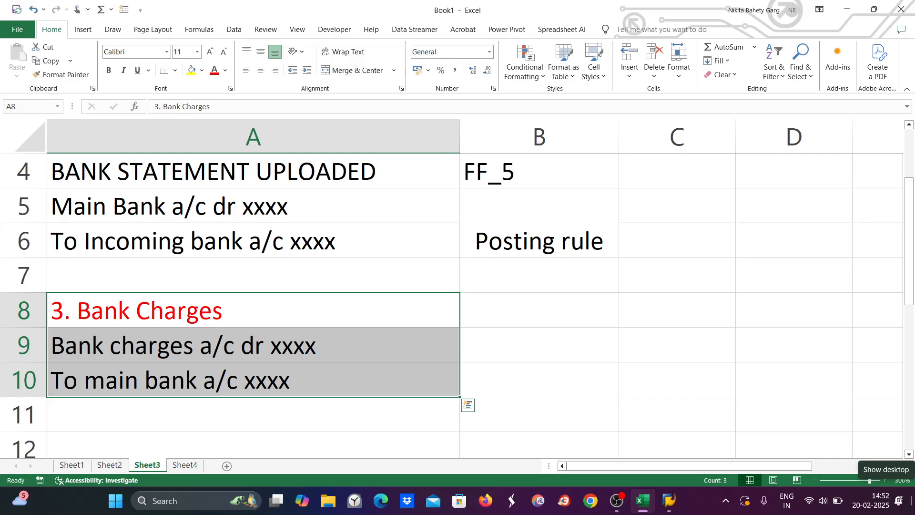
click(913, 500)
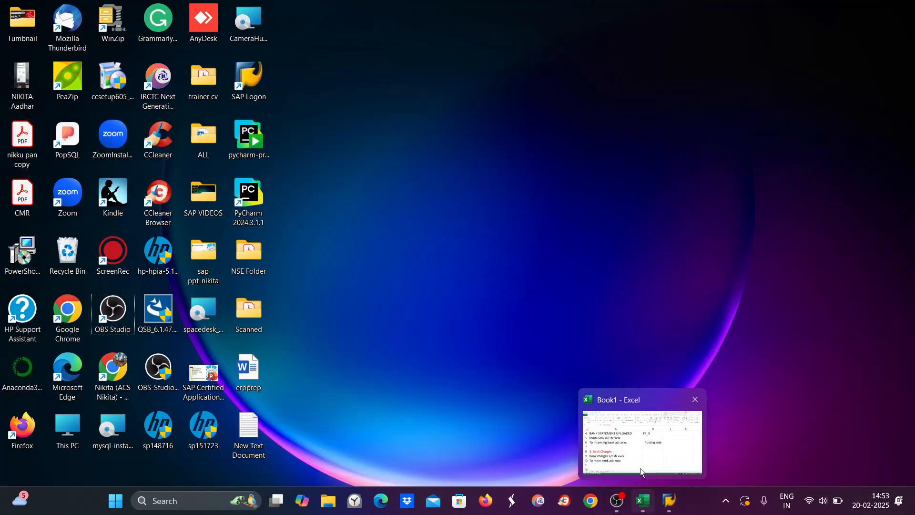
Step: Open the New Text Document bank statement file from the desktop in Notepad
click(644, 501)
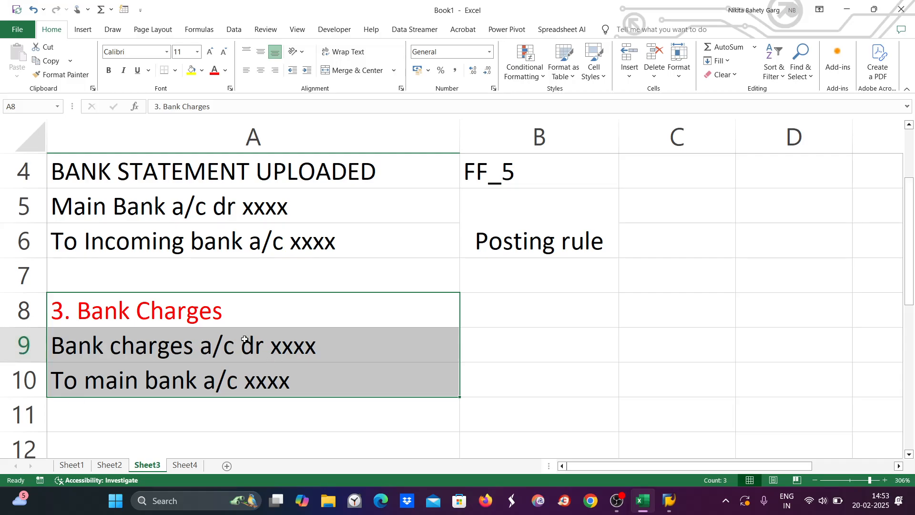
click(913, 501)
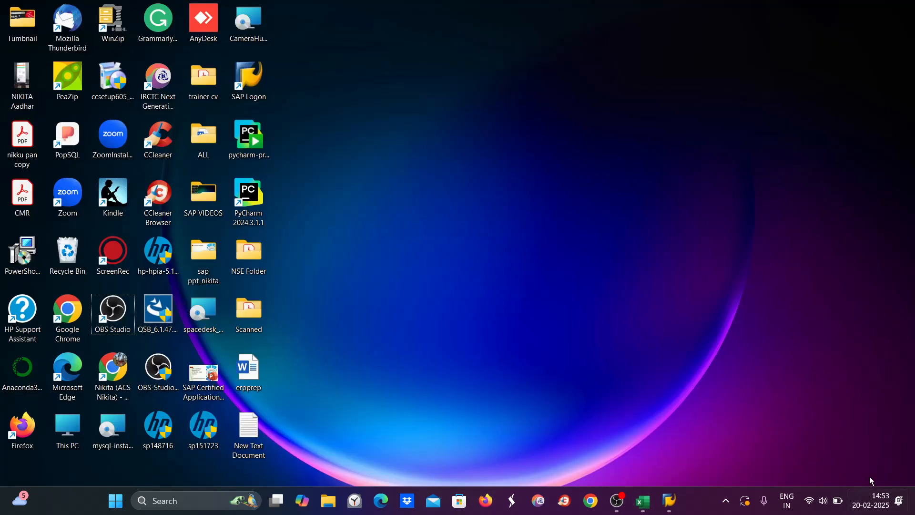
click(254, 426)
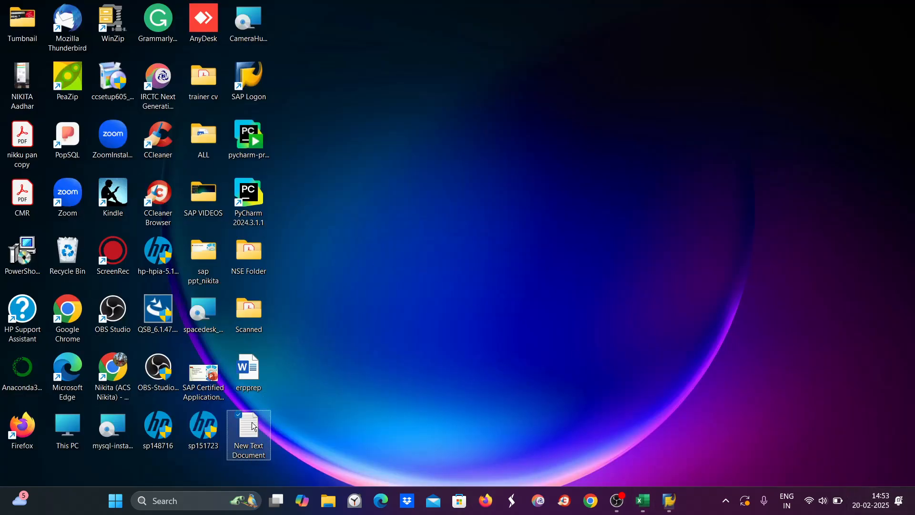
double_click(254, 427)
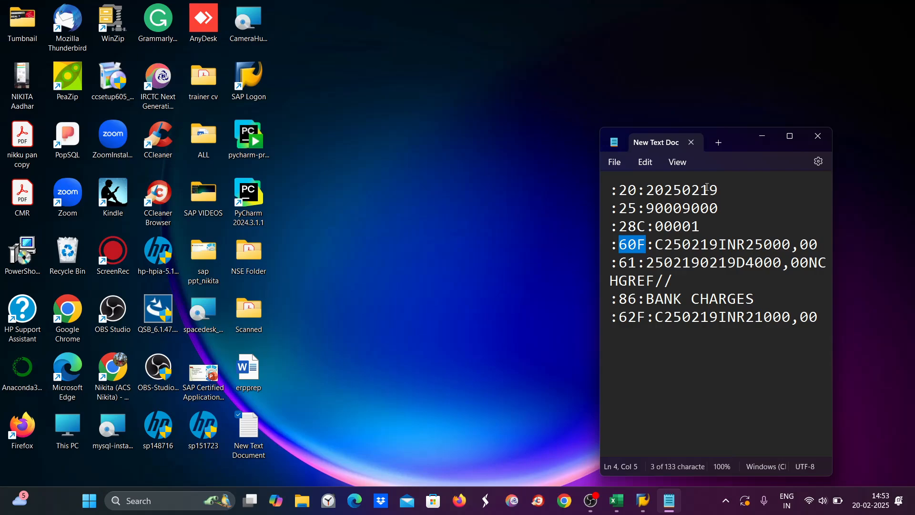
Step: Change the statement dates' day 19 to 20, making the :60F: date 250220
drag(702, 189, 720, 195)
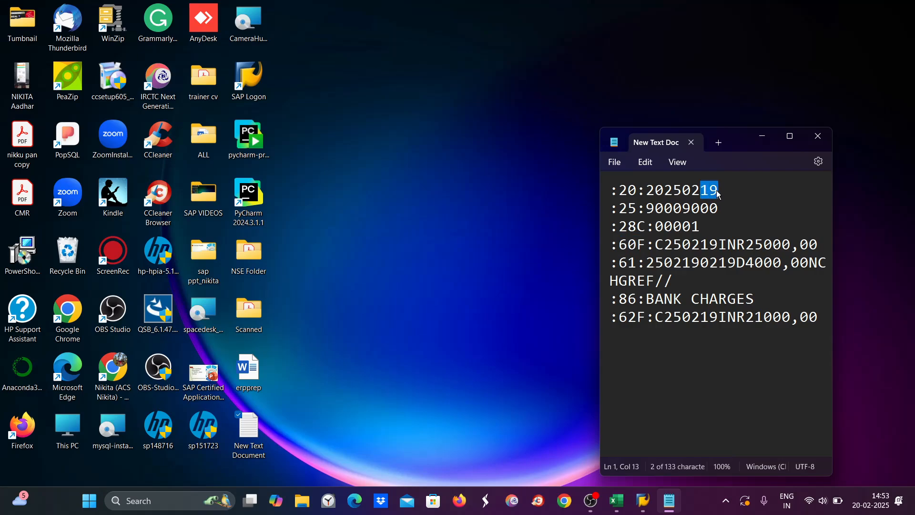
text(20)
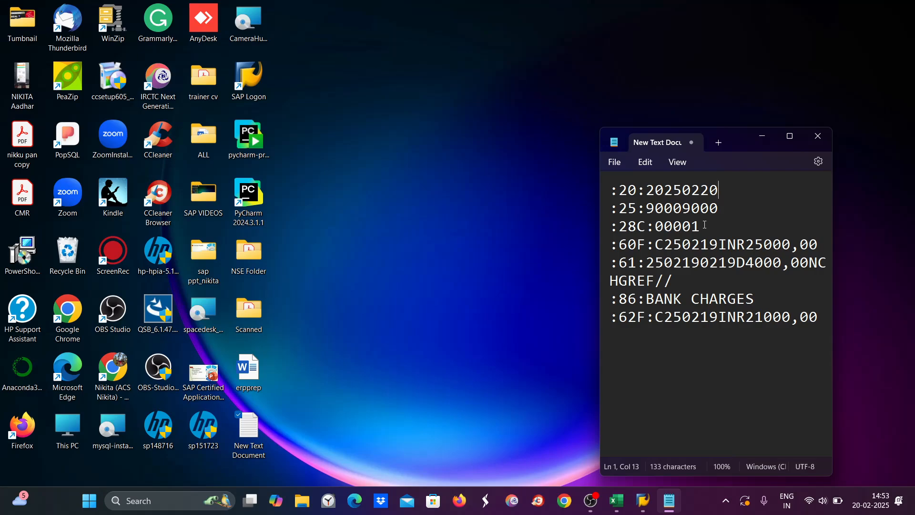
drag(701, 227, 659, 234)
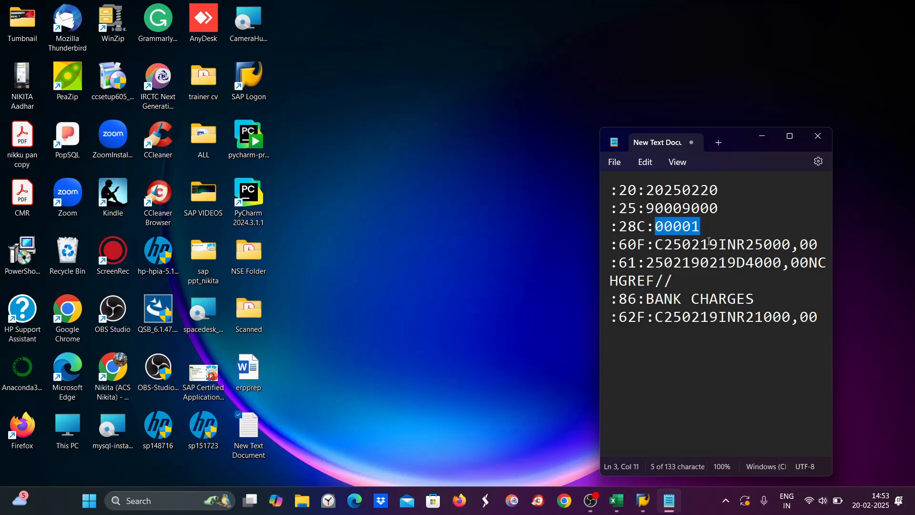
drag(701, 244, 718, 244)
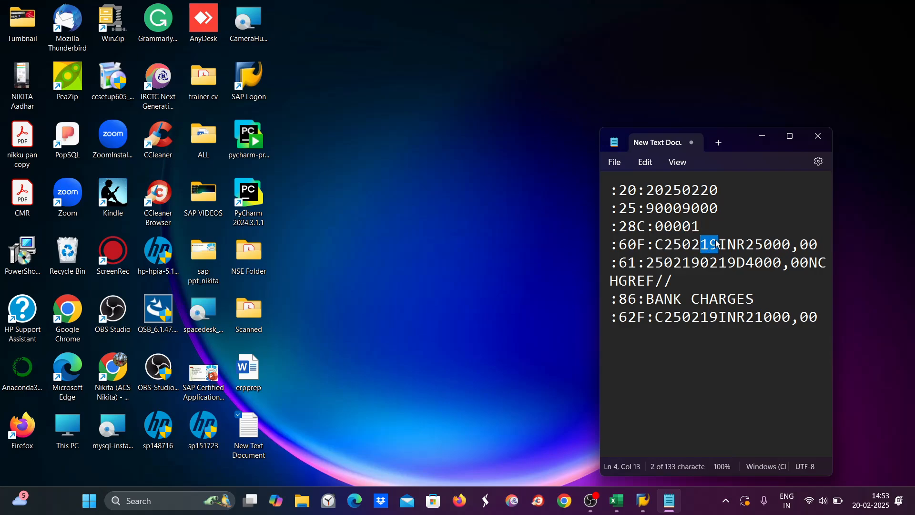
text(20)
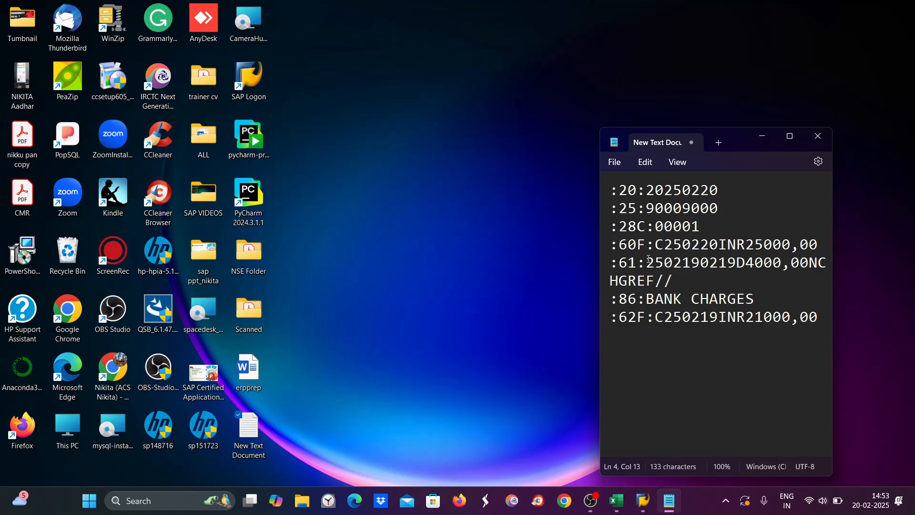
drag(684, 262, 699, 265)
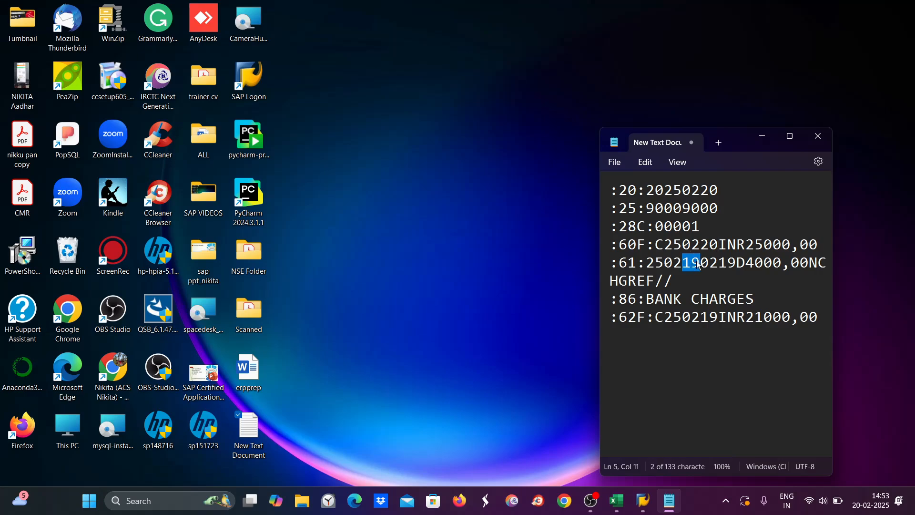
text(20)
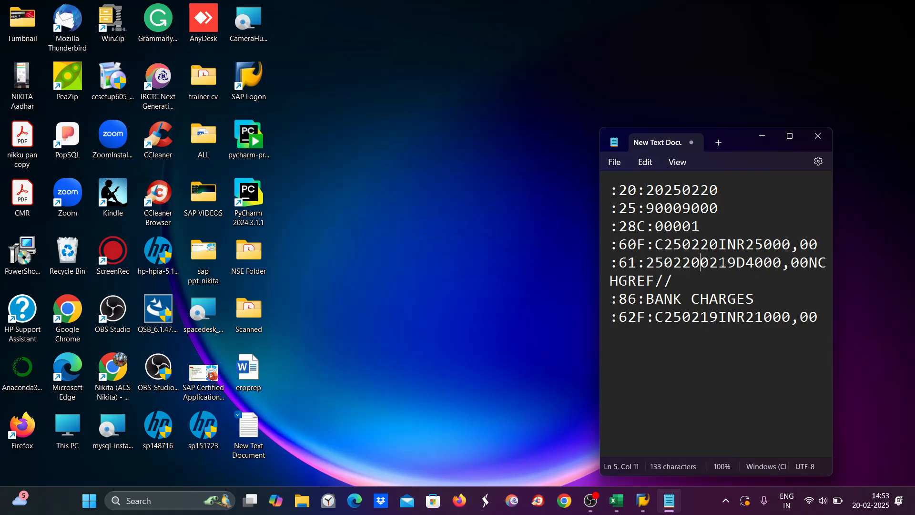
drag(720, 262, 738, 264)
text(2)
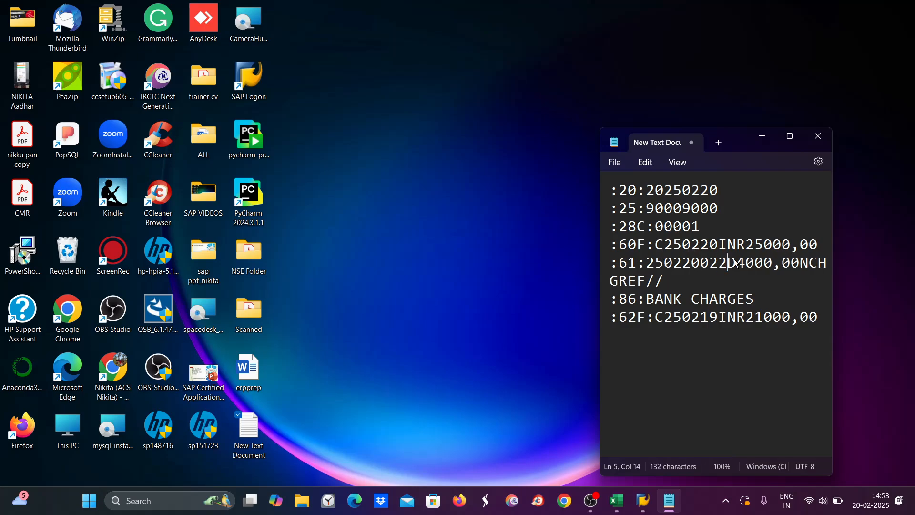
text(0)
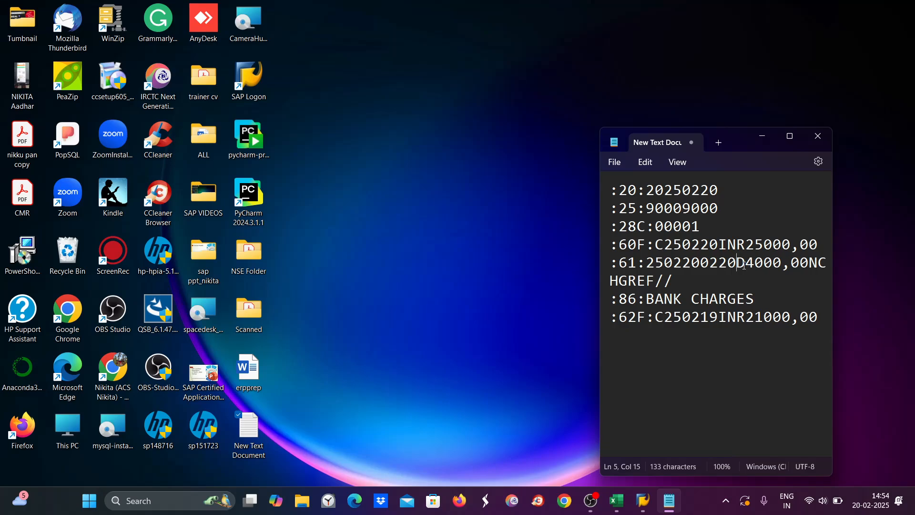
drag(749, 260, 781, 262)
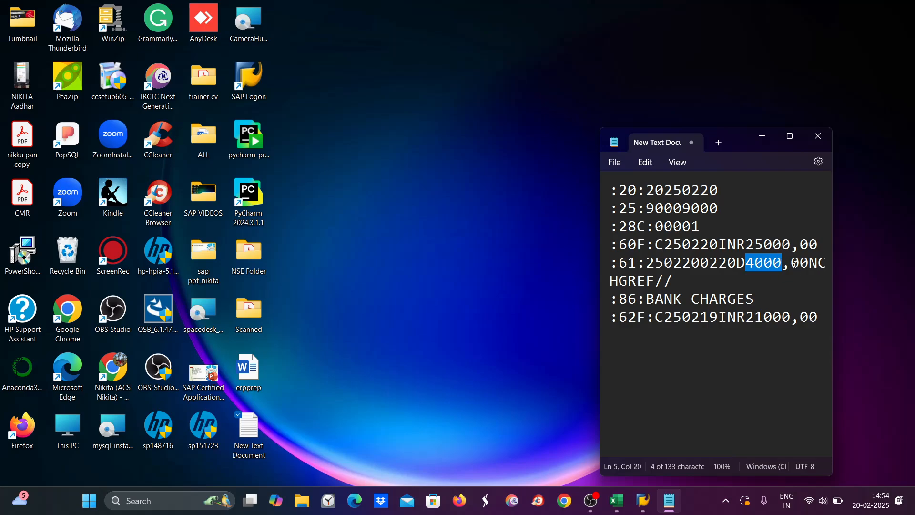
drag(809, 262, 628, 286)
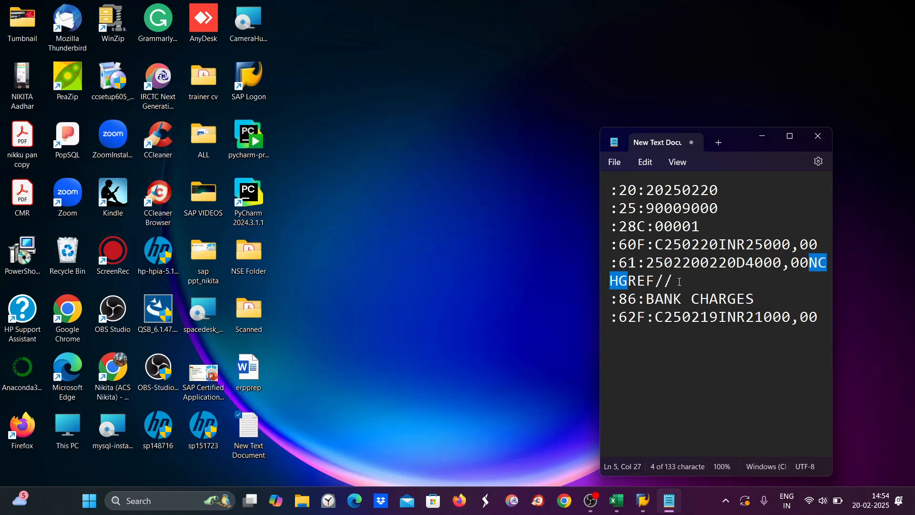
Step: Change the :62F: closing balance date to 250220, giving C250220INR21000,00
drag(680, 282, 658, 281)
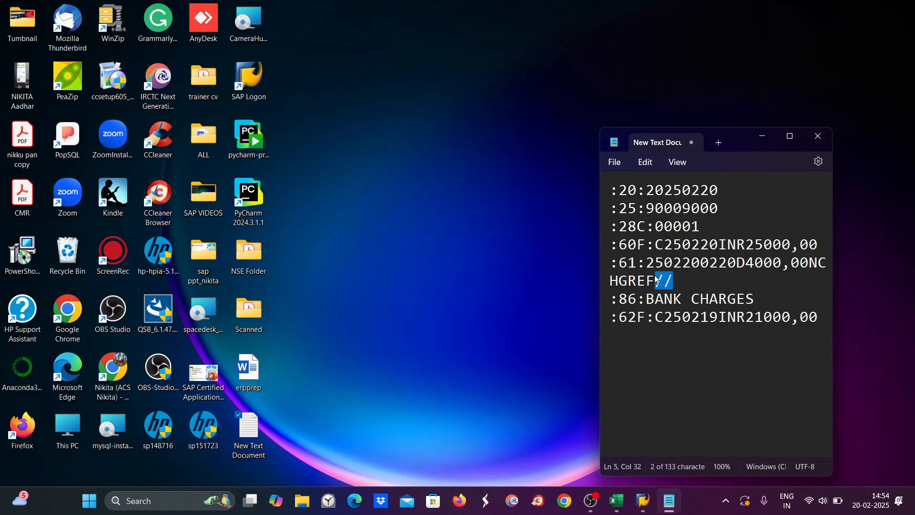
click(679, 286)
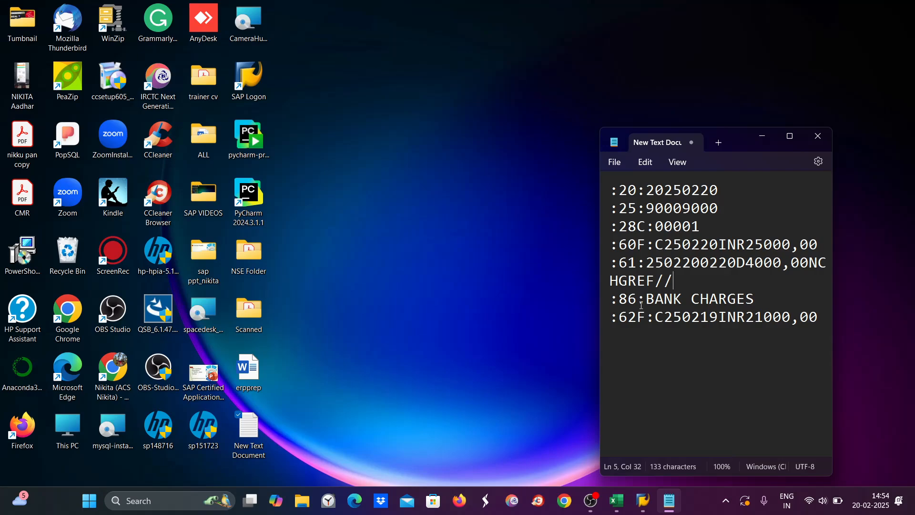
click(646, 300)
drag(647, 301, 756, 296)
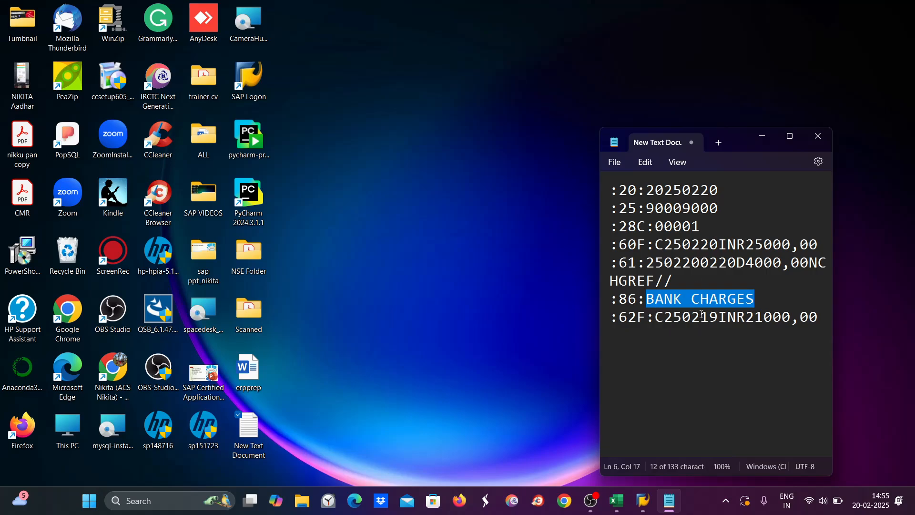
drag(706, 315, 718, 313)
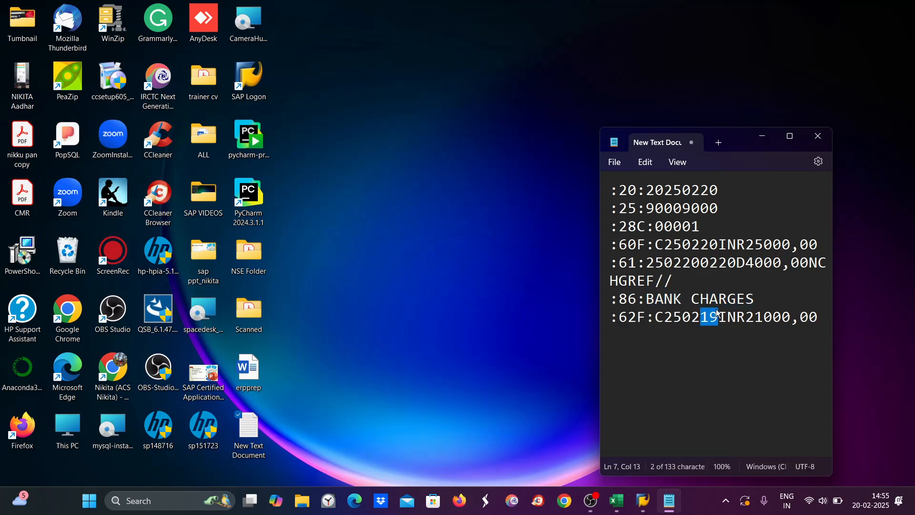
text(20)
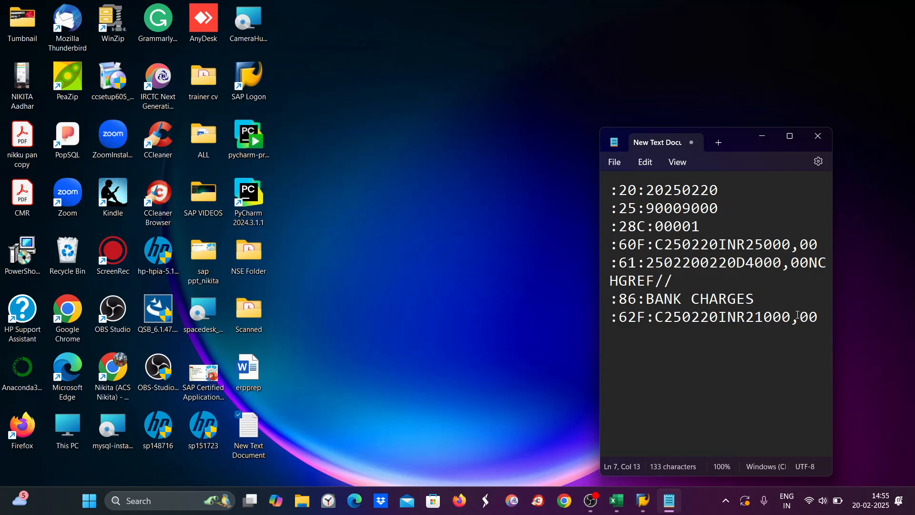
Step: Save and close the statement file, returning to SAP's FBL3N report
click(615, 162)
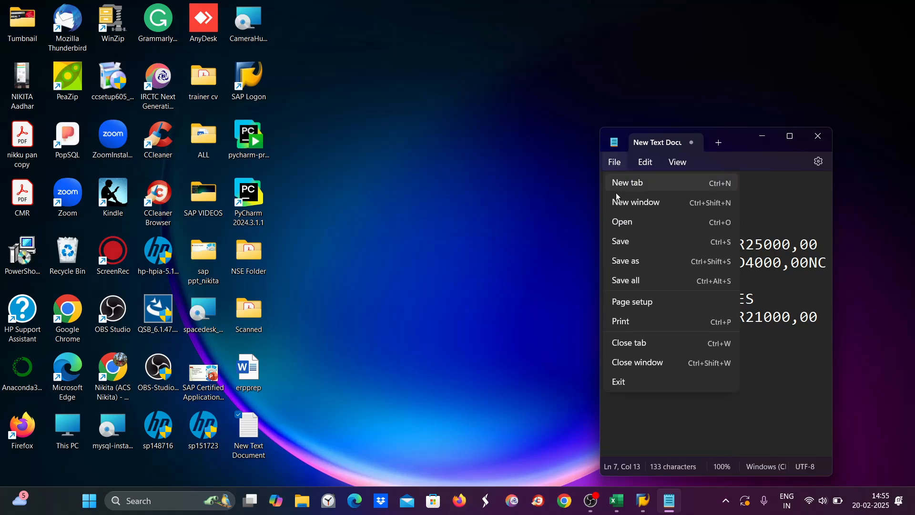
click(625, 241)
click(818, 137)
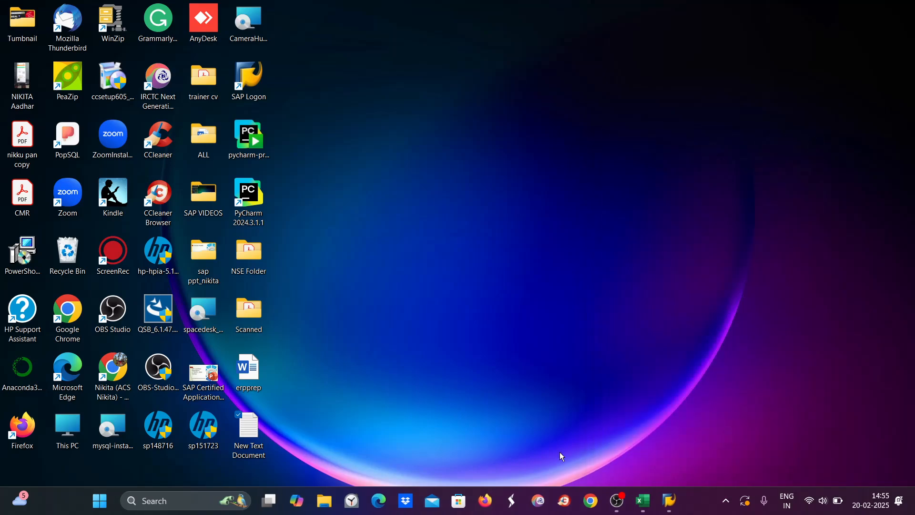
mouse_move(669, 500)
click(733, 450)
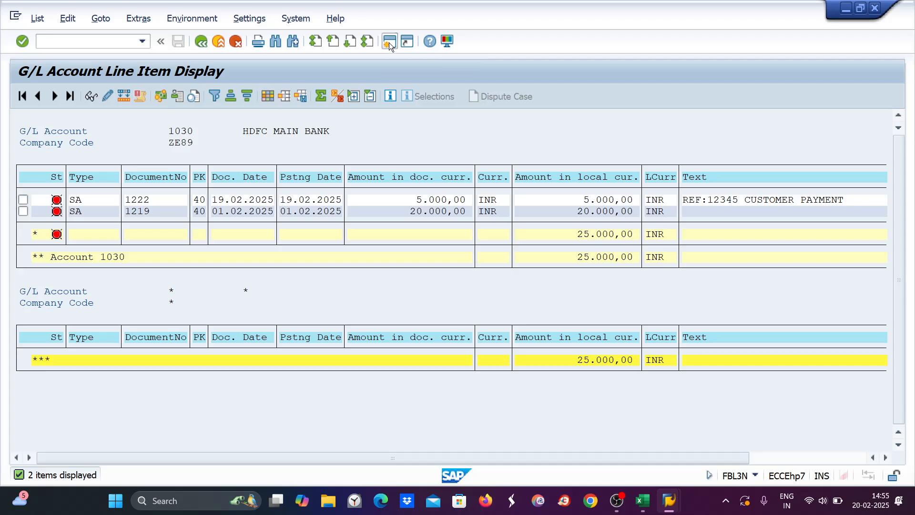
Step: In a new session, run program RFEBKA96 through SE38
click(389, 42)
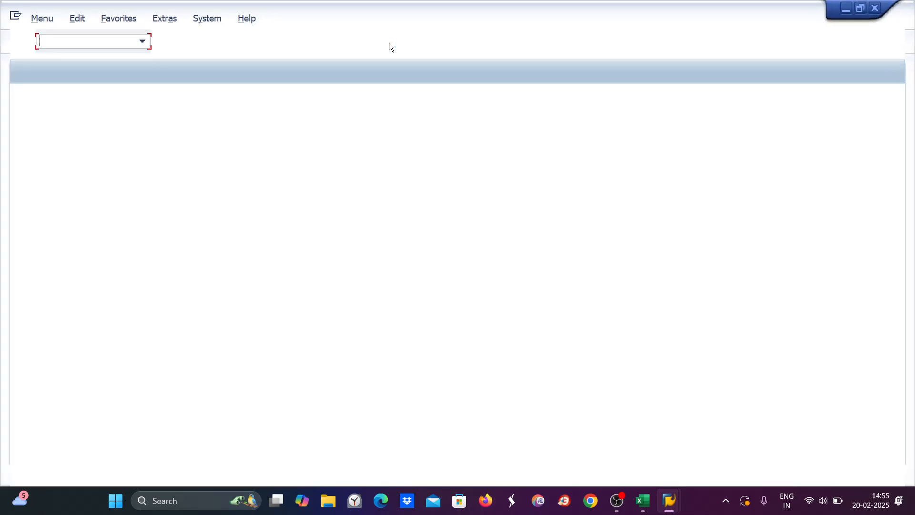
text(se38)
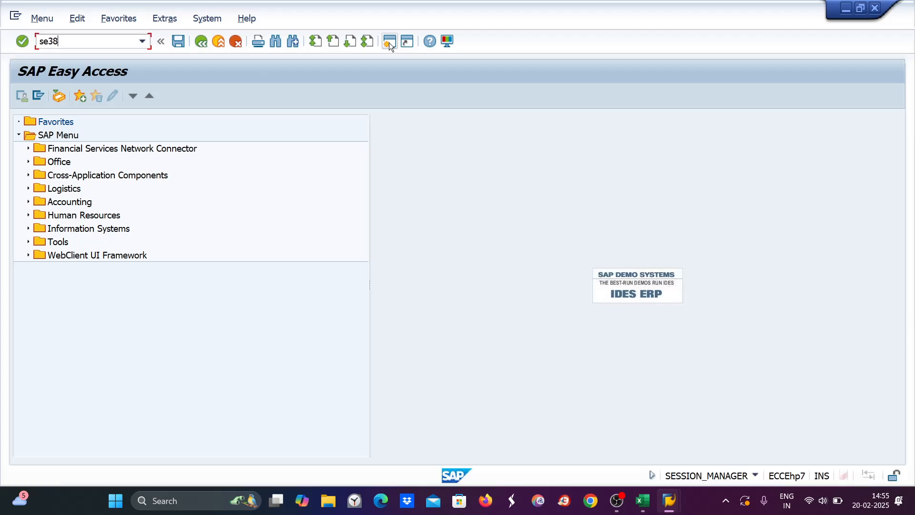
key(Return)
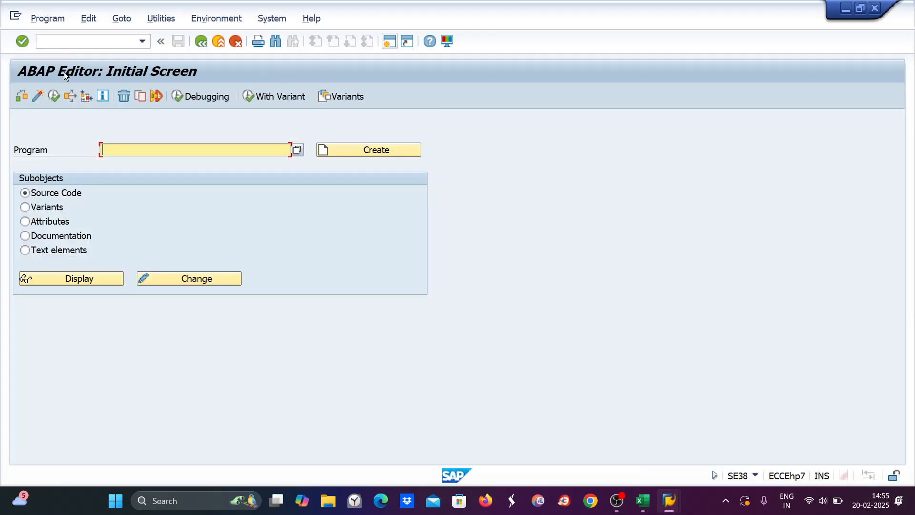
text(R)
click(119, 165)
click(54, 95)
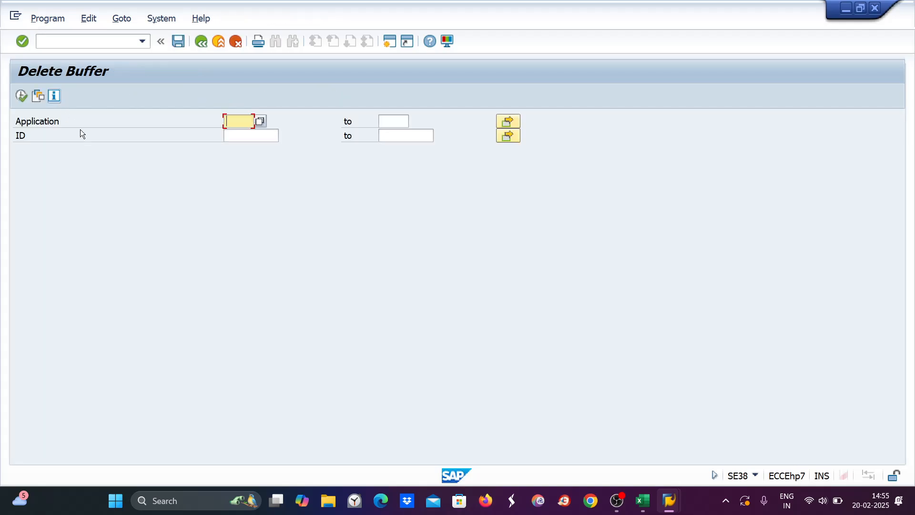
Step: Delete the two buffered bank statements for application 0001
click(262, 121)
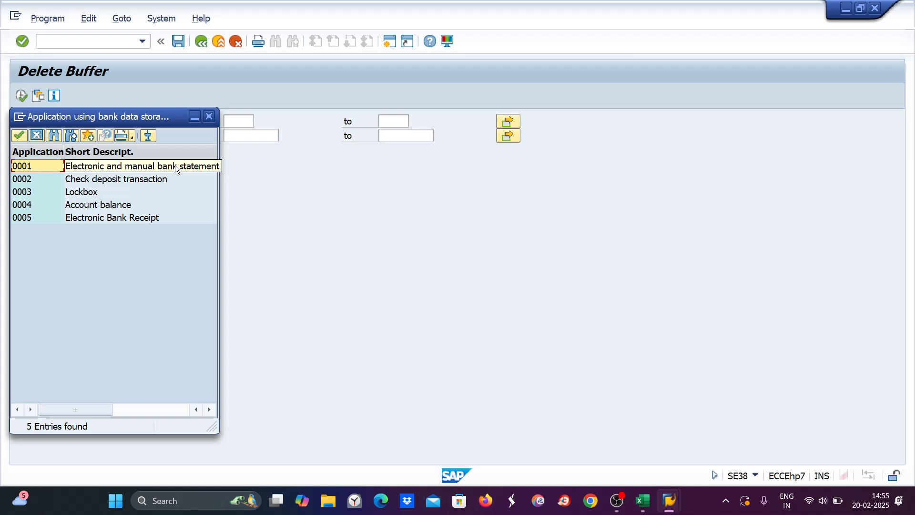
double_click(20, 167)
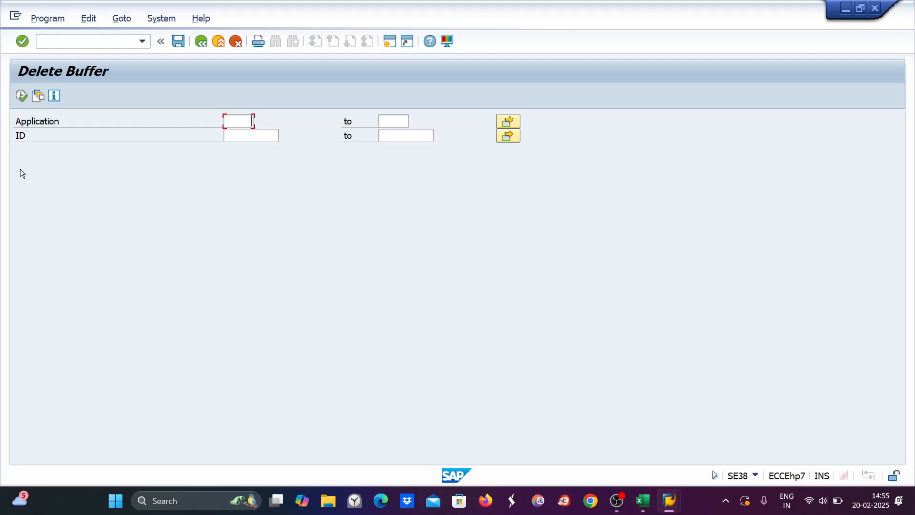
click(21, 95)
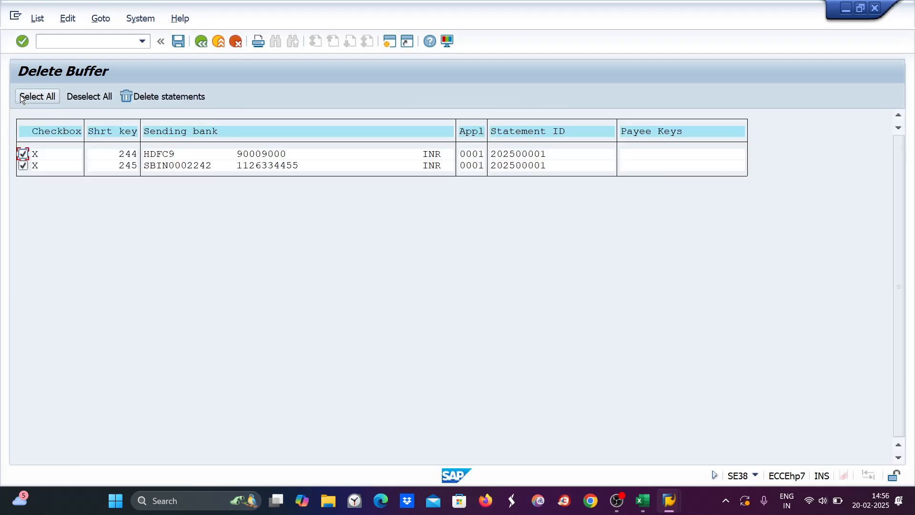
click(124, 97)
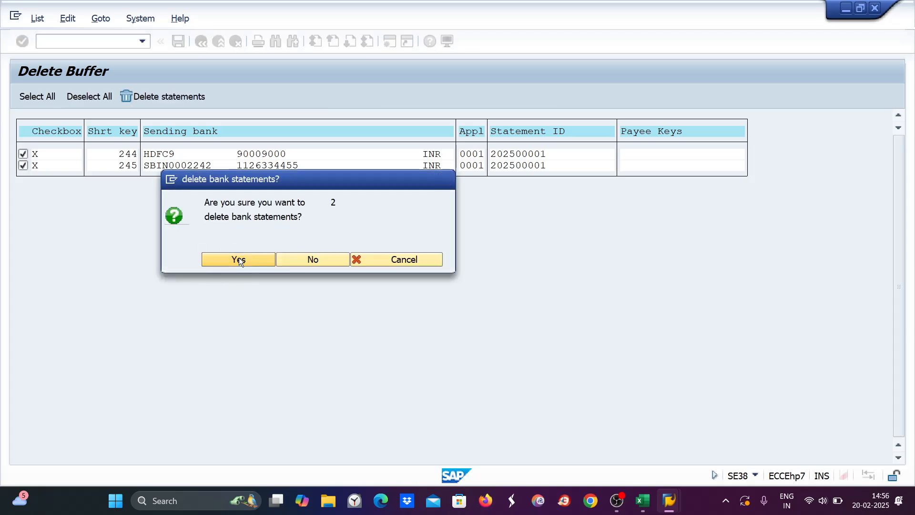
click(240, 260)
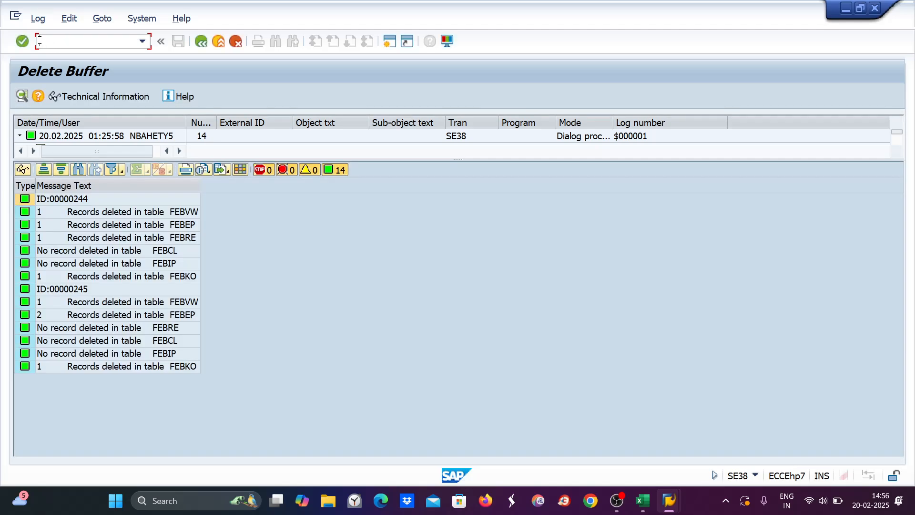
text(/nff_5)
Step: In FF_5, choose SWIFT MT940 format and New Text Document.txt from the Desktop
key(Return)
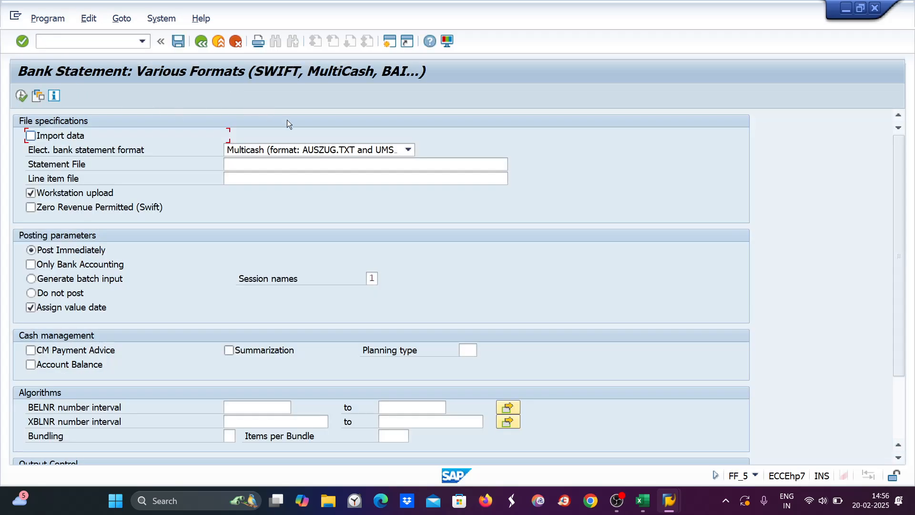
click(310, 148)
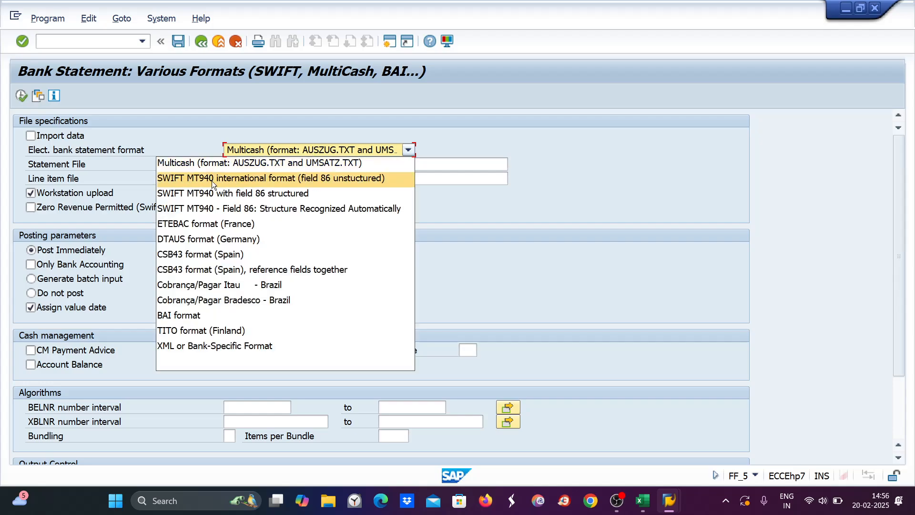
click(211, 180)
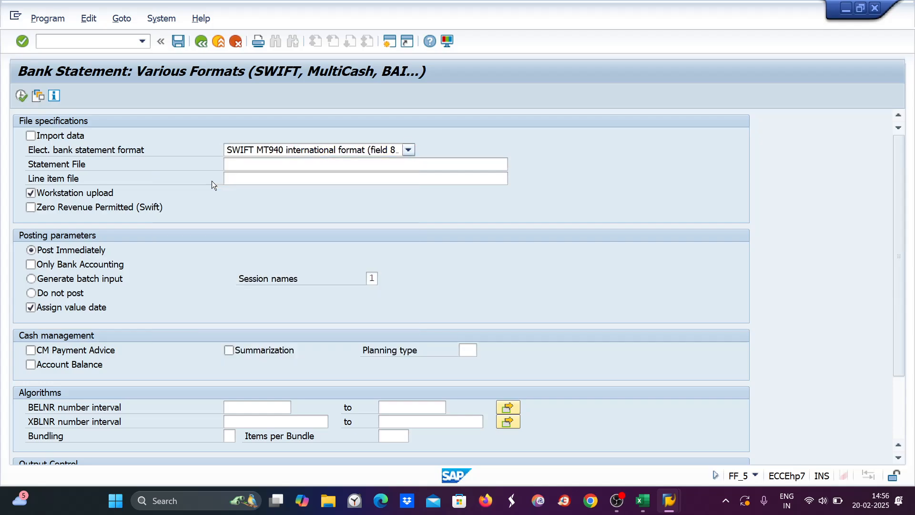
click(292, 165)
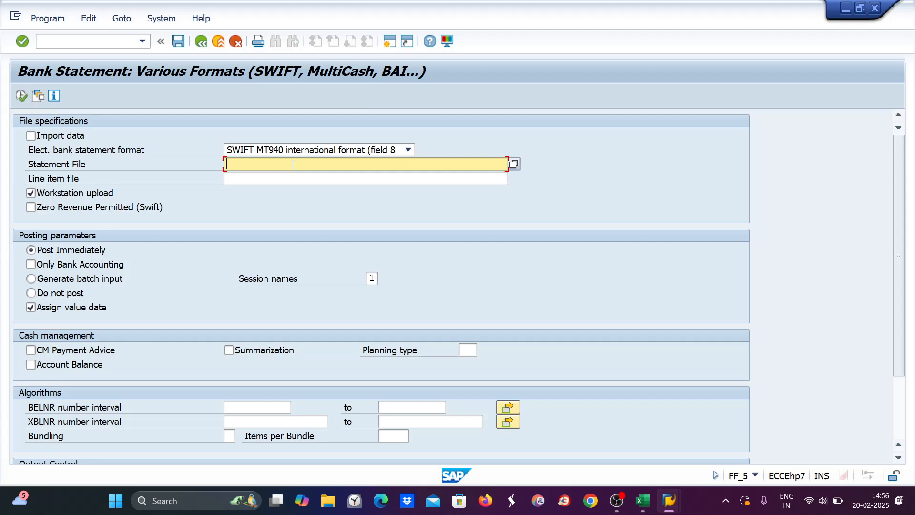
click(514, 164)
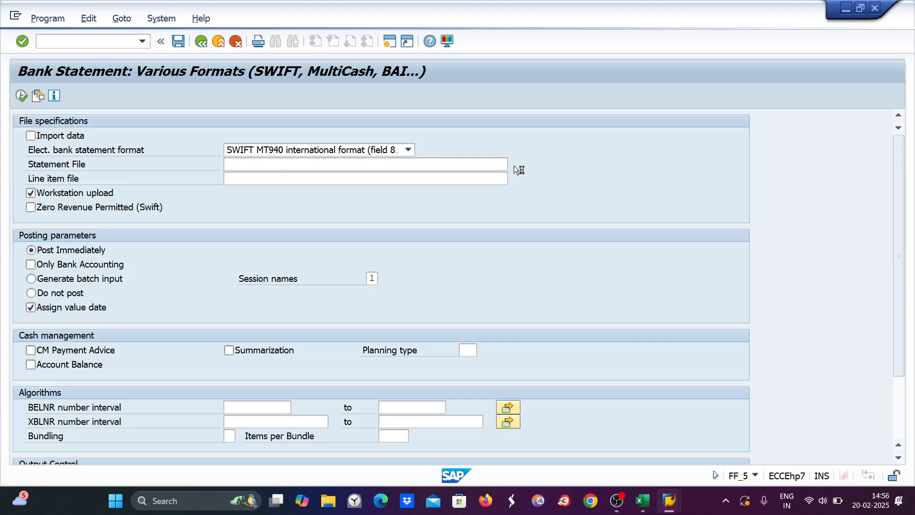
click(33, 121)
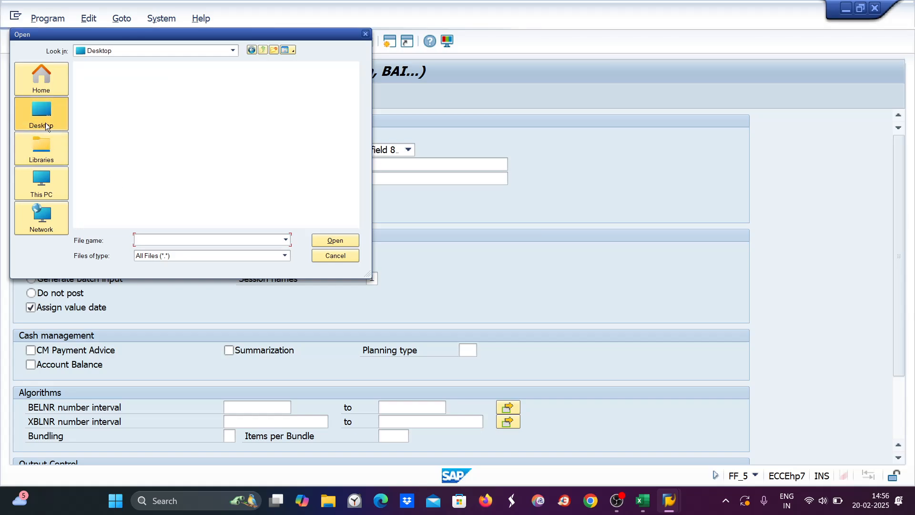
scroll(216, 153, down, 5)
scroll(267, 127, up, 2)
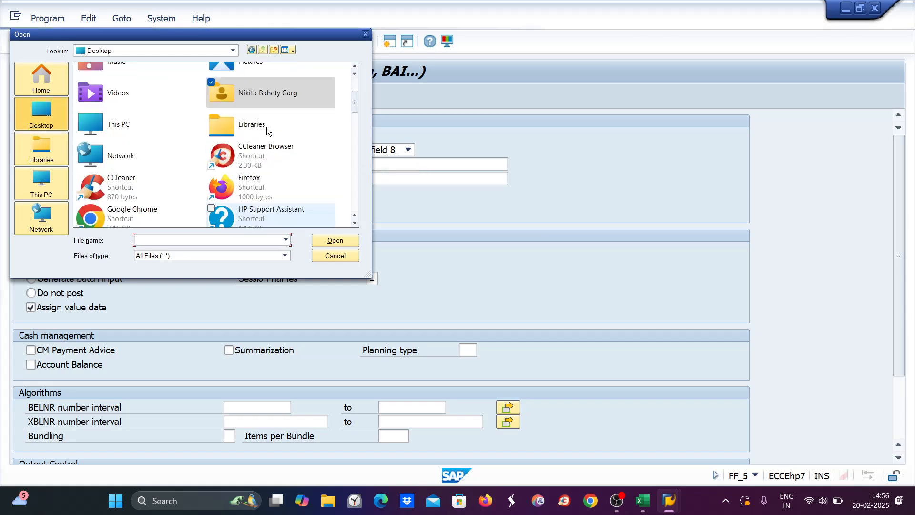
scroll(256, 149, up, 2)
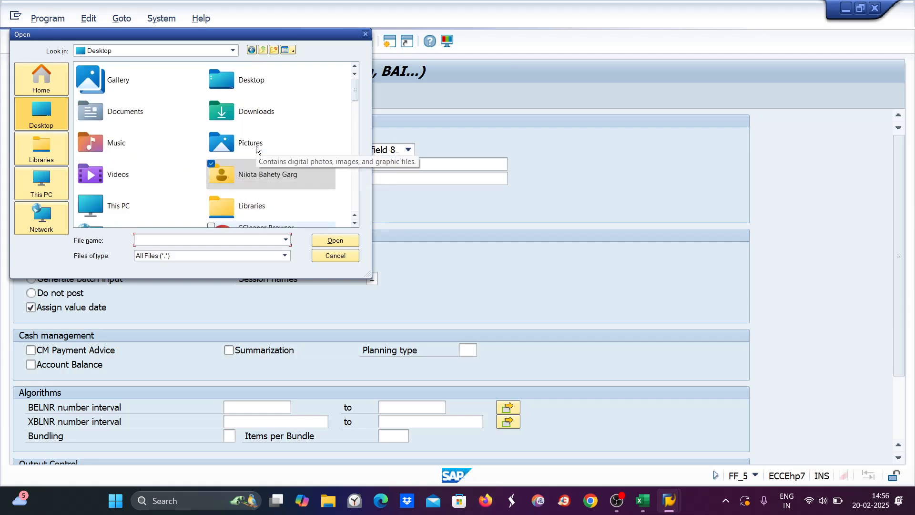
scroll(256, 149, down, 8)
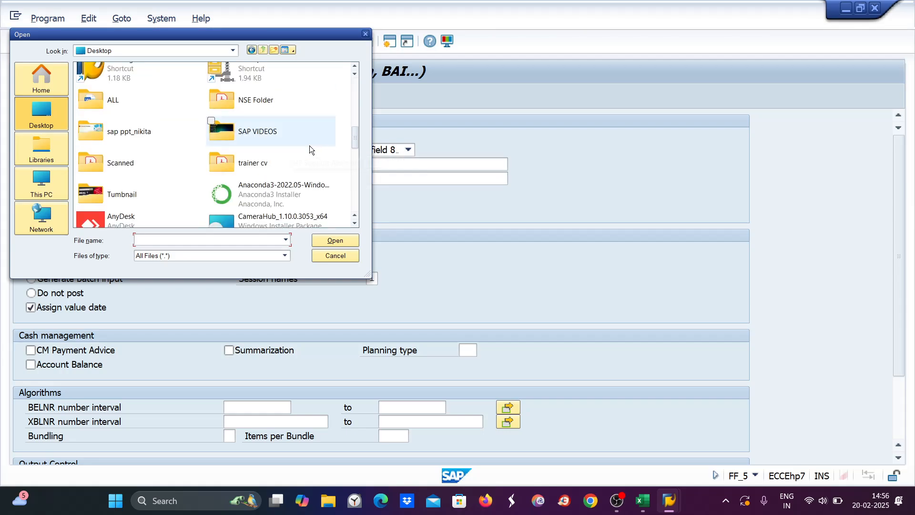
scroll(258, 158, down, 5)
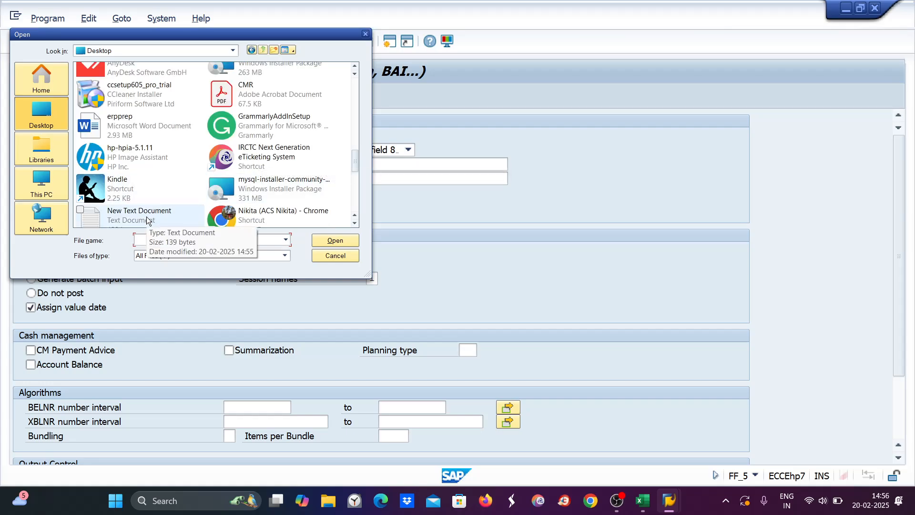
click(147, 219)
click(335, 241)
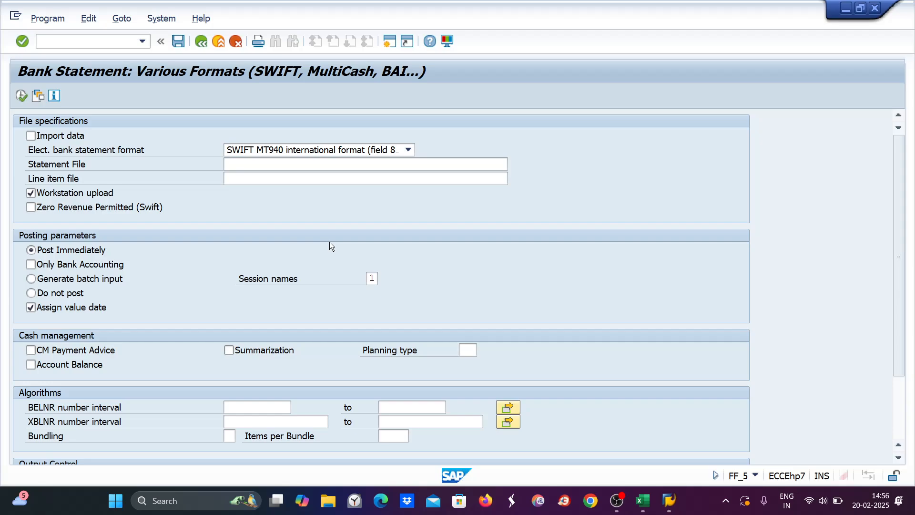
Step: Enable Import data and Print bank statement, then run the import allowing file access
click(30, 137)
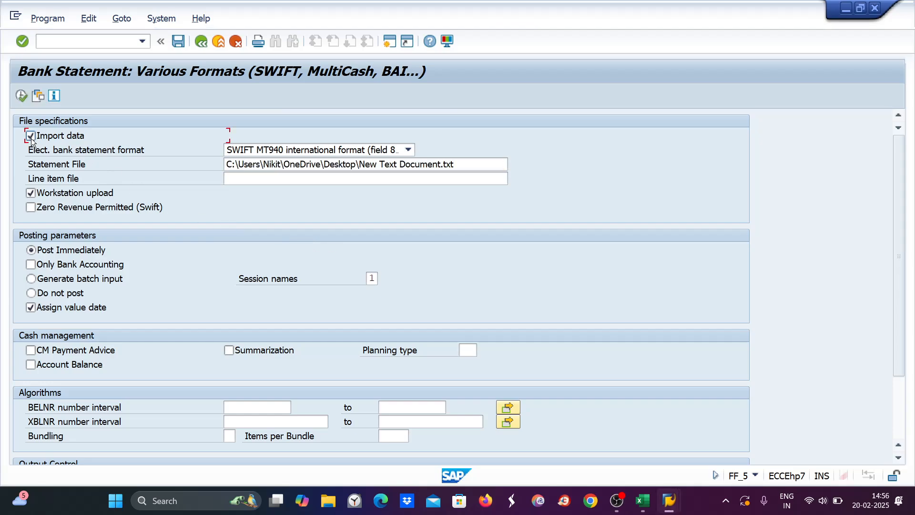
scroll(115, 230, down, 2)
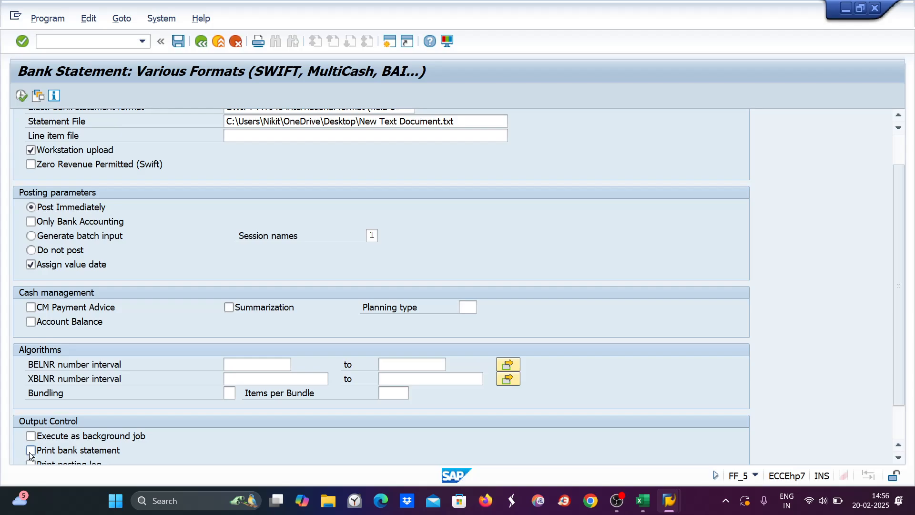
click(30, 450)
click(21, 95)
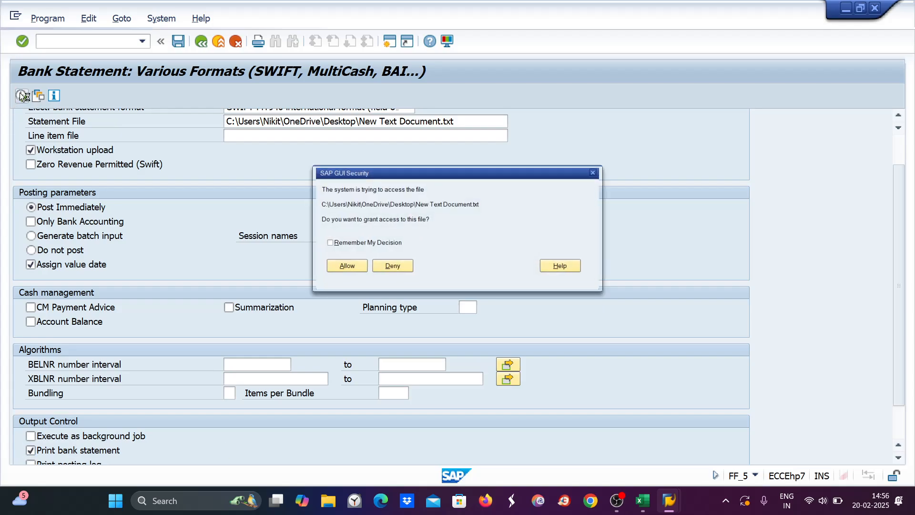
click(333, 263)
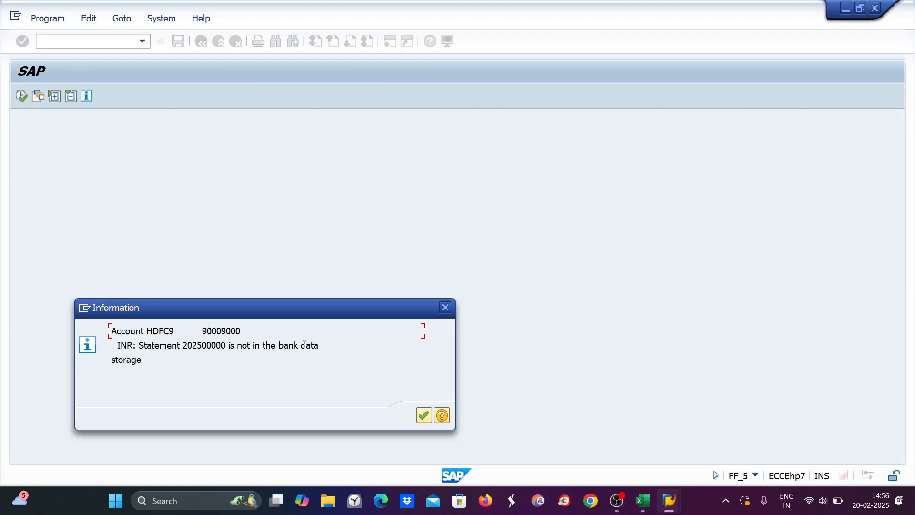
click(416, 414)
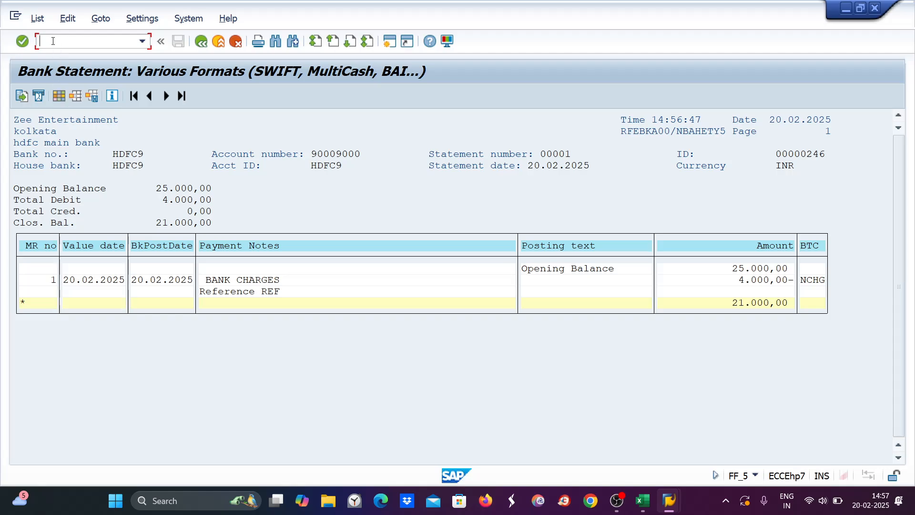
Step: Launch FEBAN with /nfeban to edit bank statement items
text(/nfeban)
key(Return)
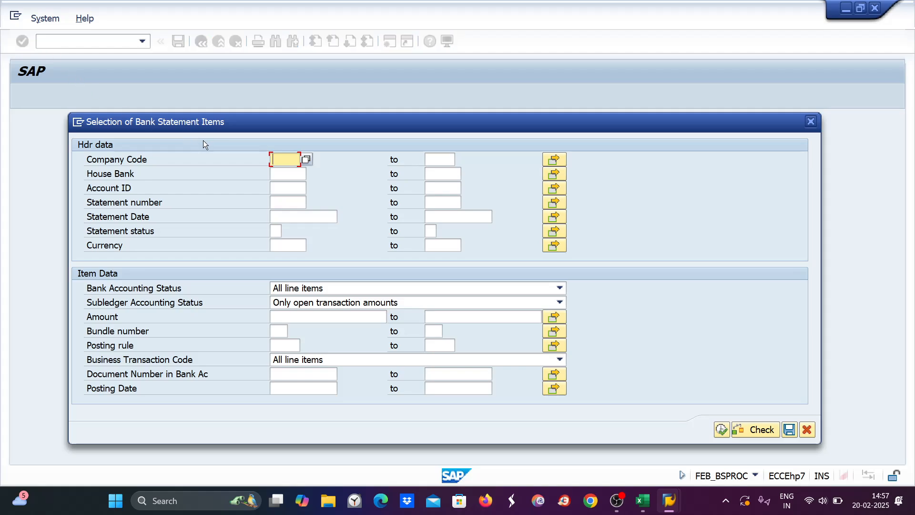
Step: Select company code ZE89, house bank HDFC9 with all line items, and view the item's log
text(ze89)
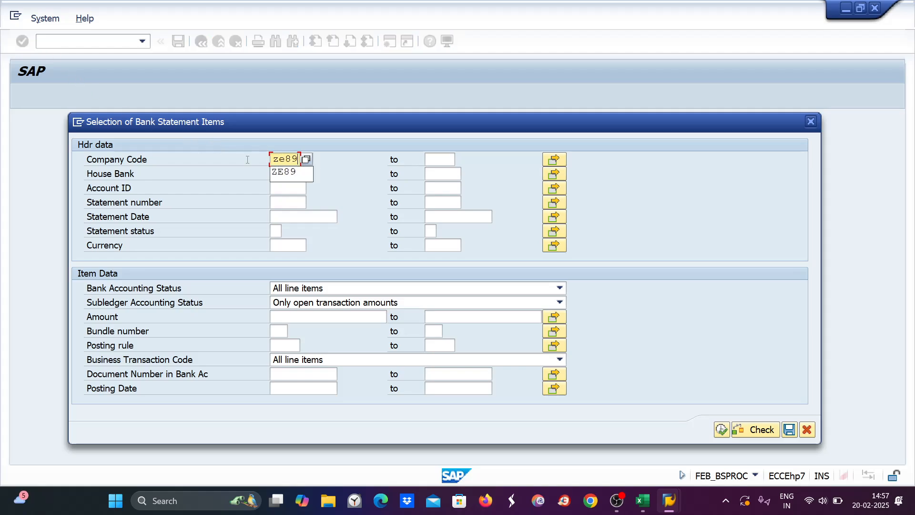
click(287, 175)
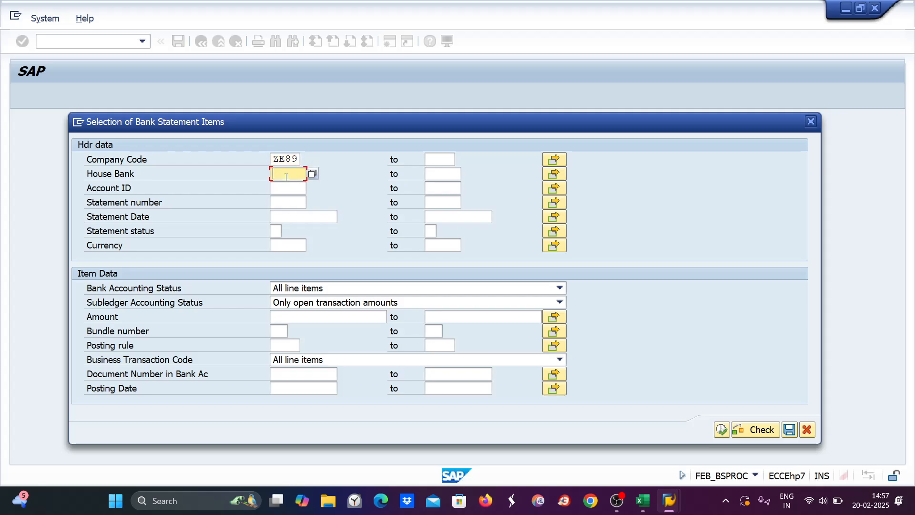
text(hdfc9)
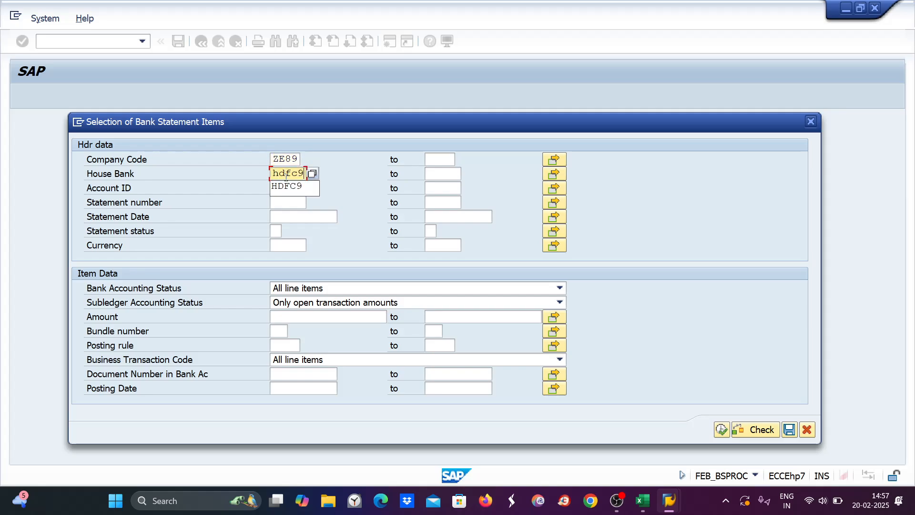
click(359, 304)
click(315, 314)
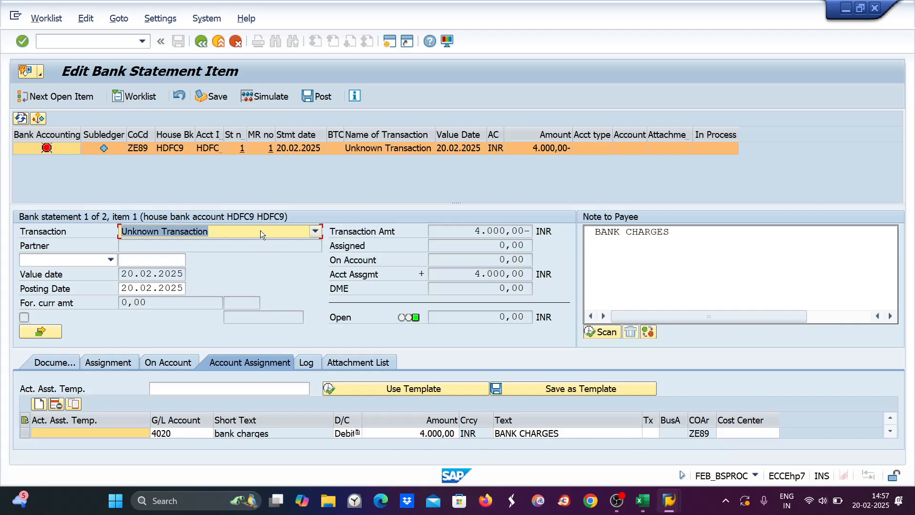
click(308, 363)
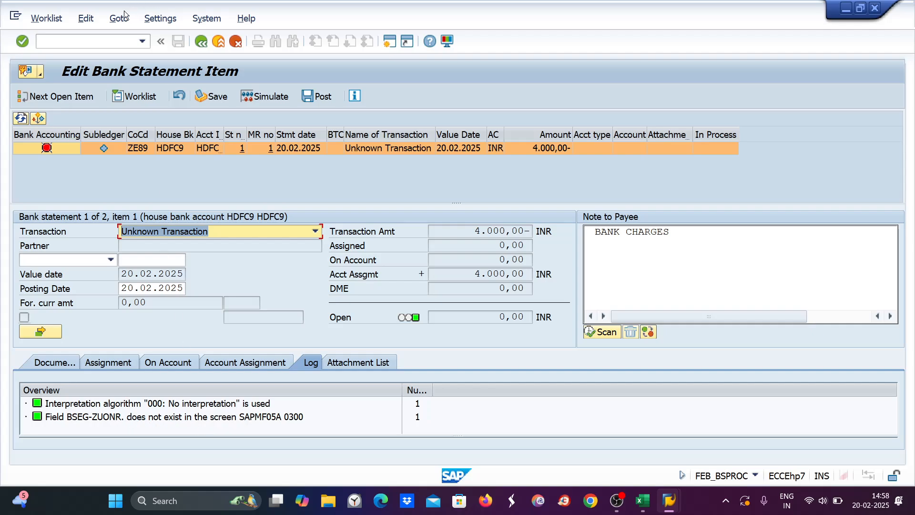
Step: In FB50, use F1 help on the Assignment field to find its technical name, ZUONR
click(58, 39)
text(/)
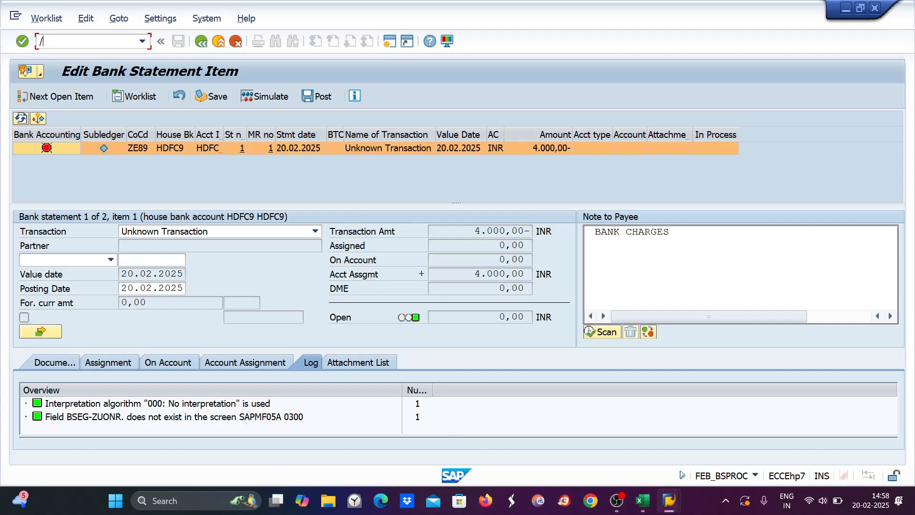
text(nfb50)
key(Return)
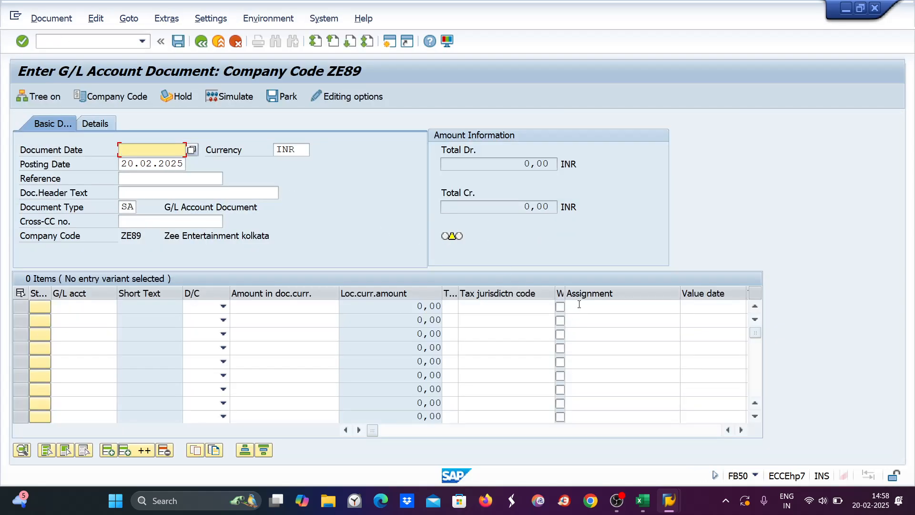
click(579, 305)
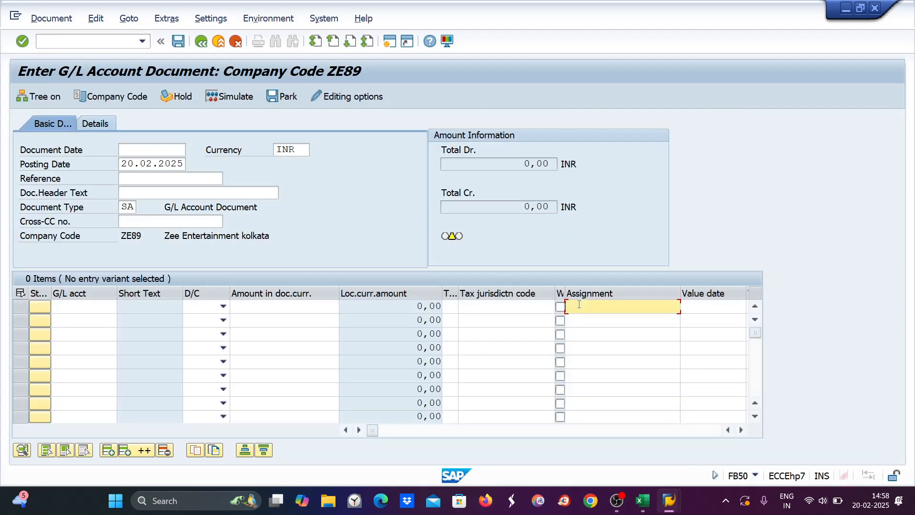
key(F1)
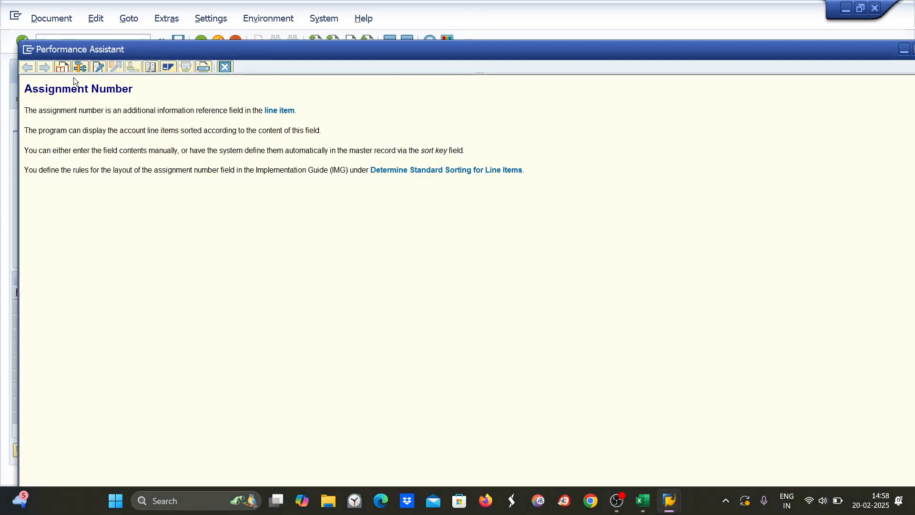
click(81, 67)
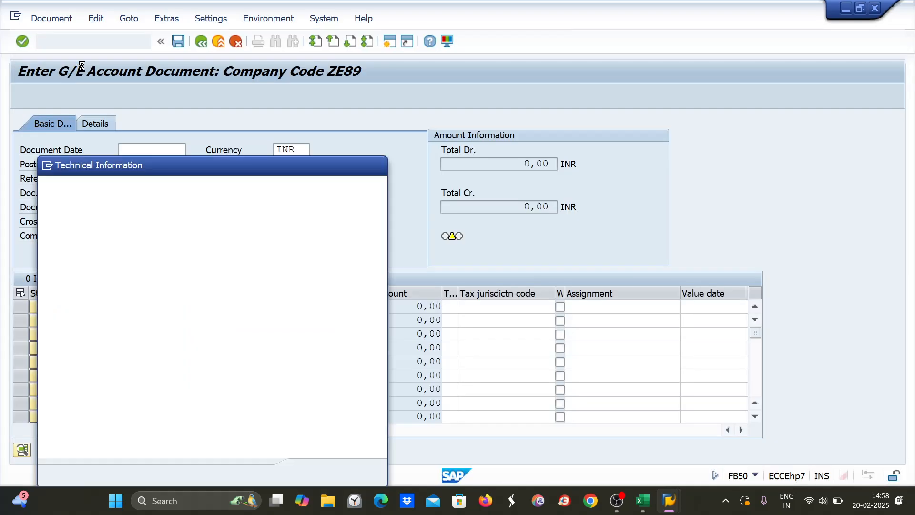
drag(200, 345, 166, 345)
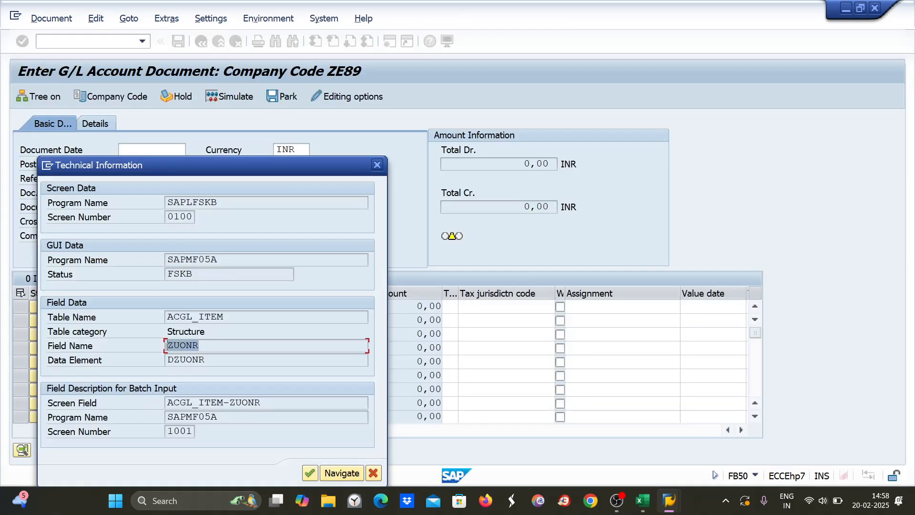
Step: Close the help windows and run OBD4 to list the field status variants
click(379, 165)
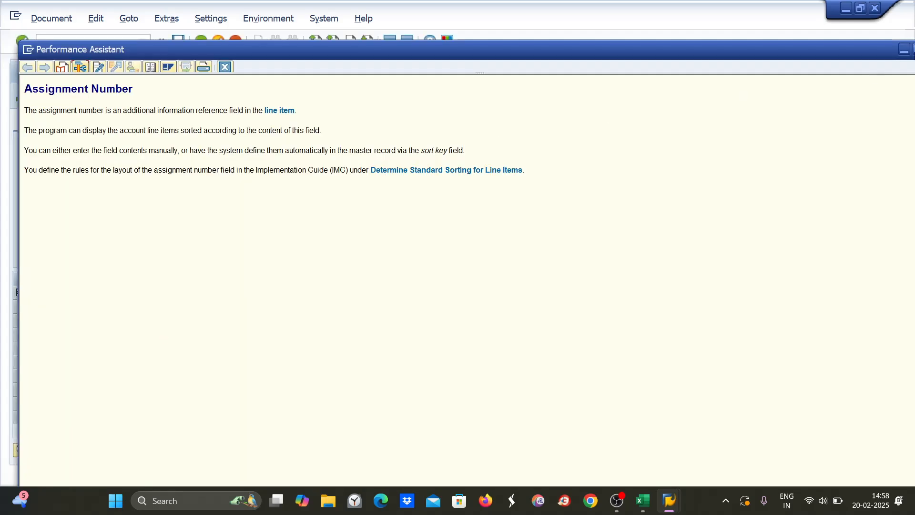
click(914, 49)
click(910, 7)
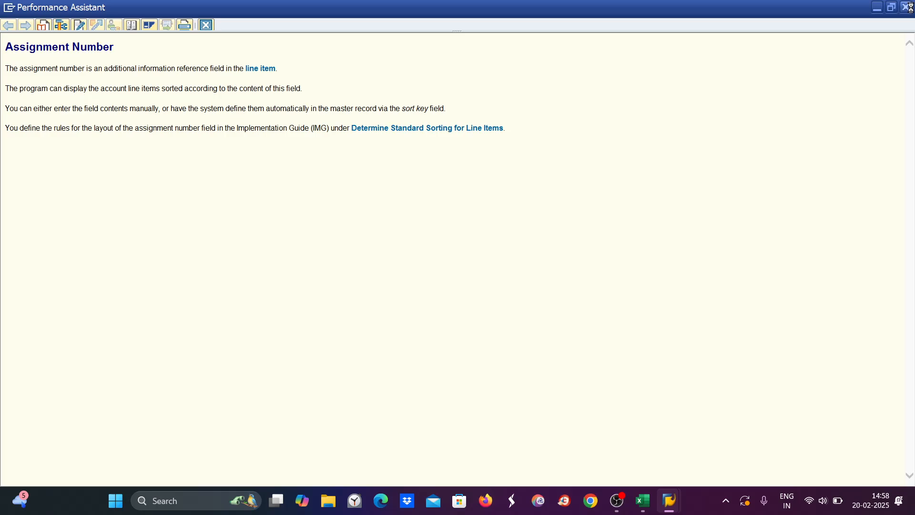
click(910, 8)
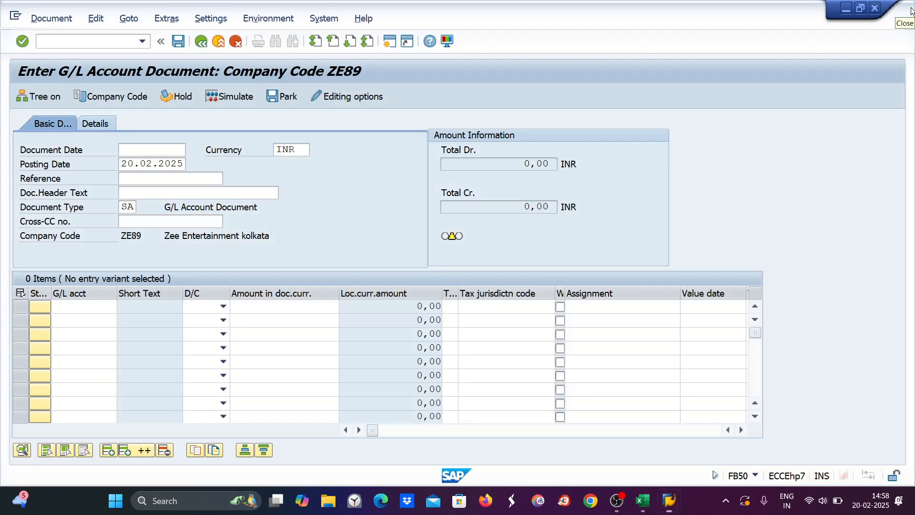
click(44, 43)
text(/nobd4)
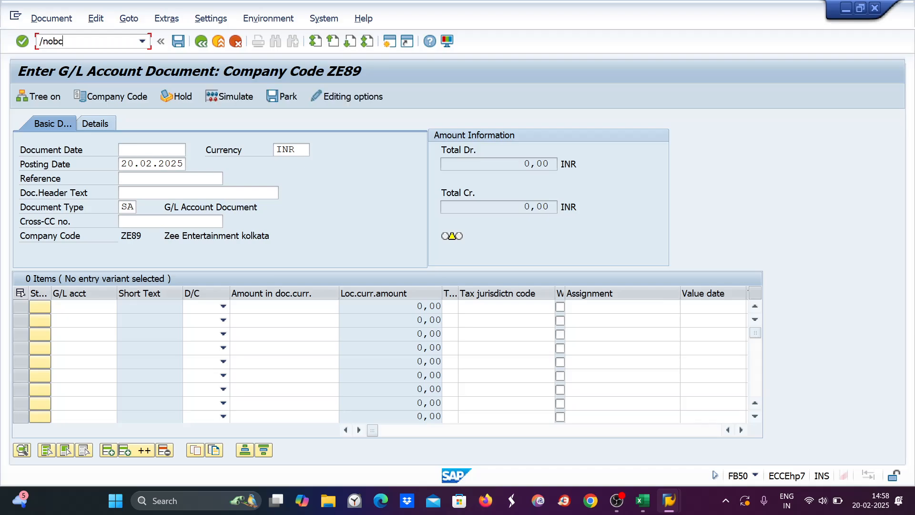
key(Return)
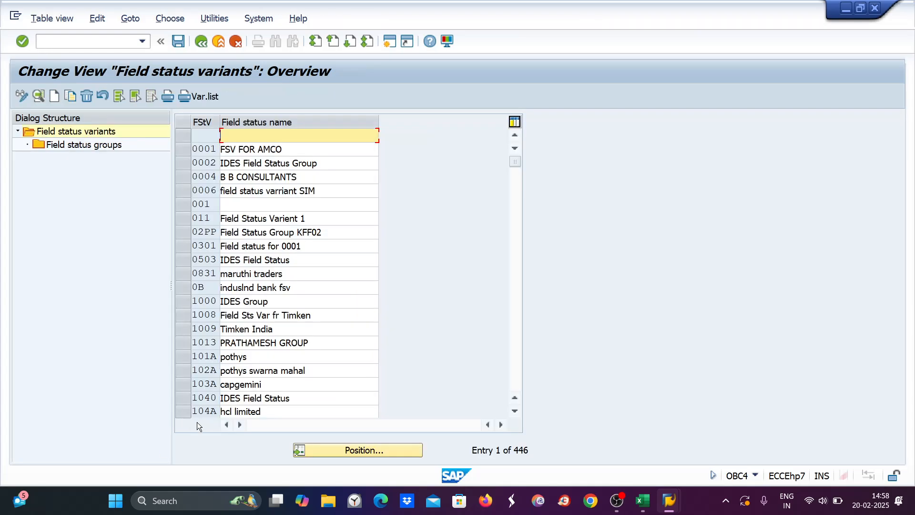
Step: Jump to variant ZE89 and view the general data field statuses of group G001
click(358, 450)
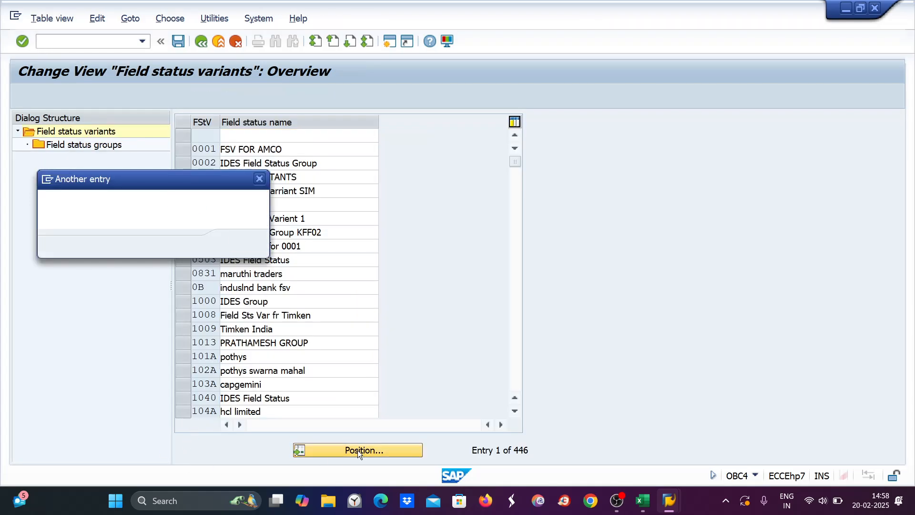
text(ze89)
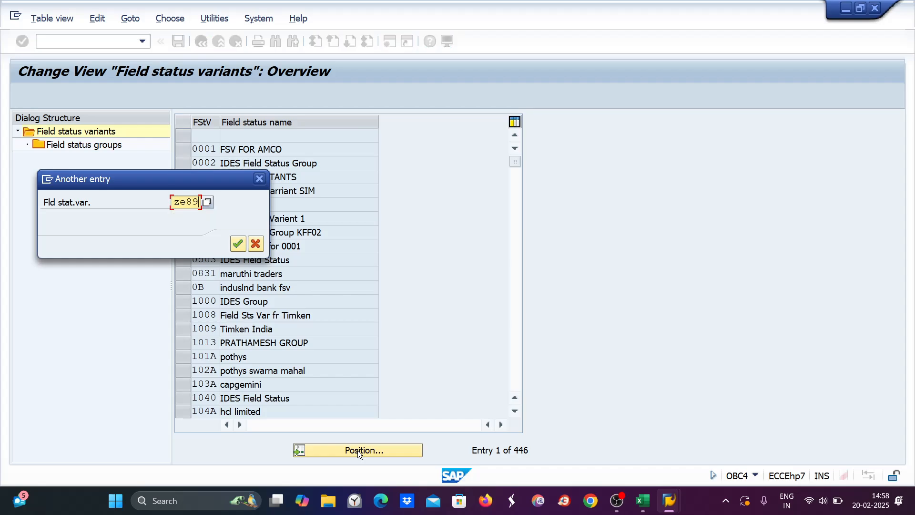
key(Return)
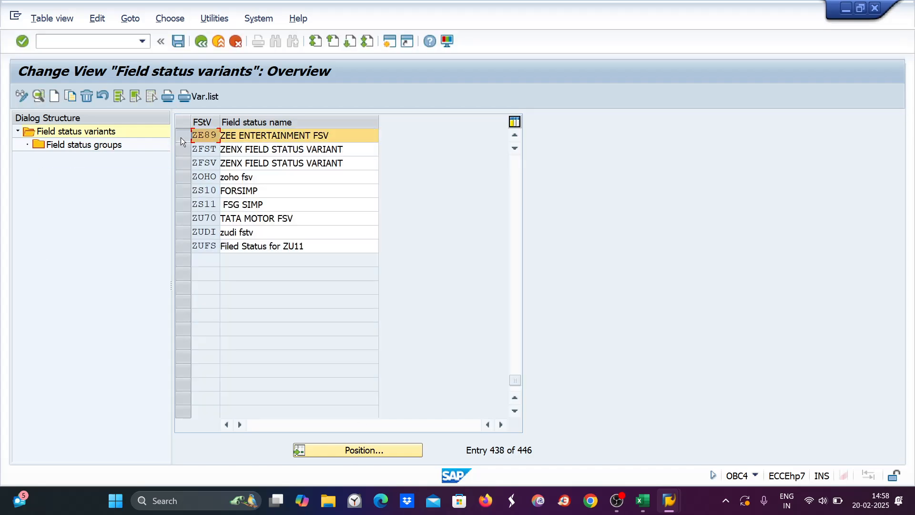
double_click(100, 144)
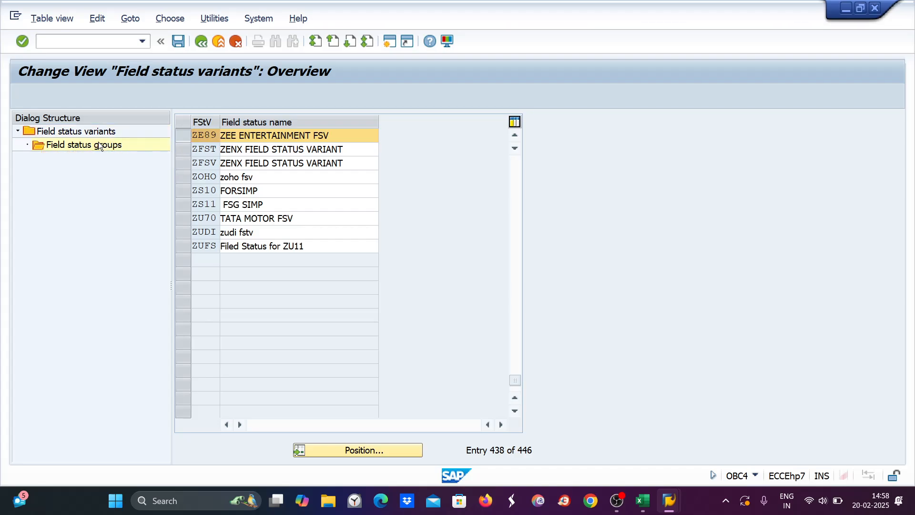
double_click(207, 163)
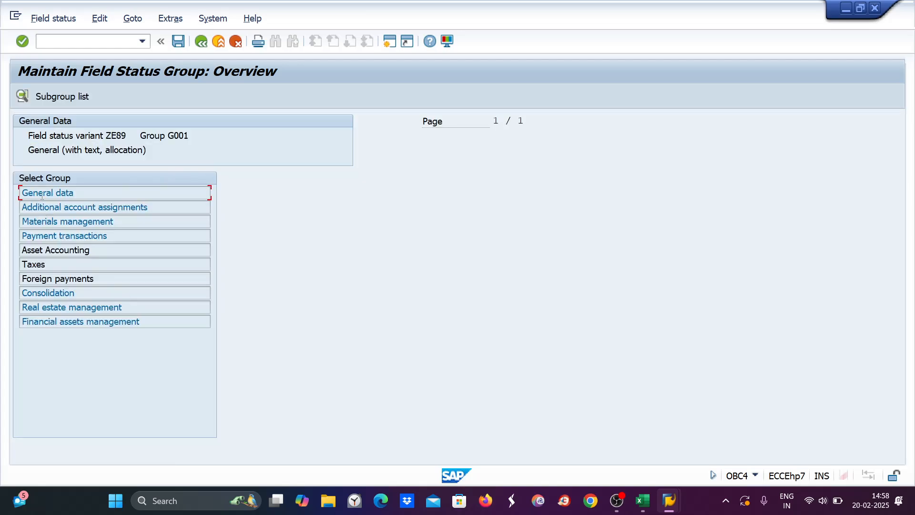
double_click(41, 196)
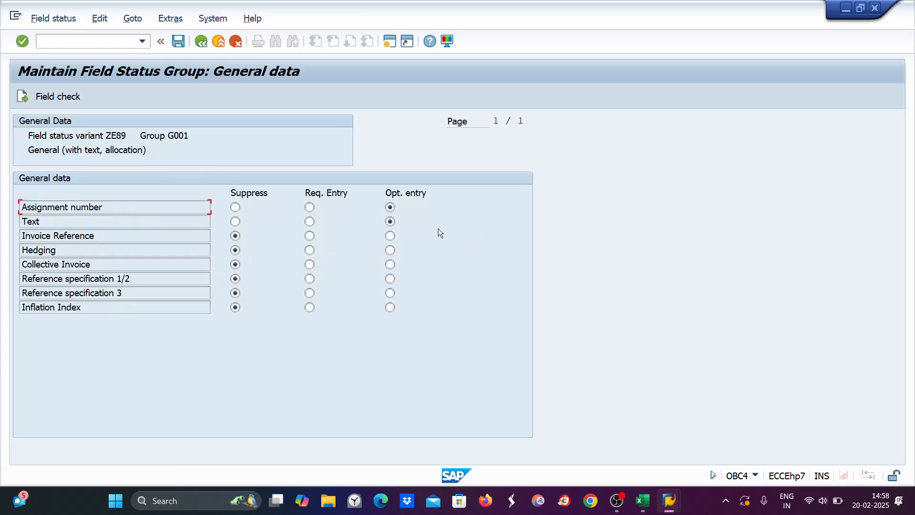
Step: Back out to the groups list and view G005's general data, where Assignment number is optional
click(204, 46)
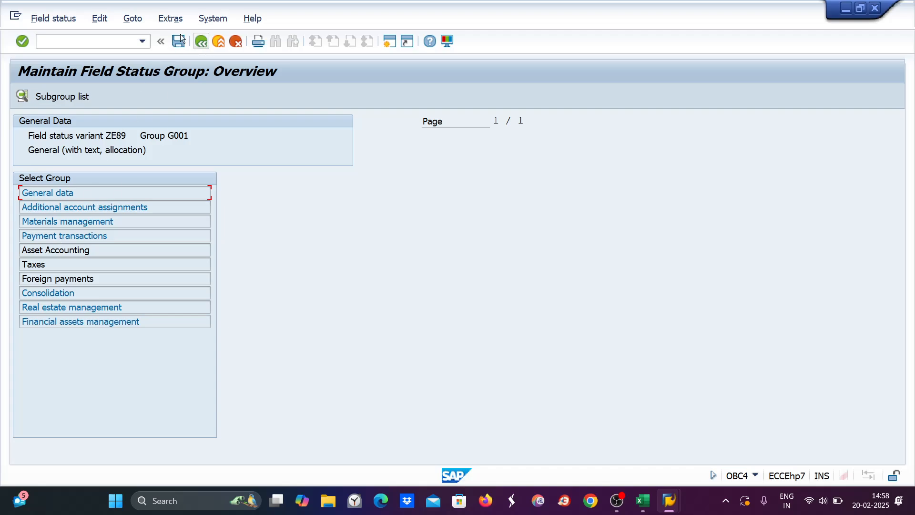
click(206, 42)
click(207, 42)
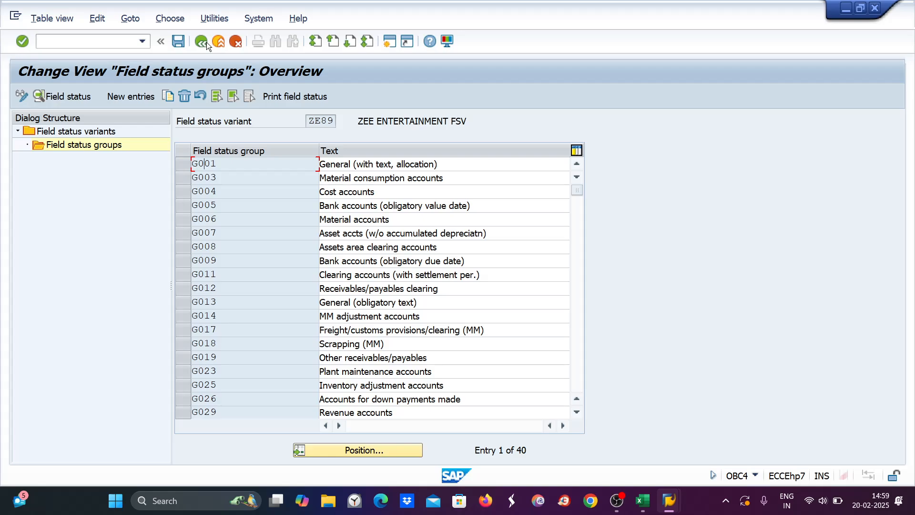
double_click(198, 206)
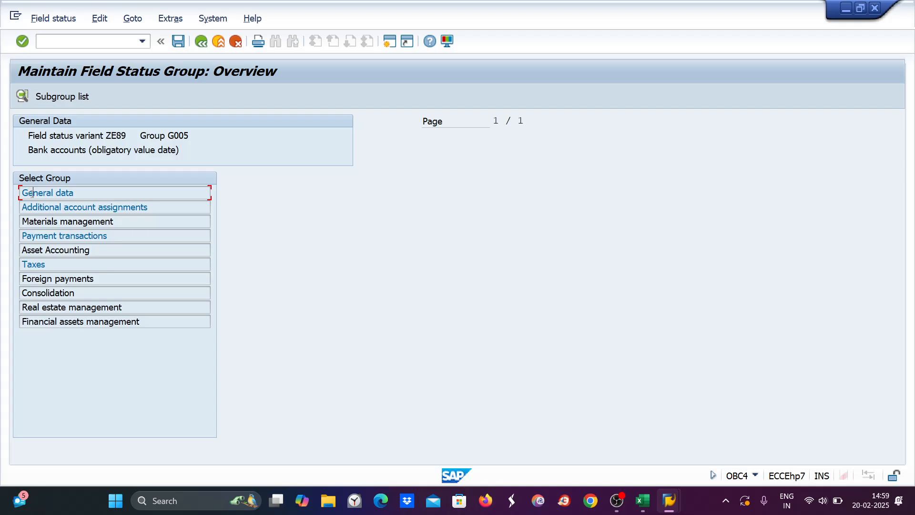
double_click(31, 192)
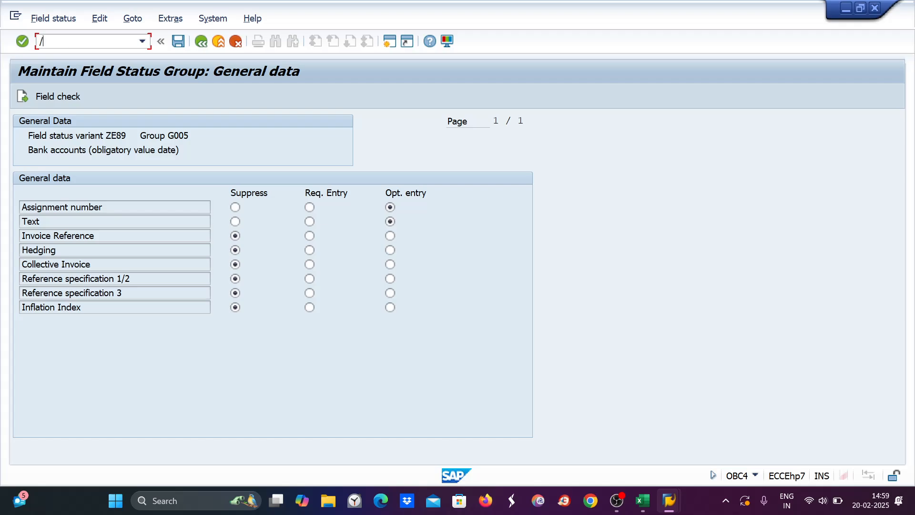
text(/nob41)
Step: In OB41, inspect the general data field status of posting key 03 Bank charges
key(Return)
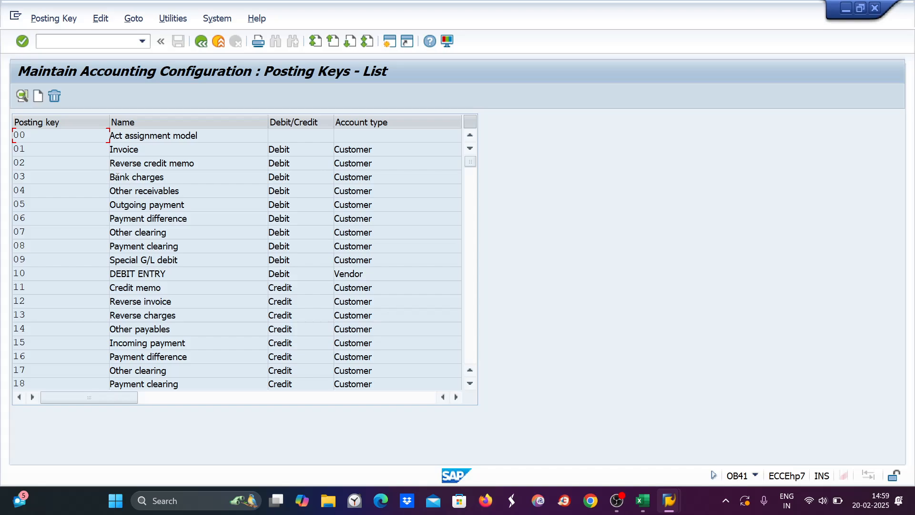
double_click(117, 177)
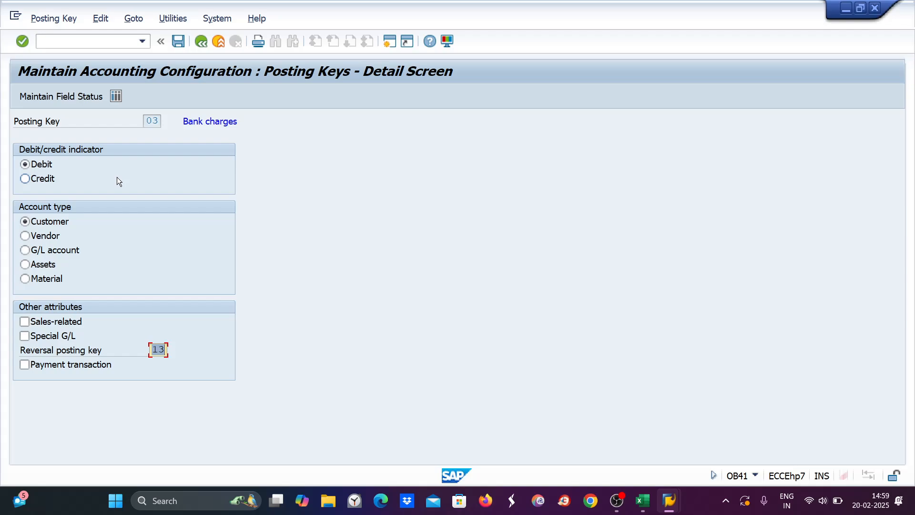
click(41, 94)
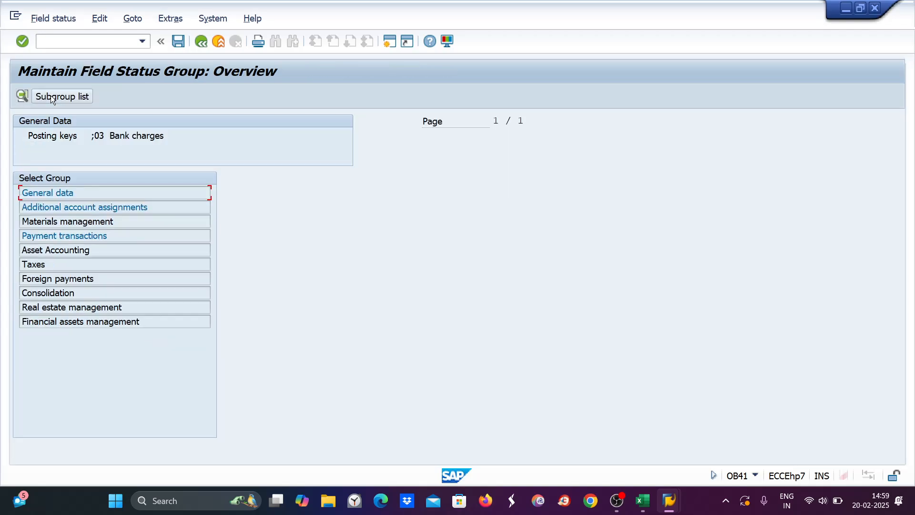
double_click(42, 193)
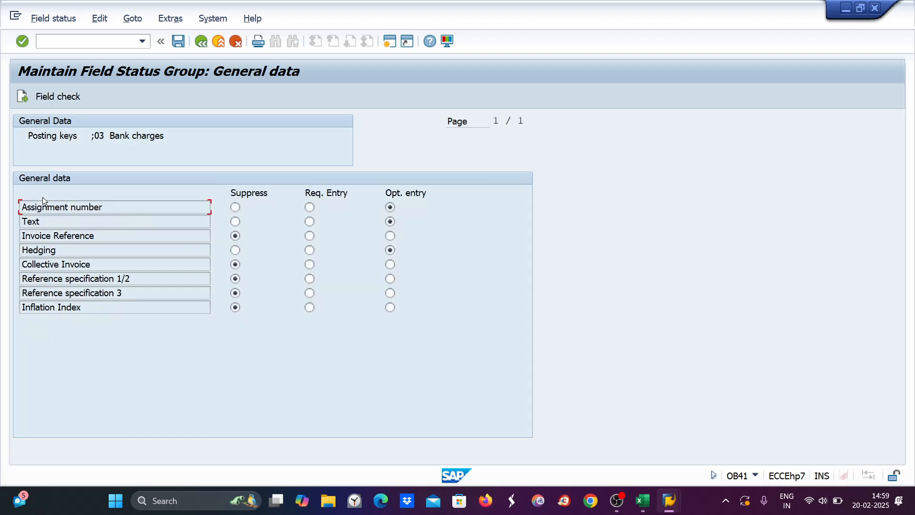
click(204, 42)
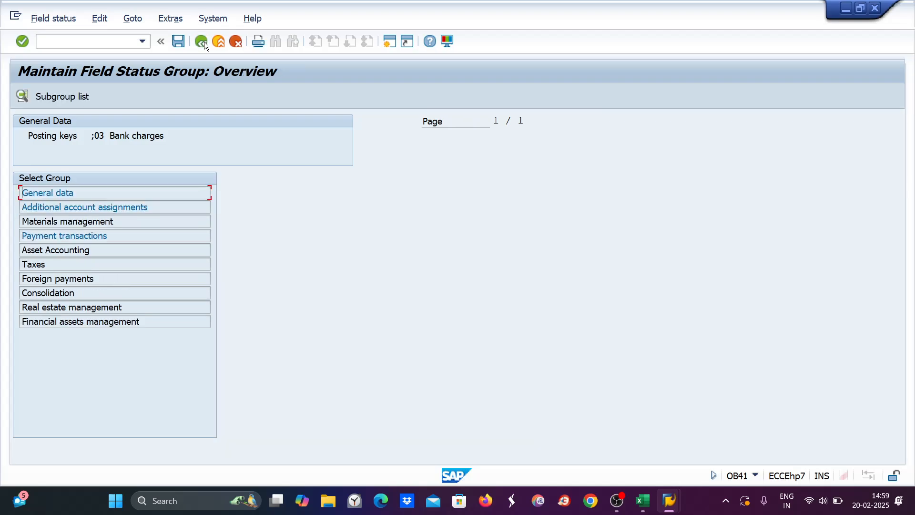
click(204, 42)
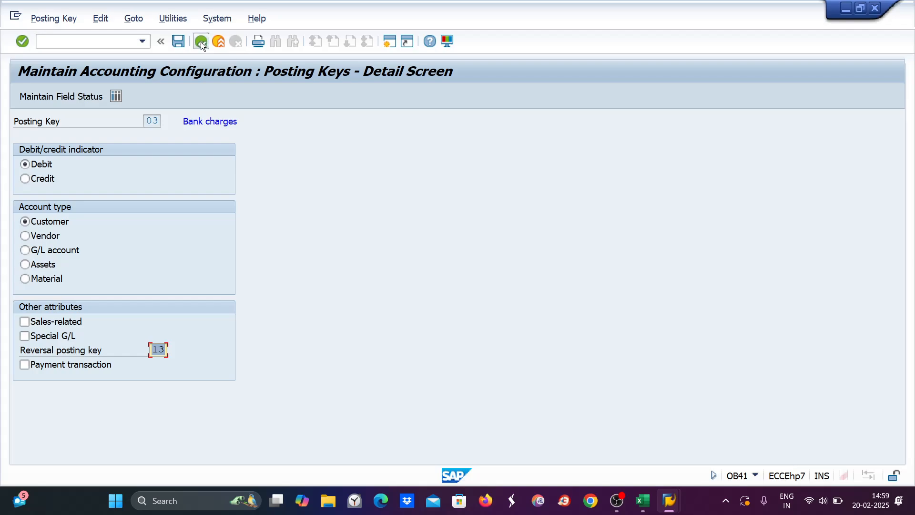
click(201, 42)
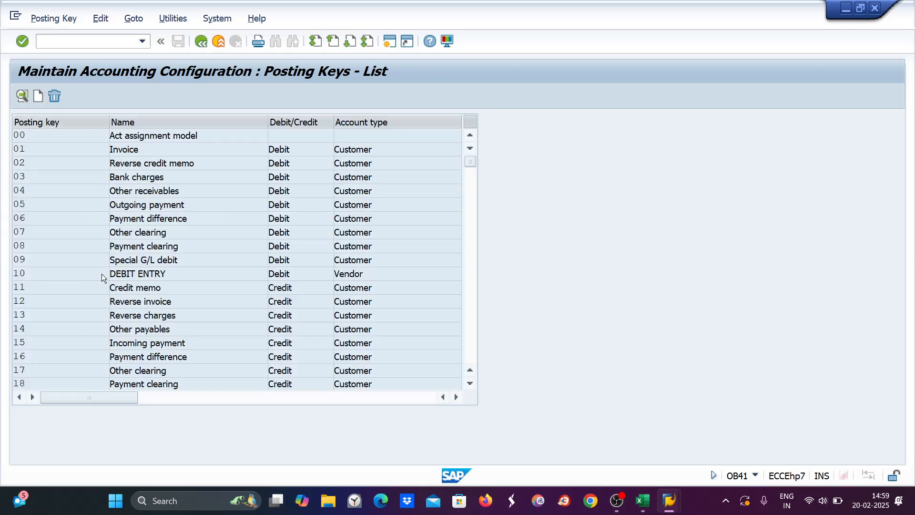
Step: Set Assignment number to Opt. entry for posting key 50 Credit entry and save it
scroll(101, 273, down, 6)
scroll(102, 273, down, 5)
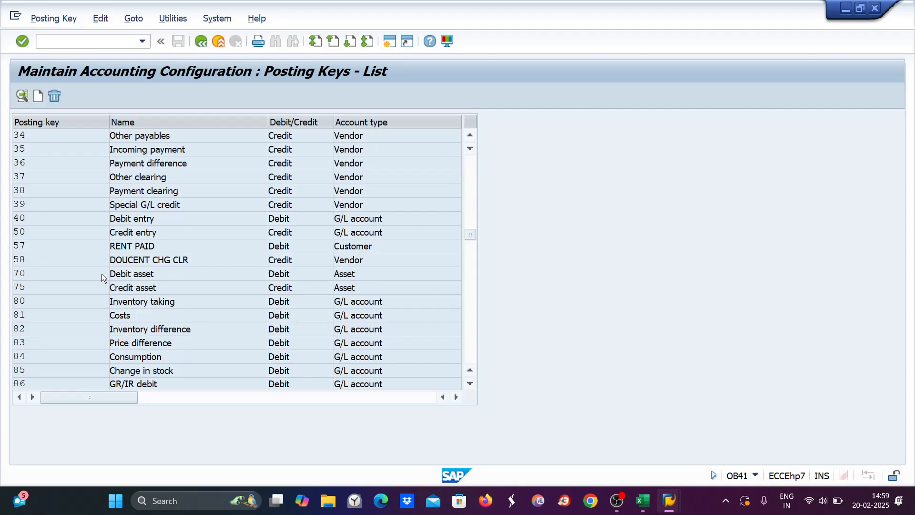
scroll(102, 273, down, 4)
scroll(101, 274, up, 3)
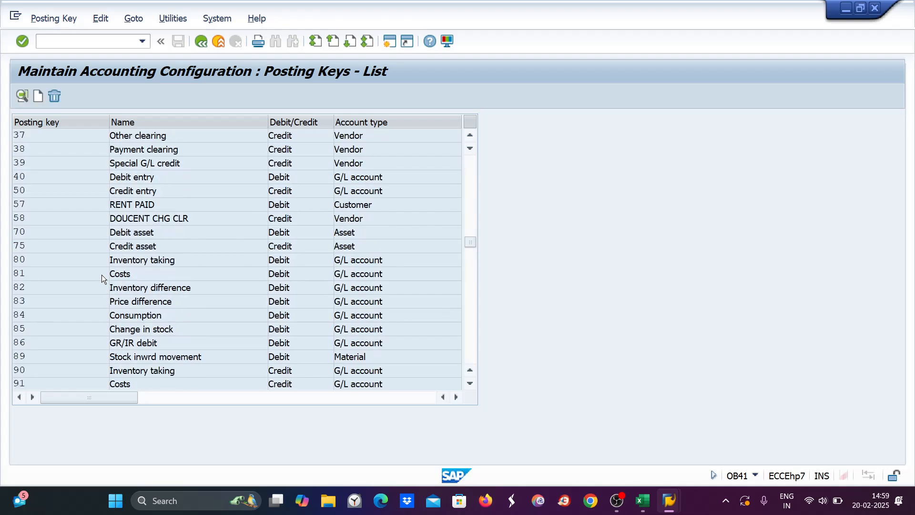
scroll(32, 250, up, 1)
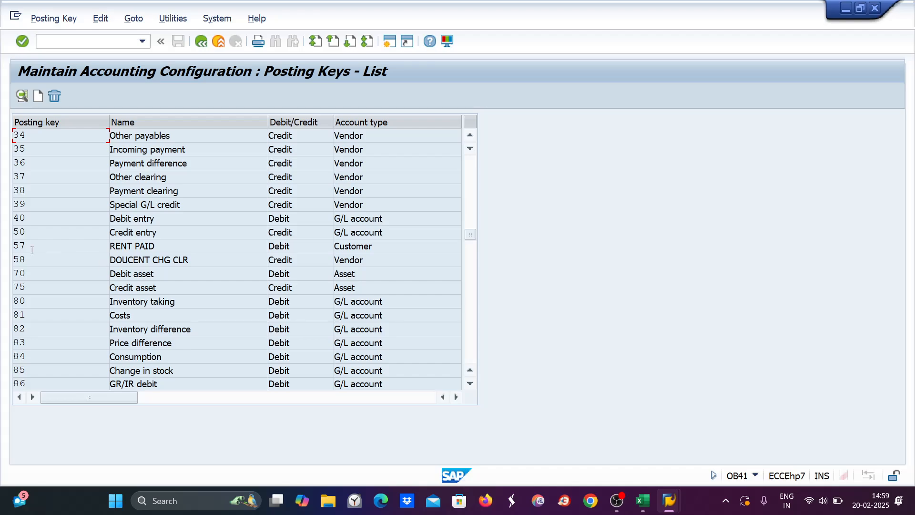
double_click(125, 232)
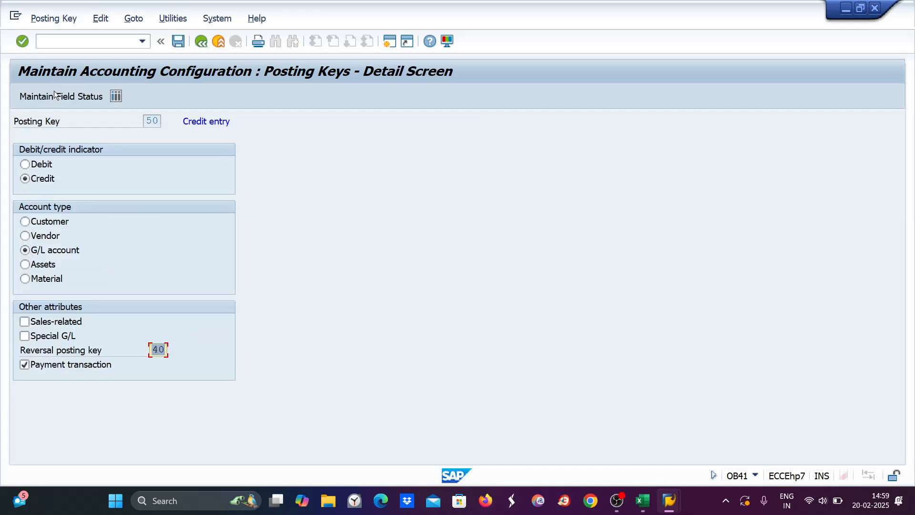
click(54, 98)
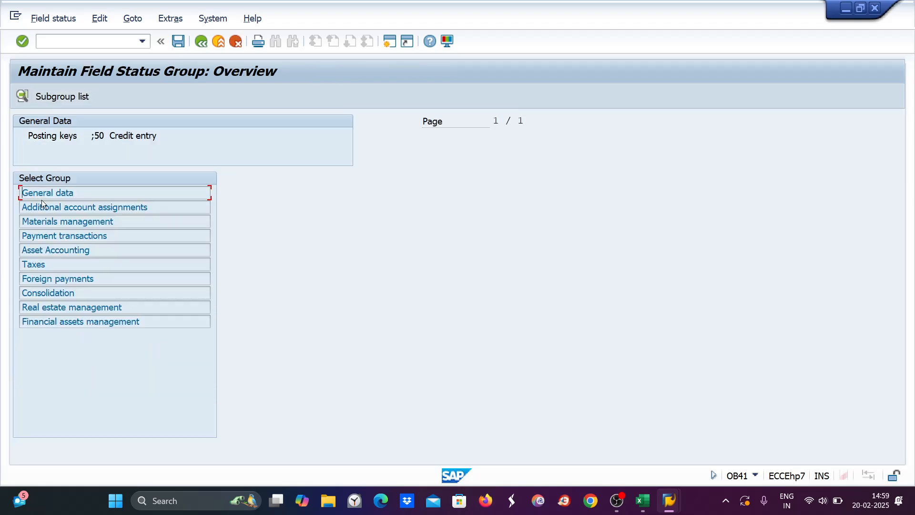
double_click(42, 193)
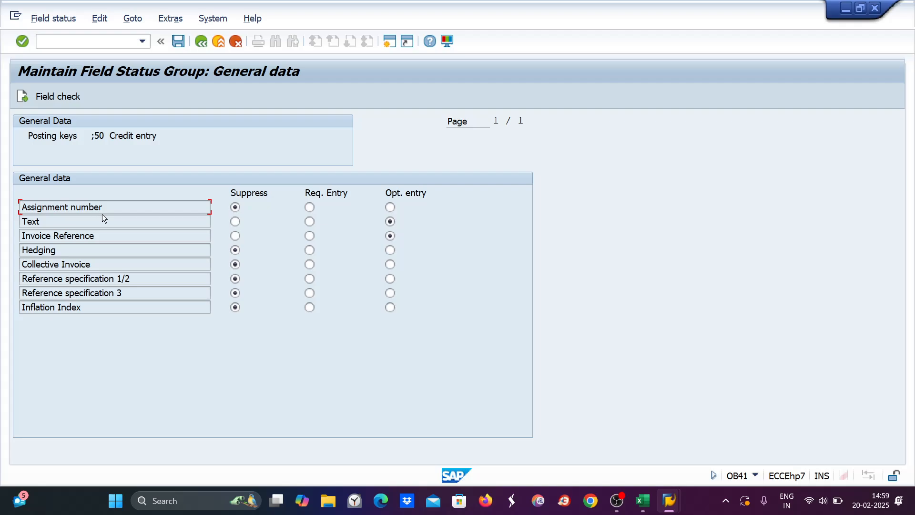
click(390, 207)
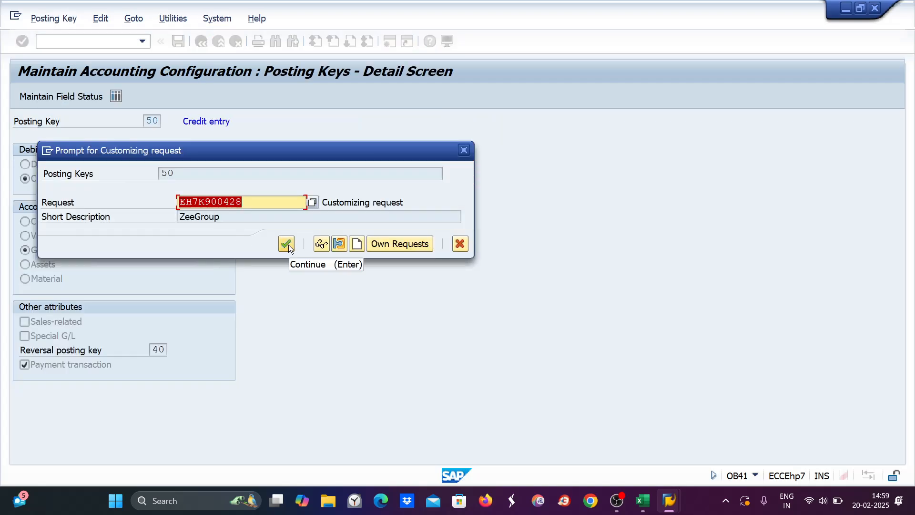
click(286, 244)
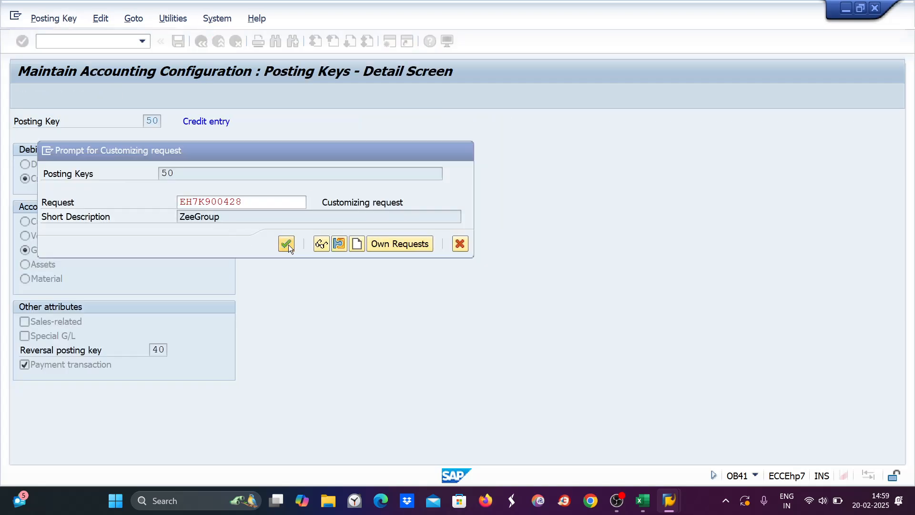
click(49, 43)
Step: Run RFEBKA96 via SE38 and delete buffered HDFC9 bank statement 202500001
text(/nse)
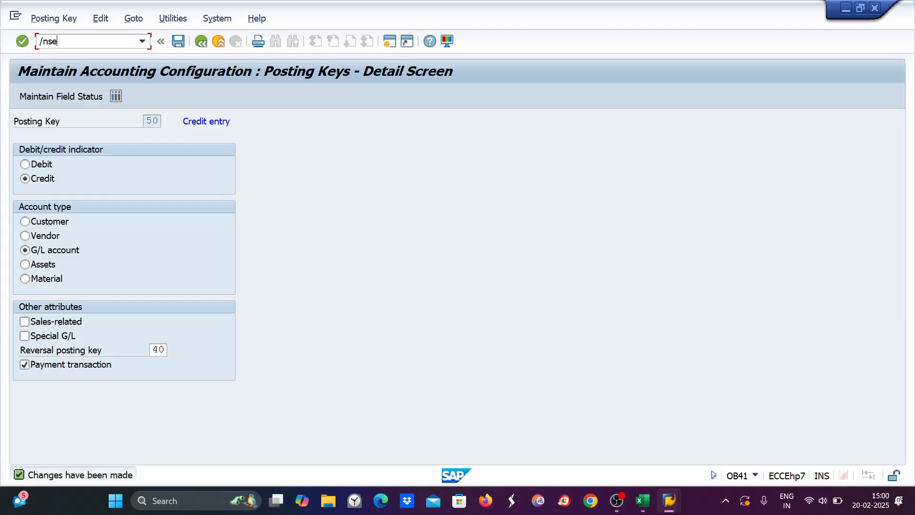
text(38)
key(Return)
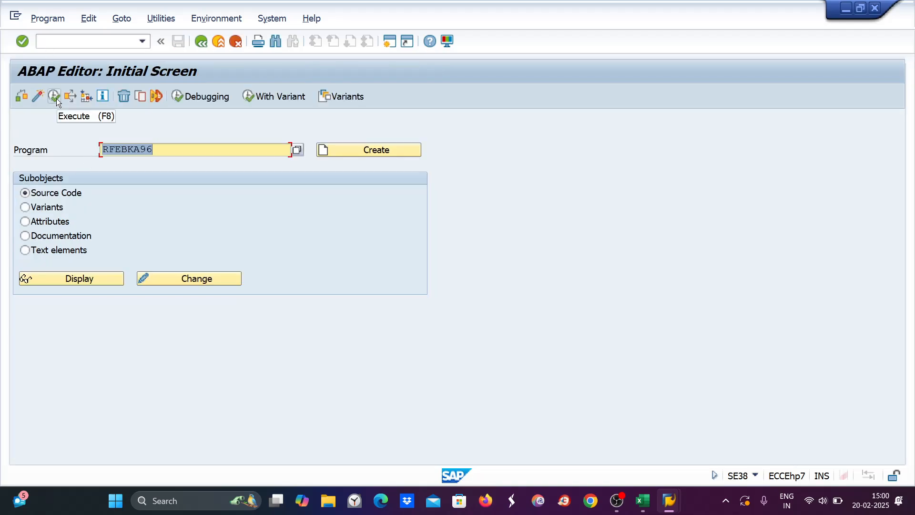
click(56, 99)
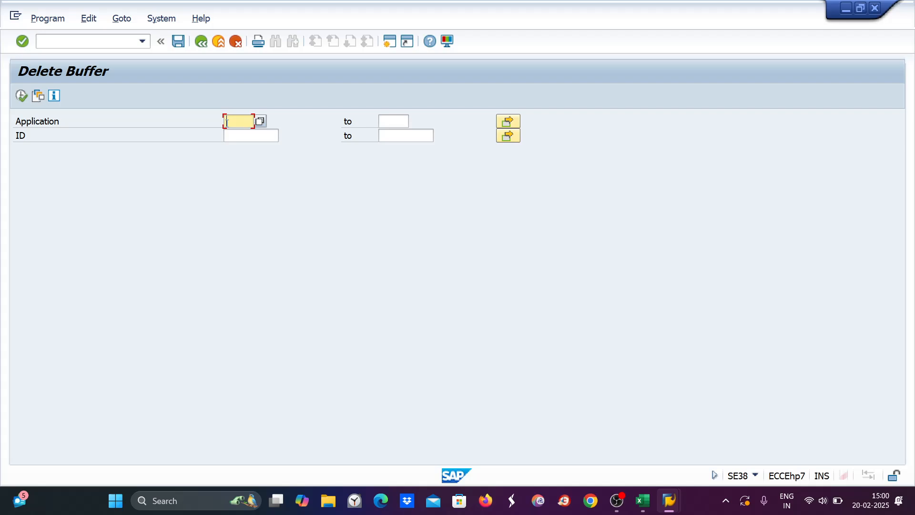
text(0001)
click(20, 95)
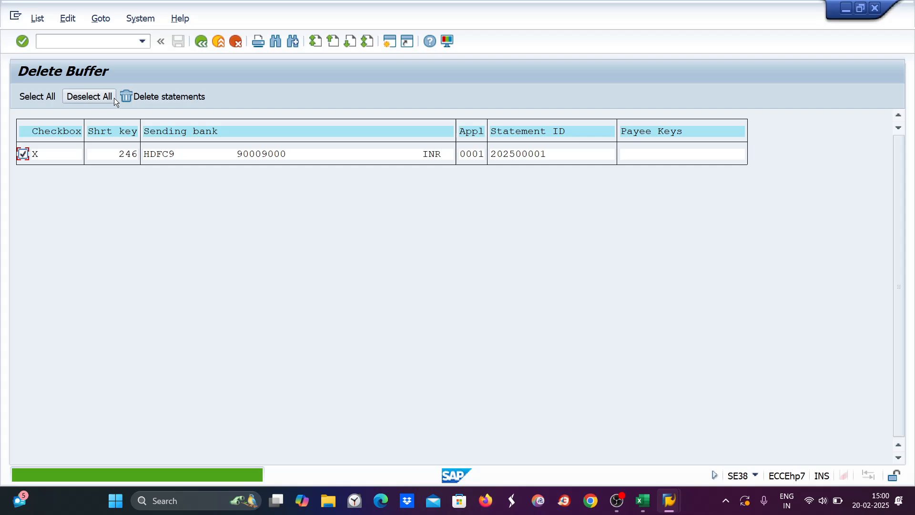
click(127, 99)
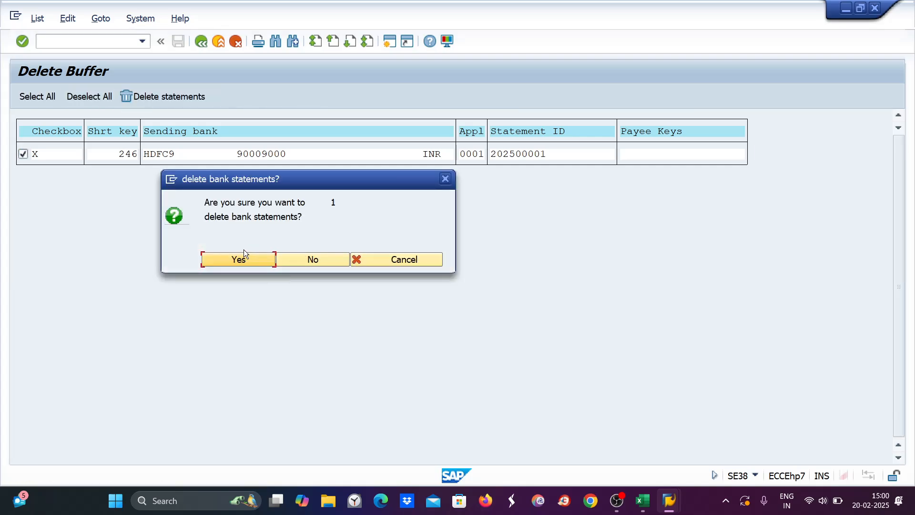
click(244, 263)
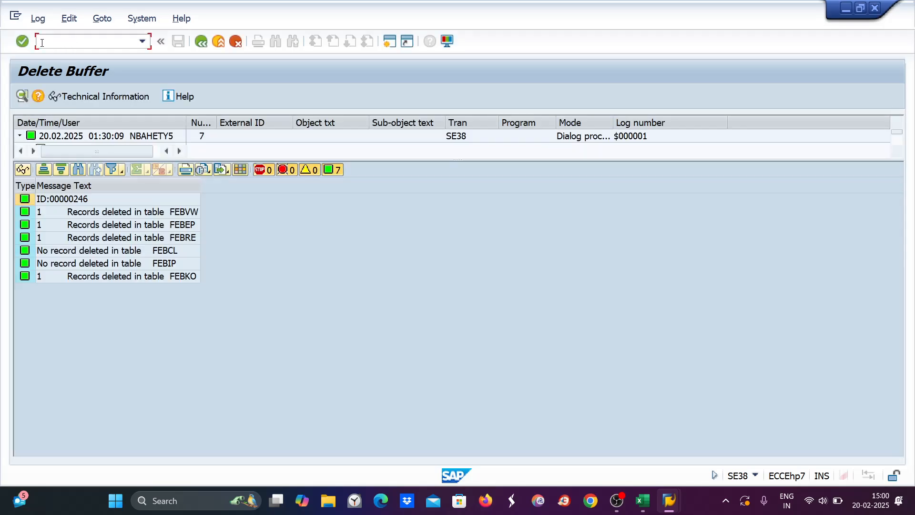
text(/nff_5)
Step: Choose SWIFT MT940 international format with New Text Document.txt from the desktop as statement file
key(Return)
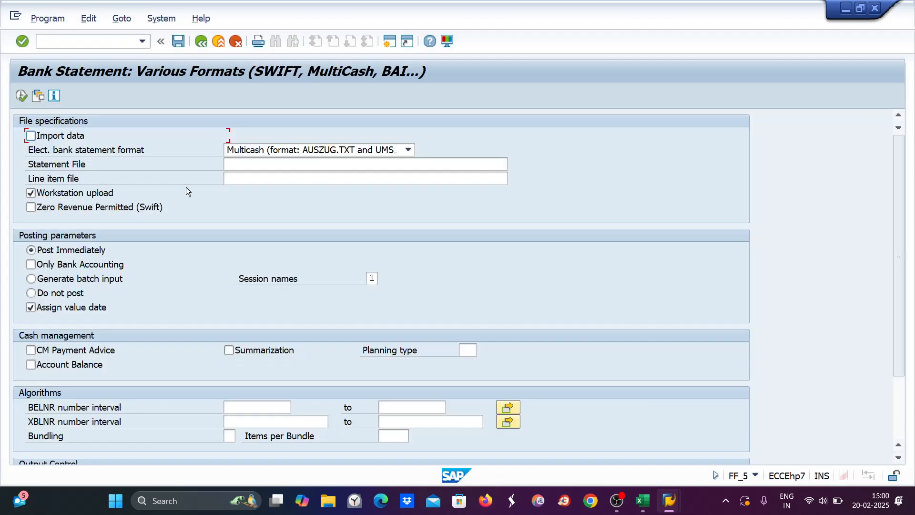
click(290, 151)
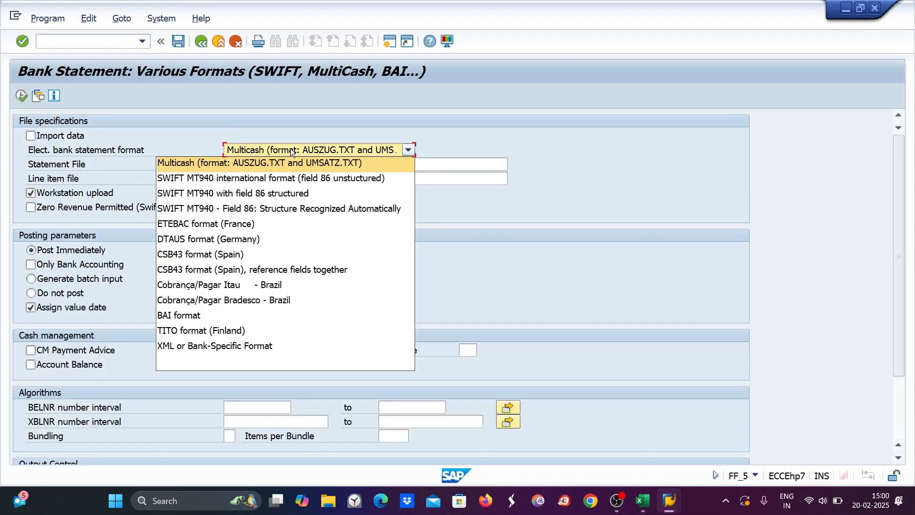
click(225, 178)
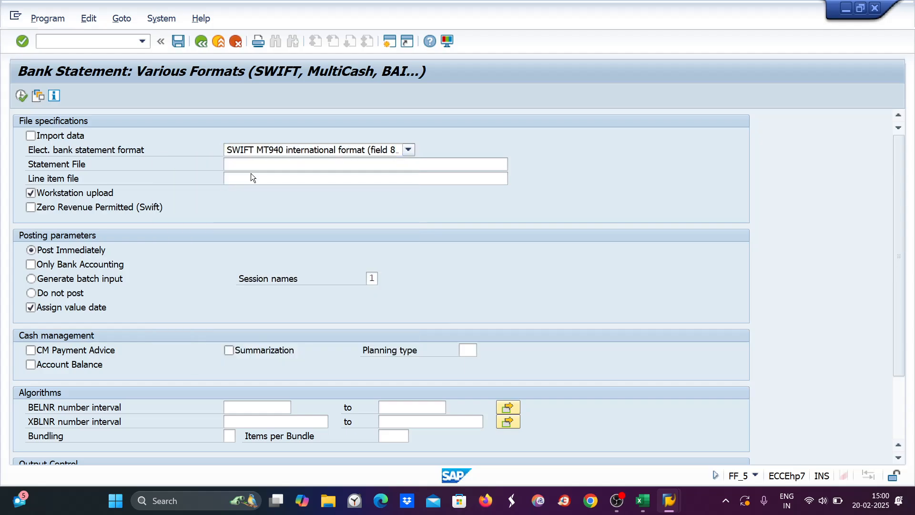
click(249, 163)
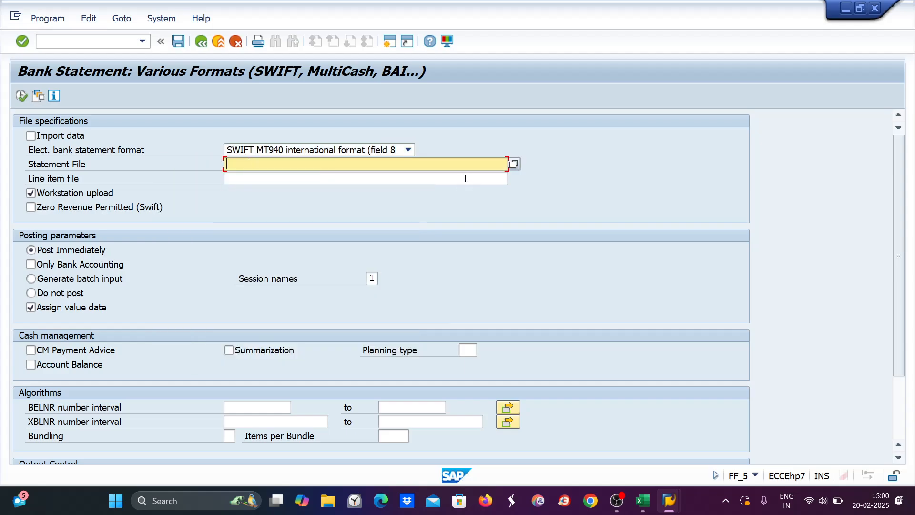
click(514, 164)
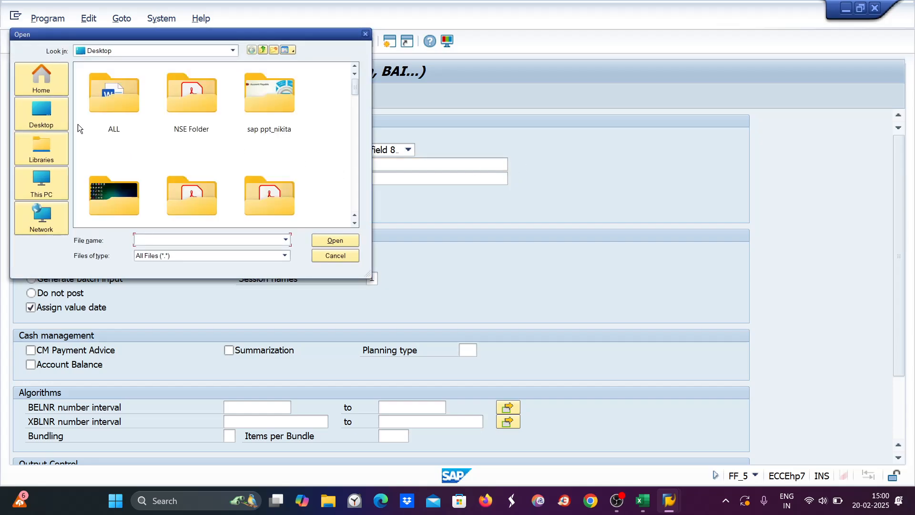
click(53, 120)
drag(355, 98, 351, 172)
click(127, 193)
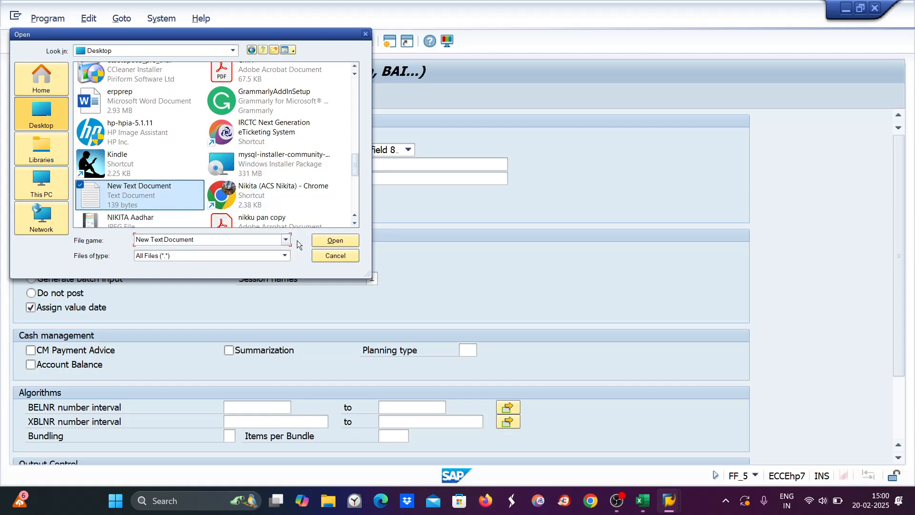
click(333, 239)
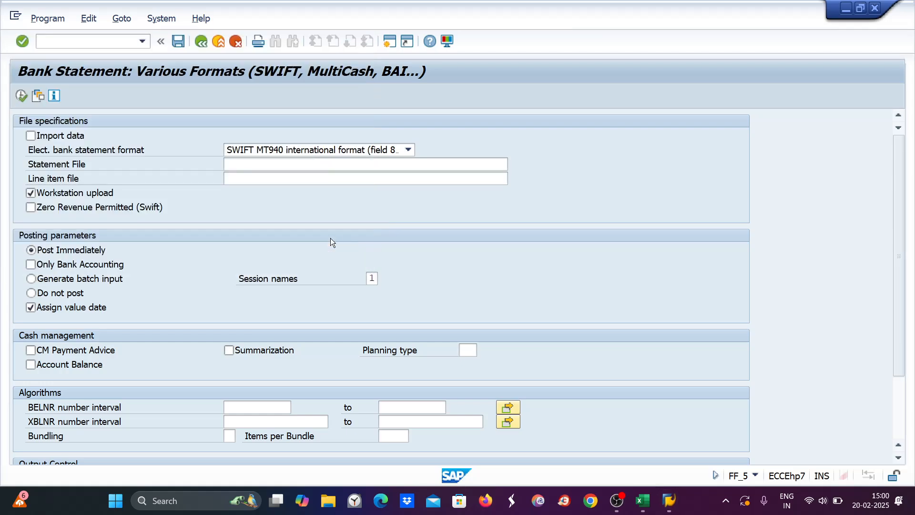
Step: Tick Import data and Print bank statement
click(37, 136)
scroll(74, 265, down, 1)
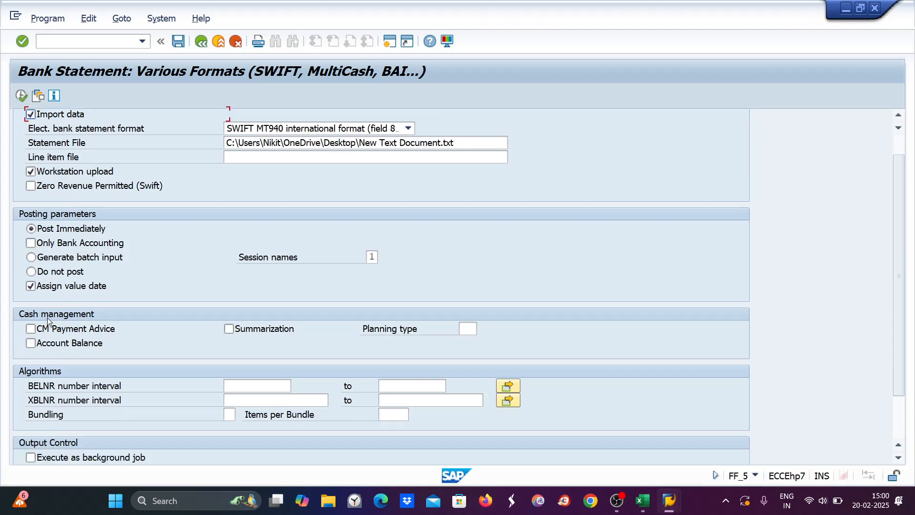
click(28, 459)
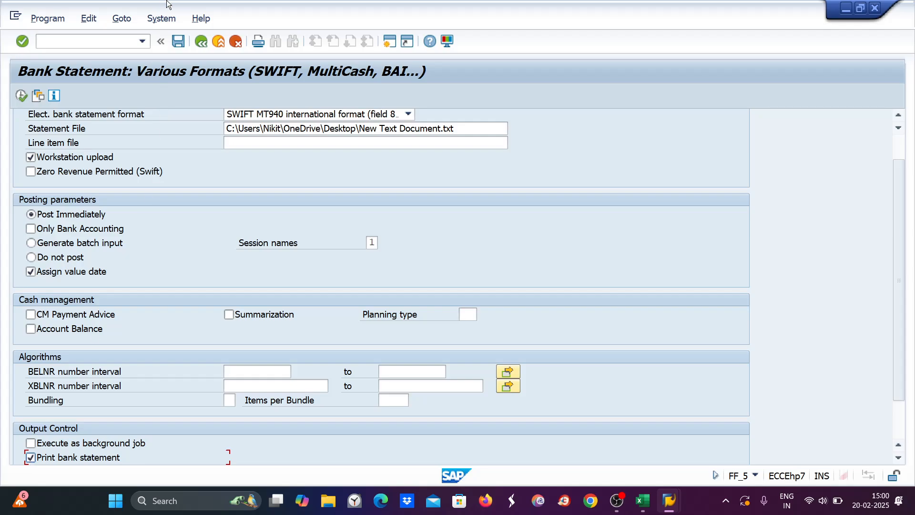
click(160, 22)
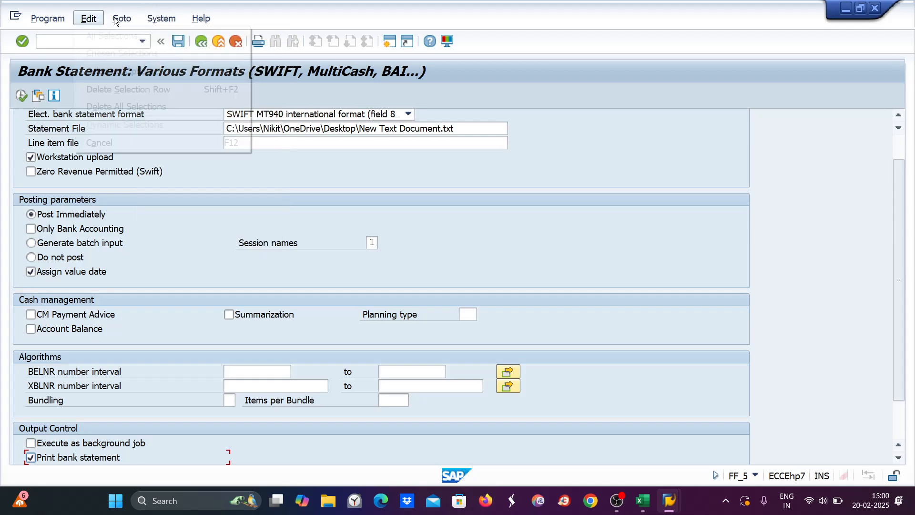
Step: Save the current import settings as variant 'zee' with description 'zeee'
mouse_move(119, 28)
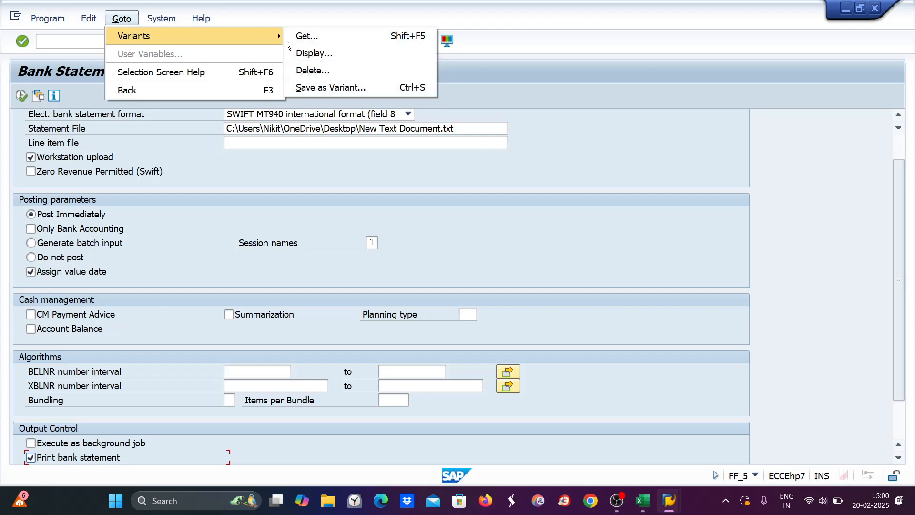
click(319, 88)
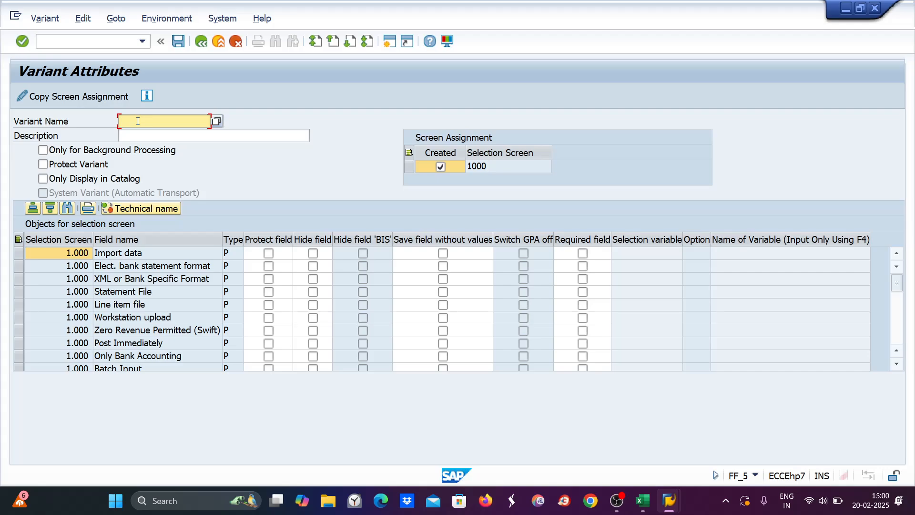
text(zee)
key(Tab)
text(zeee)
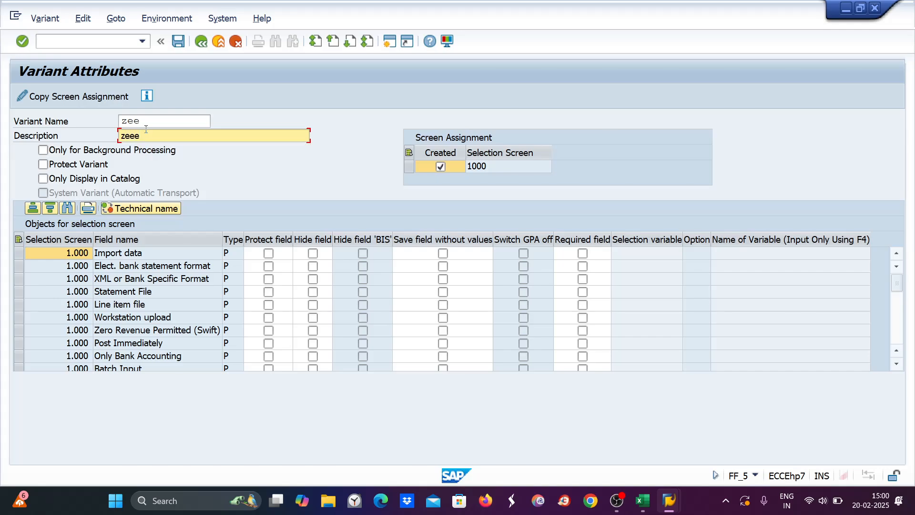
key(Return)
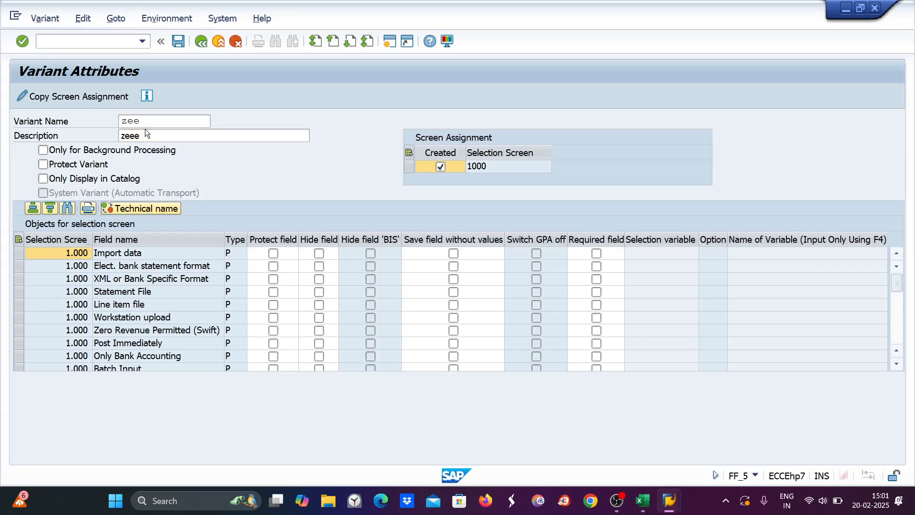
click(178, 42)
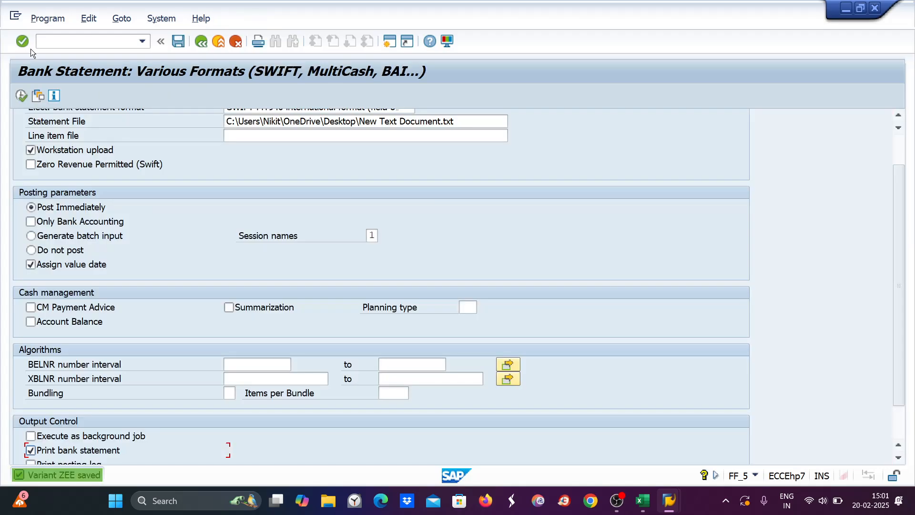
Step: Rerun FF_5 and search for saved variant ZEE
click(63, 38)
text(/)
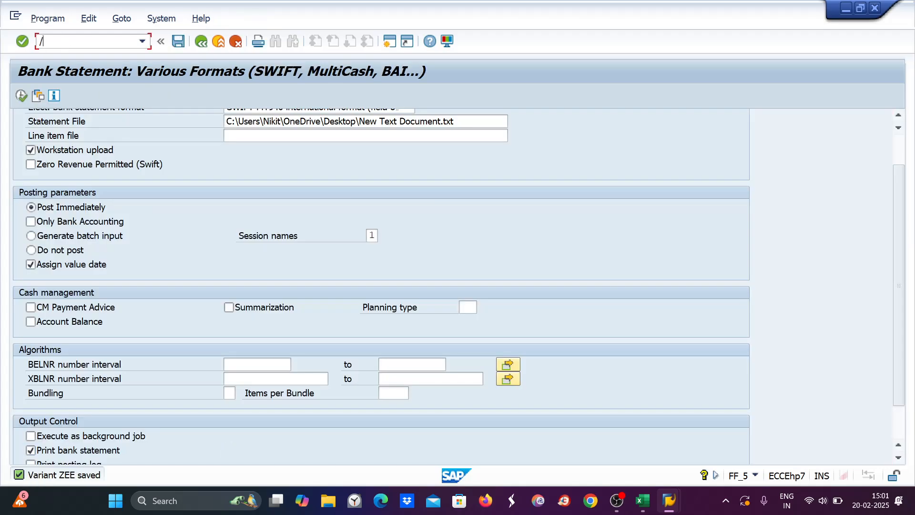
text(nff_5)
key(Return)
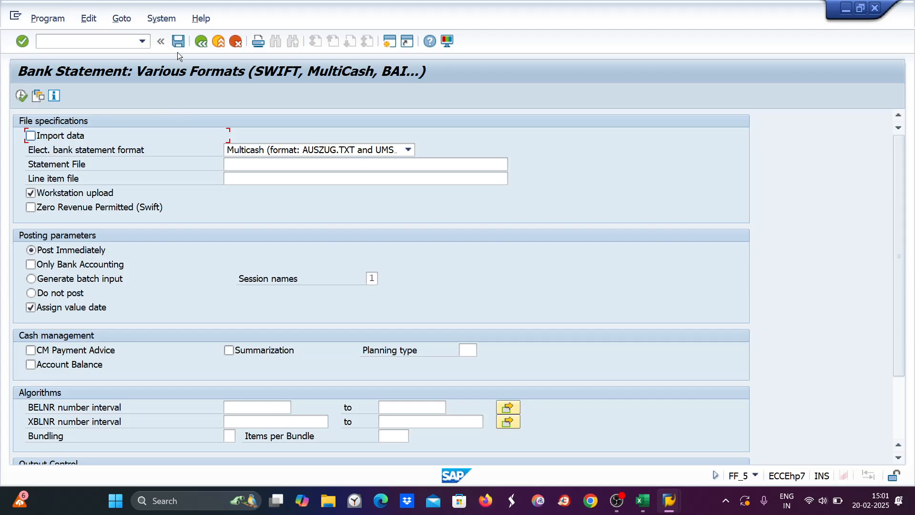
click(38, 96)
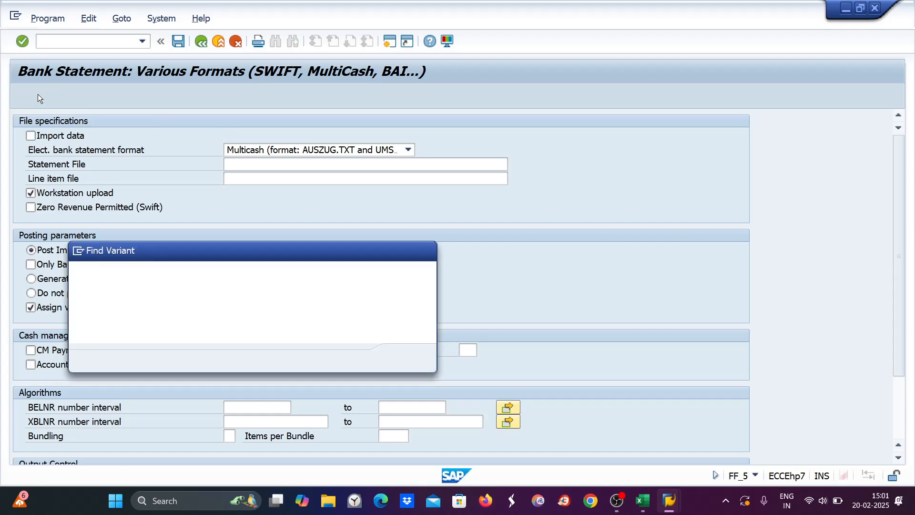
text(zee)
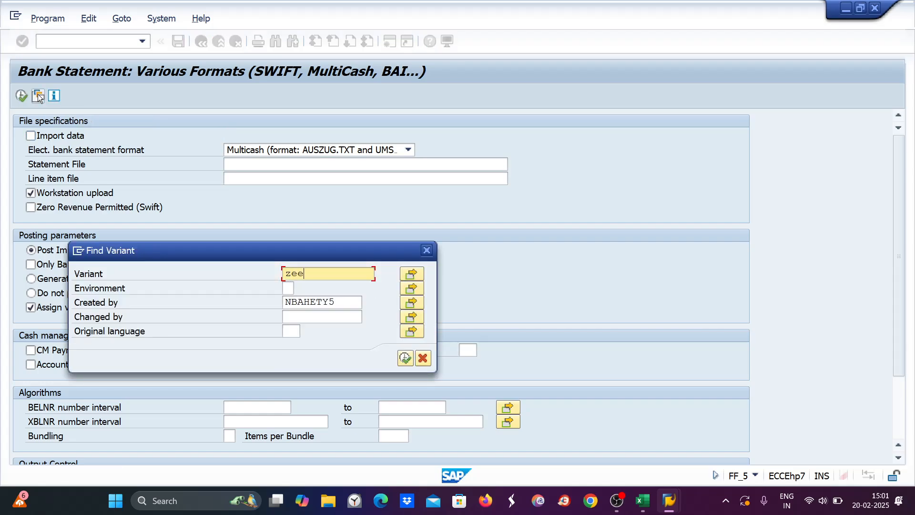
key(Return)
Step: Load variant ZEE, execute the import, allow file access, and confirm posting document 1223
click(406, 358)
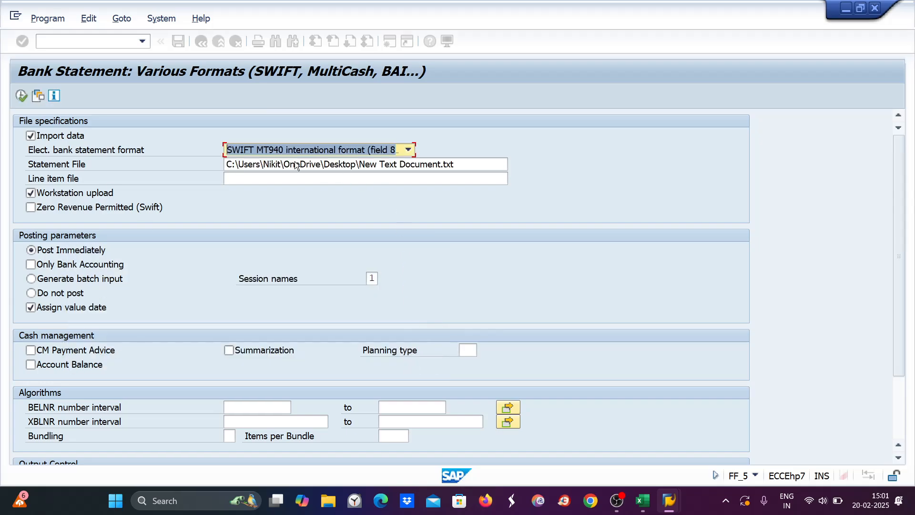
key(F4)
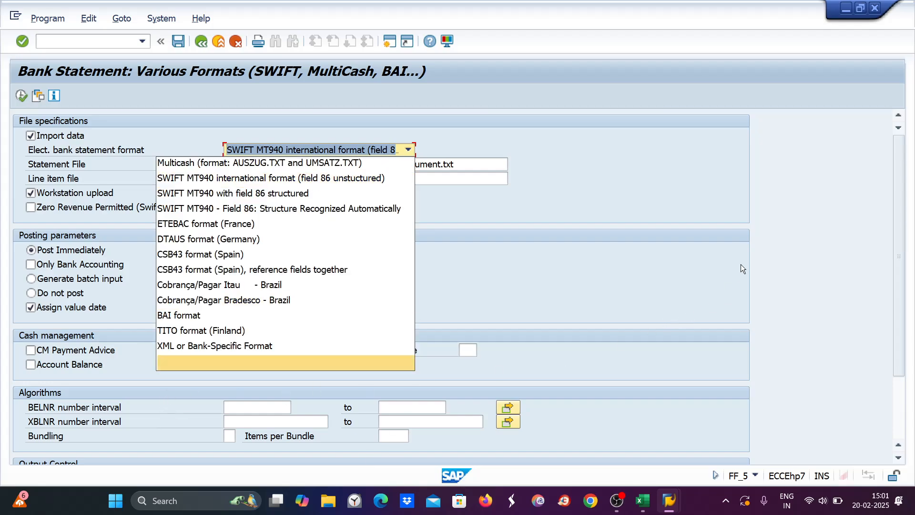
key(Escape)
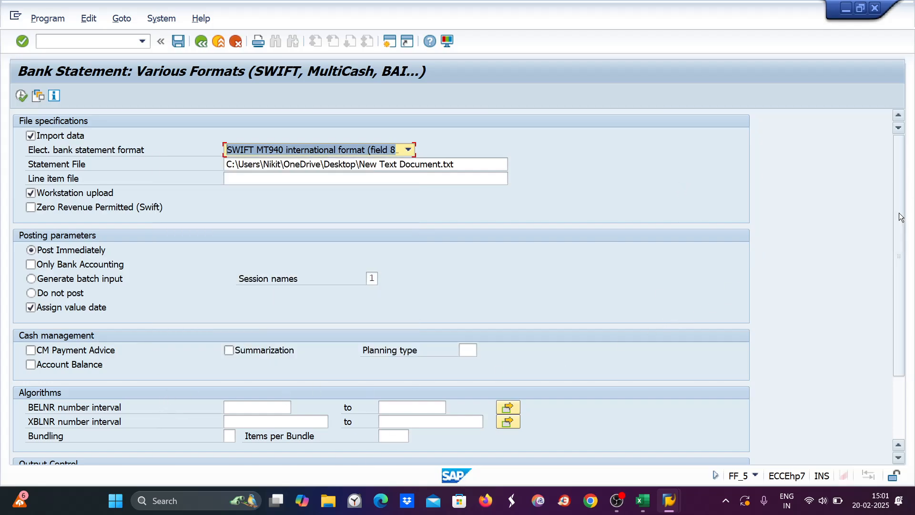
scroll(659, 294, down, 3)
scroll(129, 176, up, 3)
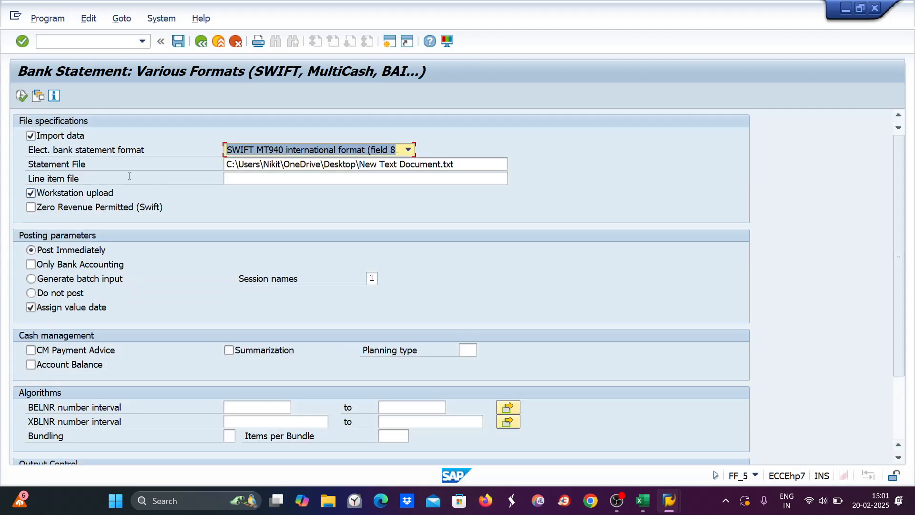
click(21, 95)
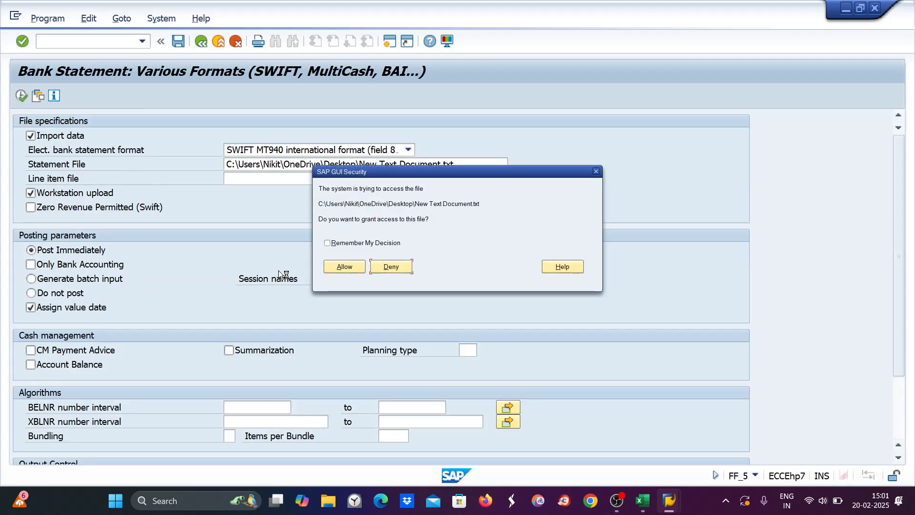
click(347, 264)
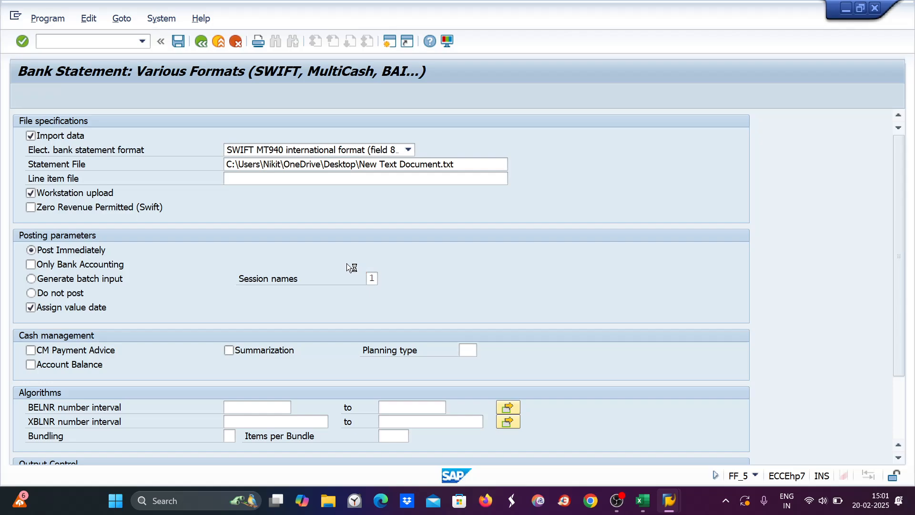
click(419, 415)
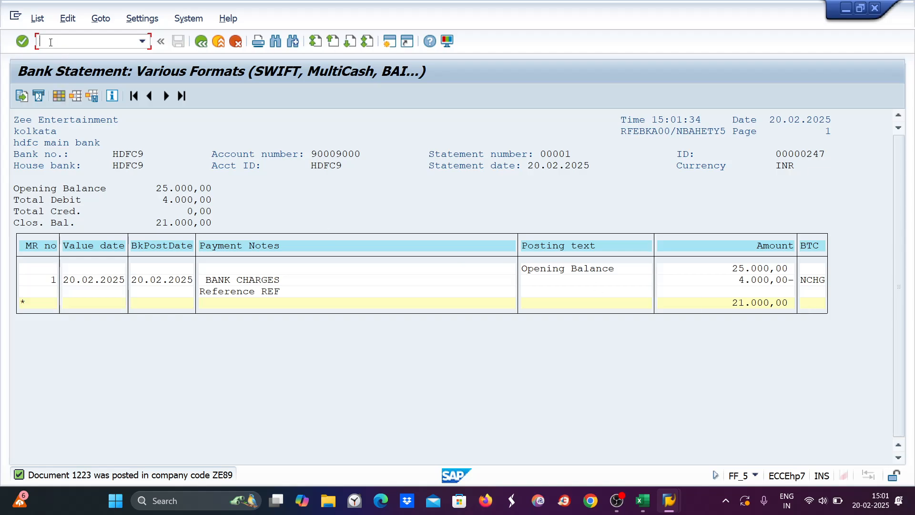
Step: Run FBL3N for account 1030 to show its three line items totalling 21.000,00 INR
text(/nfbl3n)
key(Return)
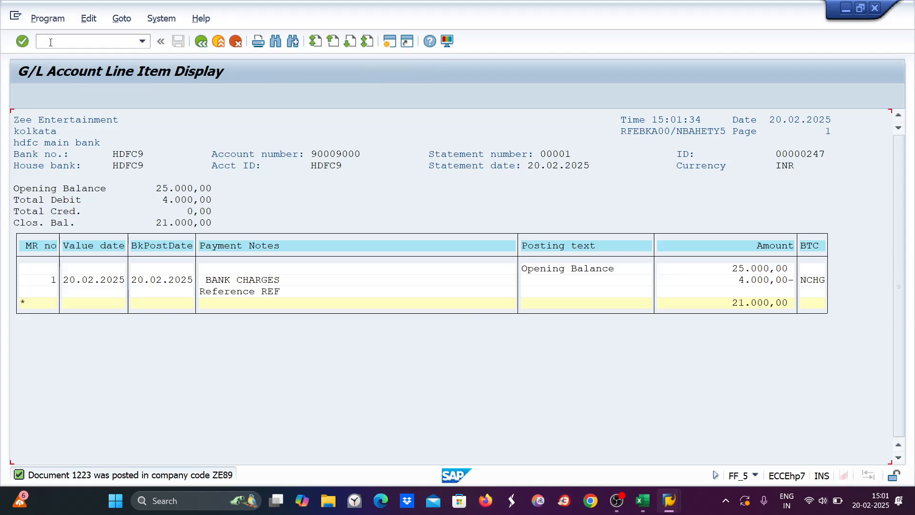
click(20, 96)
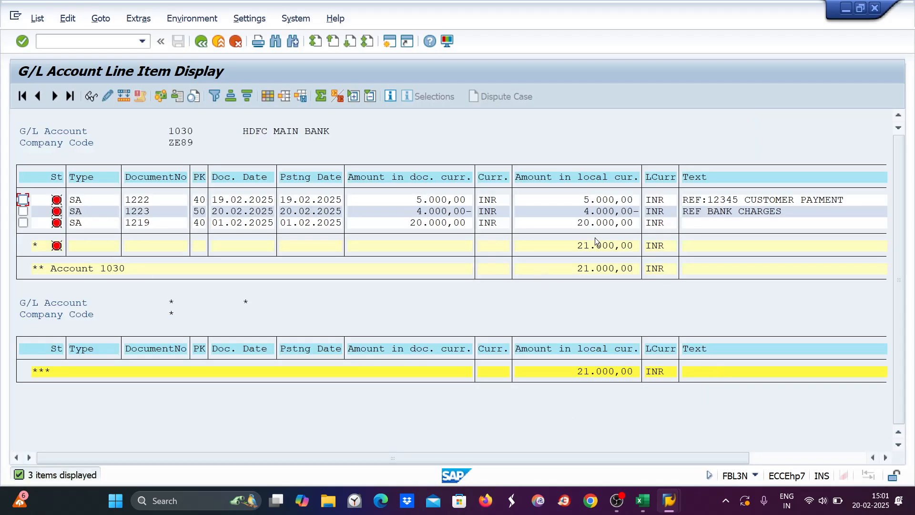
click(646, 506)
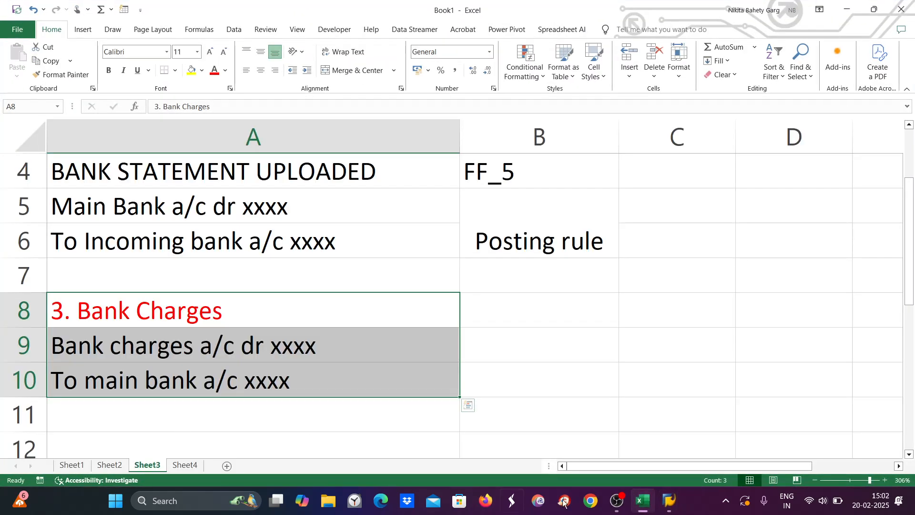
mouse_move(669, 500)
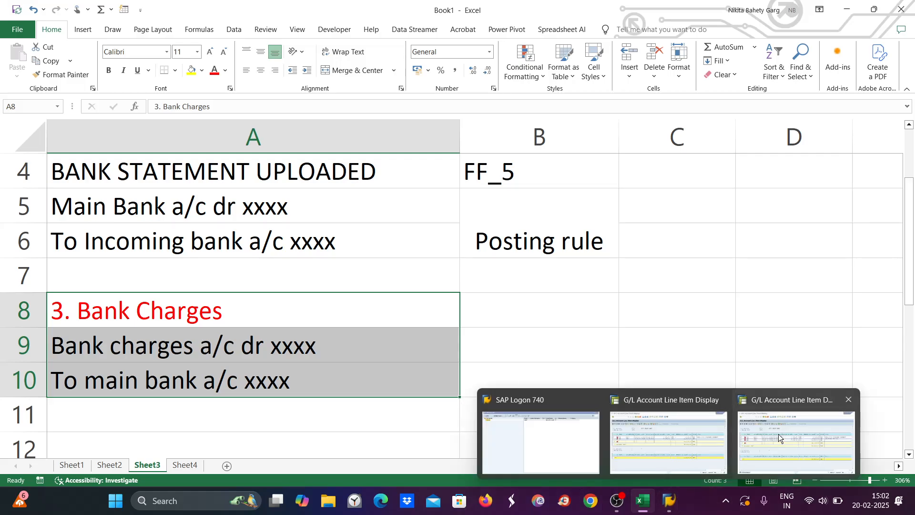
click(779, 434)
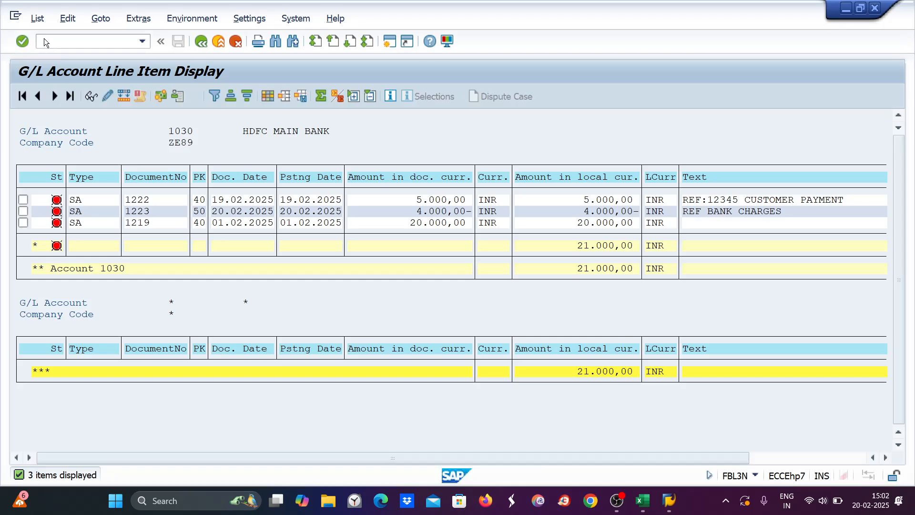
Step: Start OT83 bank statement configuration with ZE89 as chart of accounts
mouse_move(669, 500)
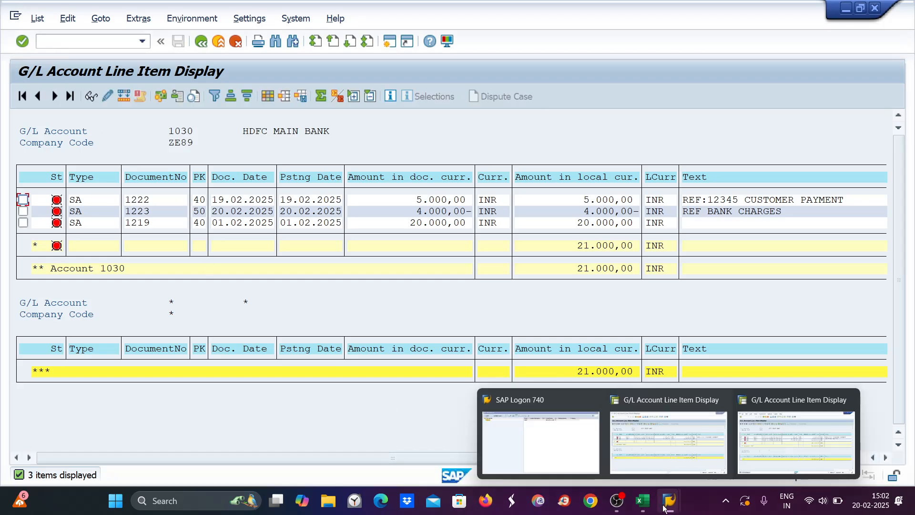
click(670, 439)
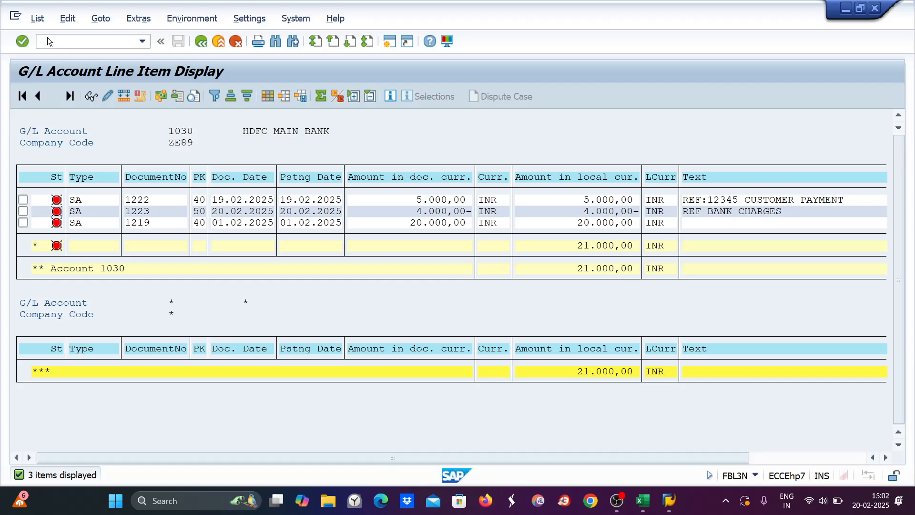
click(40, 41)
text(/not83)
key(Return)
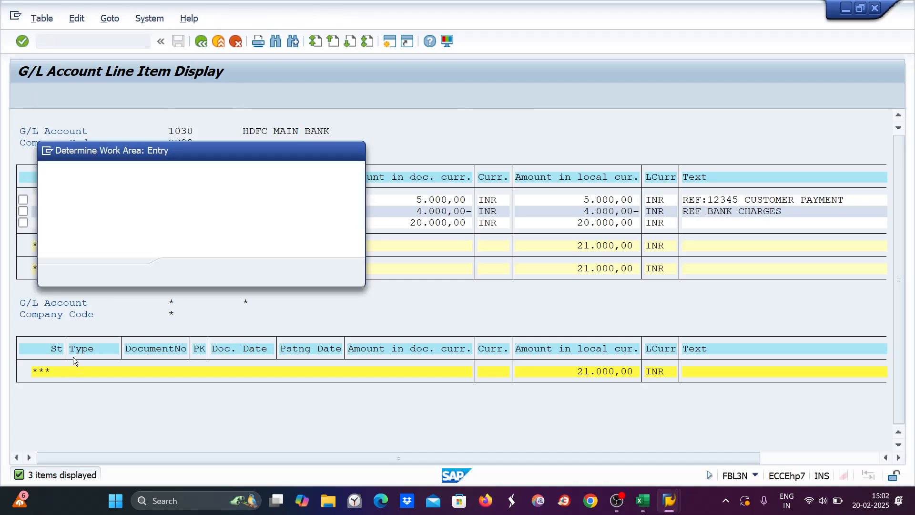
text(ze)
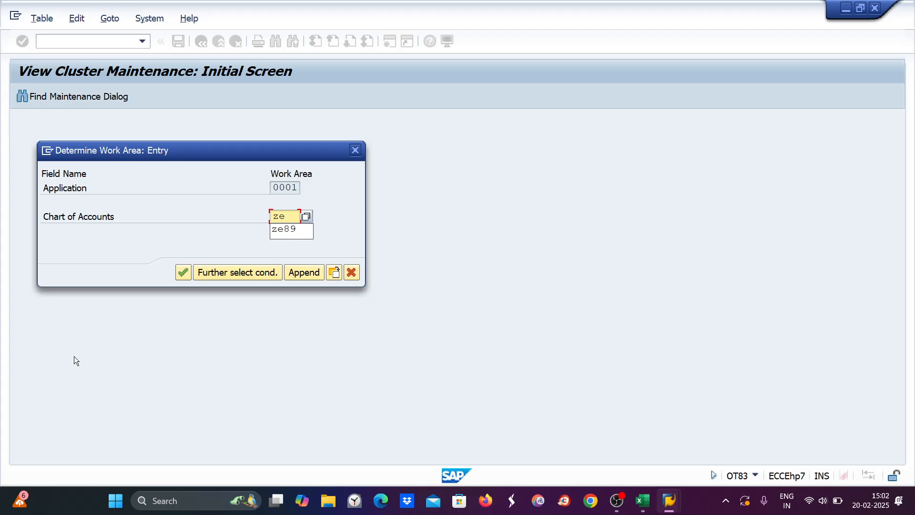
text(89)
key(Return)
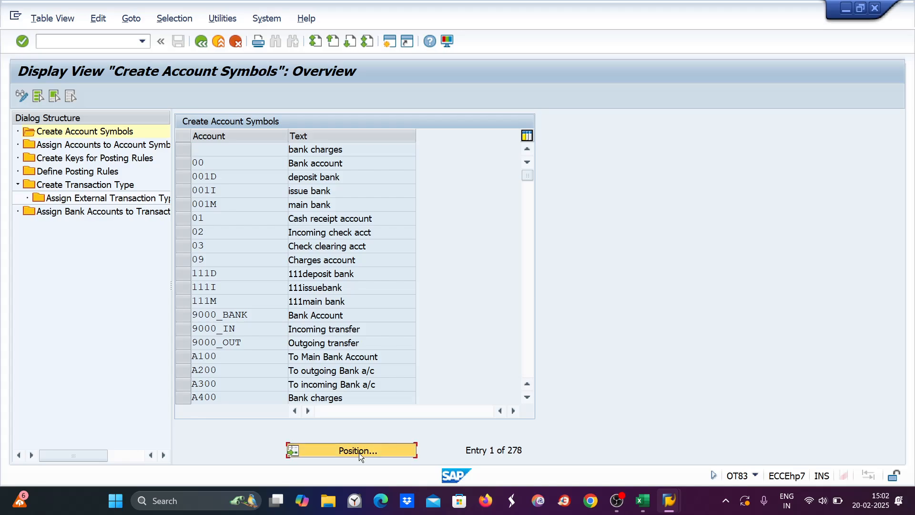
Step: Open the Define Posting Rules list of 248 entries and its Position search
click(358, 450)
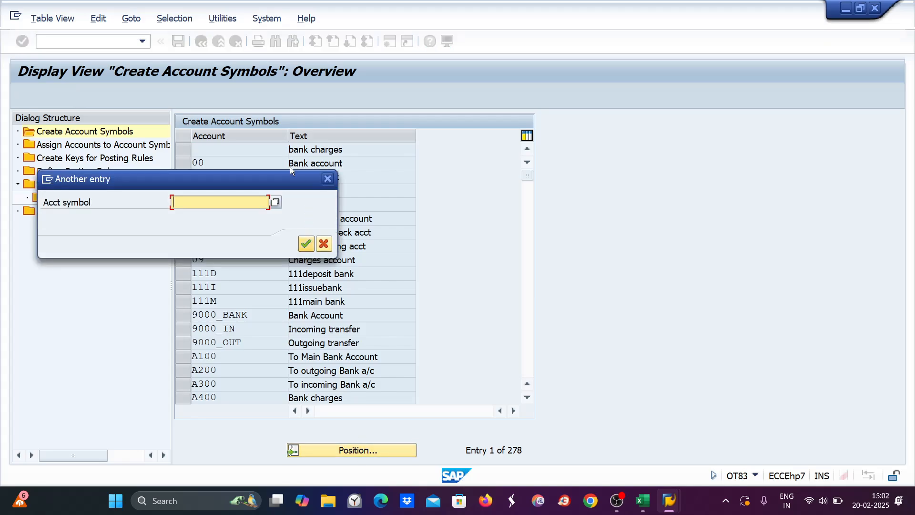
click(333, 179)
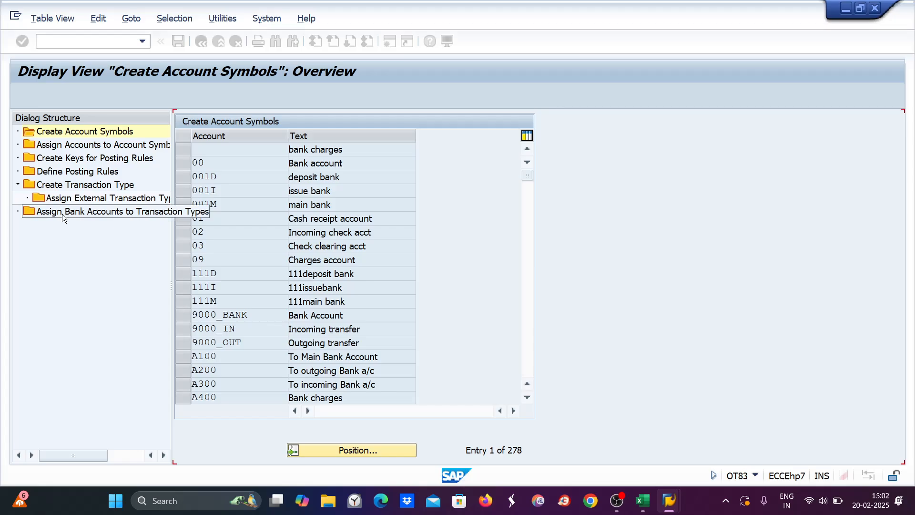
click(62, 214)
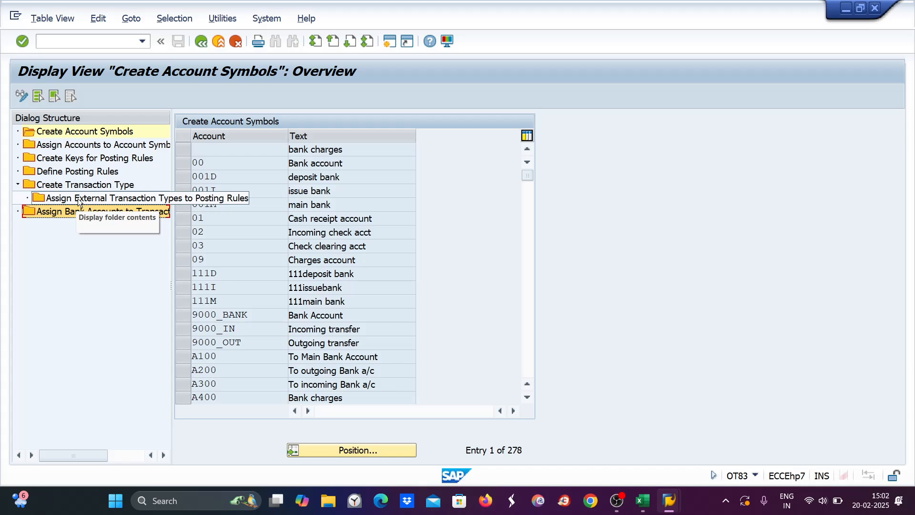
double_click(79, 174)
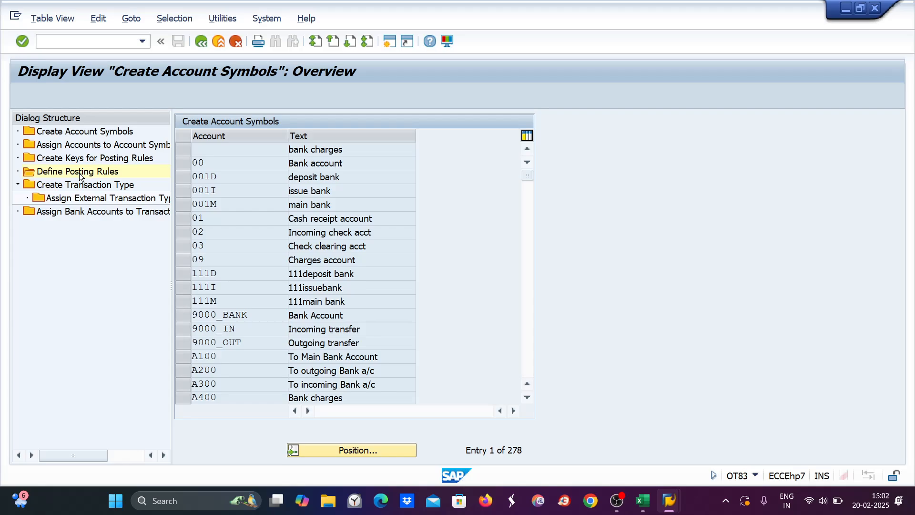
click(367, 452)
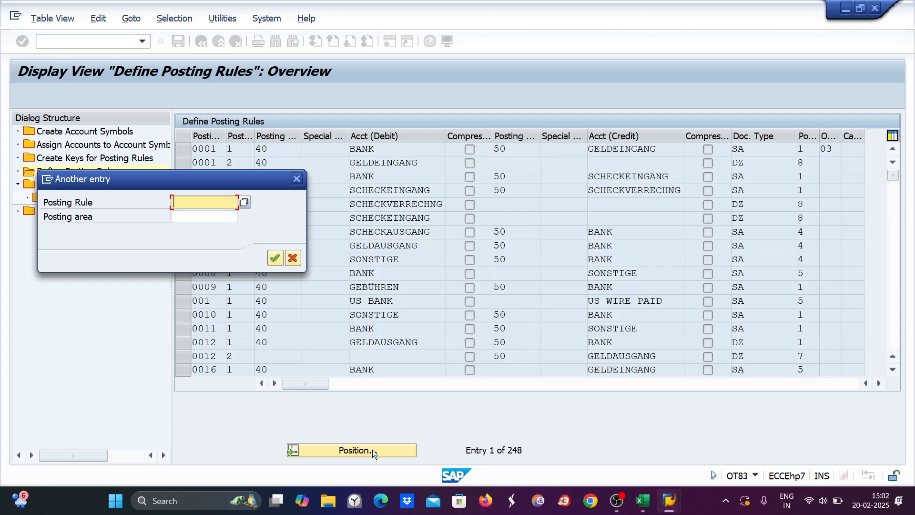
Step: Open posting rule IB89 and check debit symbol MB89 (key 40) and credit symbol IB89
text(ib)
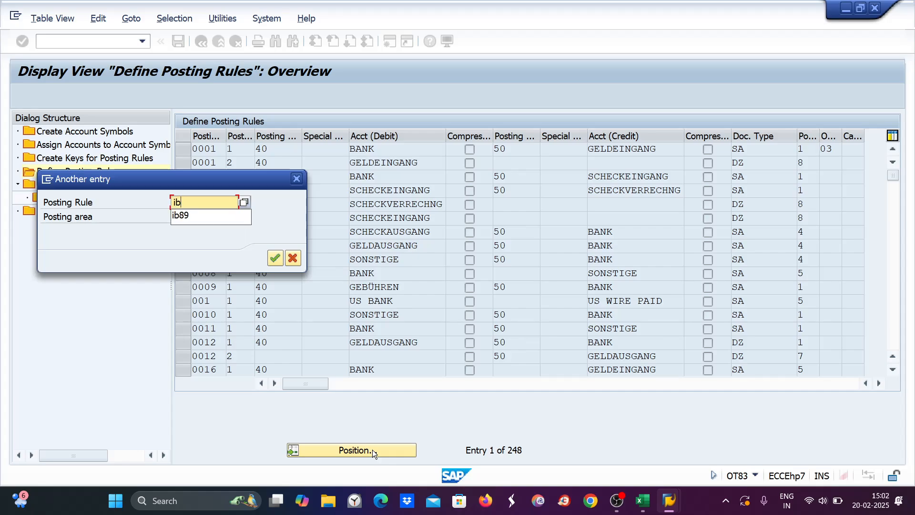
key(Down)
key(Return)
key(Return)
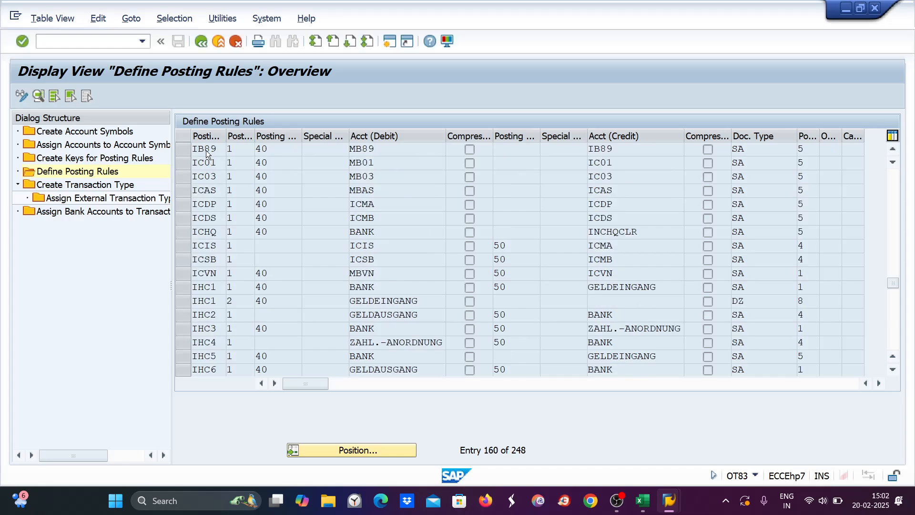
double_click(205, 149)
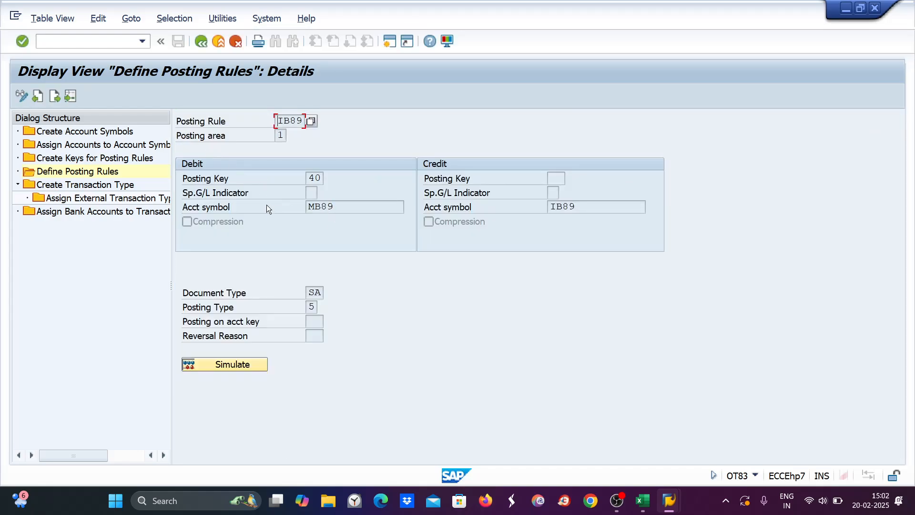
drag(351, 207, 306, 207)
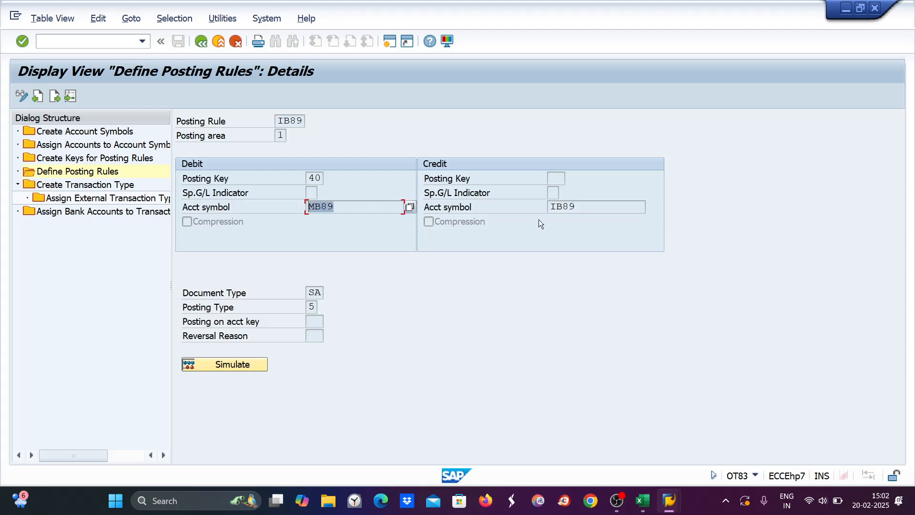
drag(586, 209, 549, 207)
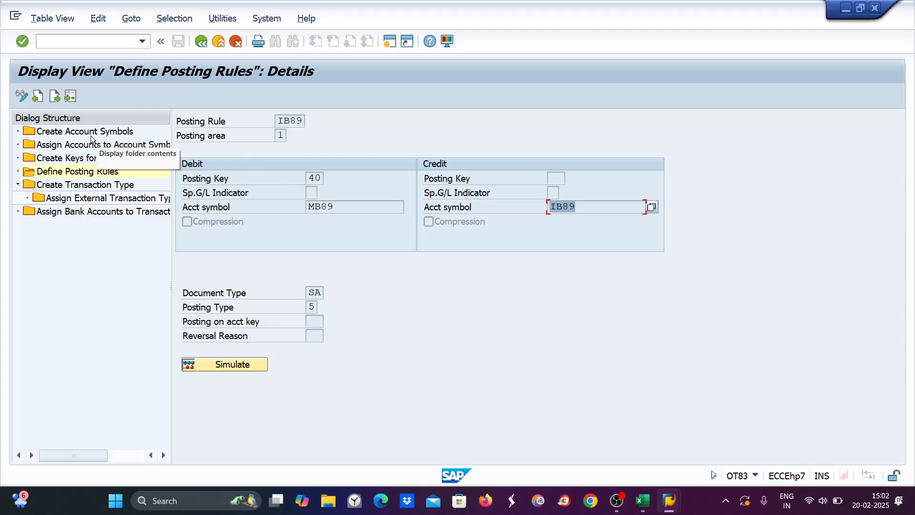
click(643, 500)
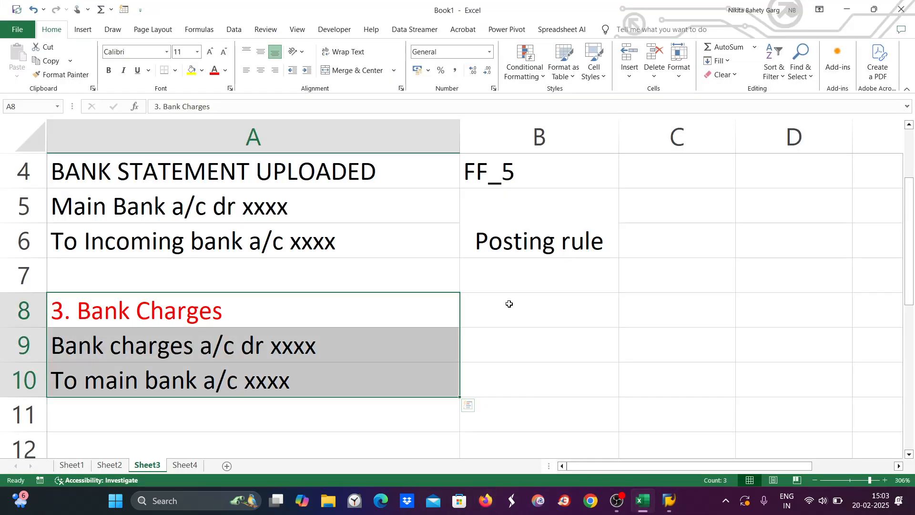
Step: On Sheet4, write pr--as--g/l in D2 and pr-g/l in D3, then go back to SAP's IB89 details
click(542, 310)
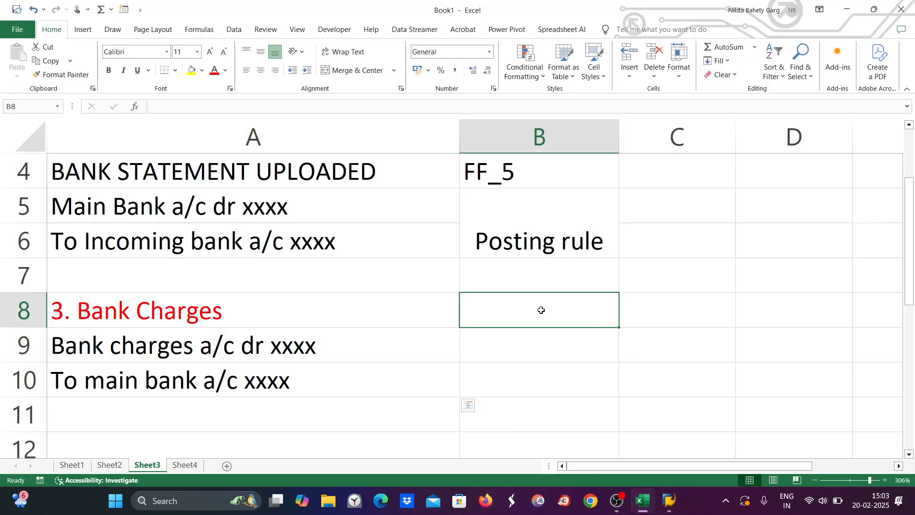
click(186, 465)
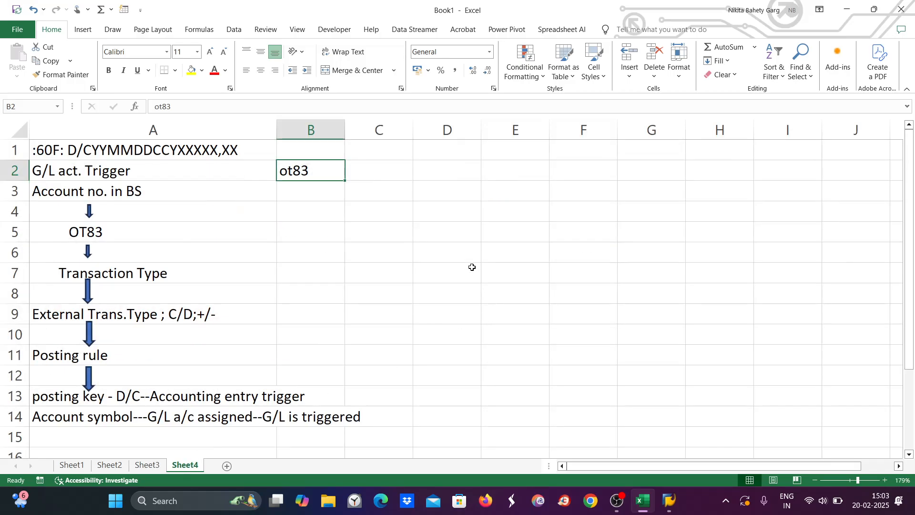
double_click(437, 171)
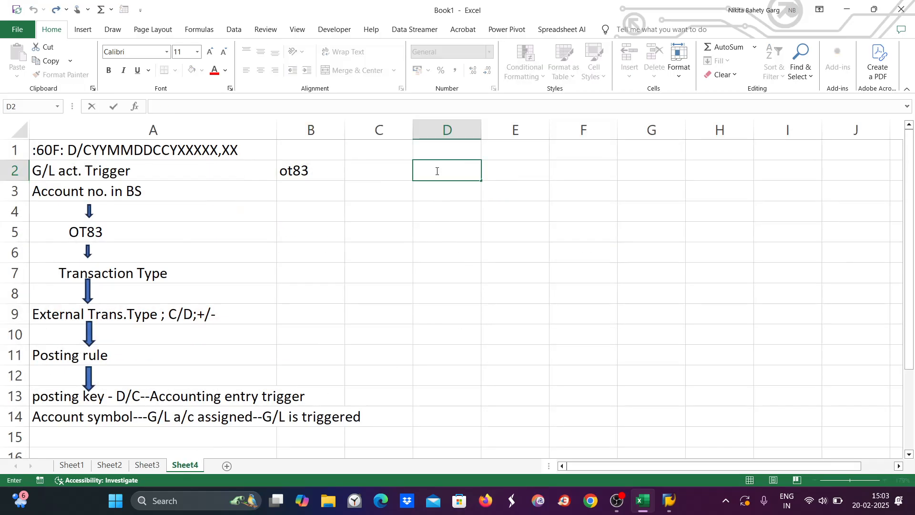
text(pr--as--g/l)
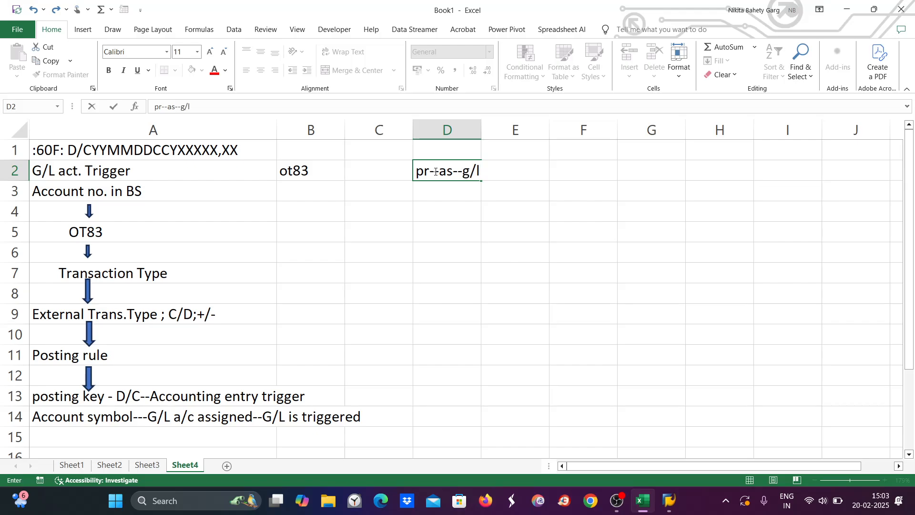
key(Return)
text(pr)
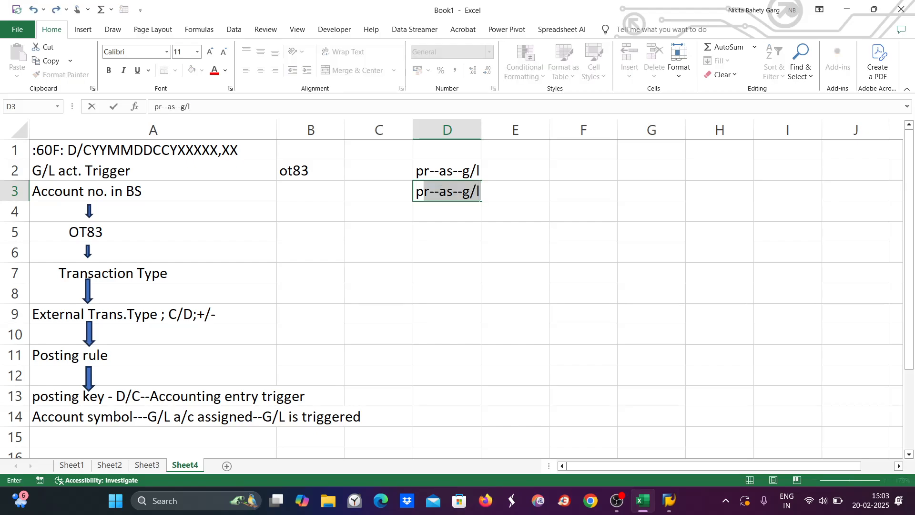
text(-g/l)
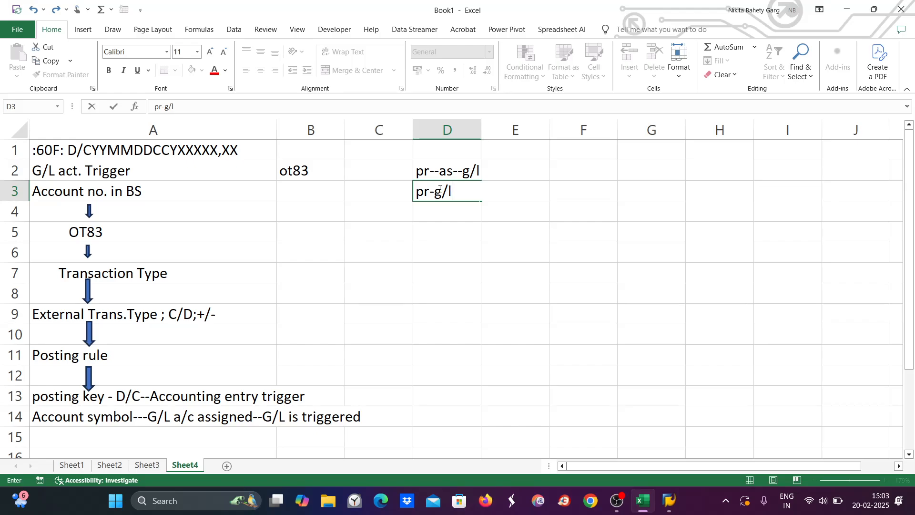
click(427, 170)
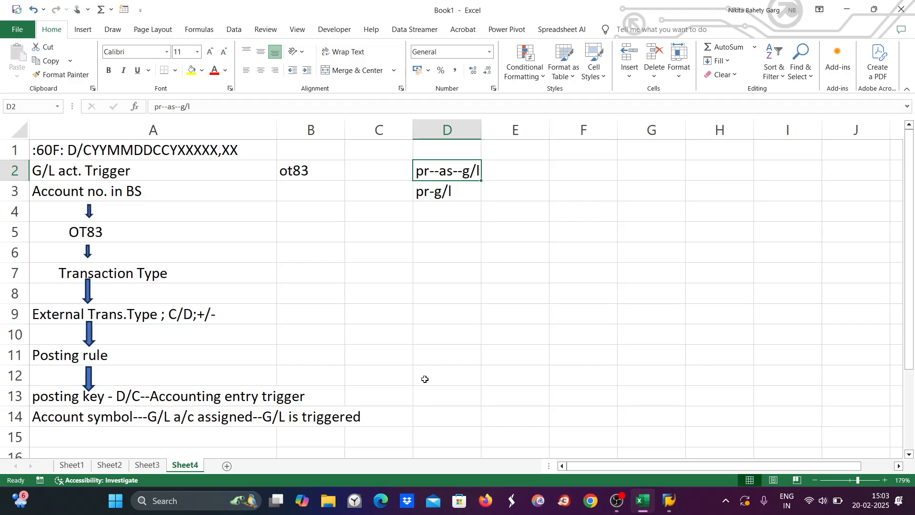
mouse_move(667, 501)
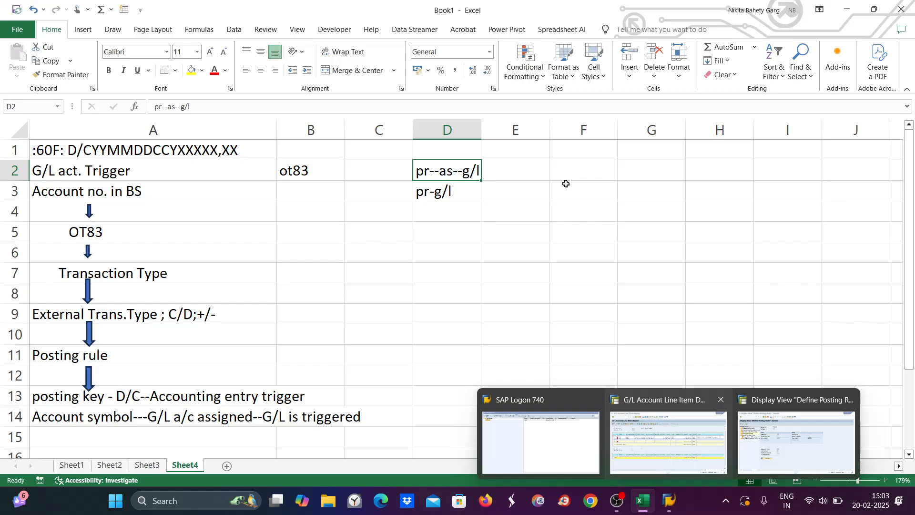
click(806, 462)
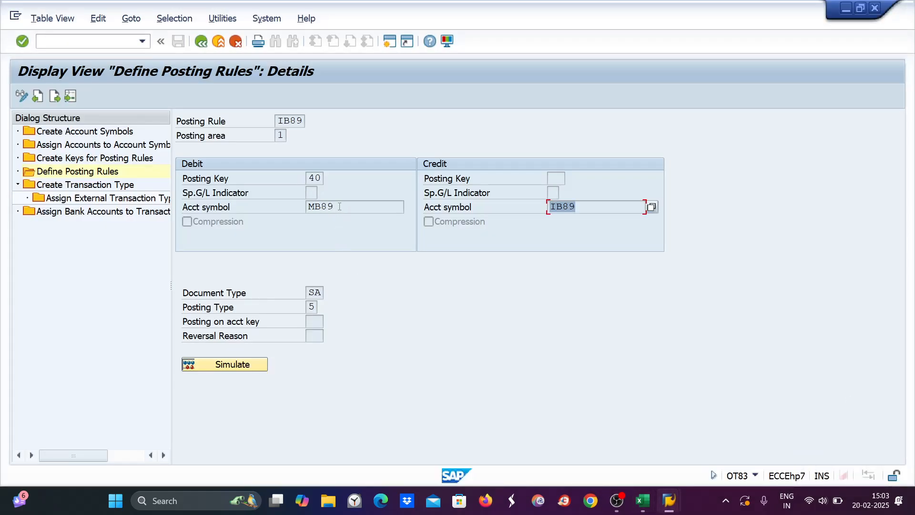
Step: Show the ZE89 account symbol assignments and check G/L accounts 4020 for BC89 and 3010 for BI89
double_click(339, 206)
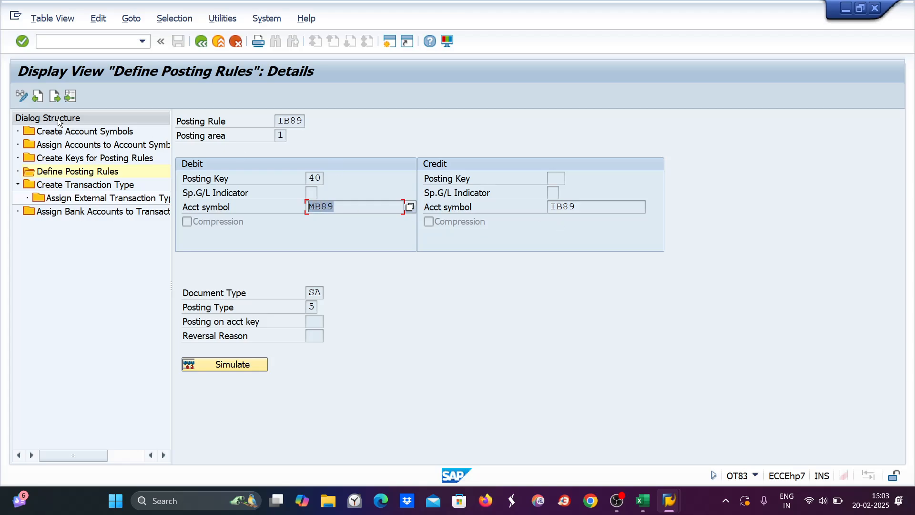
click(50, 144)
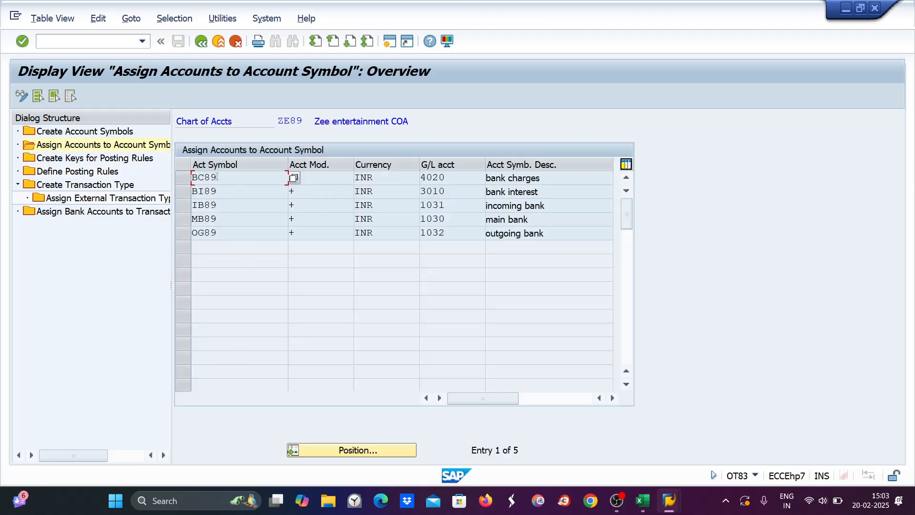
double_click(212, 177)
double_click(212, 192)
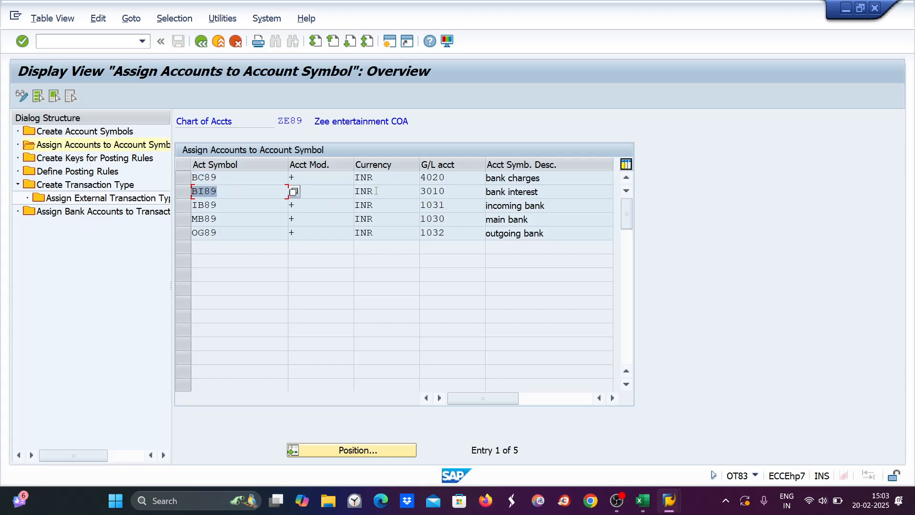
double_click(455, 184)
click(468, 192)
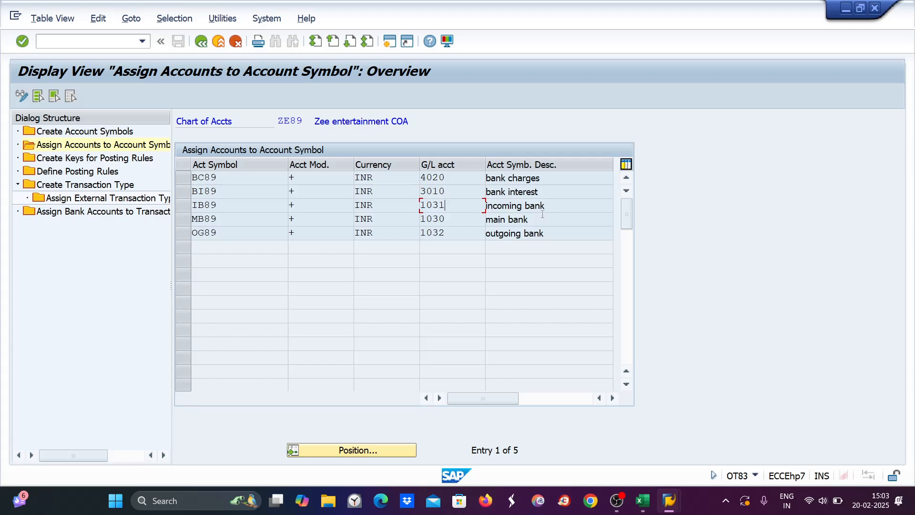
Step: Review the main, incoming and outgoing bank account symbol descriptions
drag(538, 220, 473, 217)
drag(549, 208, 467, 206)
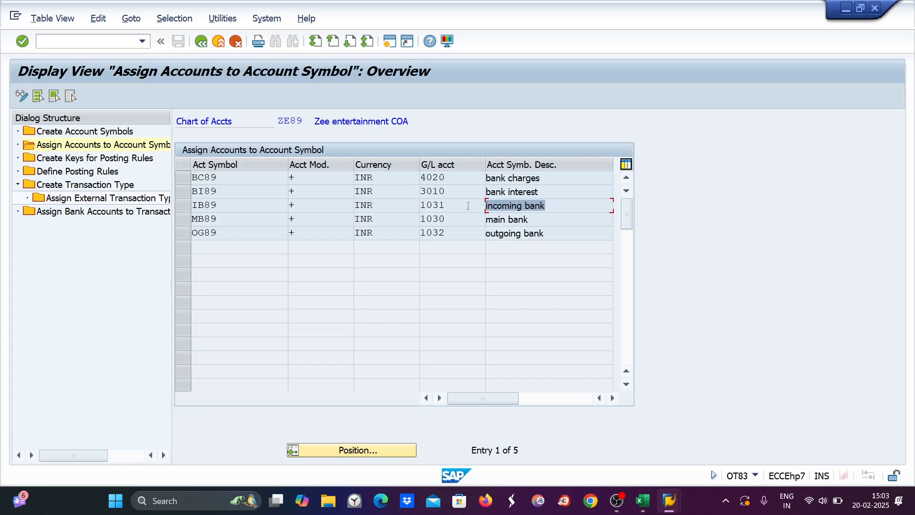
drag(548, 233, 470, 238)
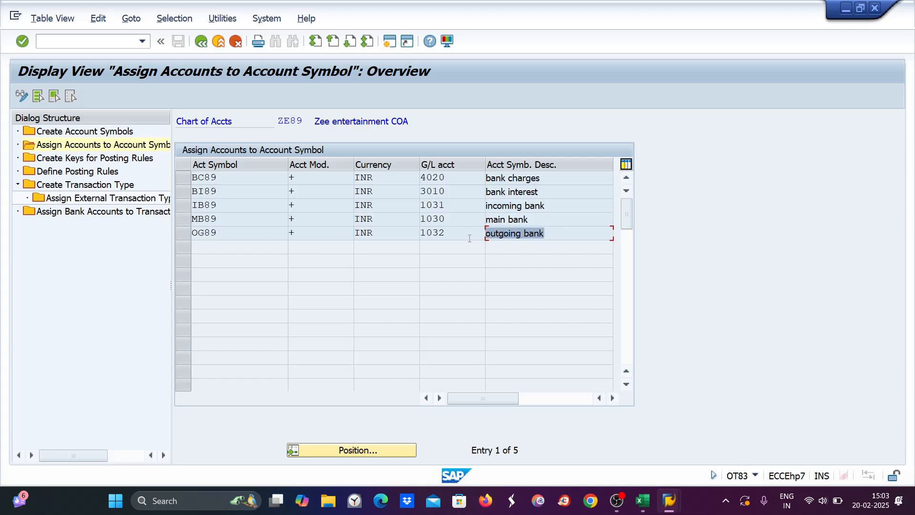
click(639, 503)
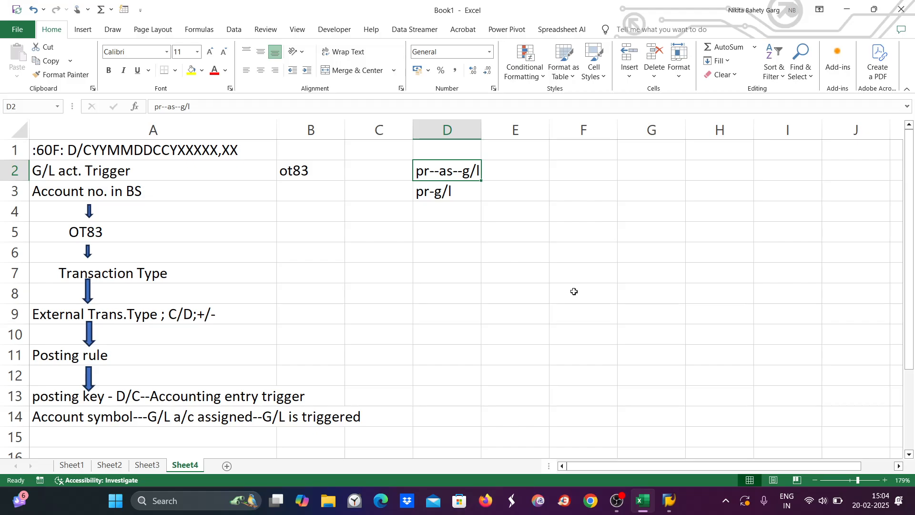
Step: Write the note pr -- as--g/l in cell D6, then return to SAP's account symbol assignments
click(434, 261)
text(pr)
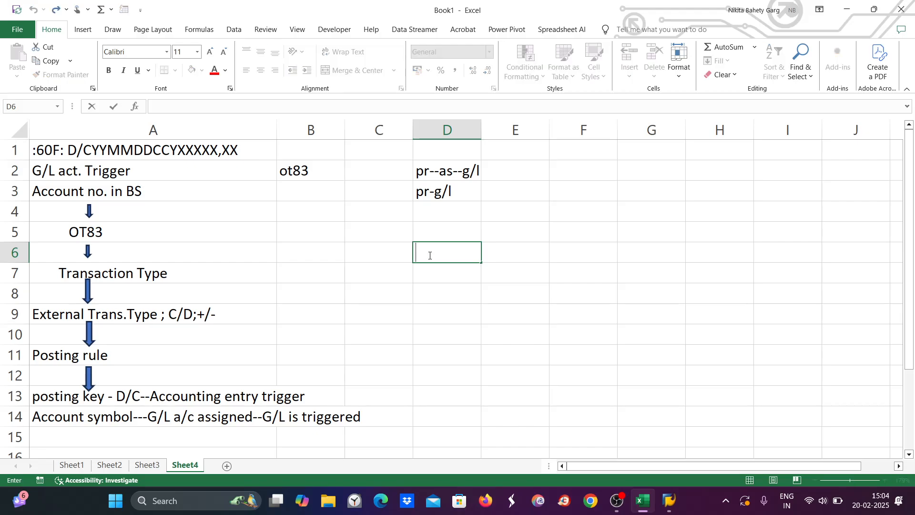
text( -- as--g/l)
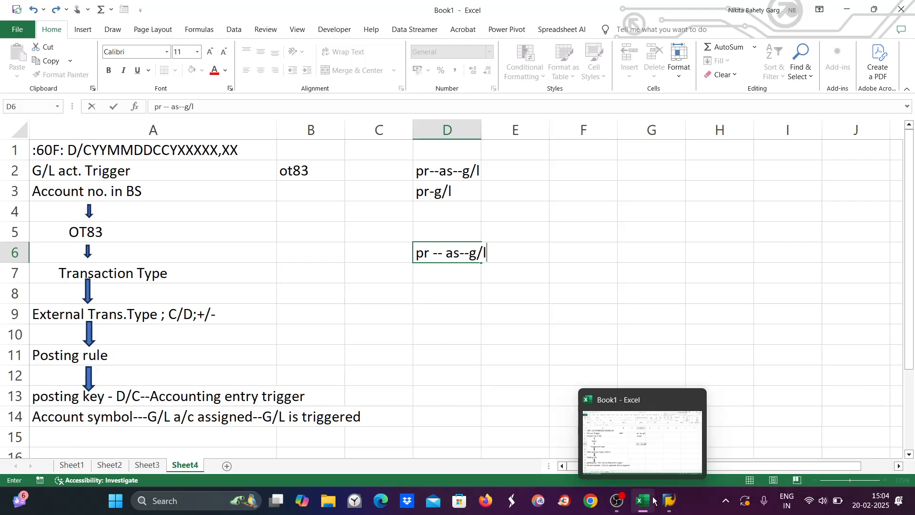
mouse_move(666, 505)
click(768, 450)
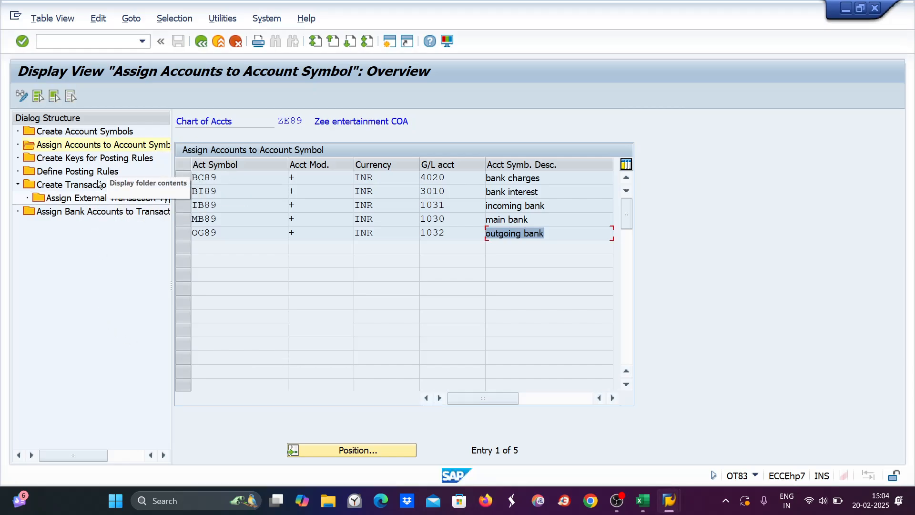
Step: Open the external transaction type assignments for transaction type ZE89
double_click(72, 197)
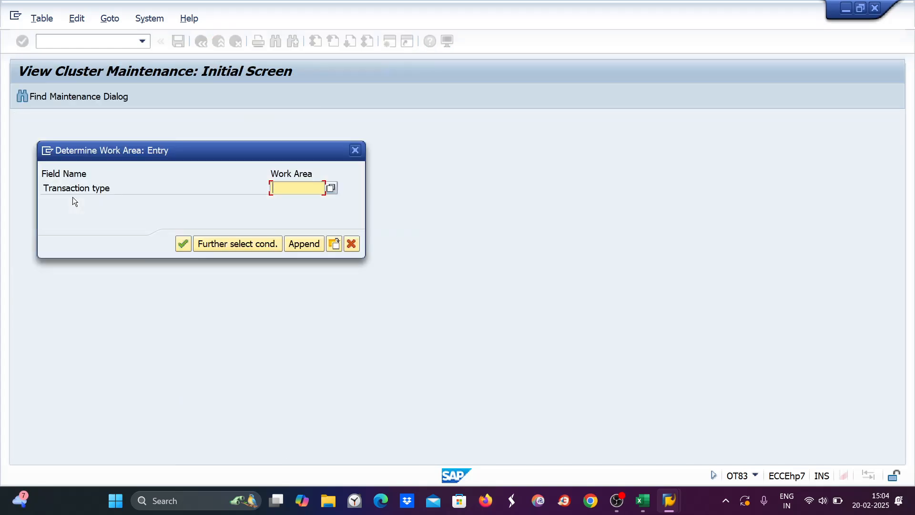
text(ze89)
key(Return)
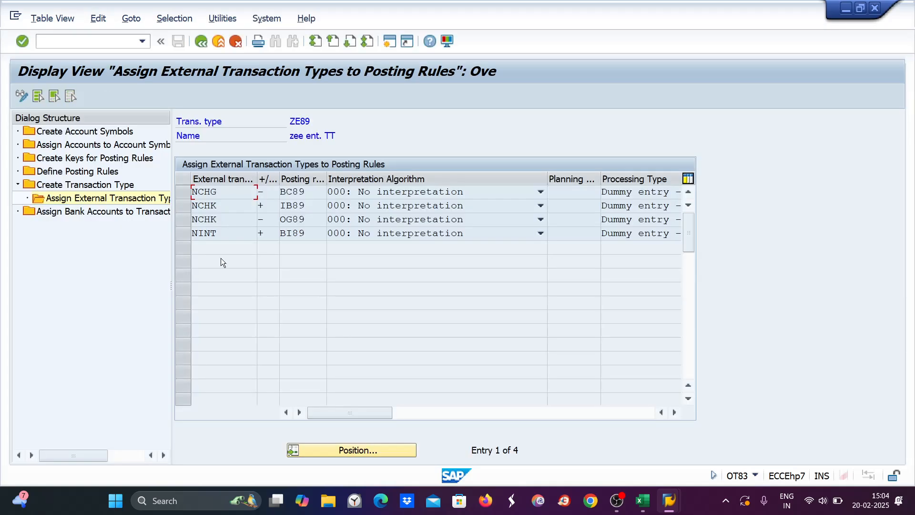
Step: Step through the posting rules BC89 for NCHG, IB89 for NCHK, and OG89
key(Tab)
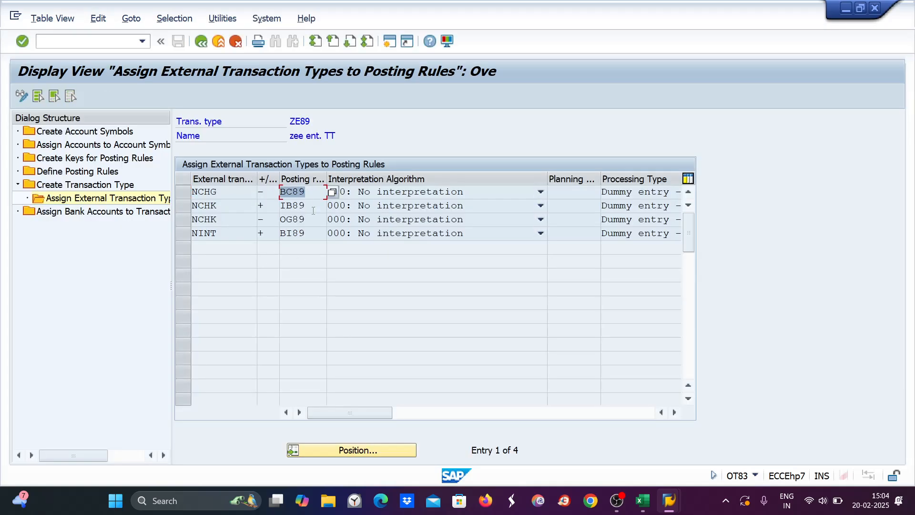
click(311, 206)
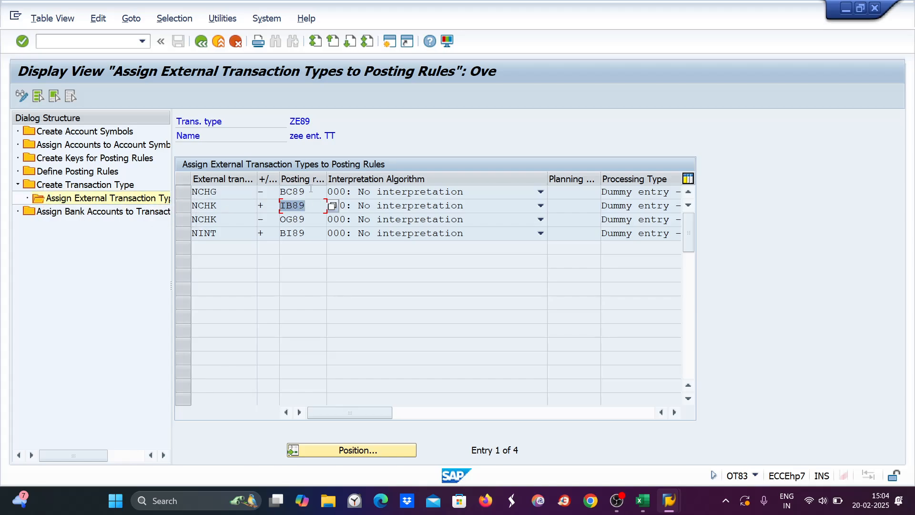
key(Up)
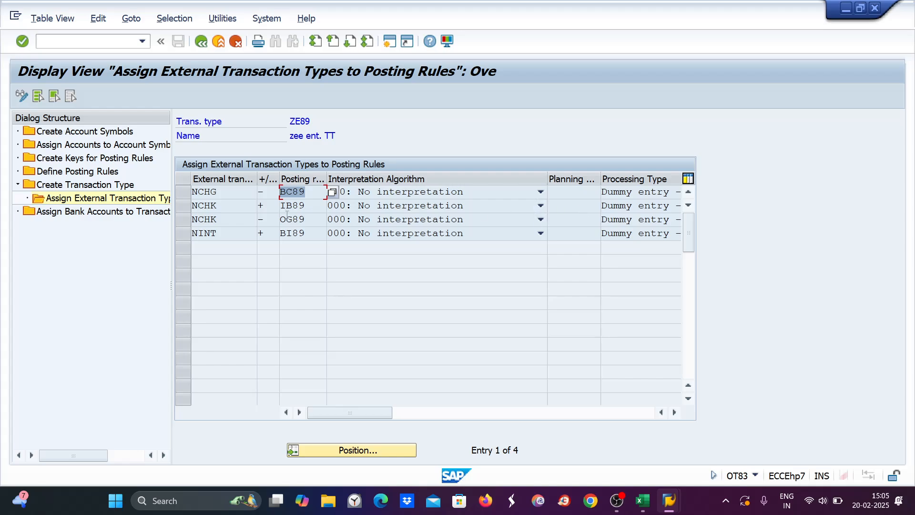
key(Down)
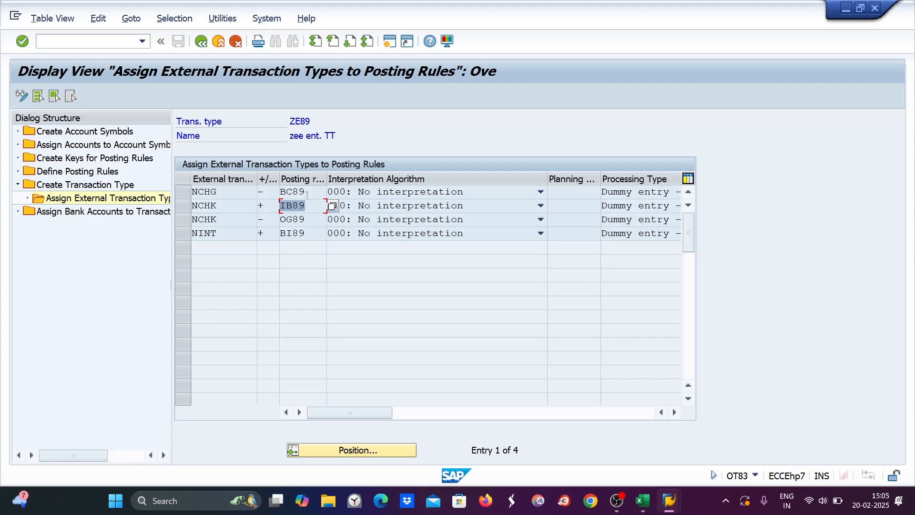
key(Down)
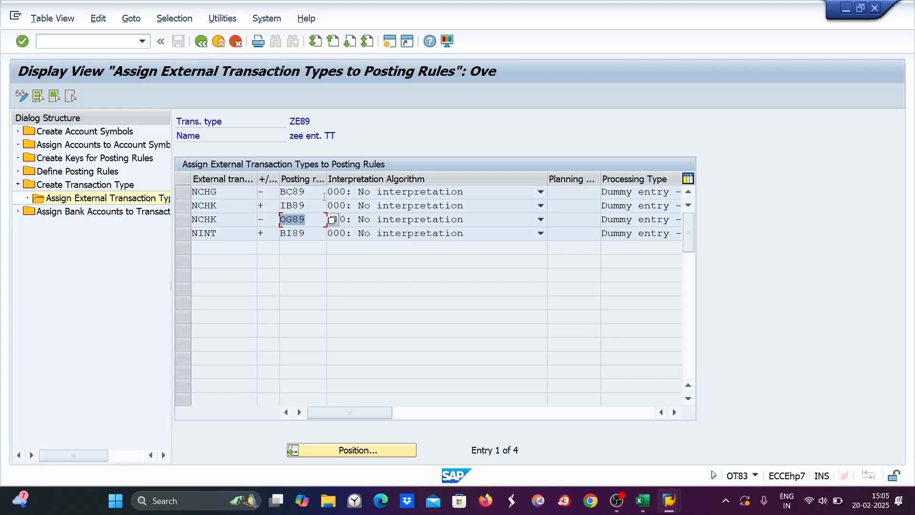
Step: Enter the symbols hsbc, hs89, hi89 and ho89 in cells F5 to F8
click(642, 500)
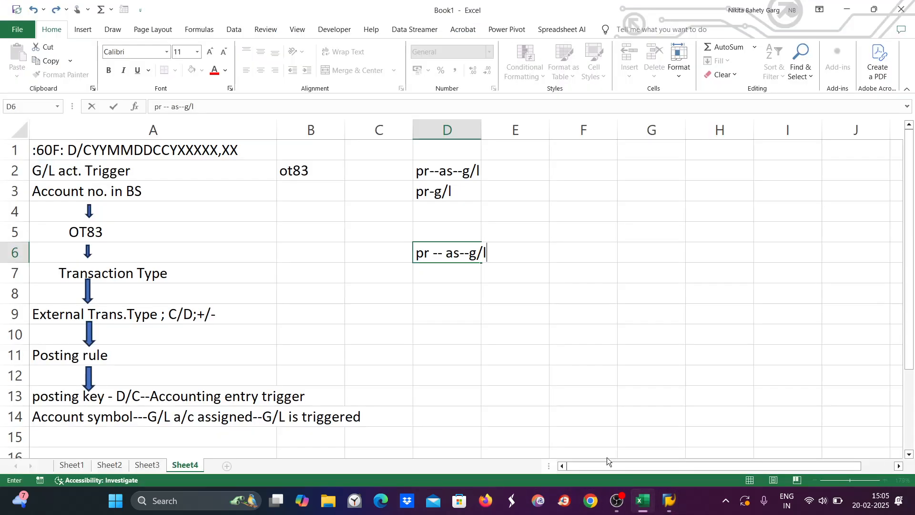
double_click(589, 232)
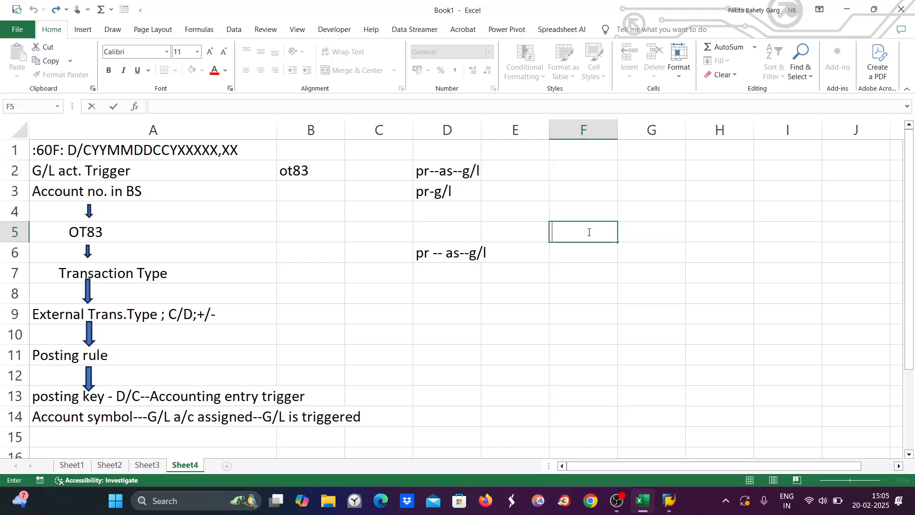
text(hsbc)
key(Return)
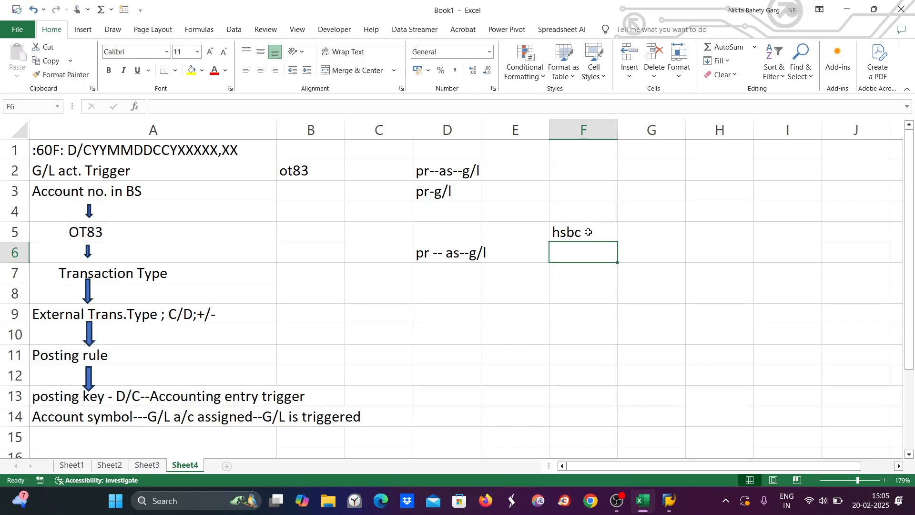
text(hs89)
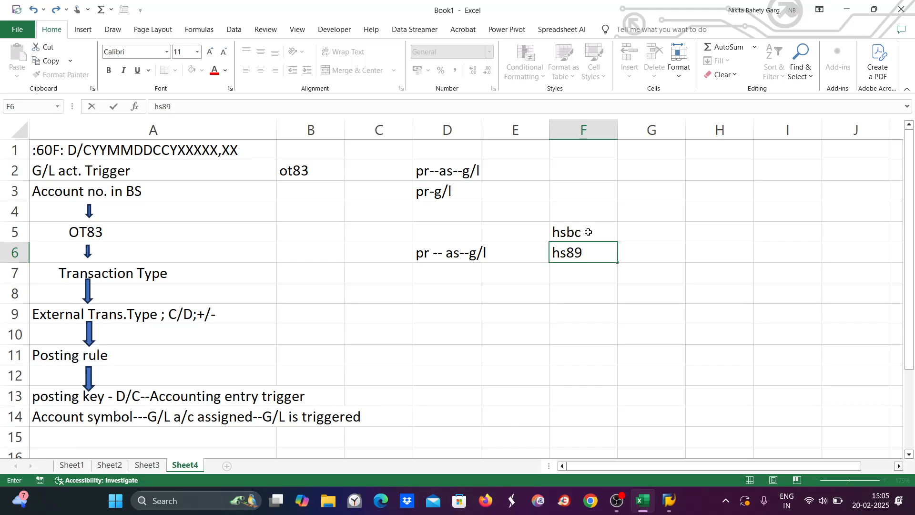
key(Return)
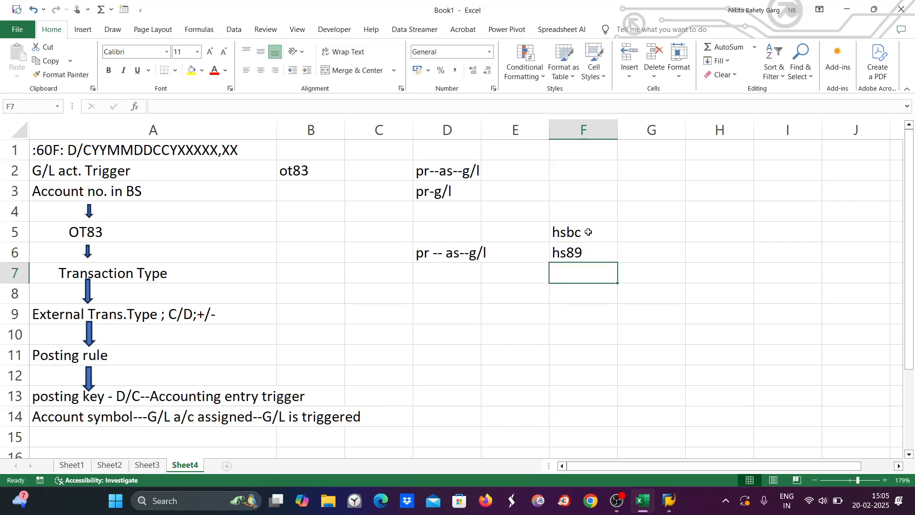
text(hi89)
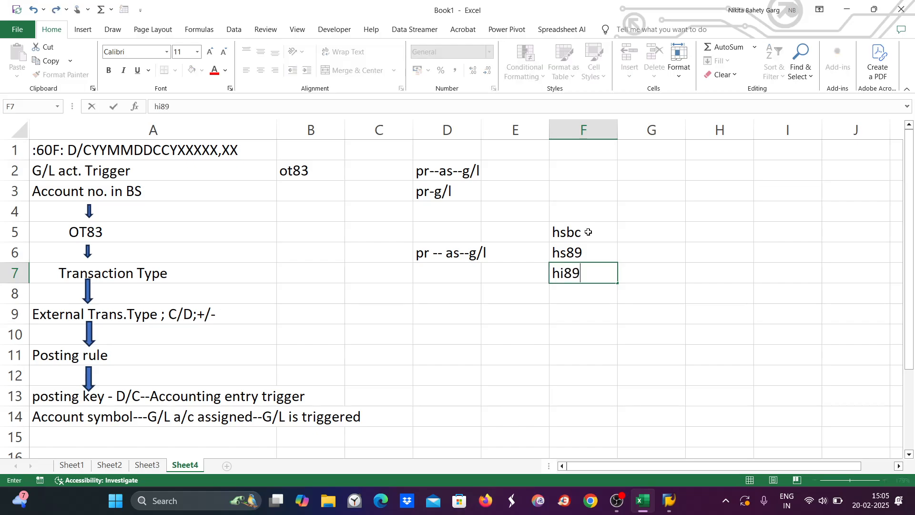
key(Return)
text(h)
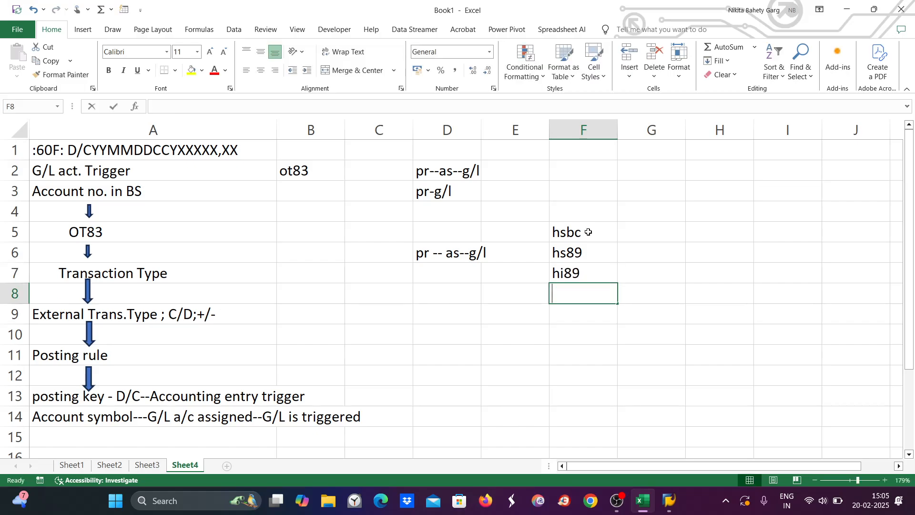
text(o89)
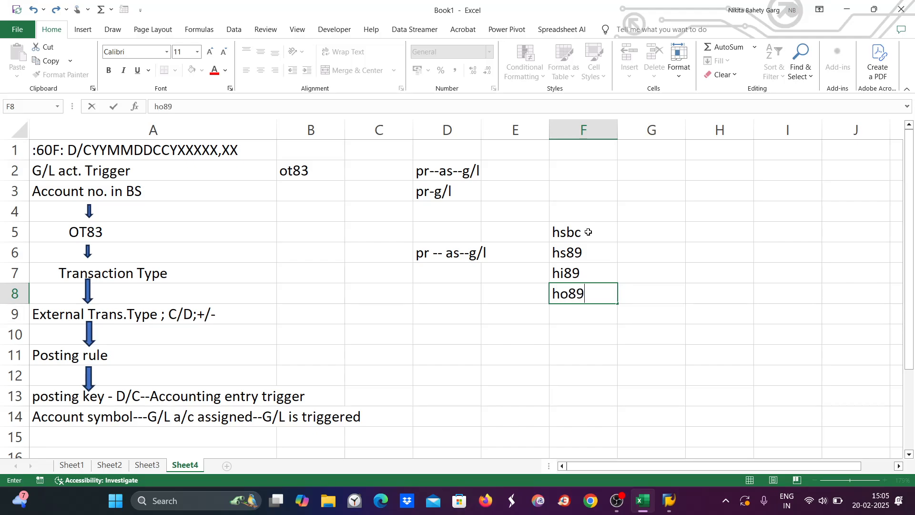
click(537, 247)
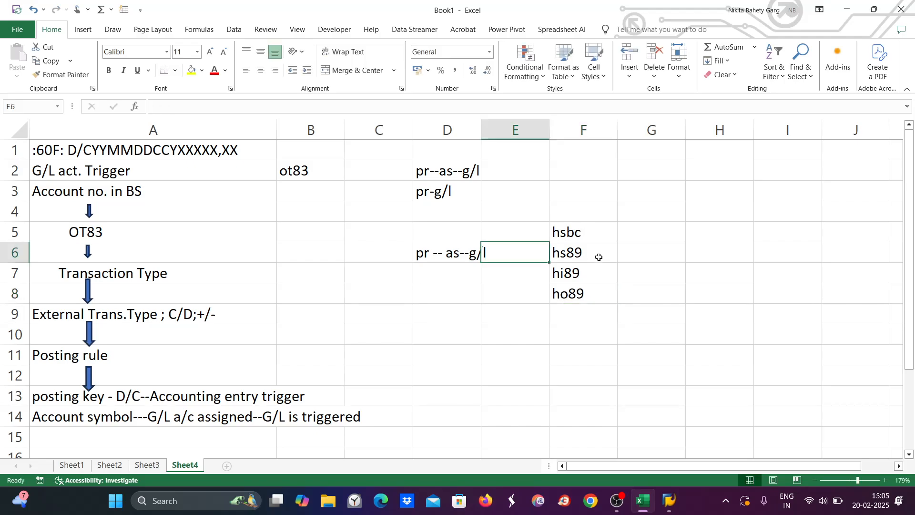
Step: Select and look over the symbol notes in F6:F8
drag(599, 254, 596, 294)
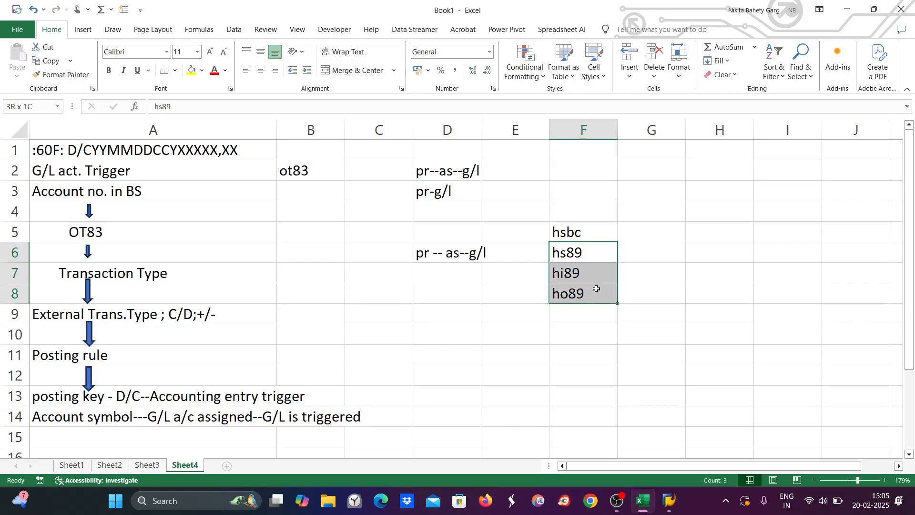
click(643, 254)
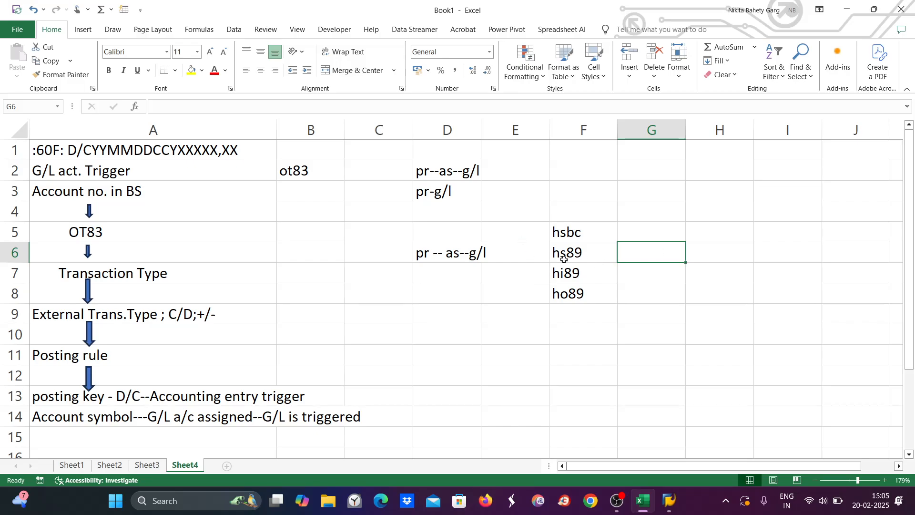
click(570, 245)
click(573, 270)
click(572, 290)
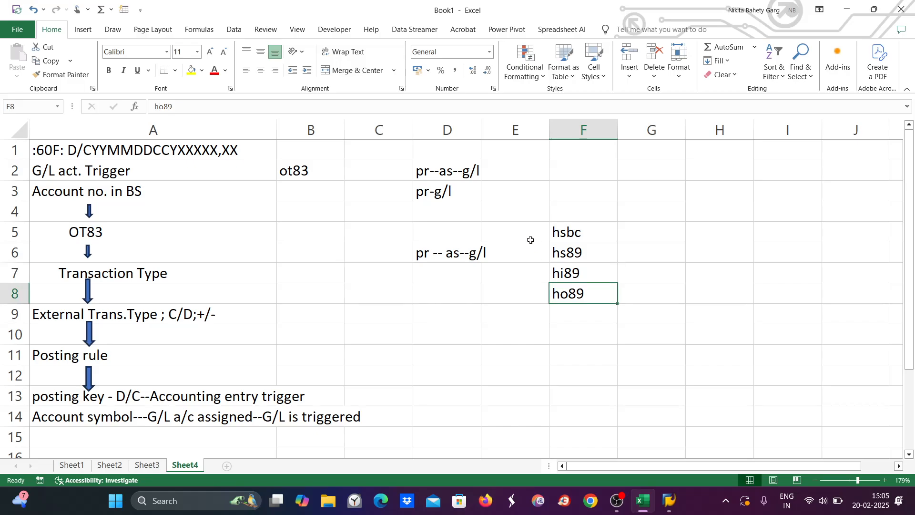
Step: Enter the note ett in cell E5
click(528, 234)
key(BackSpace)
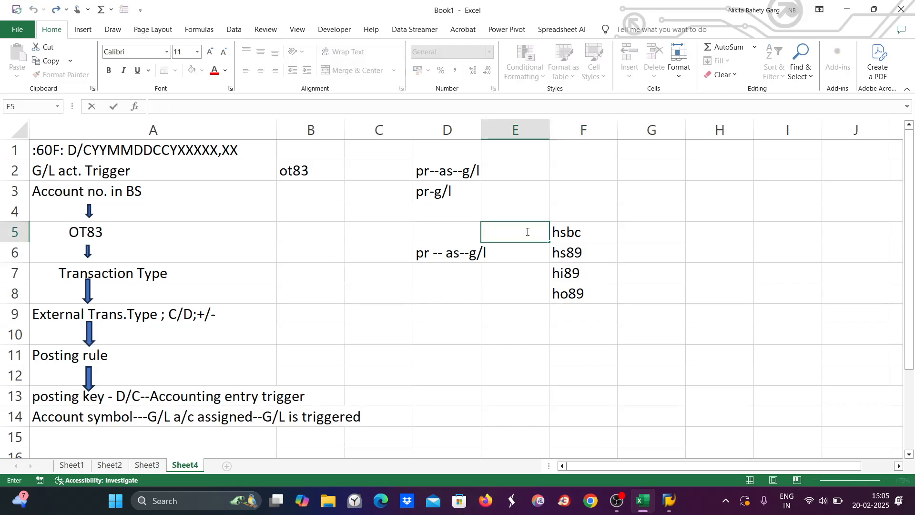
text(ettt)
key(BackSpace)
click(511, 290)
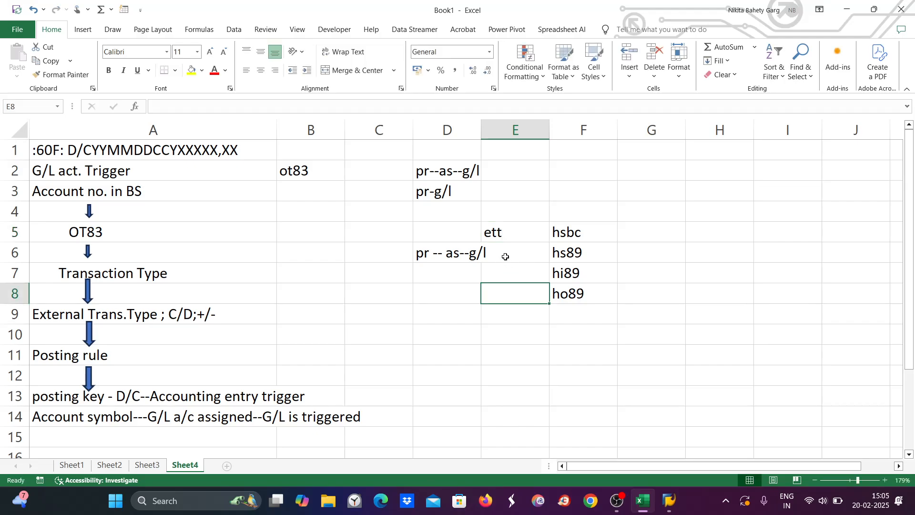
Step: In SAP, check NCHG's BC89 posting rule and the NCHK and NINT rows
mouse_move(666, 510)
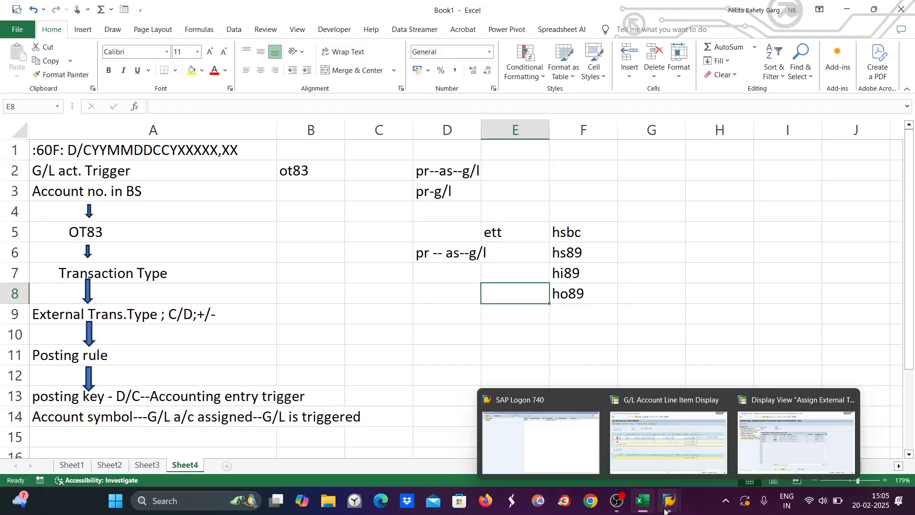
click(765, 445)
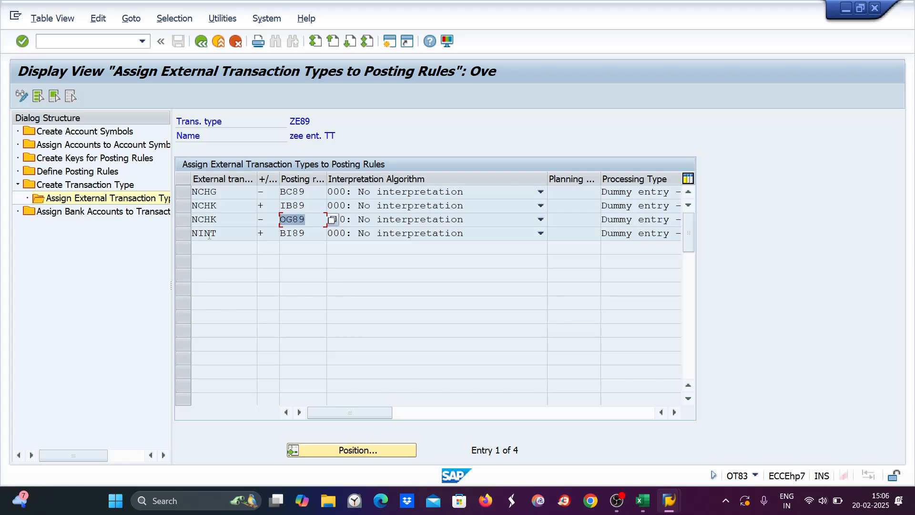
drag(285, 192, 299, 219)
drag(215, 204, 188, 212)
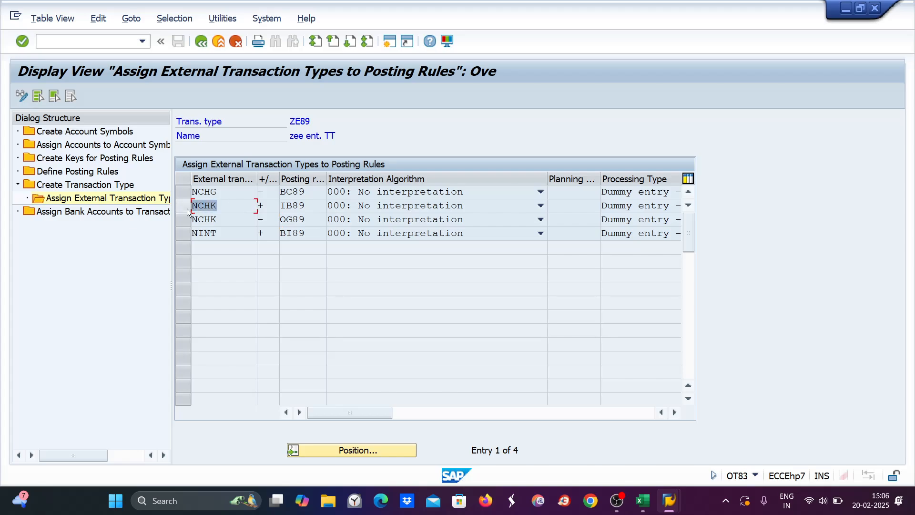
key(Down)
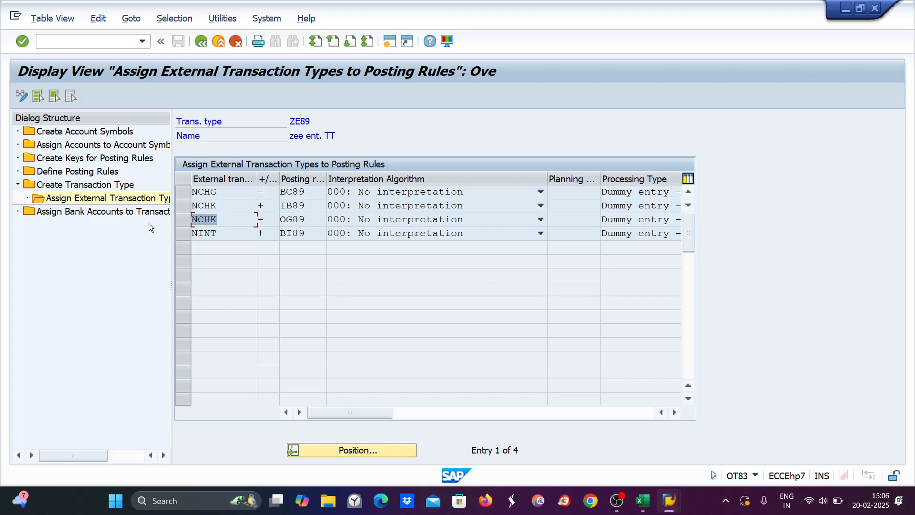
key(Up)
key(Up)
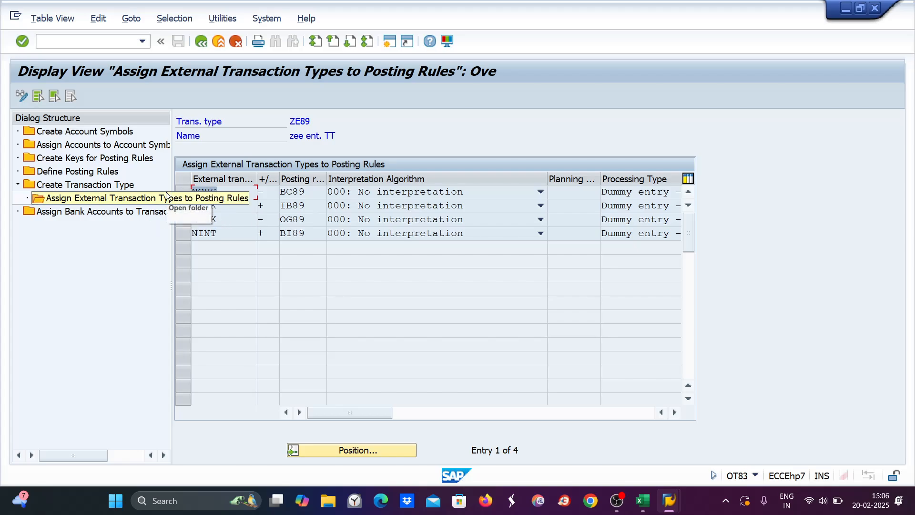
key(Down)
key(Down)
key(Down)
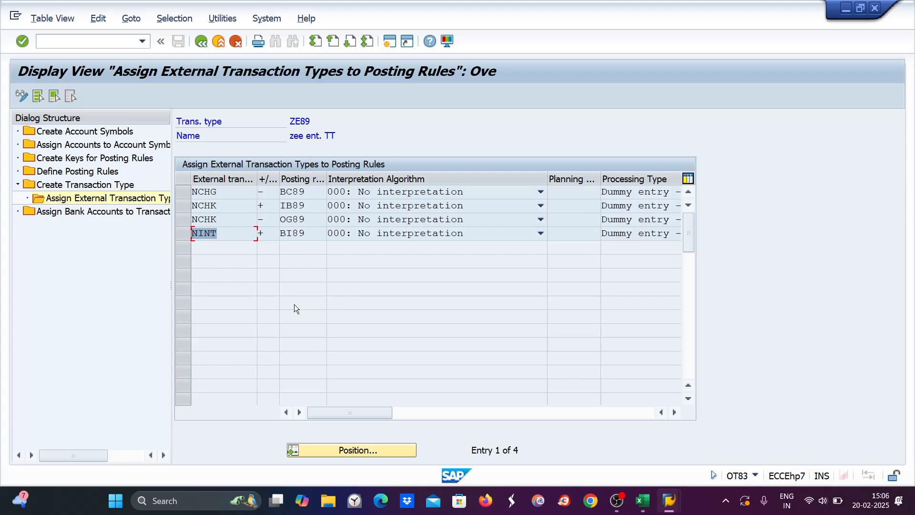
click(642, 502)
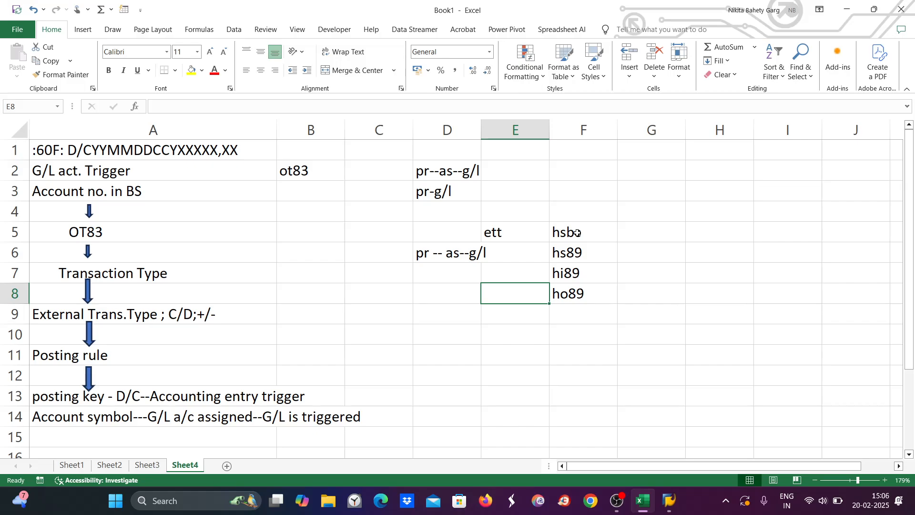
Step: Return to SAP's Display View Assign External Transaction Types screen for ZE89
click(812, 506)
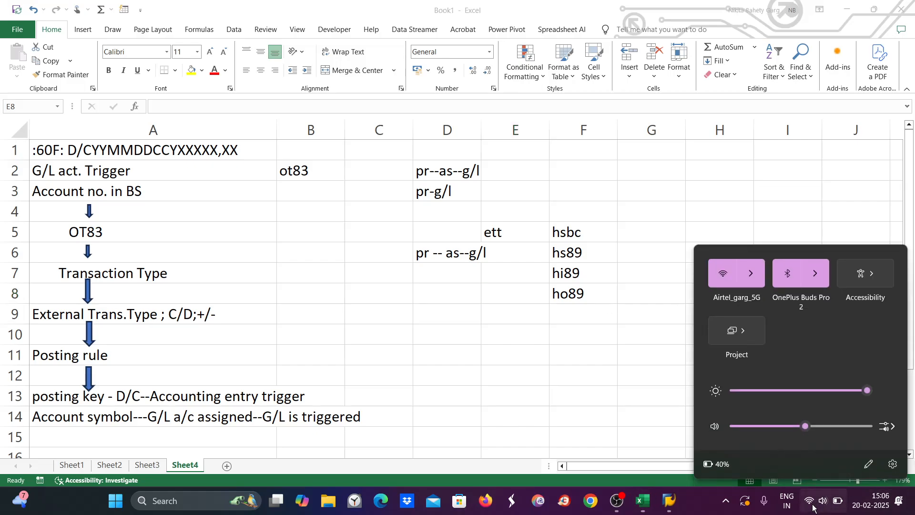
click(812, 506)
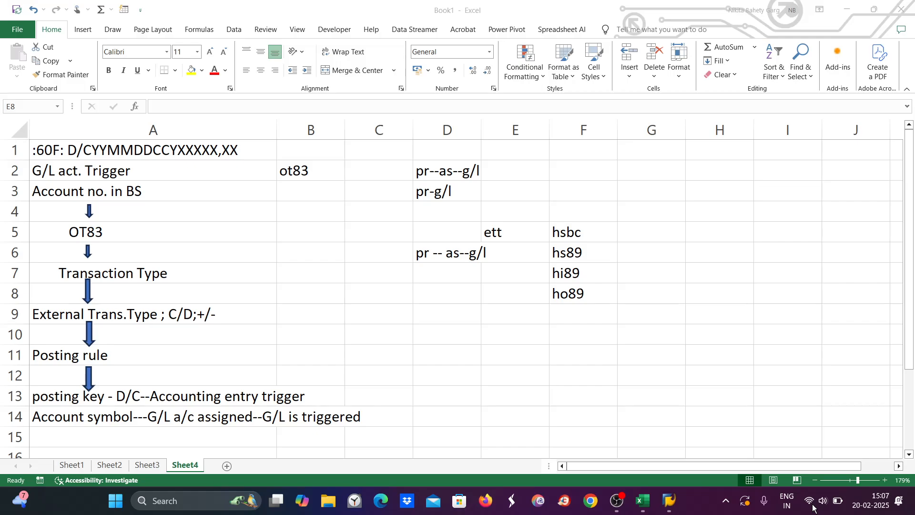
mouse_move(660, 486)
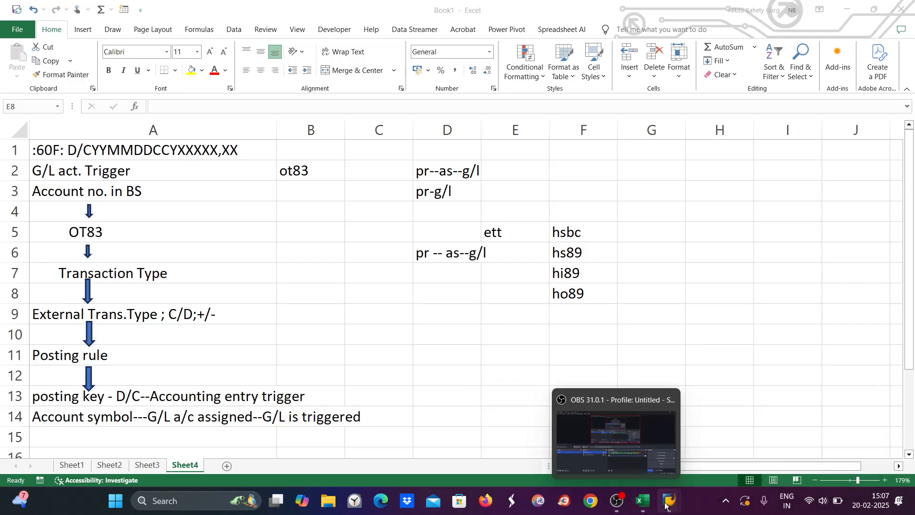
mouse_move(666, 505)
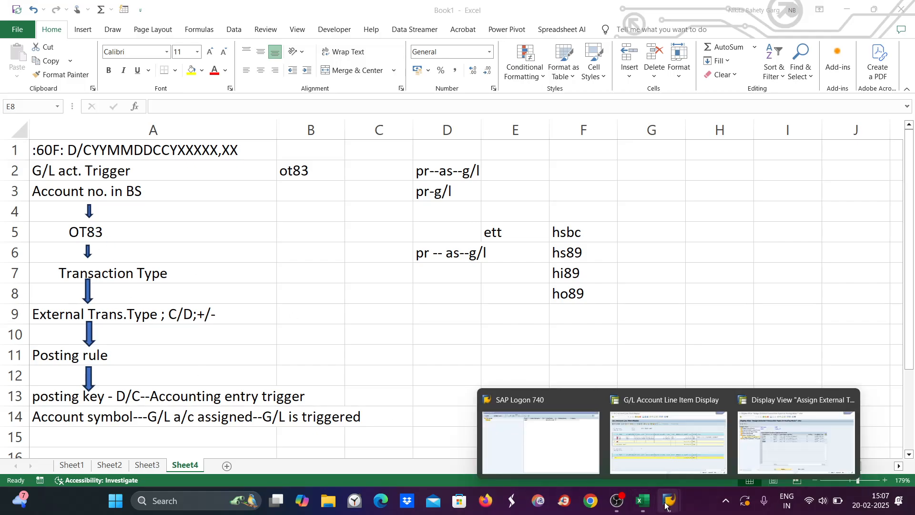
click(814, 460)
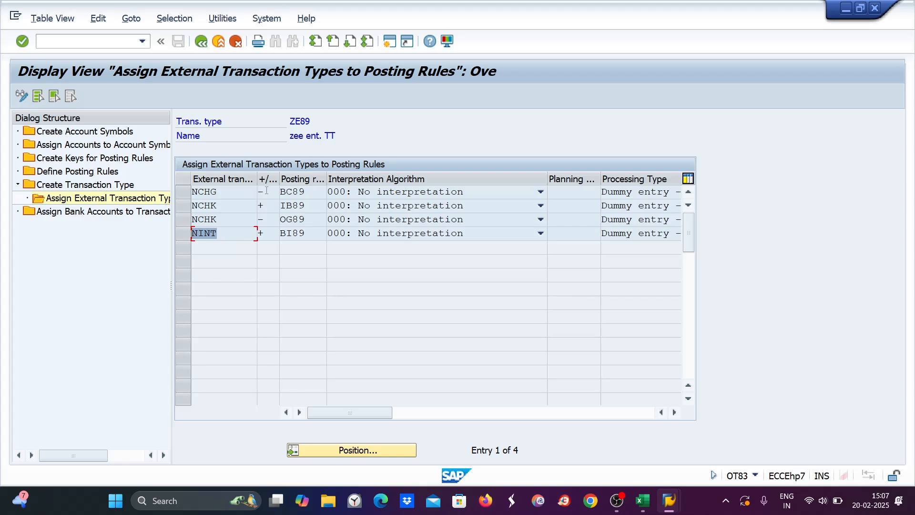
click(218, 192)
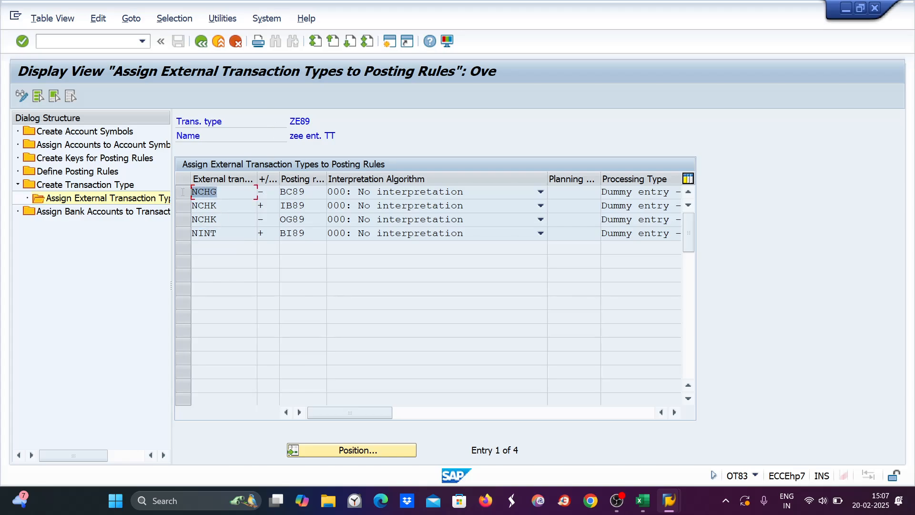
drag(301, 190, 274, 191)
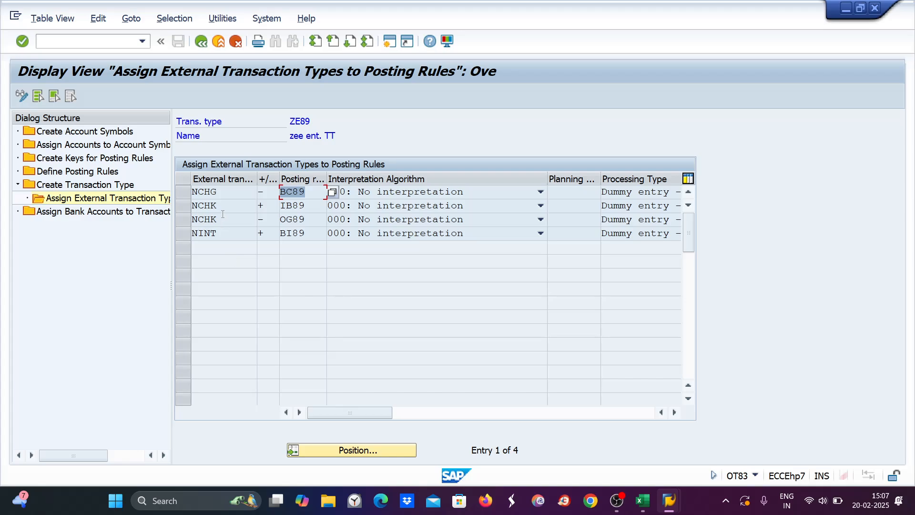
drag(220, 192, 190, 192)
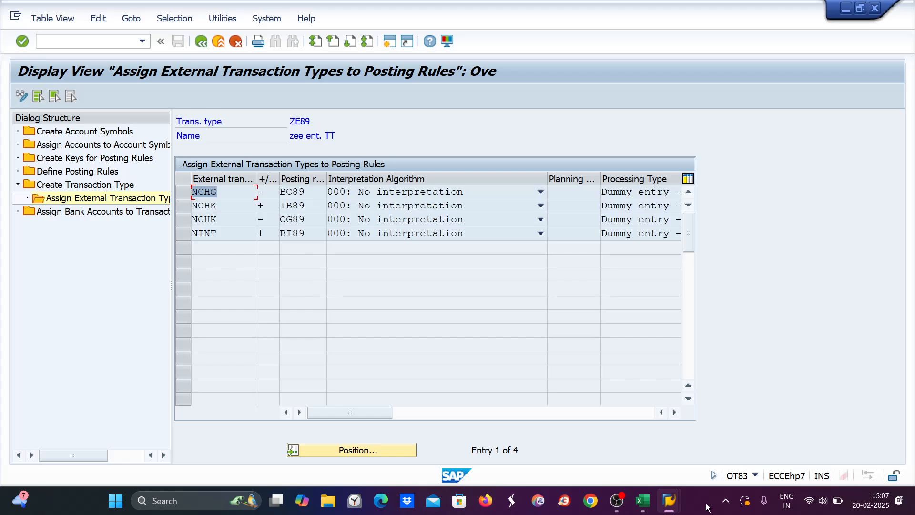
Step: Write the note masking in cell E11 beside Posting rule
click(642, 506)
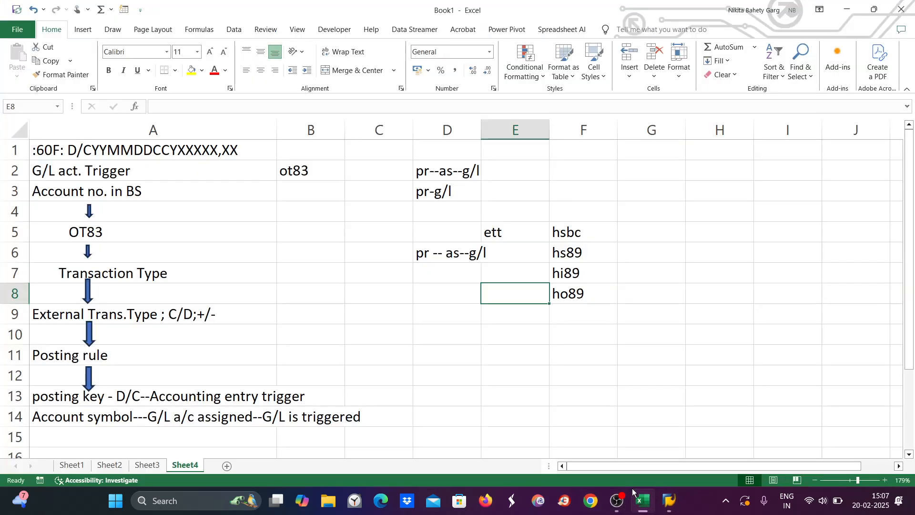
click(508, 353)
text(mask)
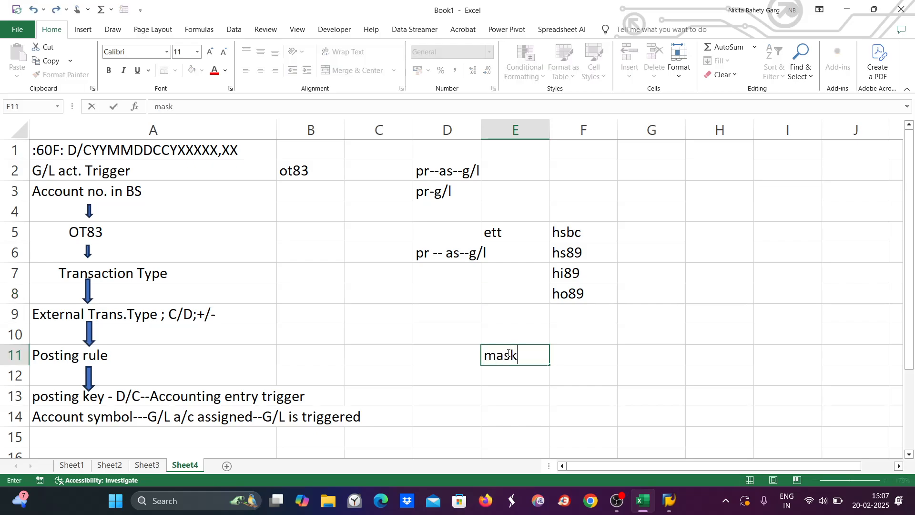
text(ing)
Step: Enter the masked account example *****1225 in cell H7 and select its asterisks
double_click(708, 275)
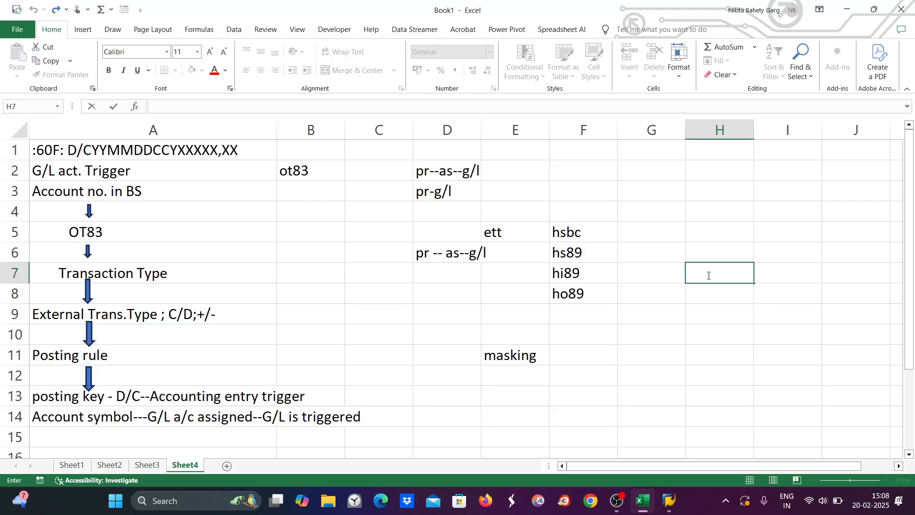
text(*****1225)
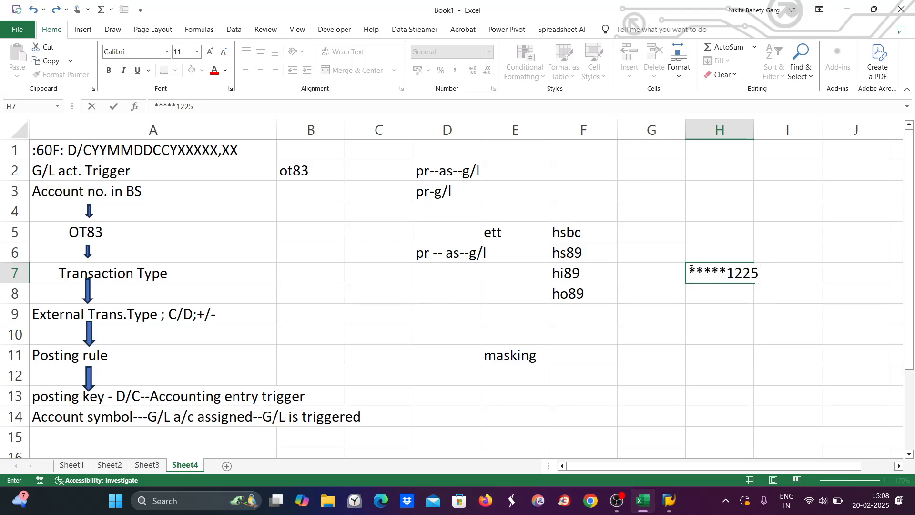
drag(691, 269, 728, 270)
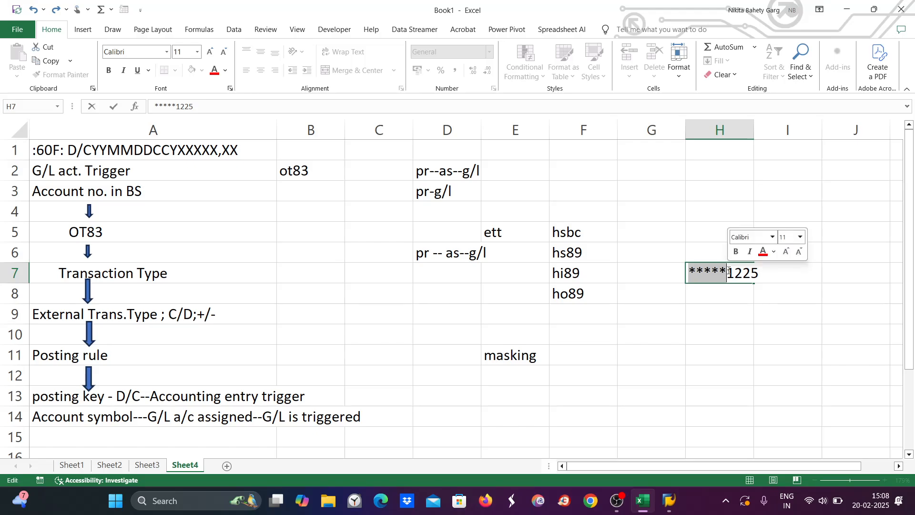
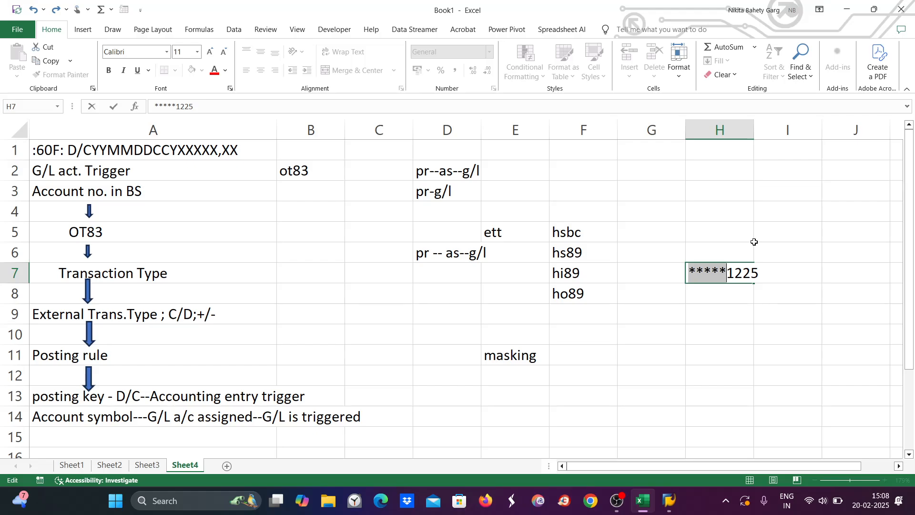
Step: Bring the ZE89 posting rules window forward and open a new empty SAP session
mouse_move(642, 500)
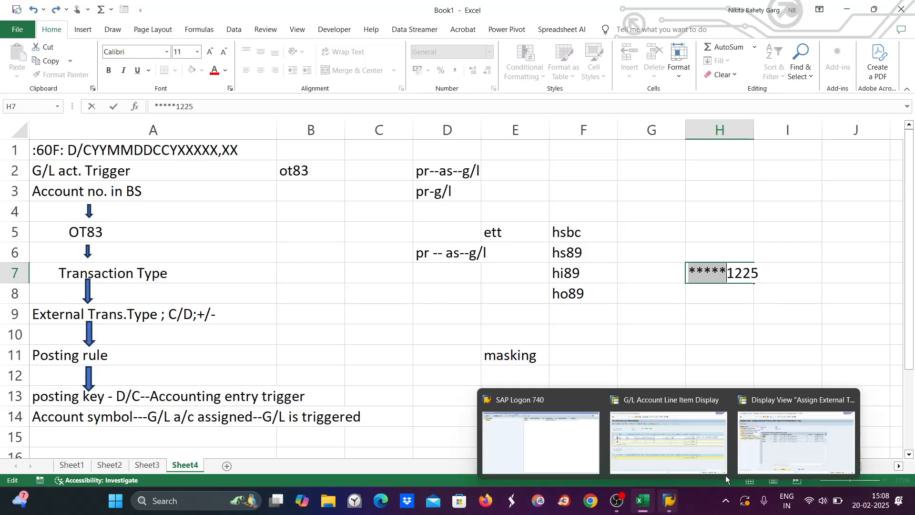
click(784, 443)
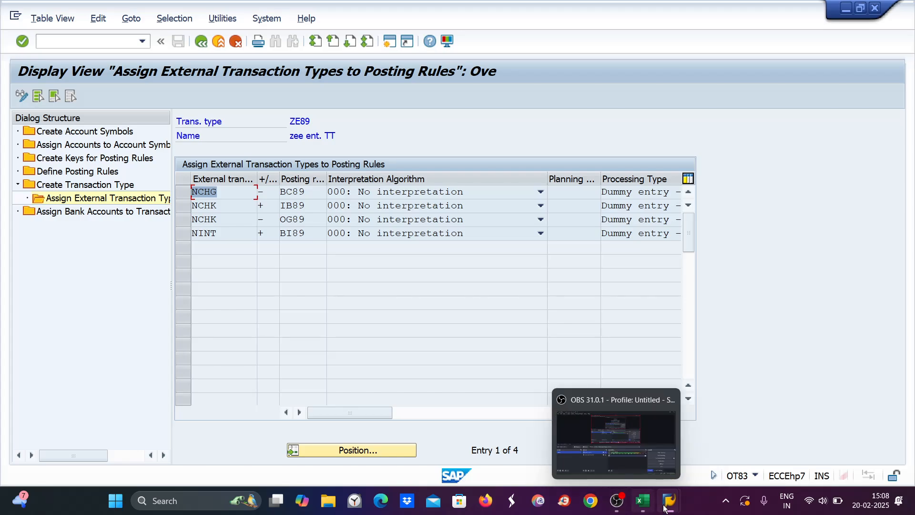
mouse_move(670, 502)
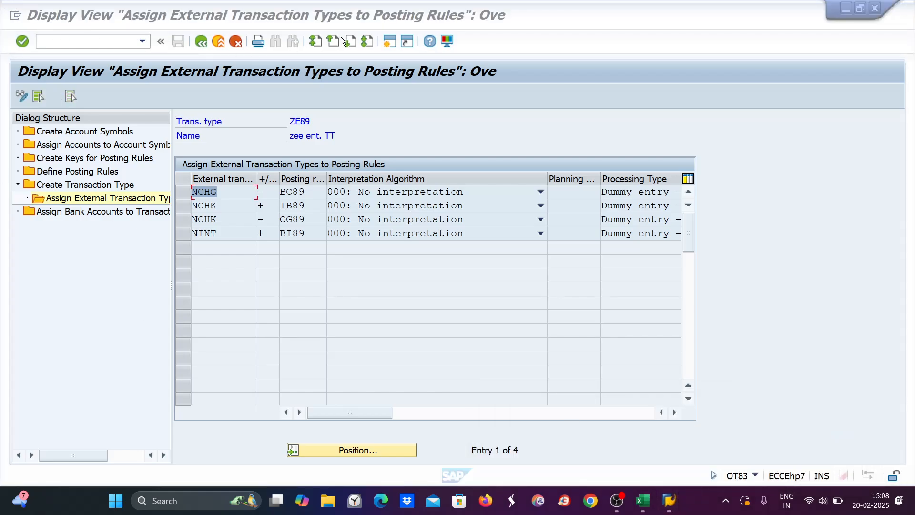
click(389, 42)
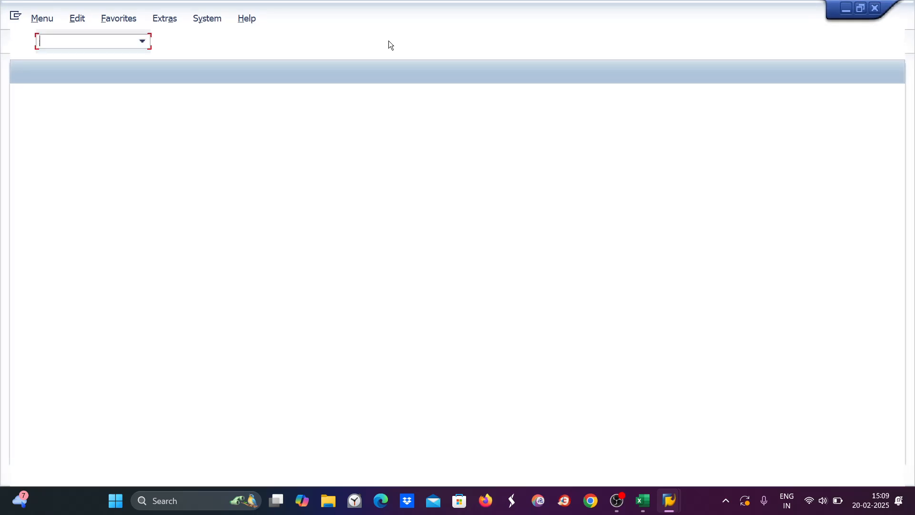
Step: In FS00, copy asset account 1030 HDFC MAIN BANK to new account 1040
text(fs00)
key(Return)
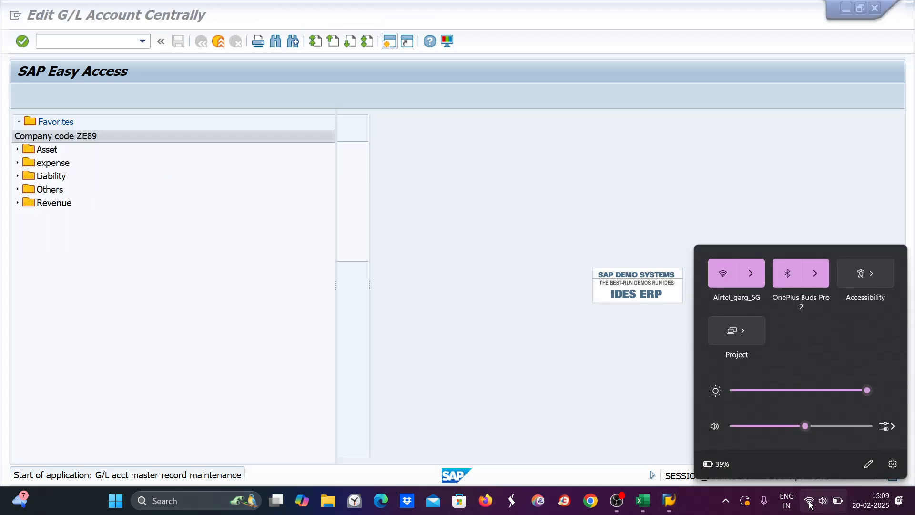
click(17, 150)
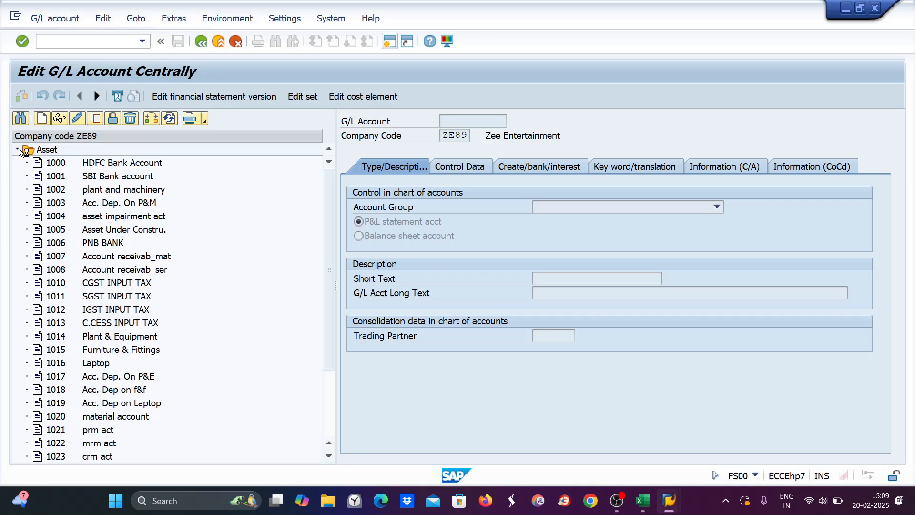
scroll(94, 247, down, 2)
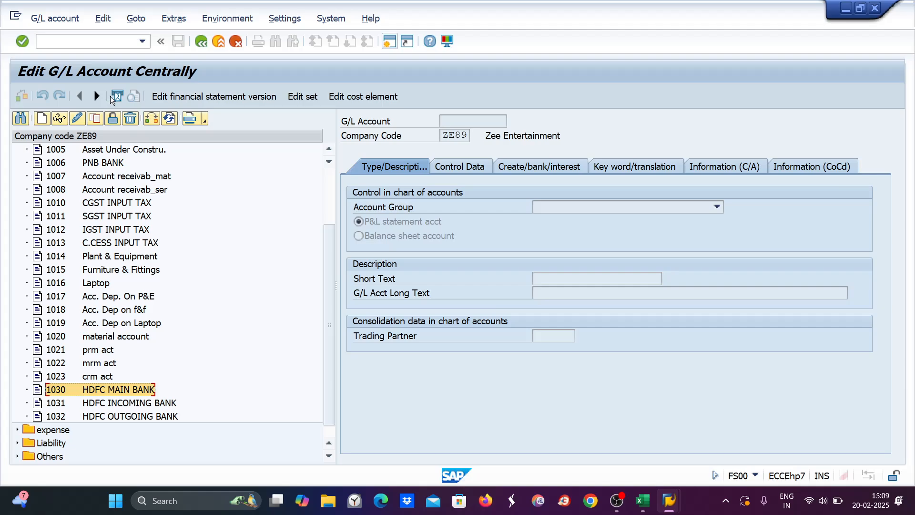
click(94, 120)
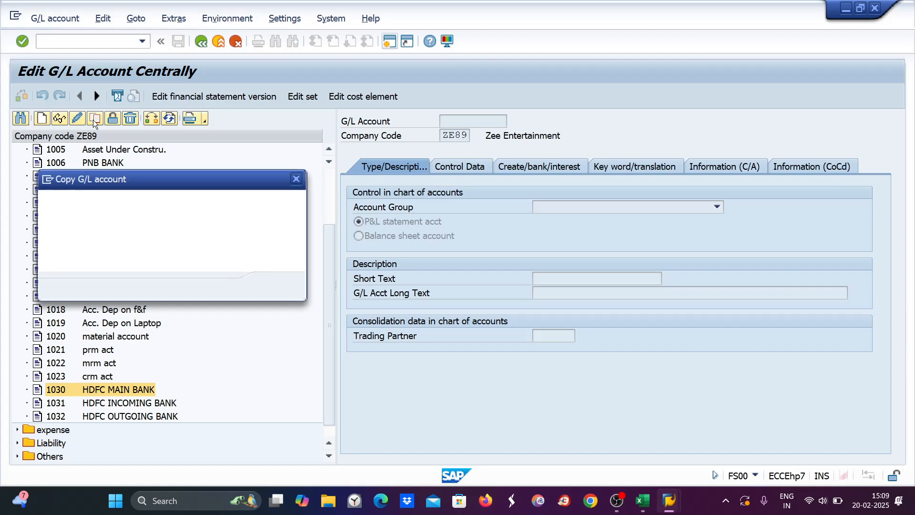
text(1040)
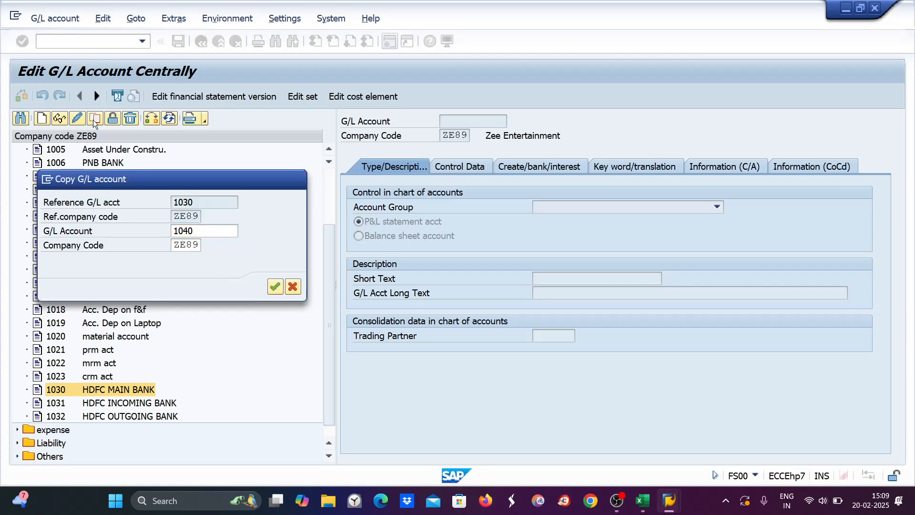
key(Return)
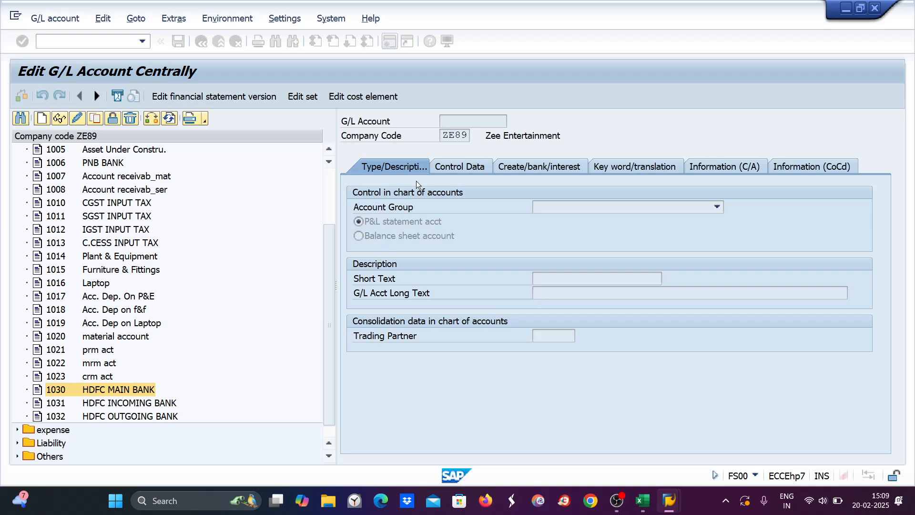
Step: Change the short and long text to HSBC MAIN BANK and save account 1040
drag(559, 278, 523, 277)
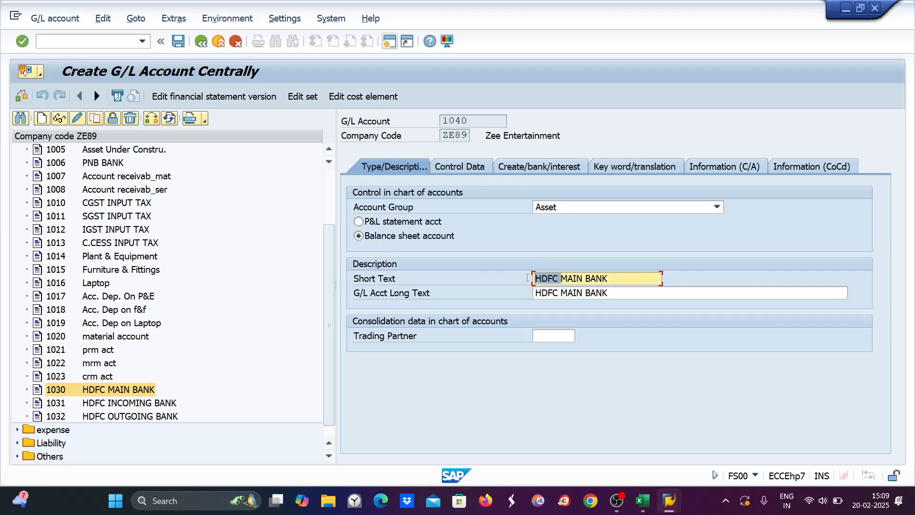
text(hsb)
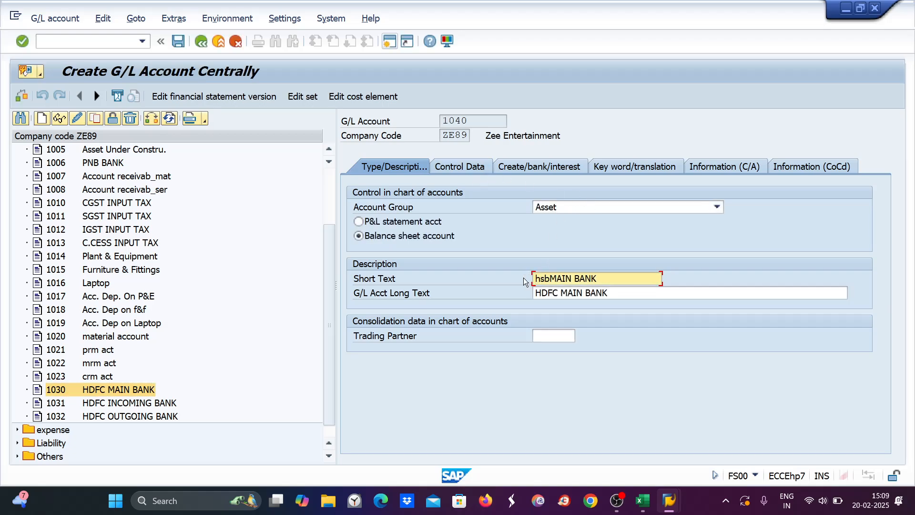
key(BackSpace)
key(BackSpace)
key(BackSpace)
text(HSBC)
drag(634, 281, 484, 290)
key(ctrl+c)
drag(620, 293, 476, 299)
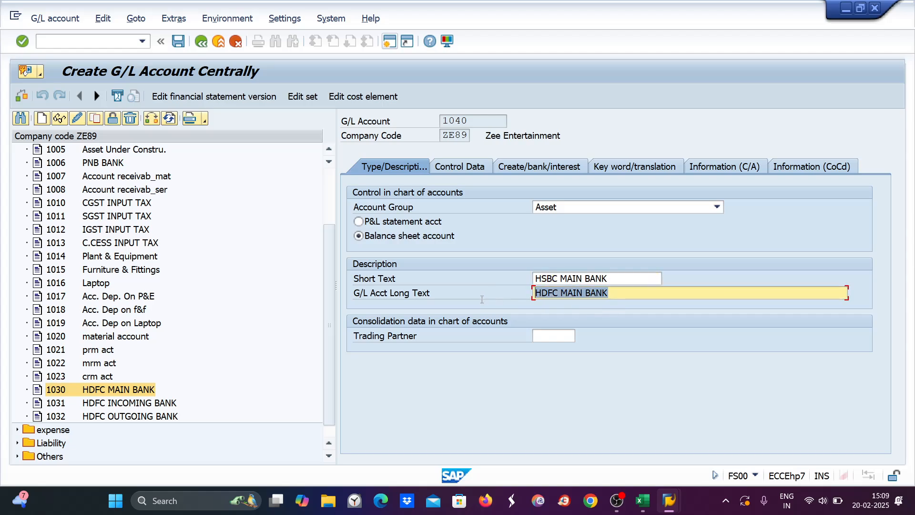
key(ctrl+v)
key(ctrl+s)
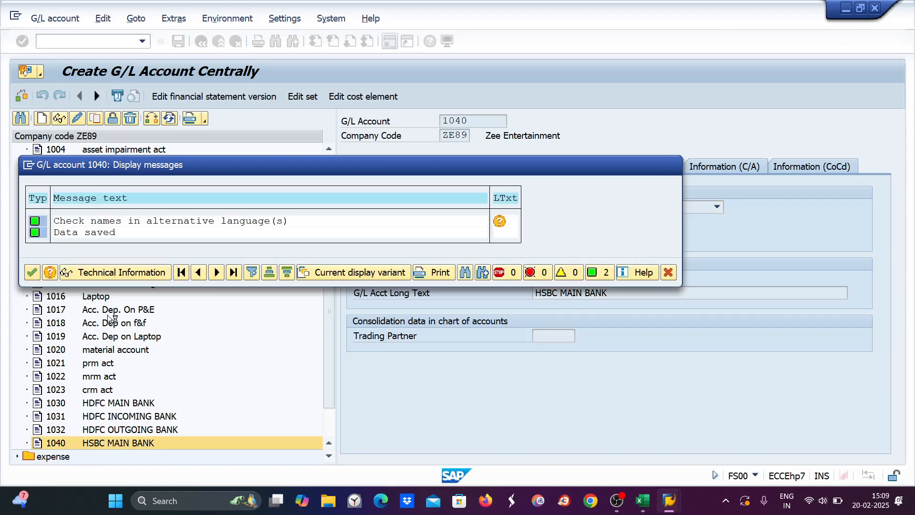
key(Return)
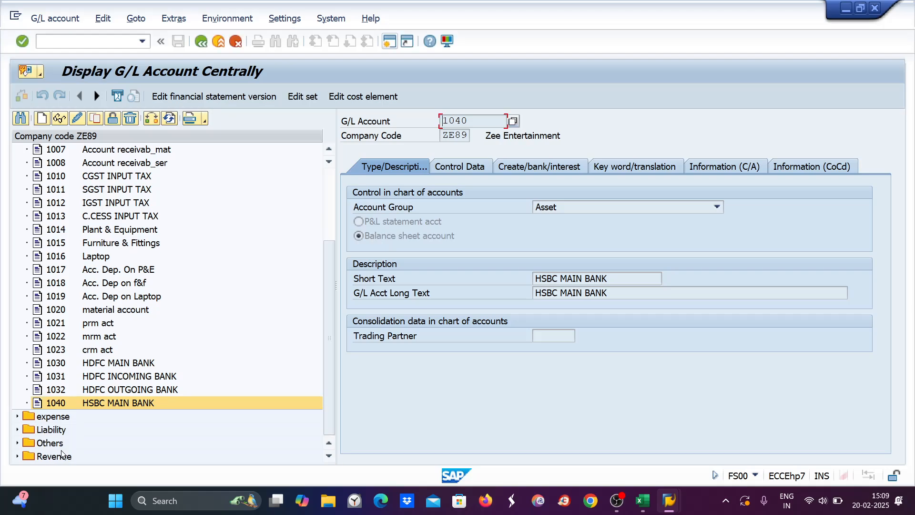
click(124, 376)
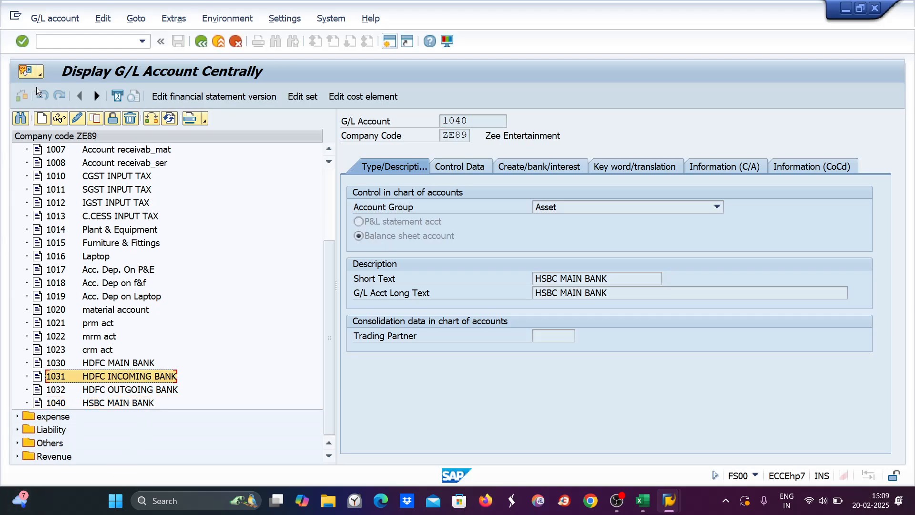
Step: Copy 1031 to account 1041, change HDFC to HSBC in both texts, and save
click(94, 122)
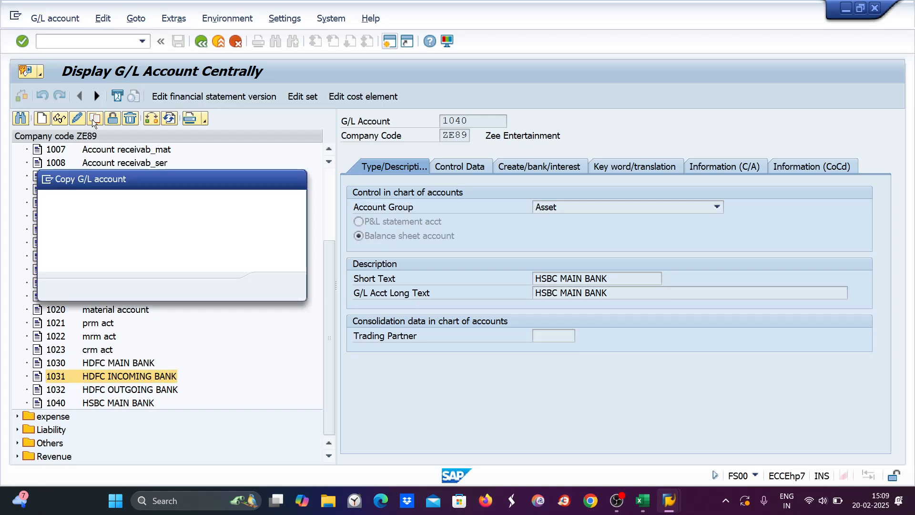
text(1041)
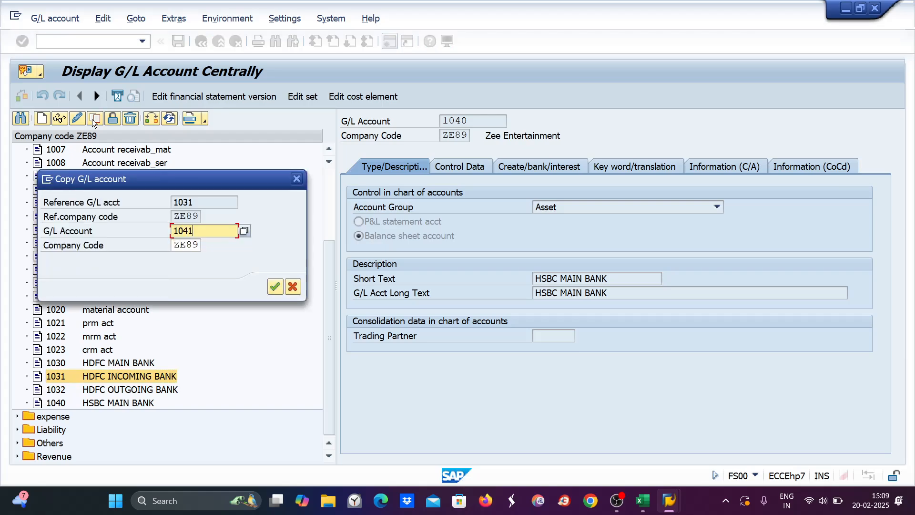
key(Return)
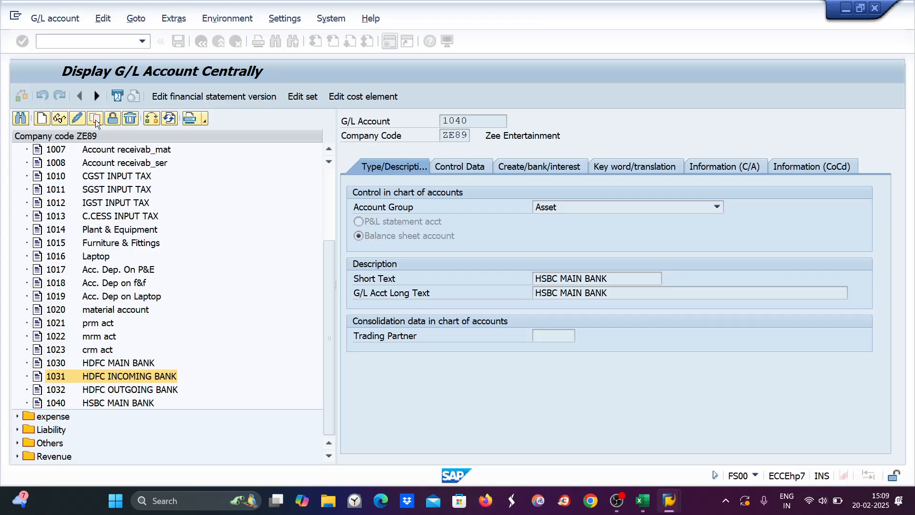
drag(559, 279, 525, 279)
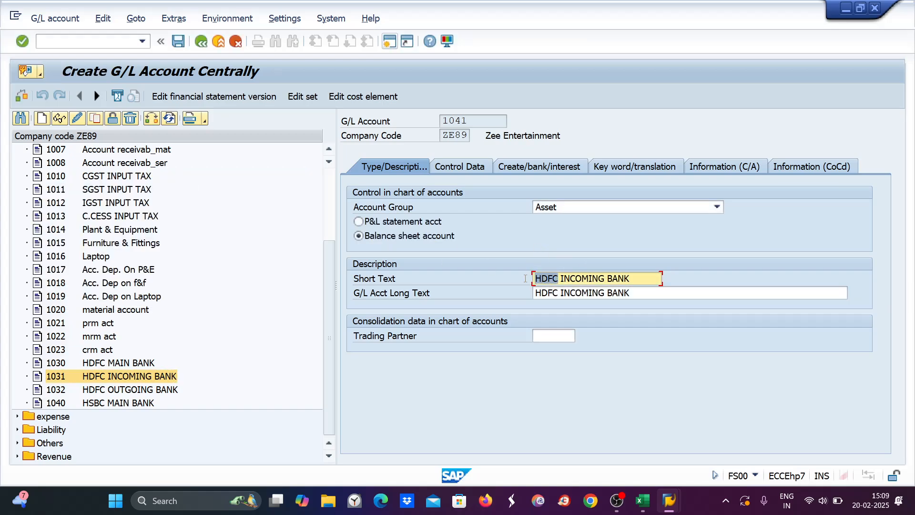
text(HSBC)
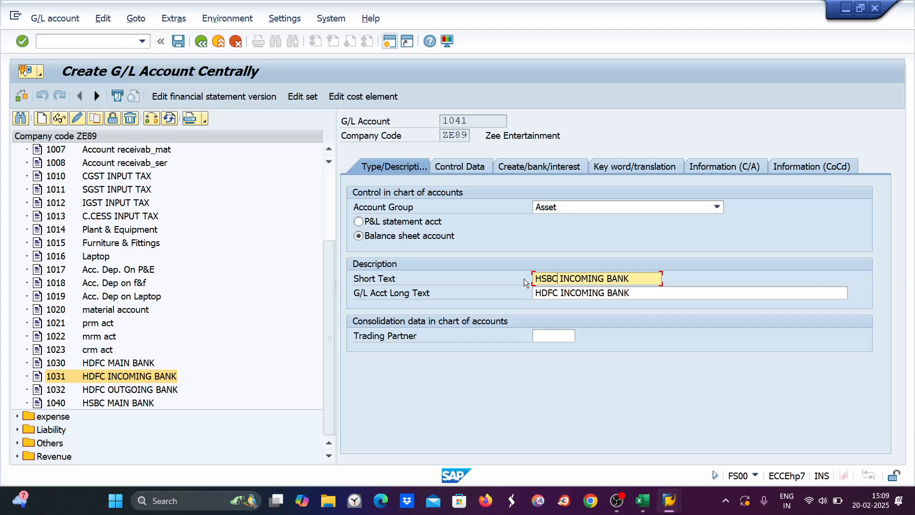
drag(560, 293, 534, 292)
text(HSBC)
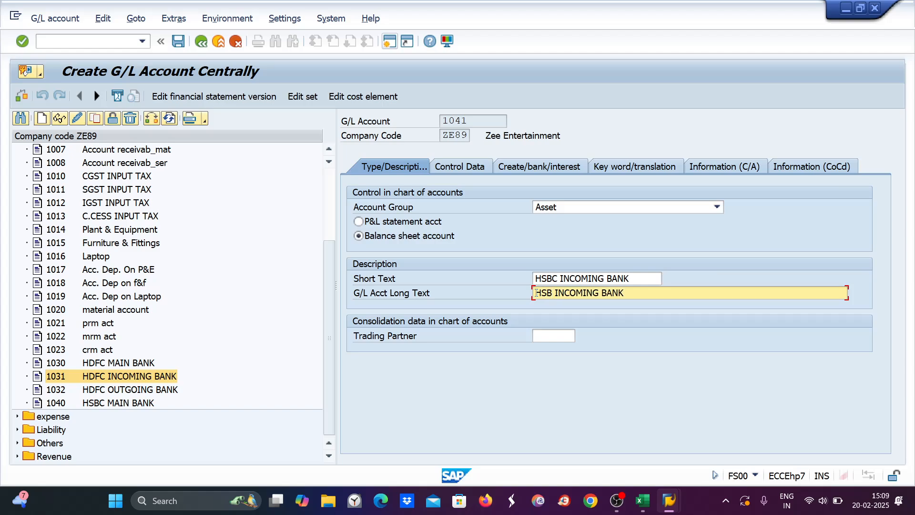
key(ctrl+s)
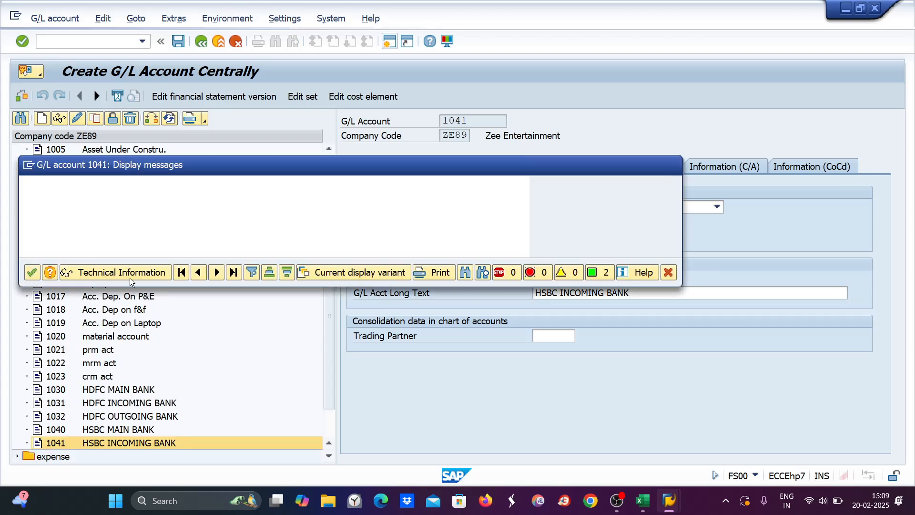
click(32, 272)
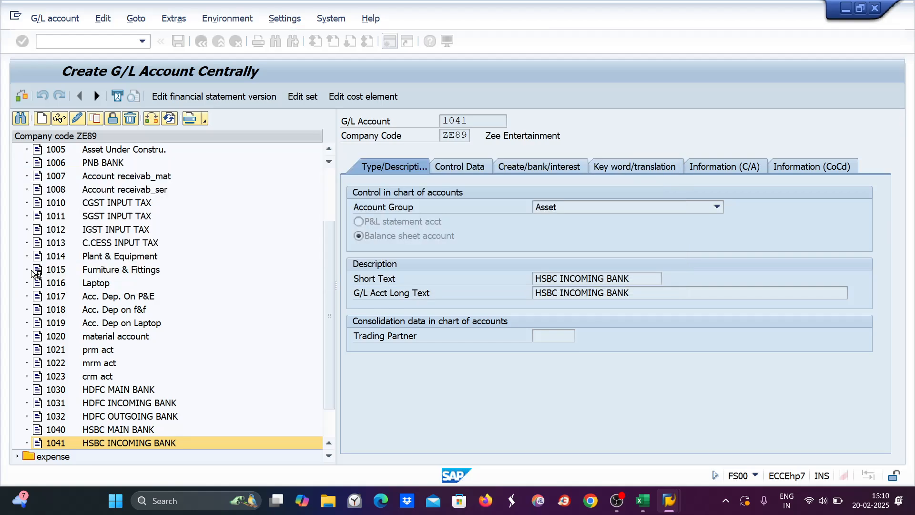
Step: Copy 1032 to account 1042, rename both texts to HSBC OUTGOING BANK, and save
click(119, 416)
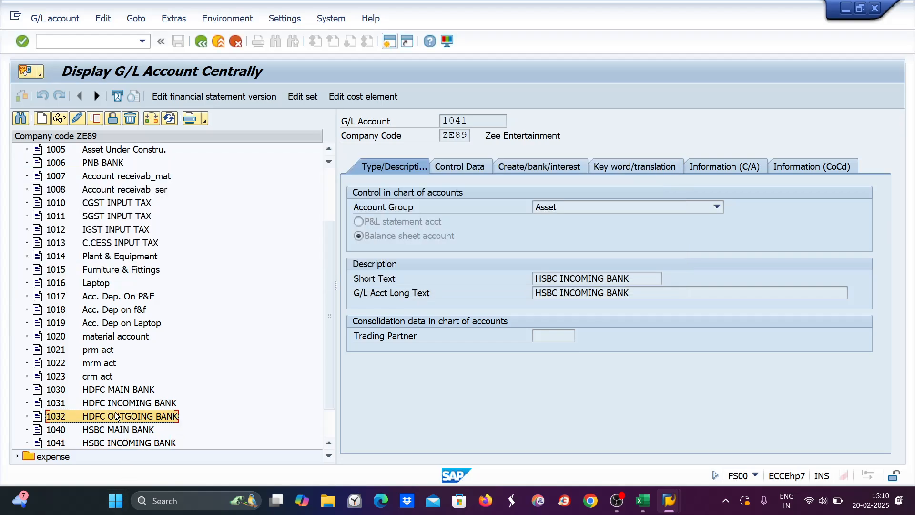
click(94, 119)
text(1042)
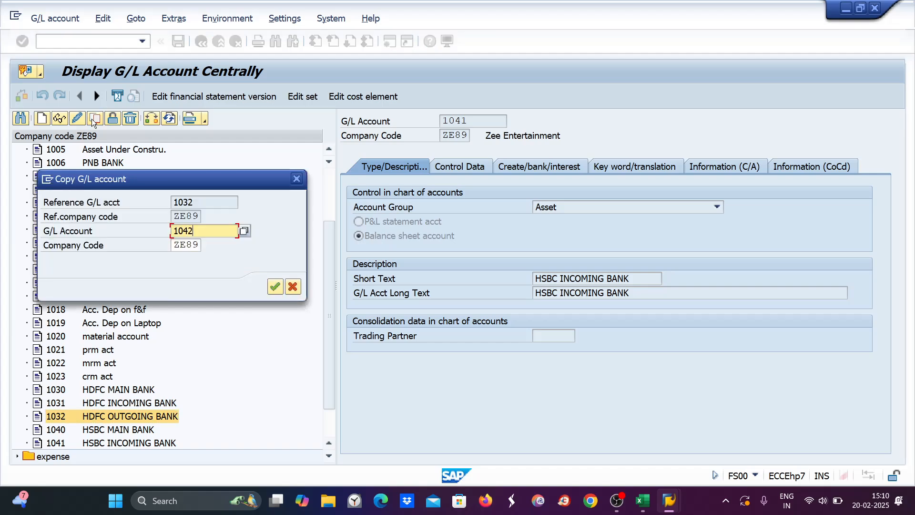
key(Return)
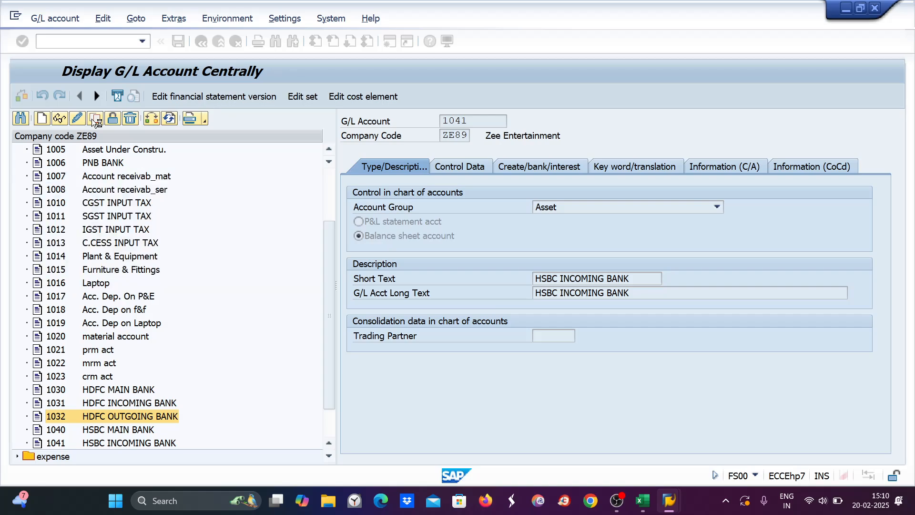
drag(553, 278, 521, 282)
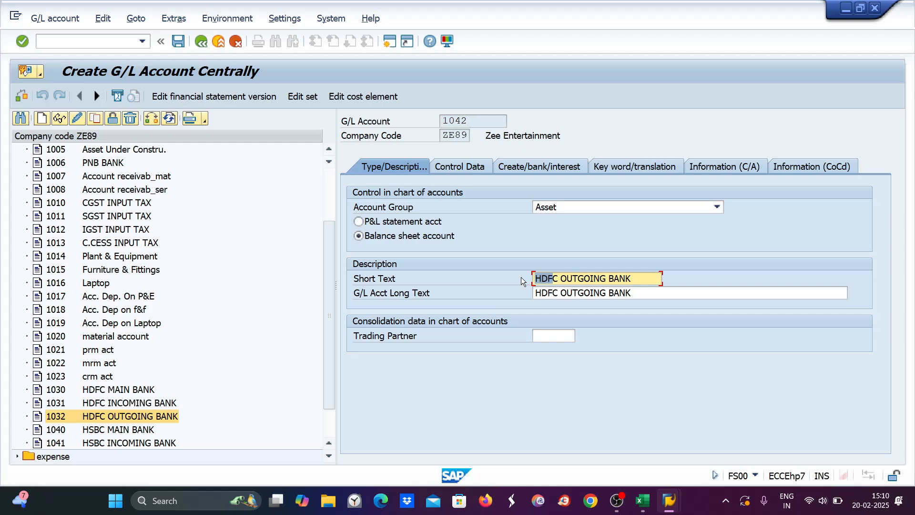
text(HSB)
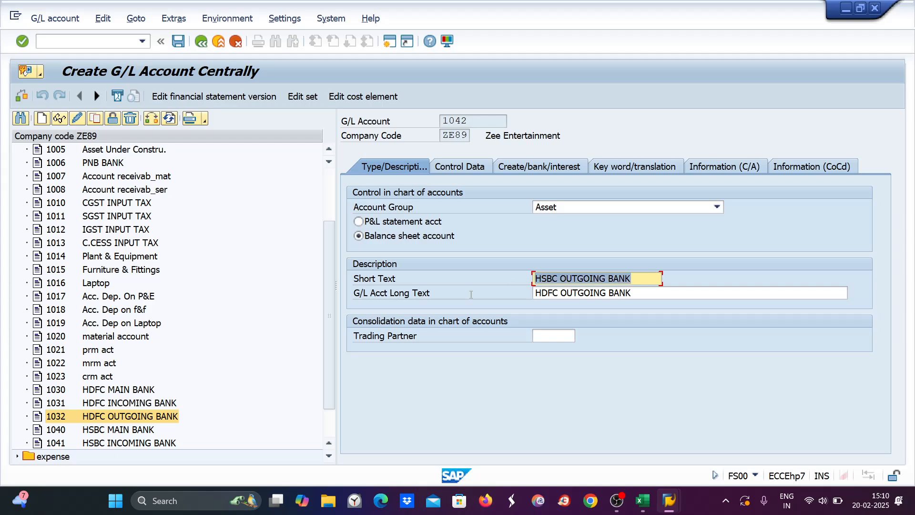
click(627, 292)
drag(626, 292, 459, 308)
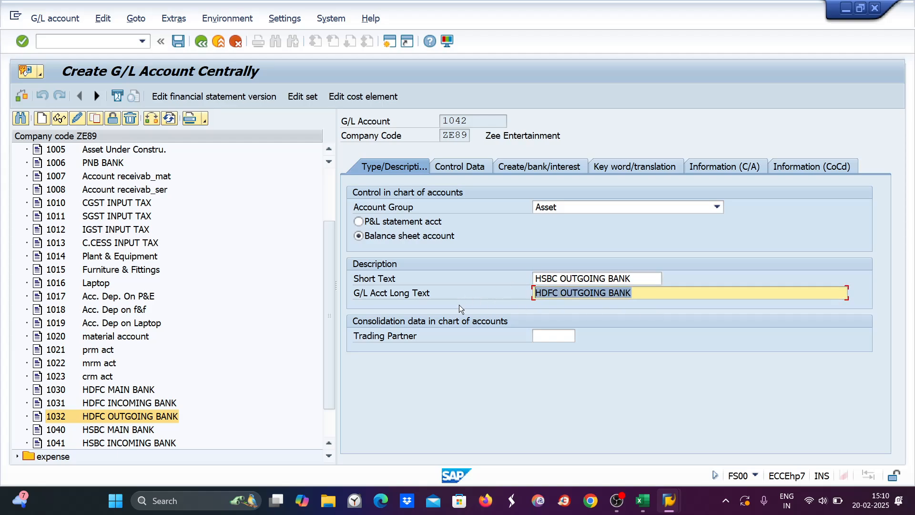
key(ctrl+v)
key(ctrl+s)
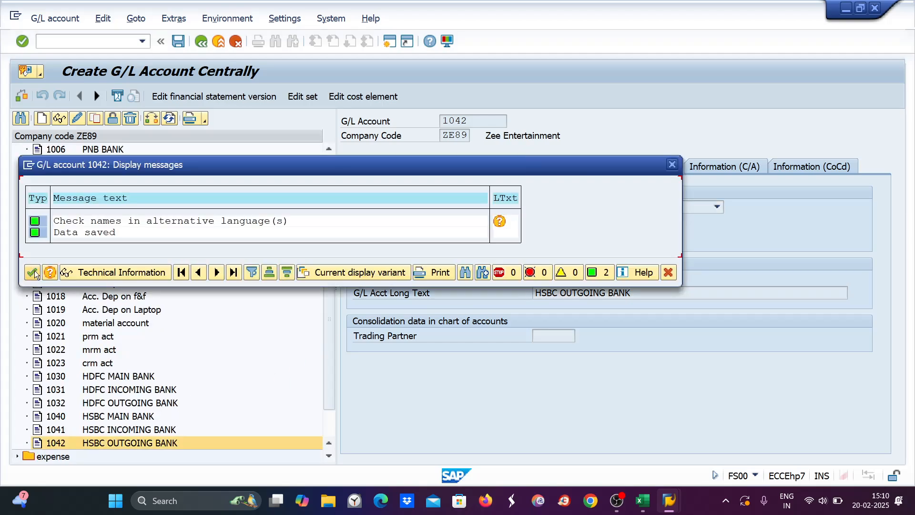
click(33, 272)
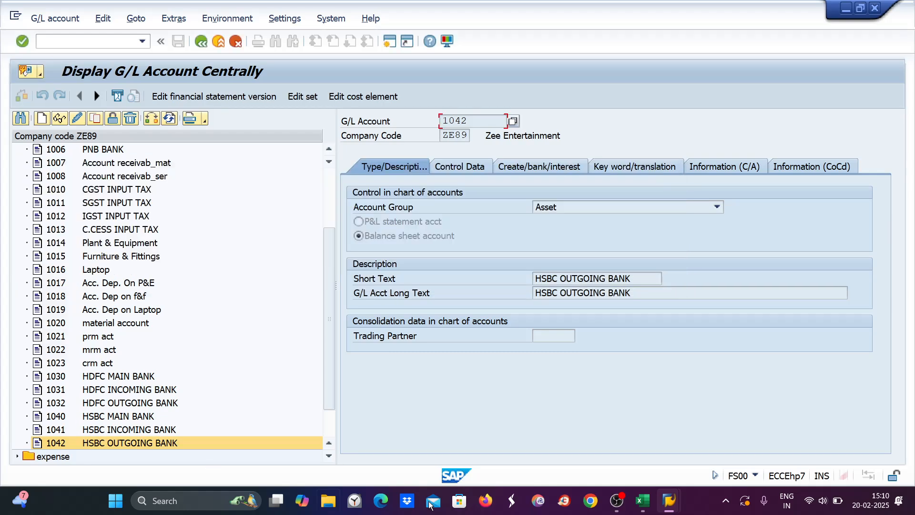
Step: Run FI12 for company code ZE89 in the SAP window
mouse_move(677, 511)
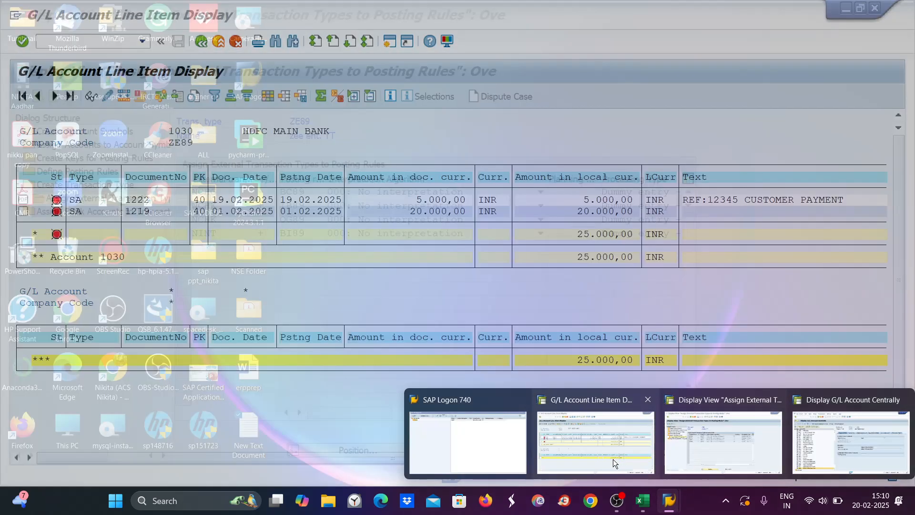
click(613, 459)
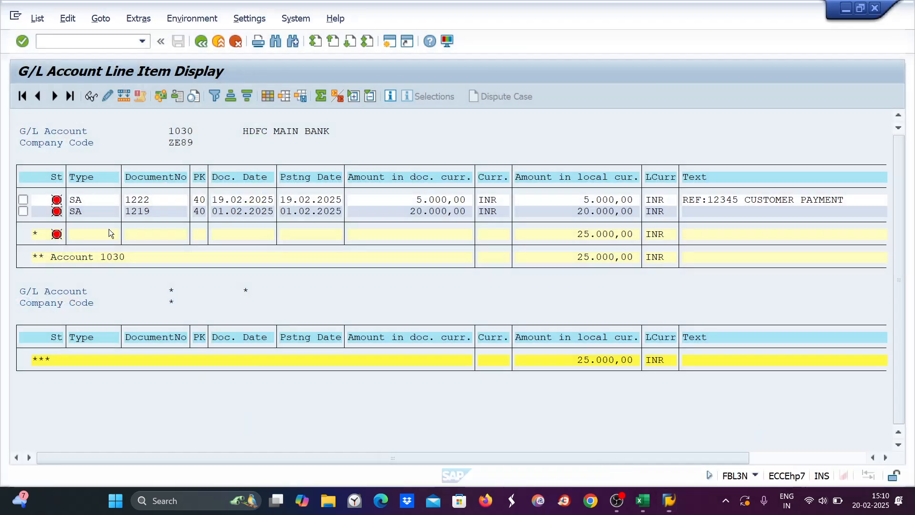
click(57, 42)
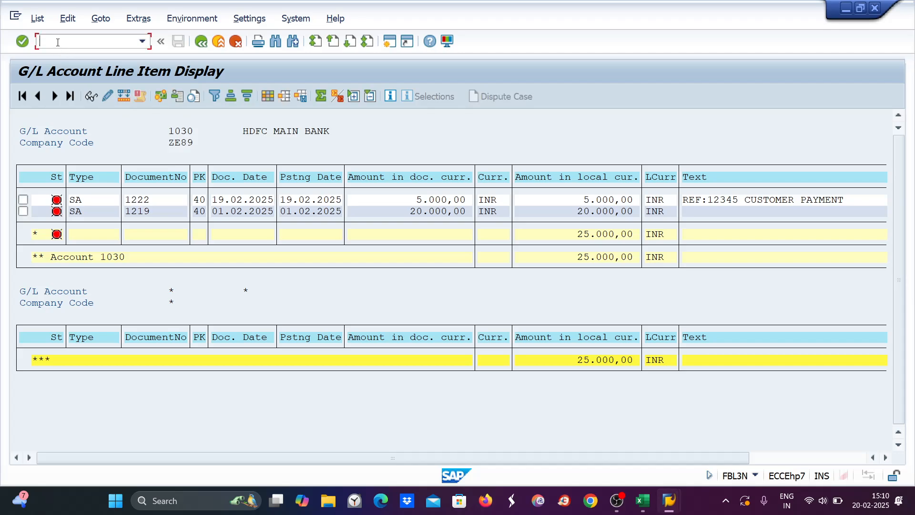
text(/NFI12)
key(Return)
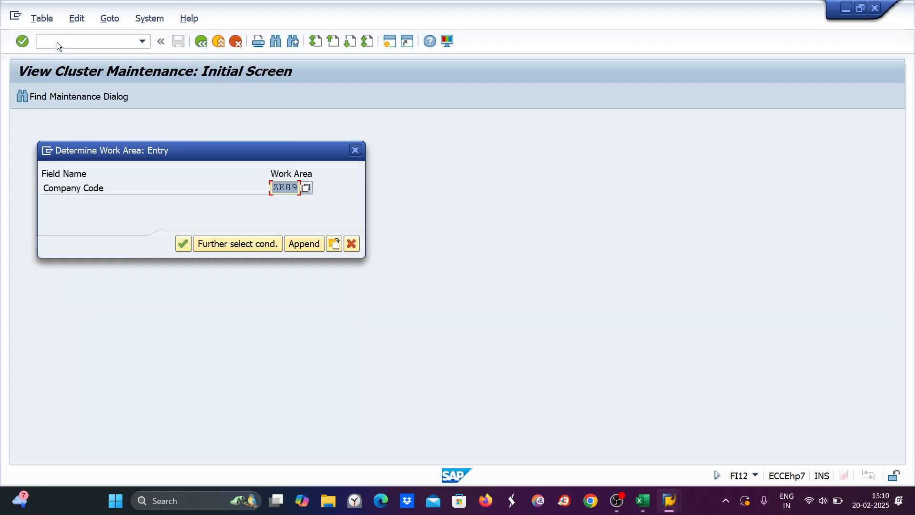
key(Return)
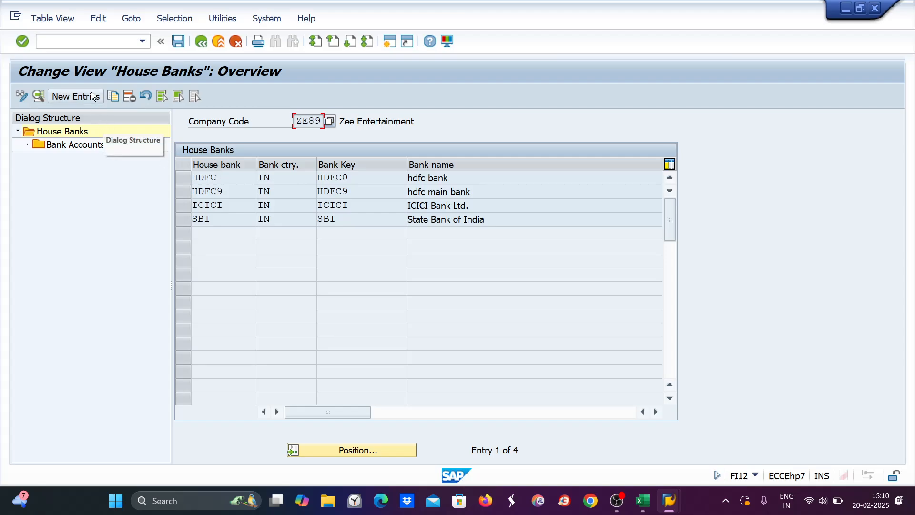
Step: Add house bank HSBC with bank country IN and bank key HSBC
click(67, 96)
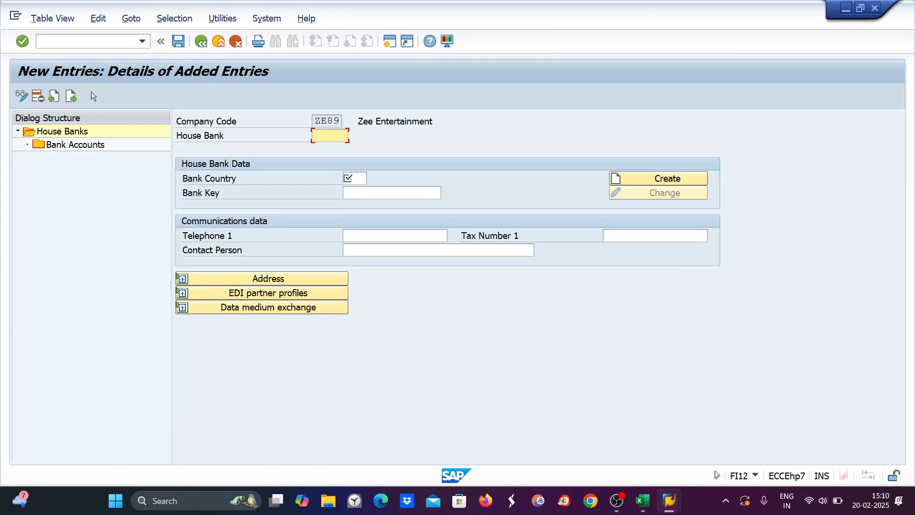
text(H)
key(BackSpace)
text(BC)
key(Tab)
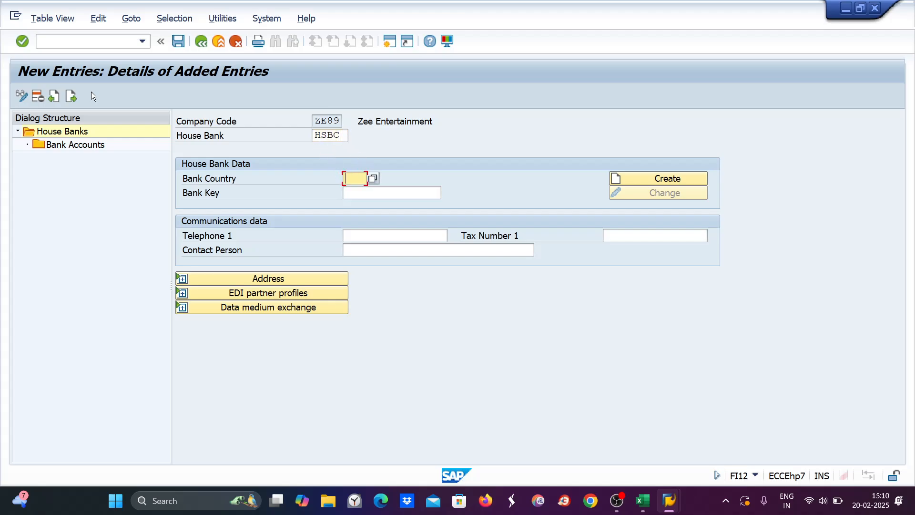
text(IN)
key(Tab)
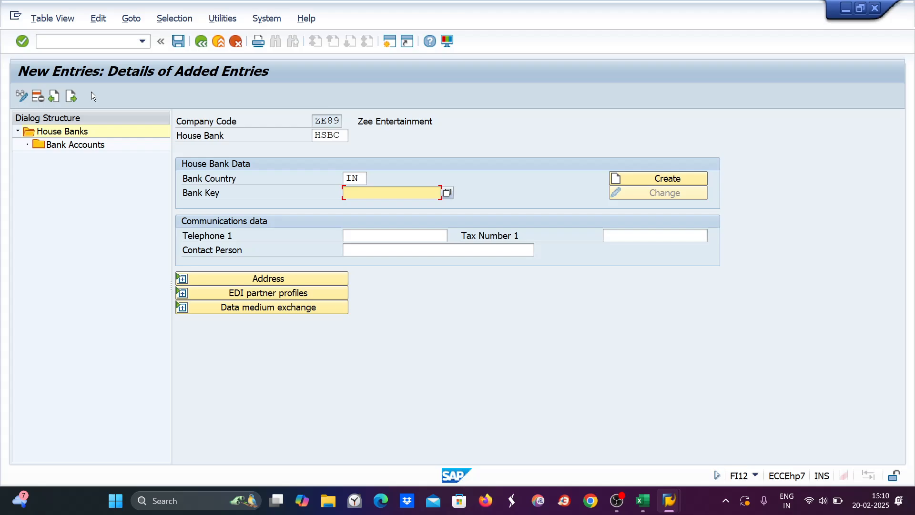
text(HSBC)
key(Return)
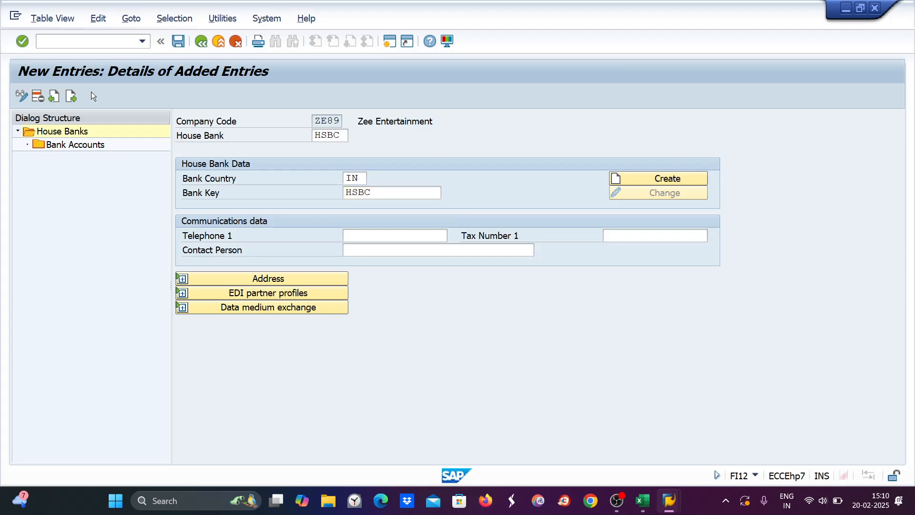
Step: Create bank data HSBC BANK, region 13, street KOLSHET ROAD, city THANE, branch KOLSHET ROAD
click(616, 179)
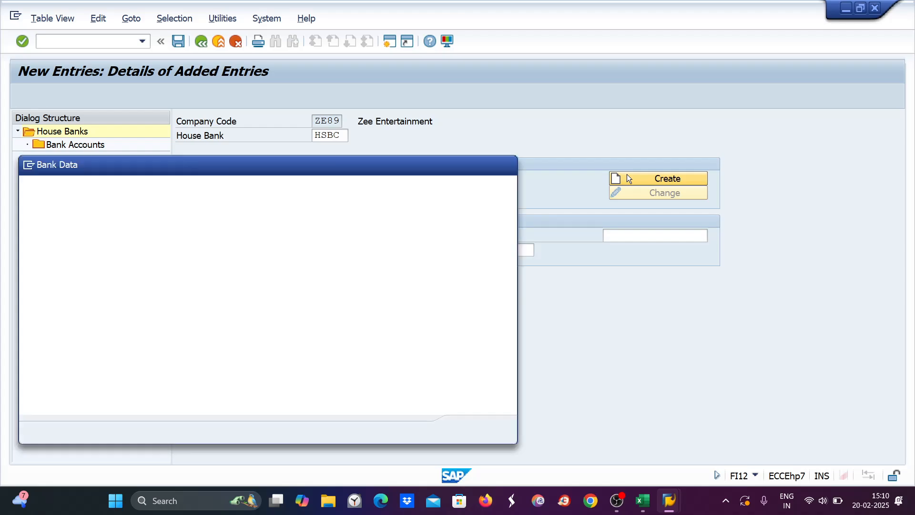
text(H)
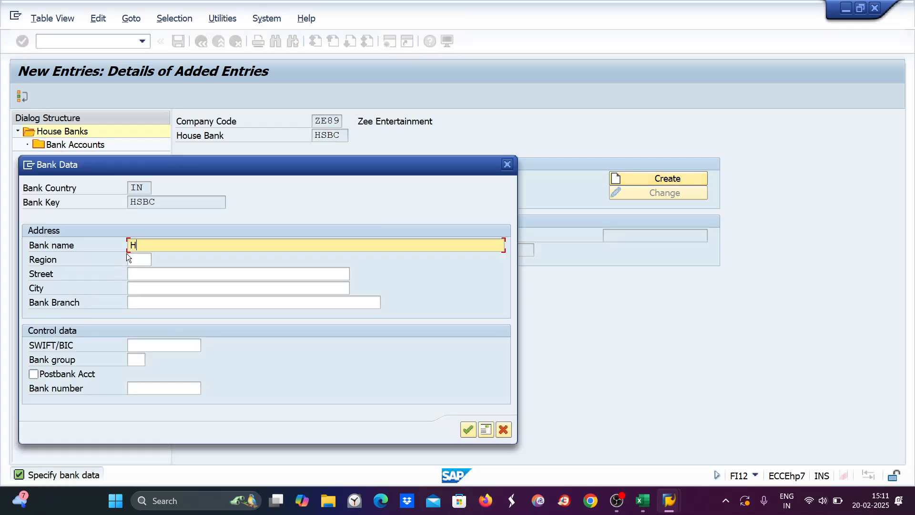
text(SBC BANK)
key(Tab)
click(157, 260)
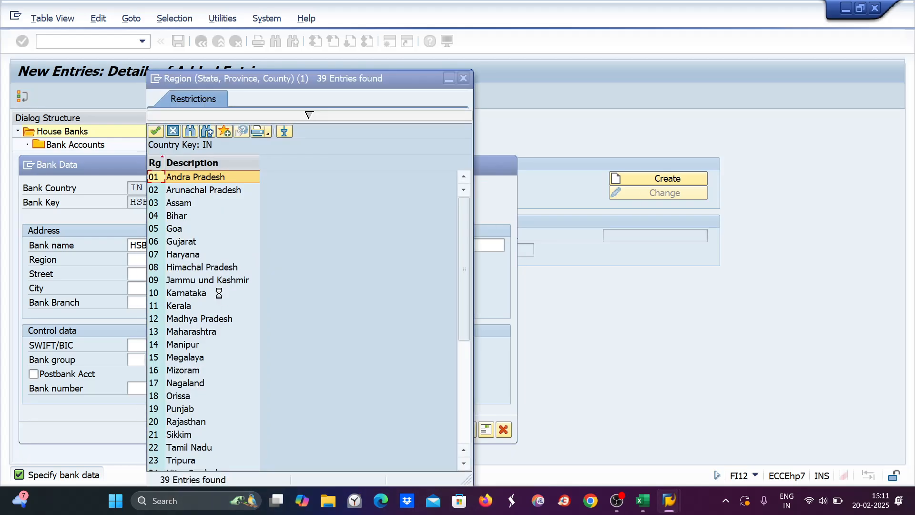
double_click(190, 334)
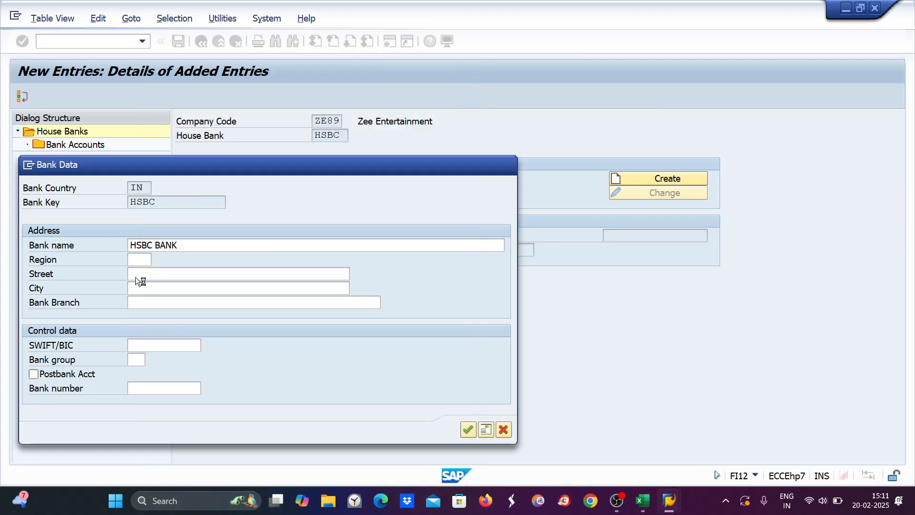
click(138, 272)
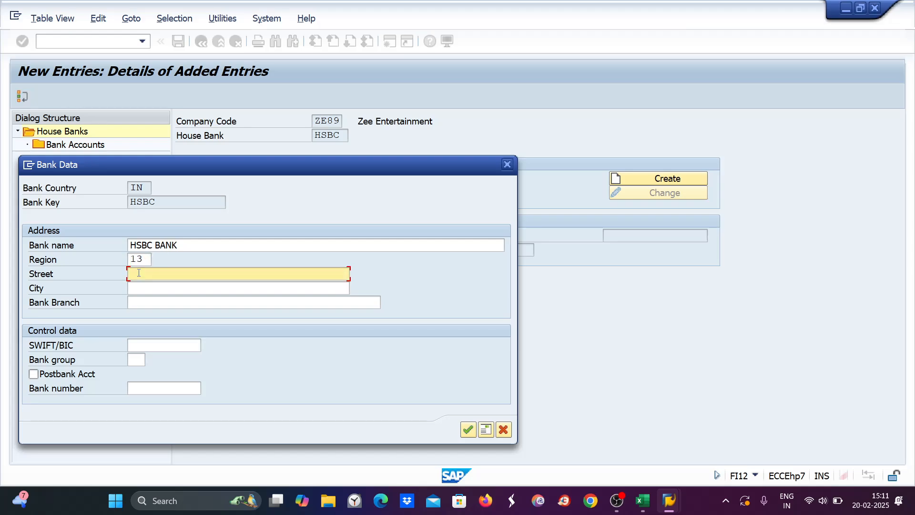
text(KOLSHET ROAD)
key(Tab)
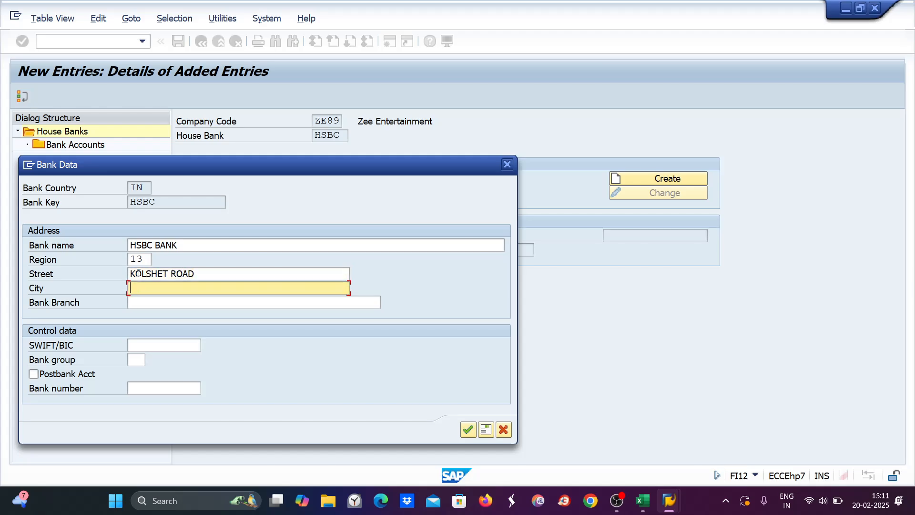
text(THANE)
key(Tab)
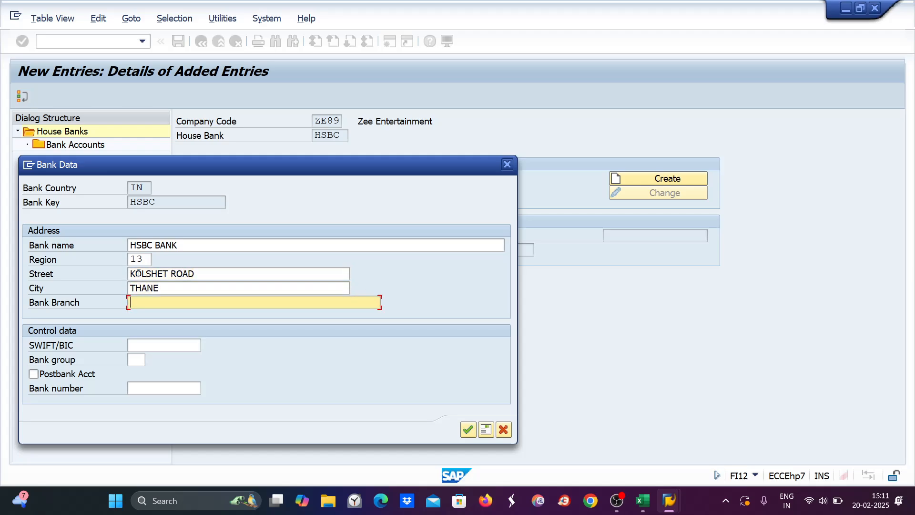
text(KOLSHET ROAD)
click(463, 429)
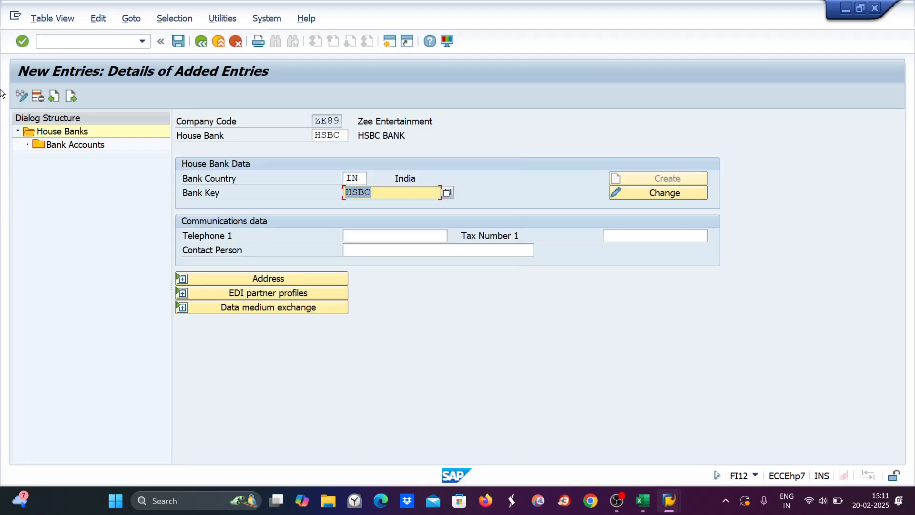
click(76, 148)
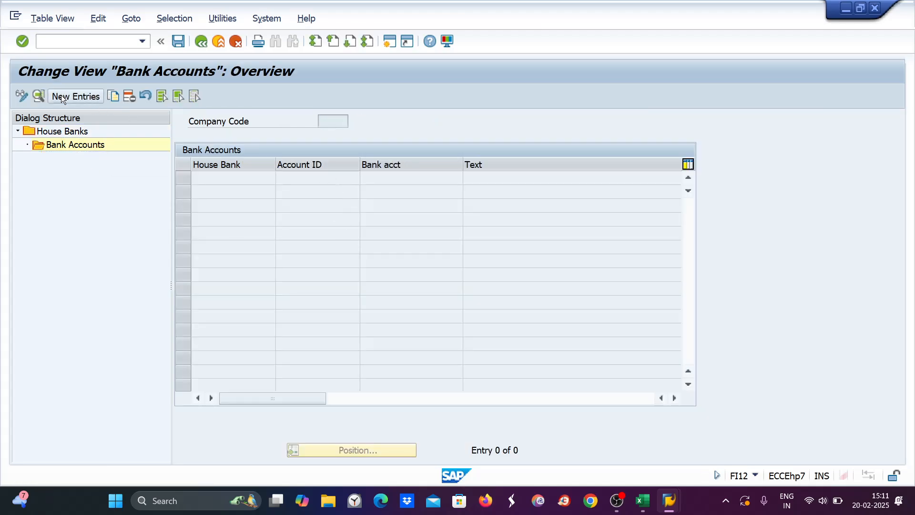
Step: Enter account ID HSBC, description HSBC BANK, the bank account number, G/L 1040 and currency INR
click(61, 95)
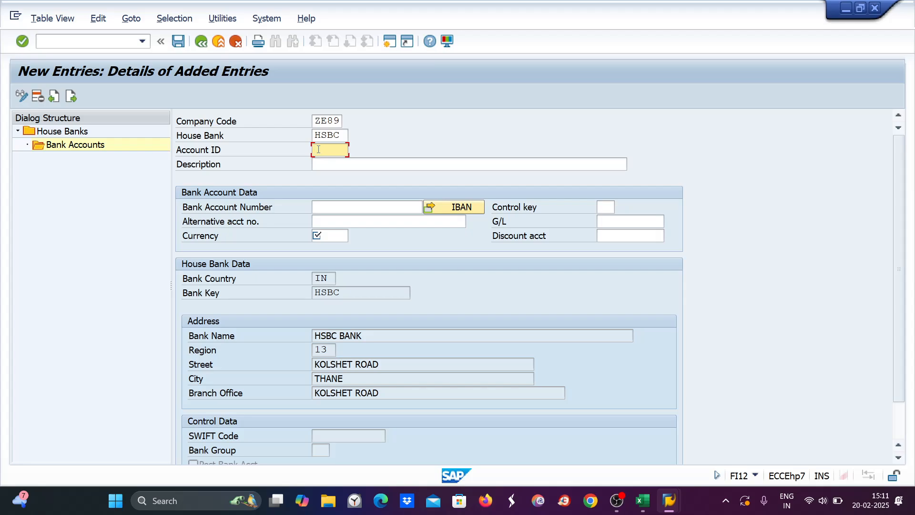
key(Tab)
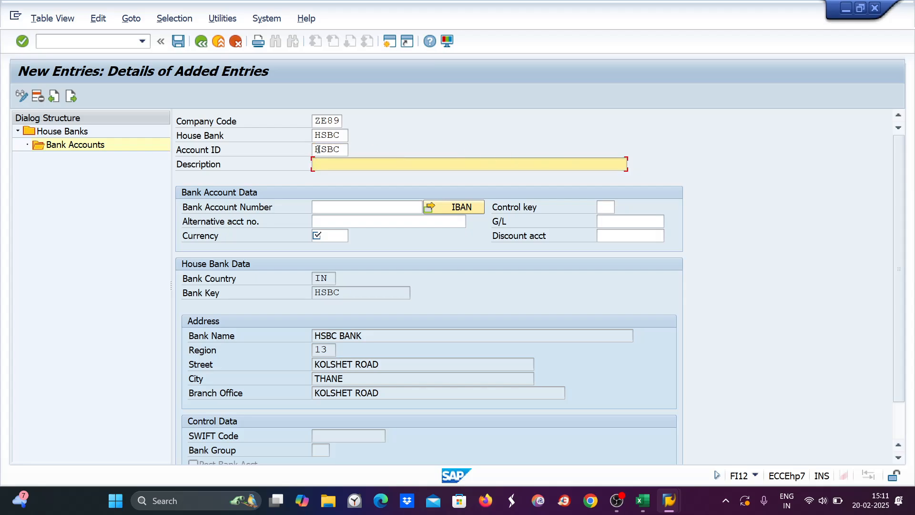
key(Tab)
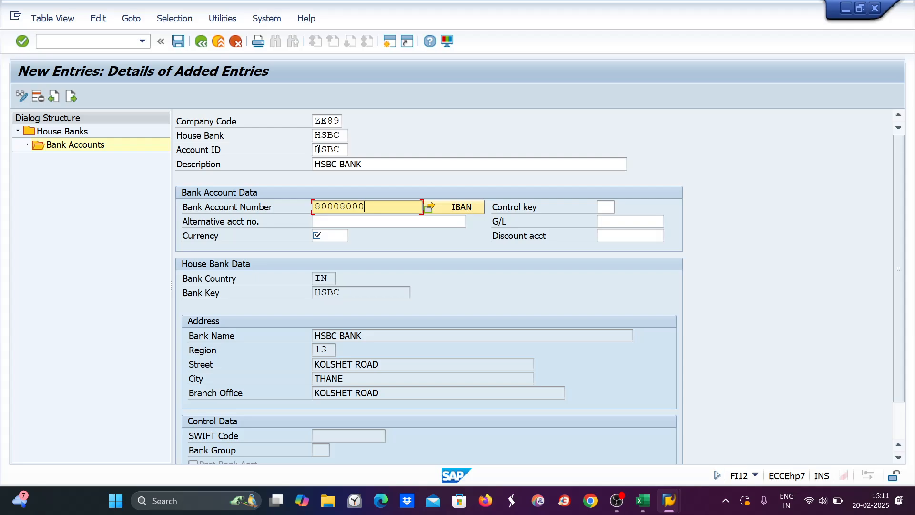
key(Tab)
key(Tab)
key(Tab)
key(Tab)
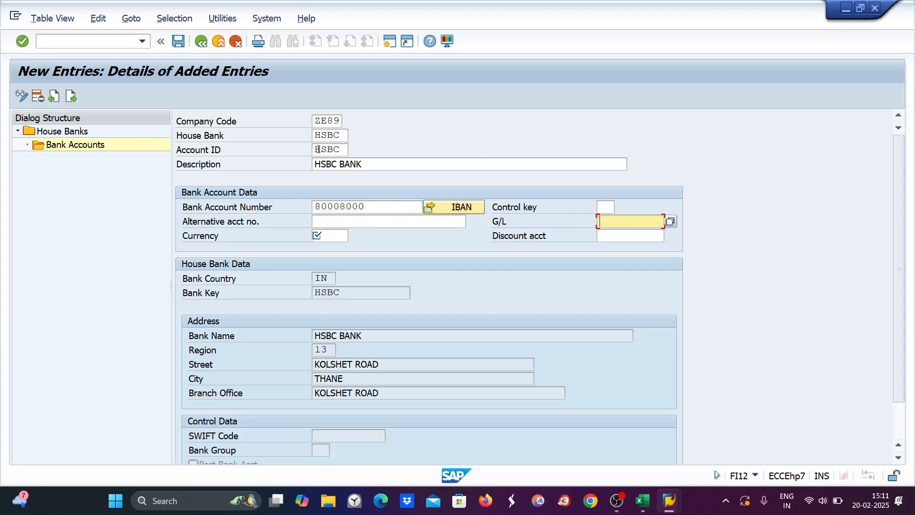
key(Tab)
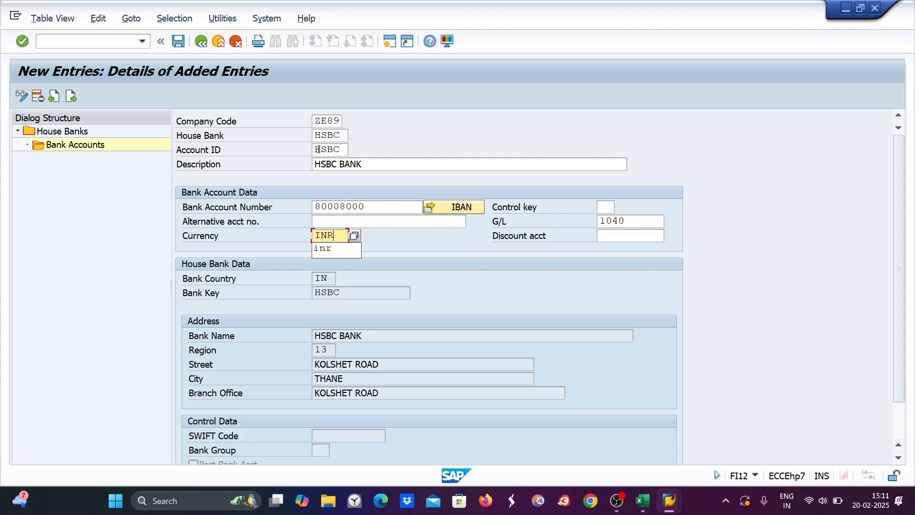
key(Return)
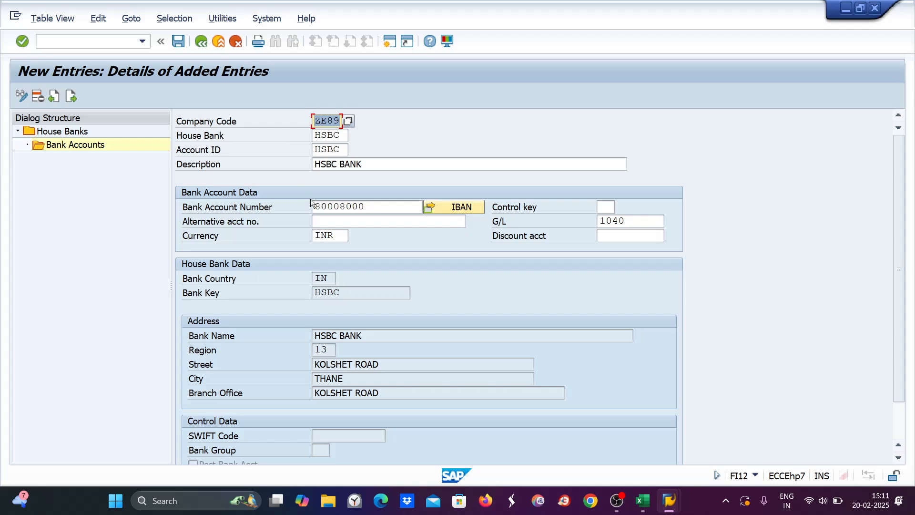
Step: Save the bank account under the customizing request, declining the IBAN transport
click(312, 200)
key(ctrl+s)
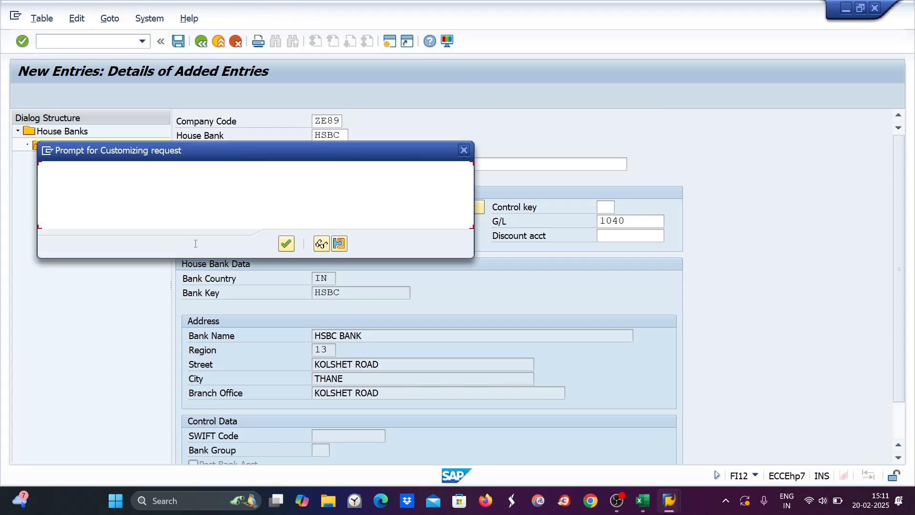
click(287, 244)
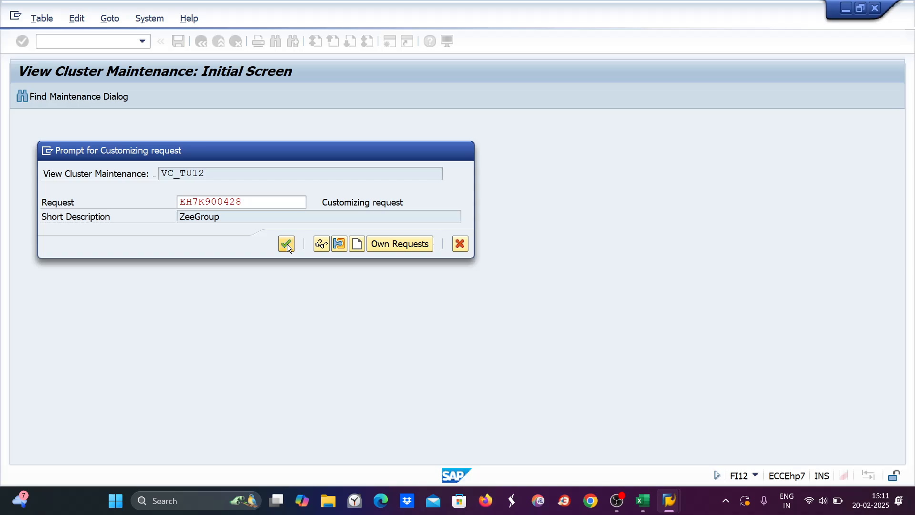
click(332, 275)
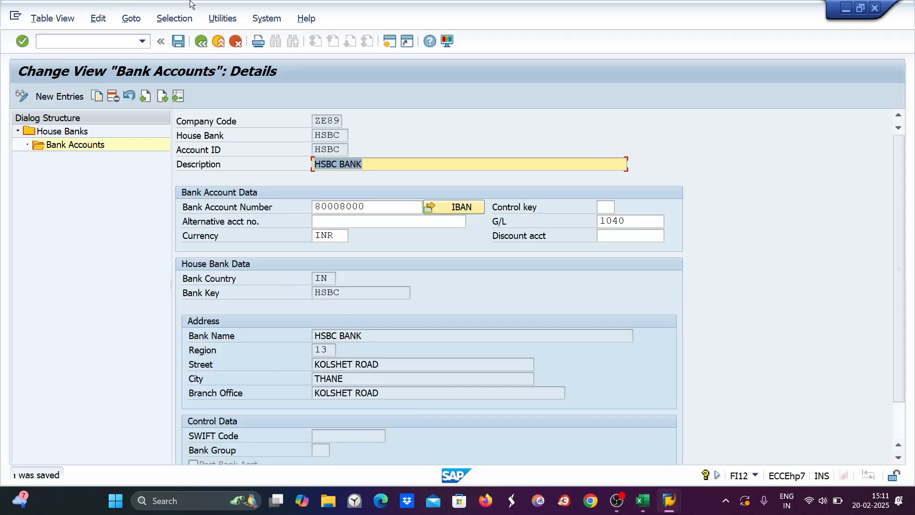
click(177, 42)
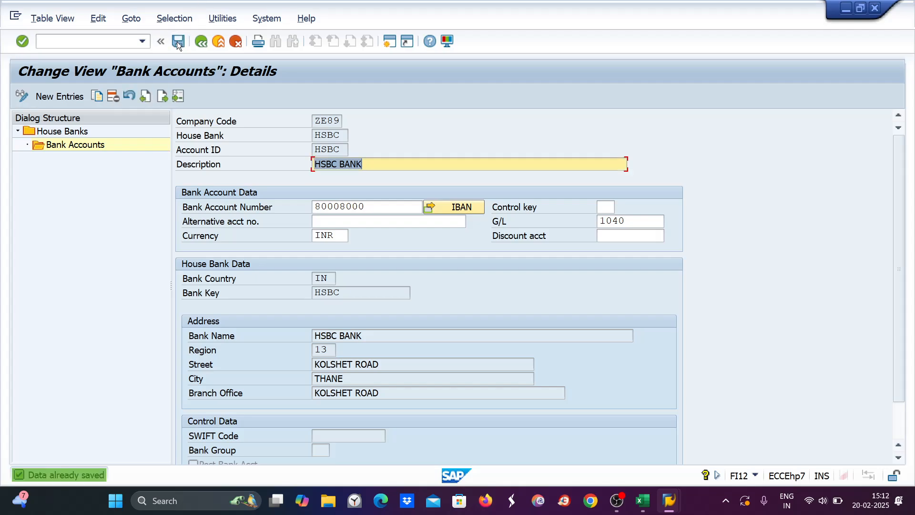
key(Tab)
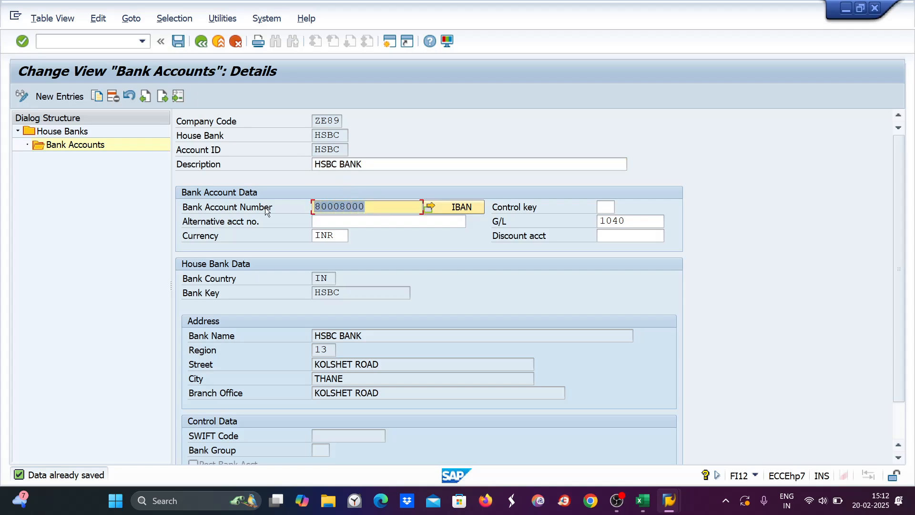
Step: Run OT83 for ZE89 and open the bank account to transaction type assignments in change mode
click(41, 41)
text(/NOT83)
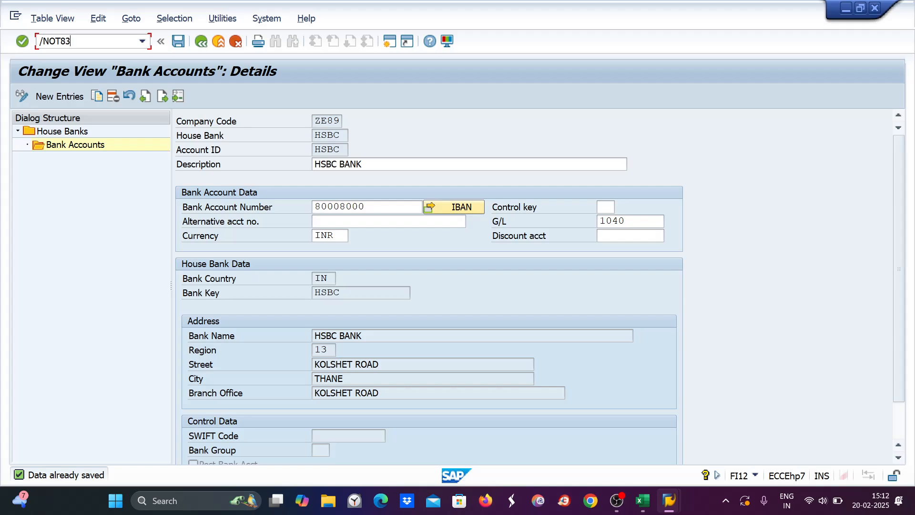
key(Return)
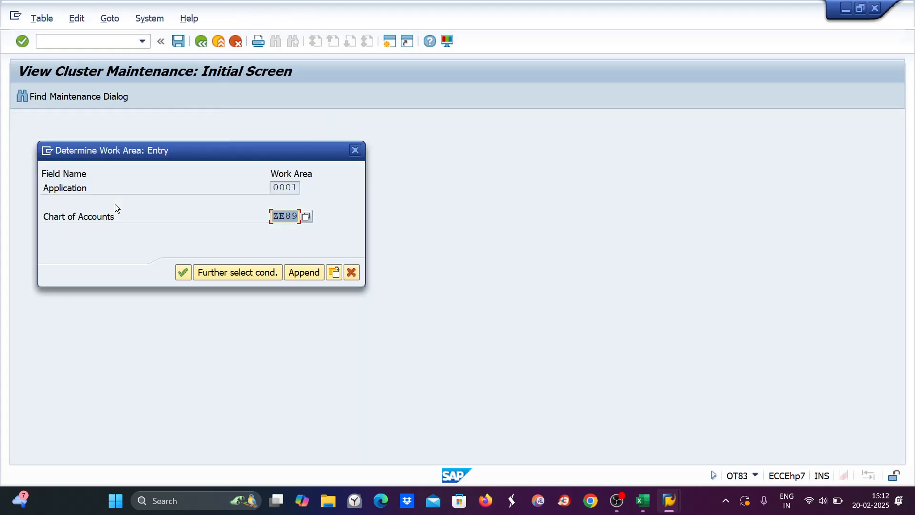
key(Return)
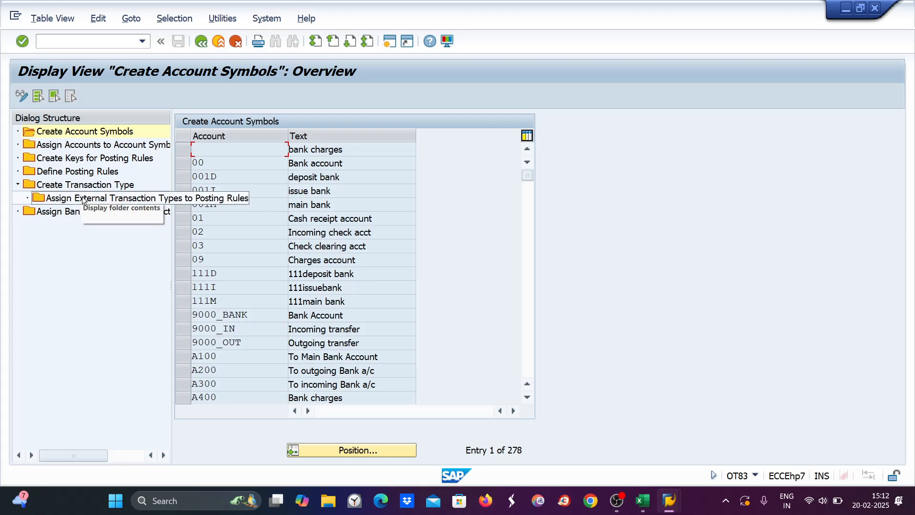
double_click(80, 216)
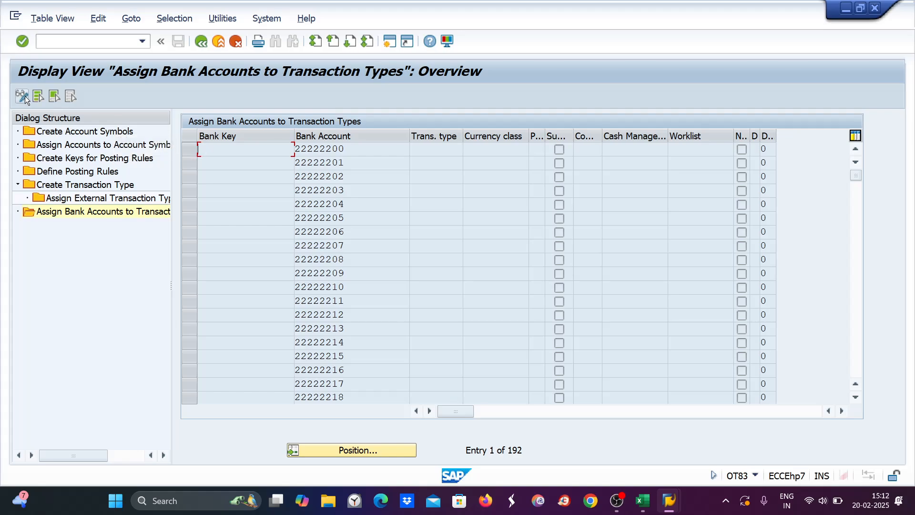
click(24, 96)
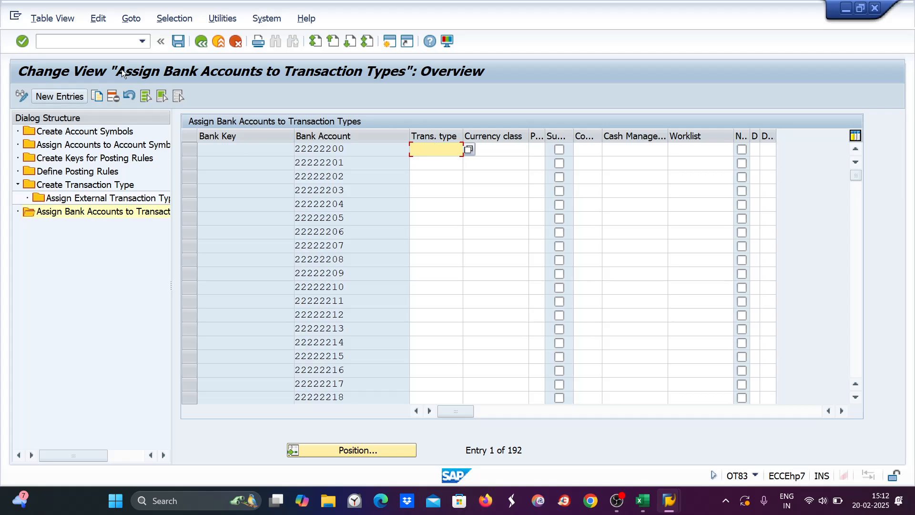
Step: Add bank key HSBC with its bank account number for transaction type ZE89 and save
click(50, 98)
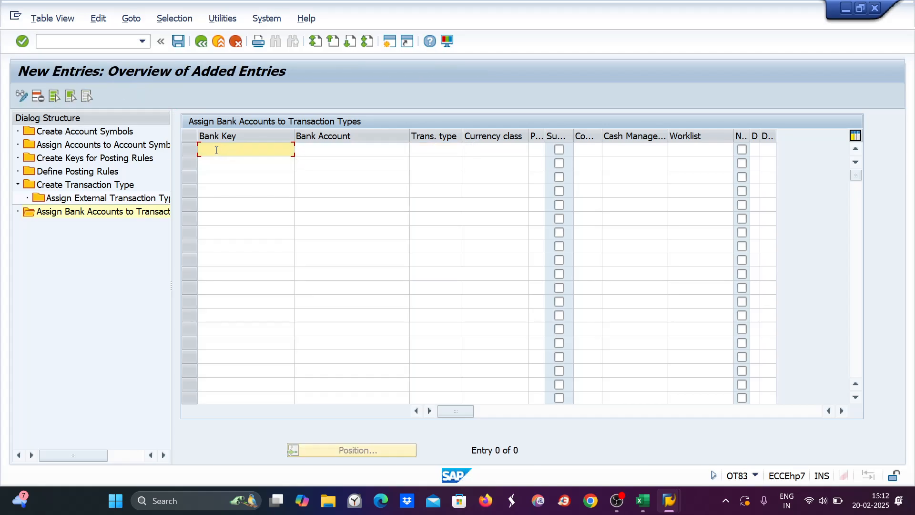
text(HSBC)
key(Tab)
text(8)
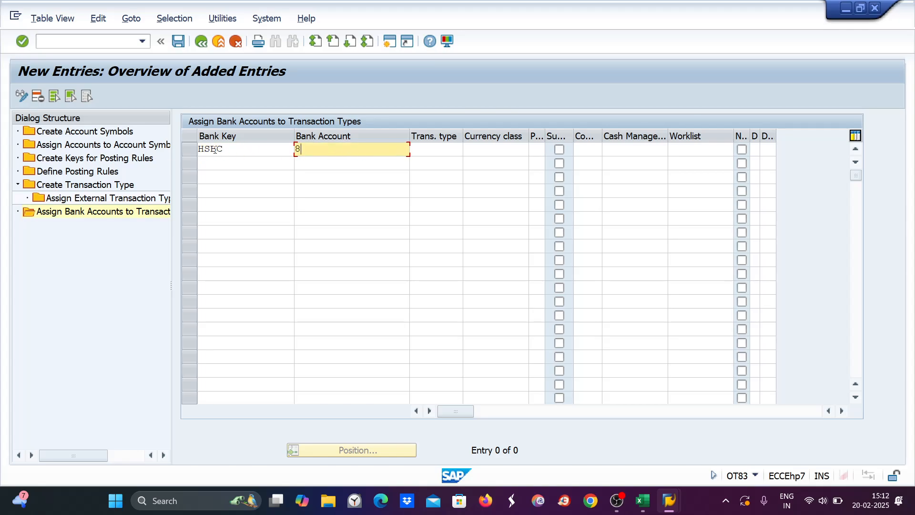
text(0008000)
key(Tab)
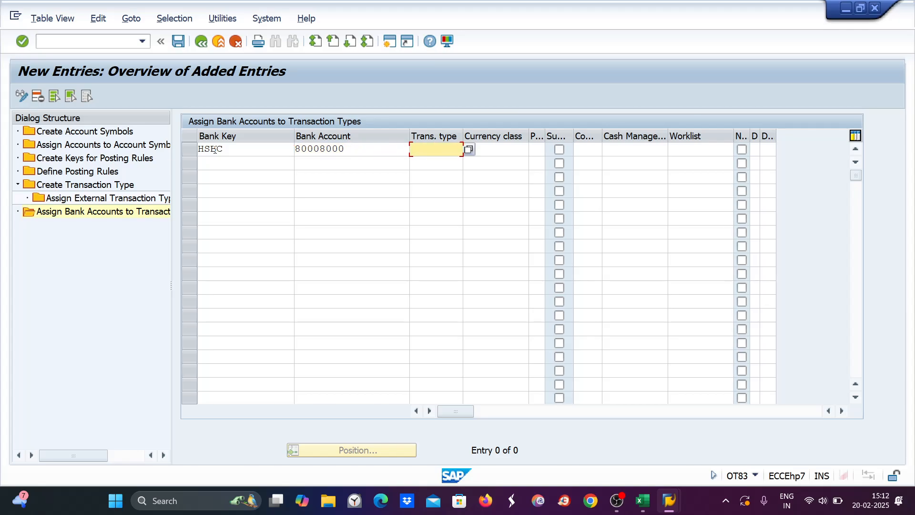
text(ZE89)
key(Return)
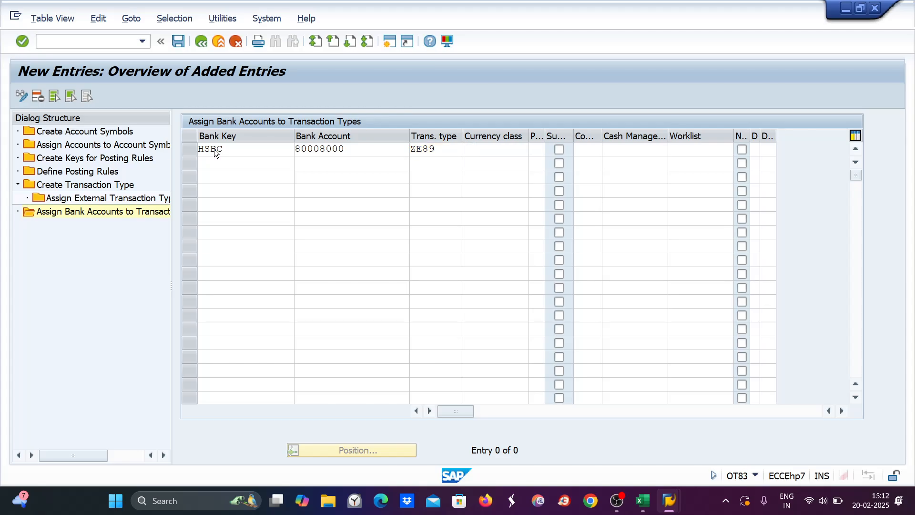
key(ctrl+s)
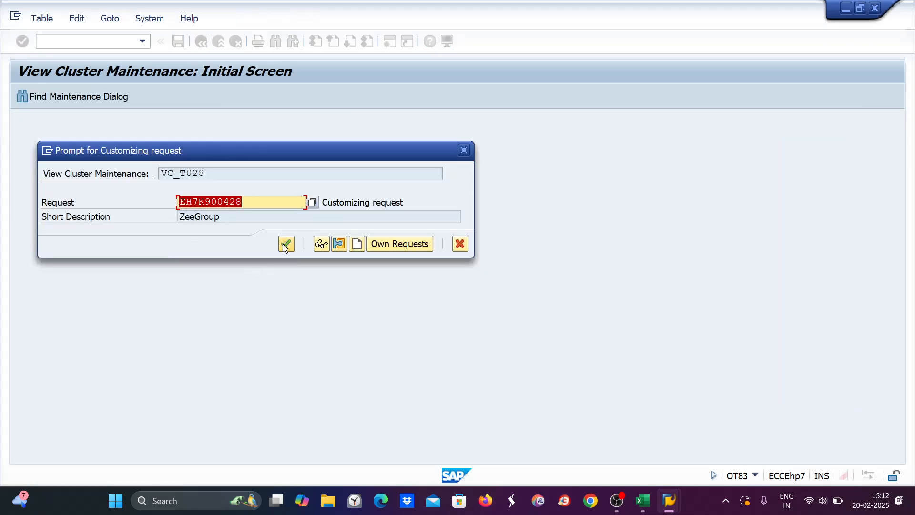
click(283, 242)
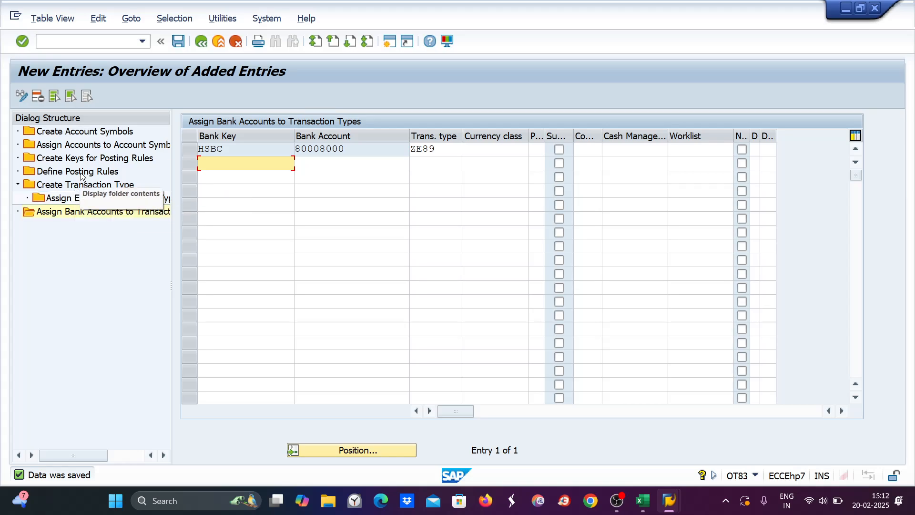
Step: Replace G/L accounts 1031, 1030, 1032 with masks +++++++++1, +++++++++0, +++++++++2 and save
double_click(83, 145)
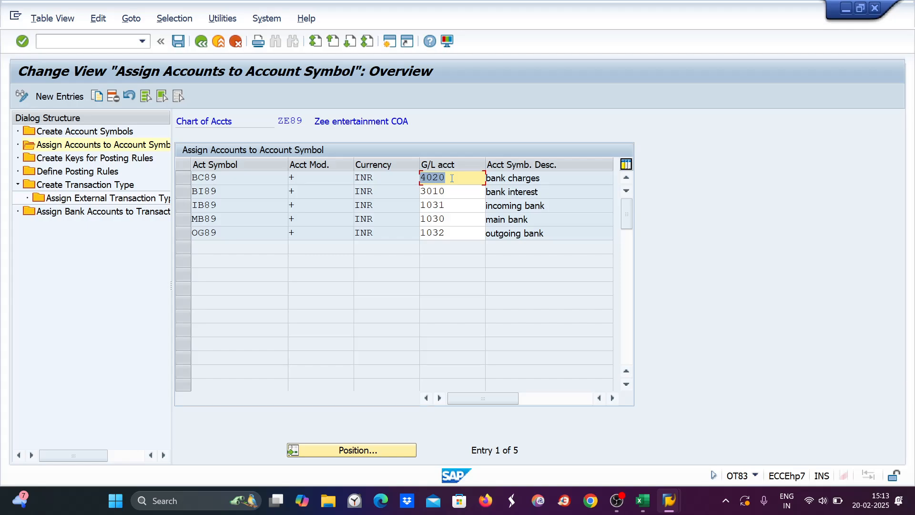
click(447, 204)
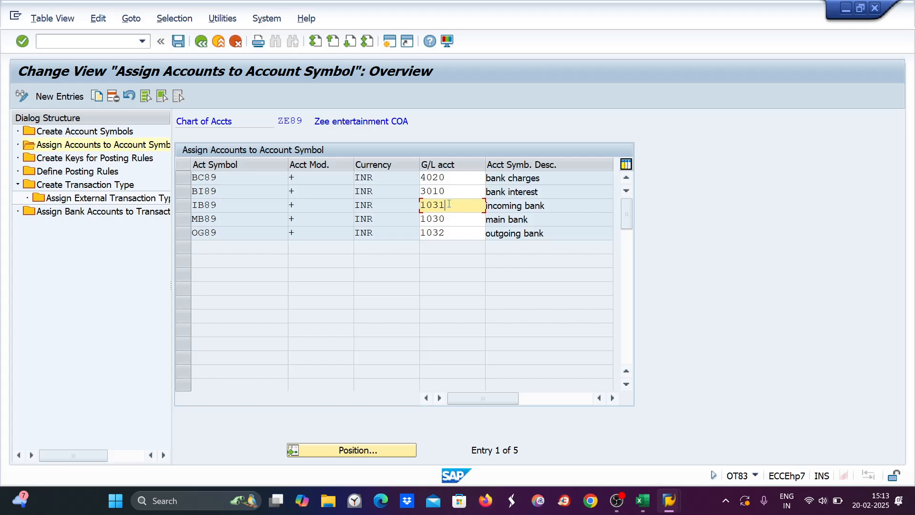
click(451, 223)
click(451, 236)
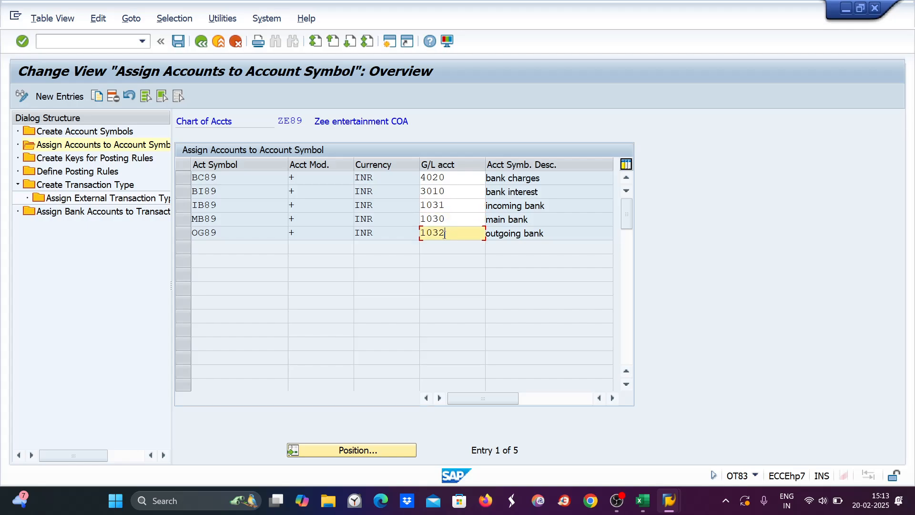
drag(446, 233, 418, 233)
text(+++++++++2)
drag(439, 219, 419, 220)
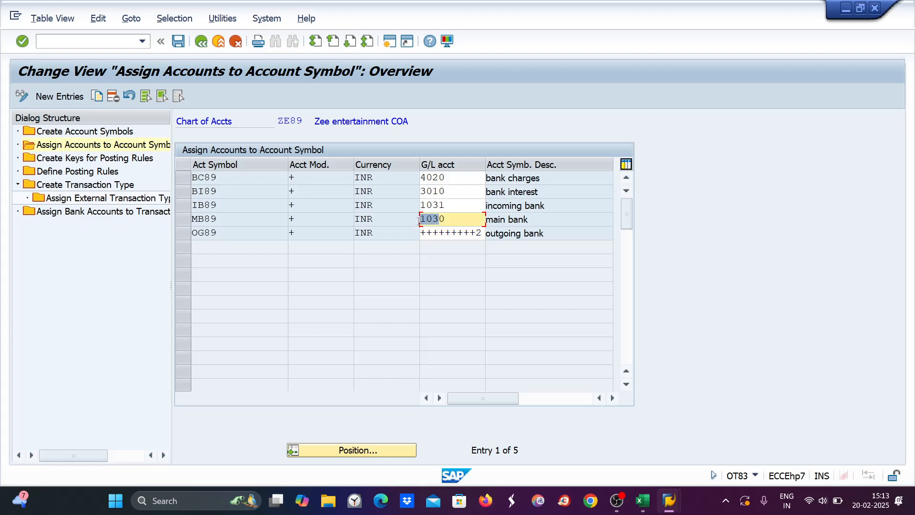
text(+++++++++0)
drag(438, 205, 415, 206)
text(+++++)
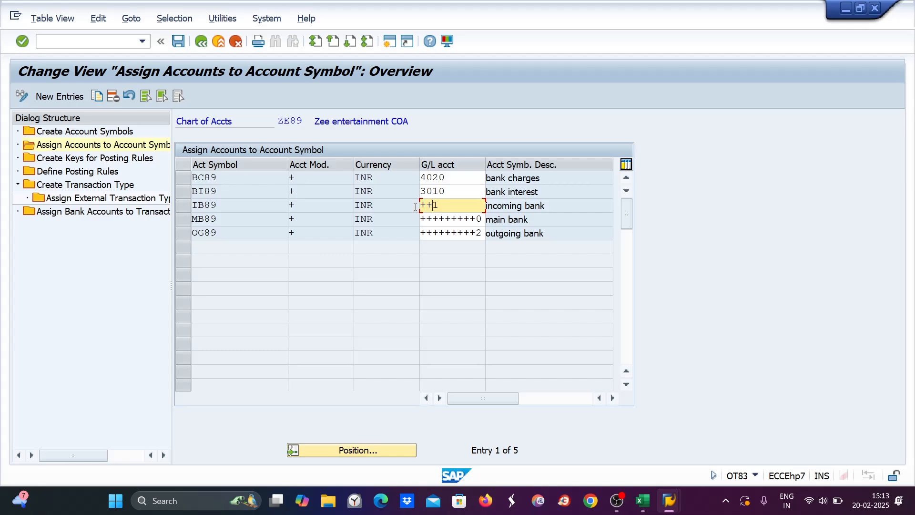
text(++++)
key(Return)
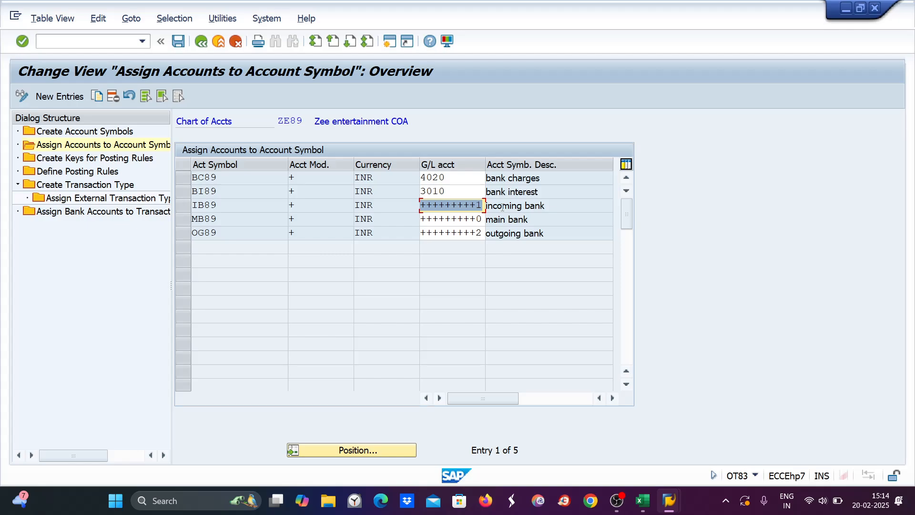
key(ctrl+s)
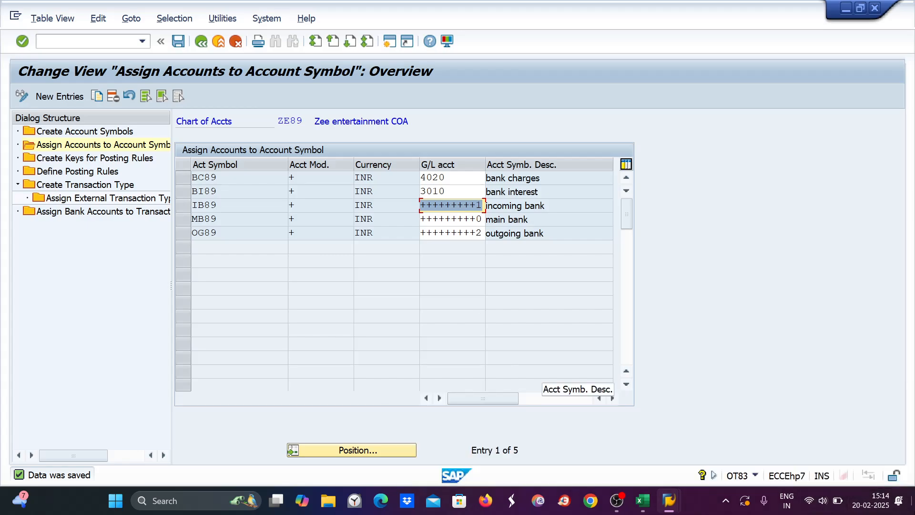
click(642, 500)
Step: In the desktop's New Text Document, enter the new account number and opening balance 21000
key(super+d)
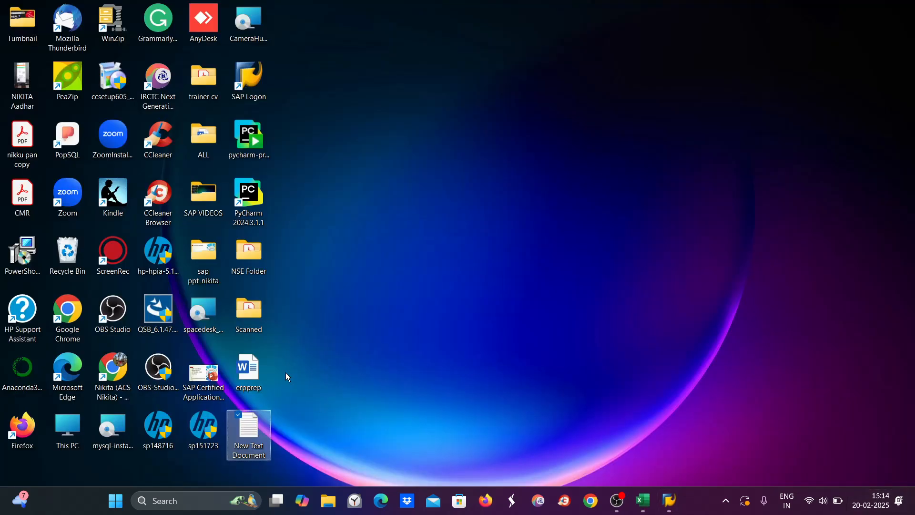
click(247, 436)
double_click(247, 436)
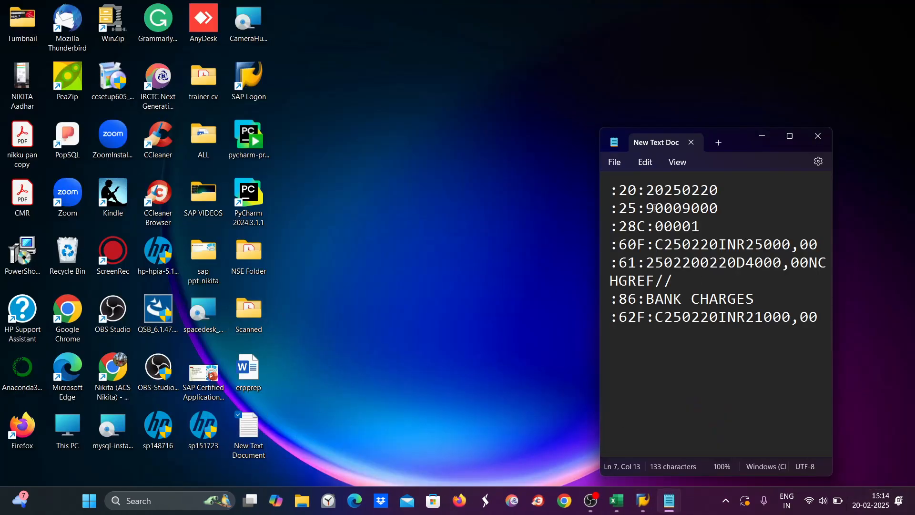
drag(644, 209, 718, 208)
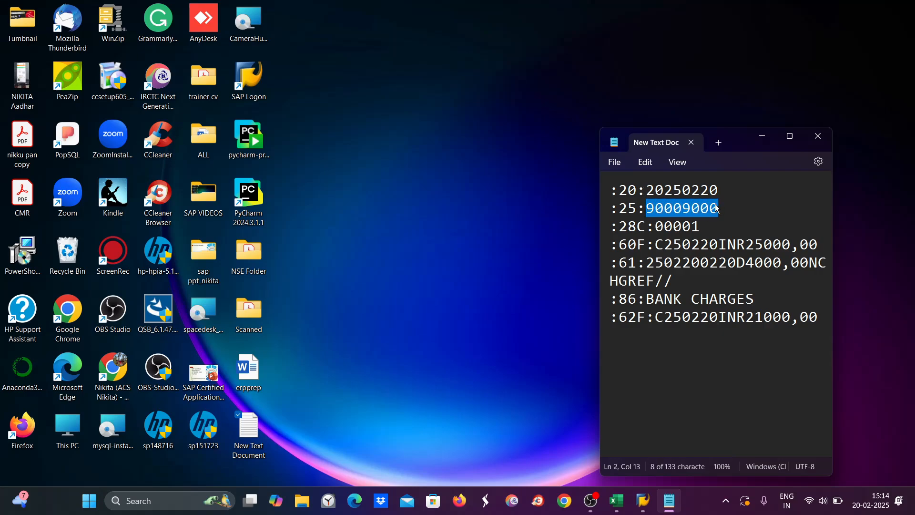
text(80)
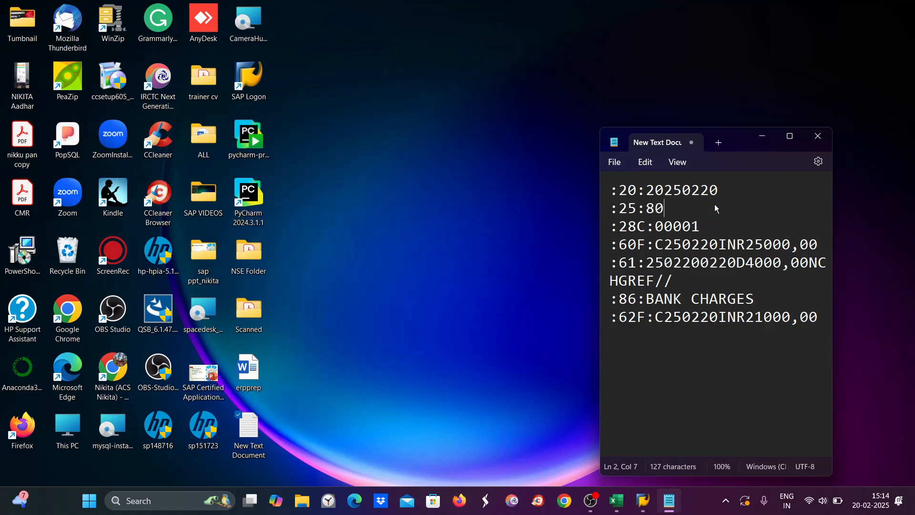
text(008000)
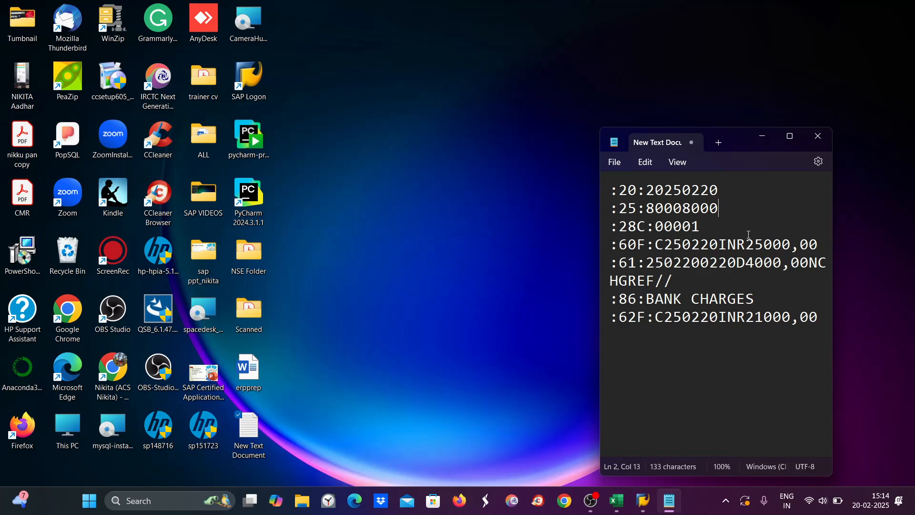
drag(747, 245, 791, 244)
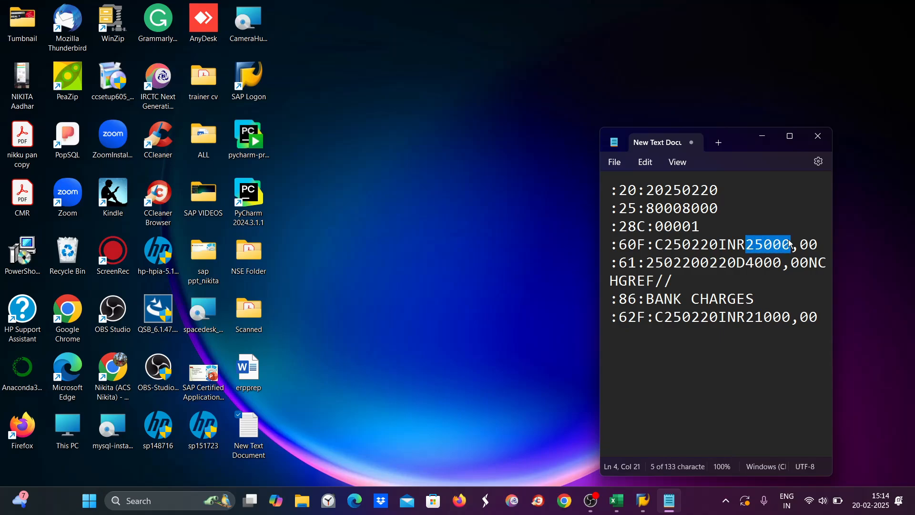
text(21000)
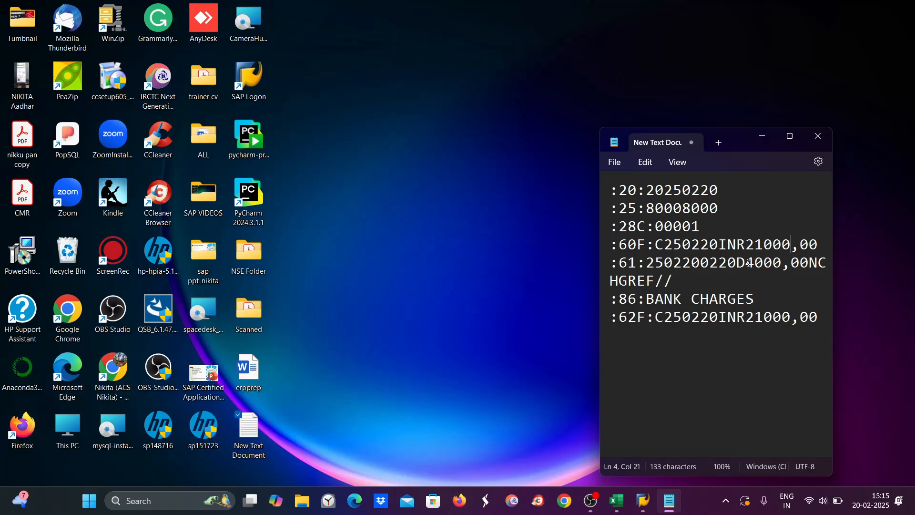
Step: Change the debit to 11000 labelled VENDOR PAYMENT and the closing balance to 10000
drag(746, 262, 784, 263)
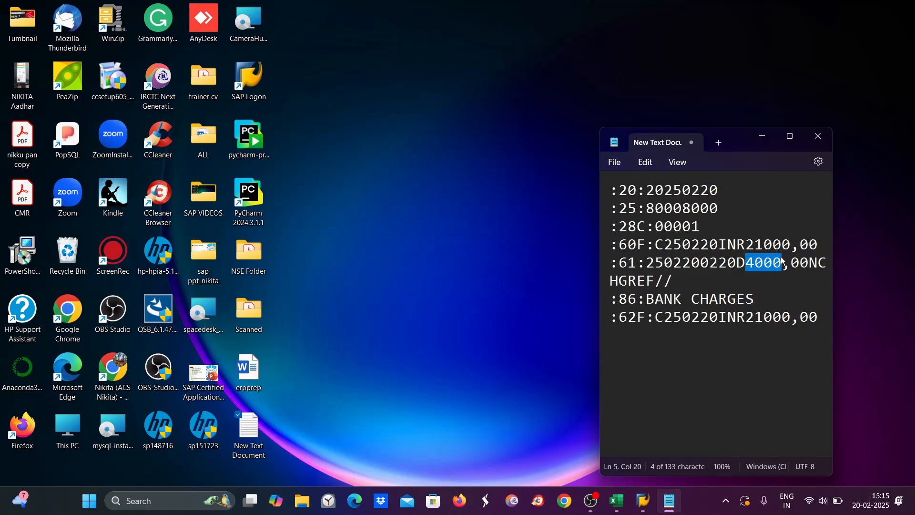
text(11000)
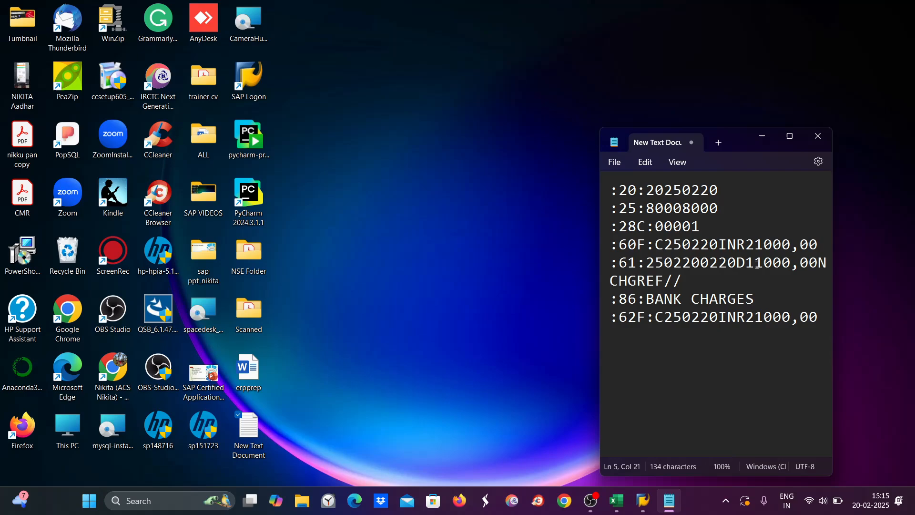
drag(646, 307, 762, 306)
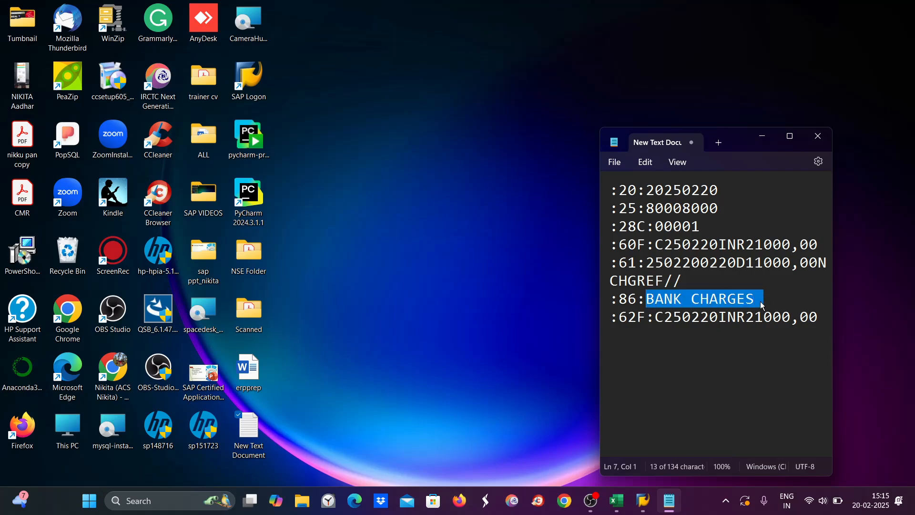
text(VA)
key(BackSpace)
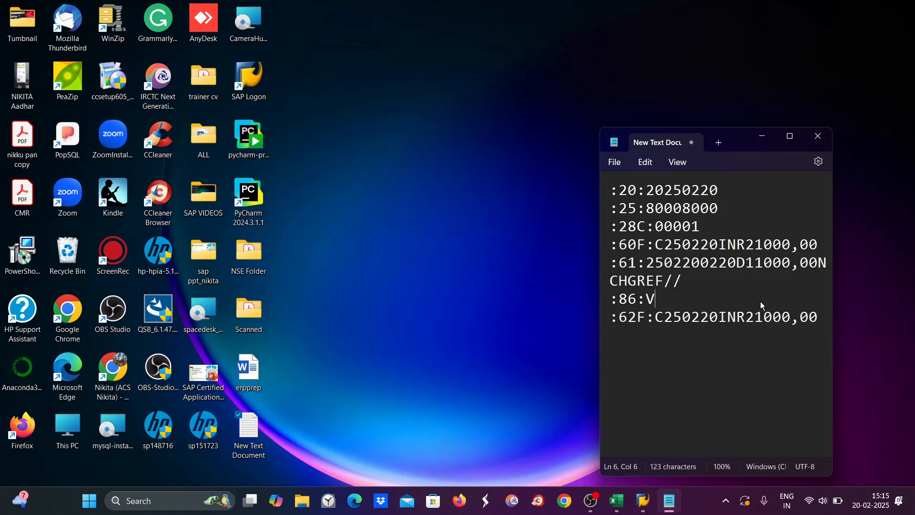
text(ENDOR PA)
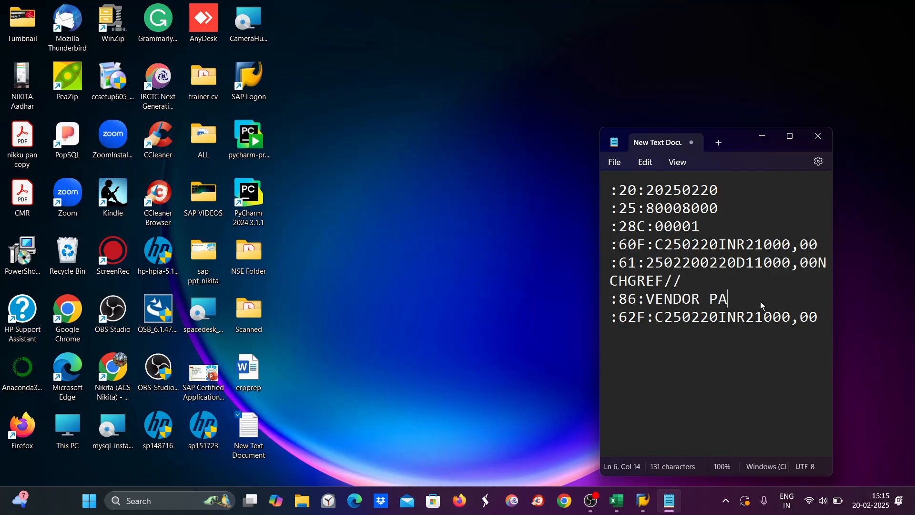
text(YMENT)
drag(749, 316, 791, 314)
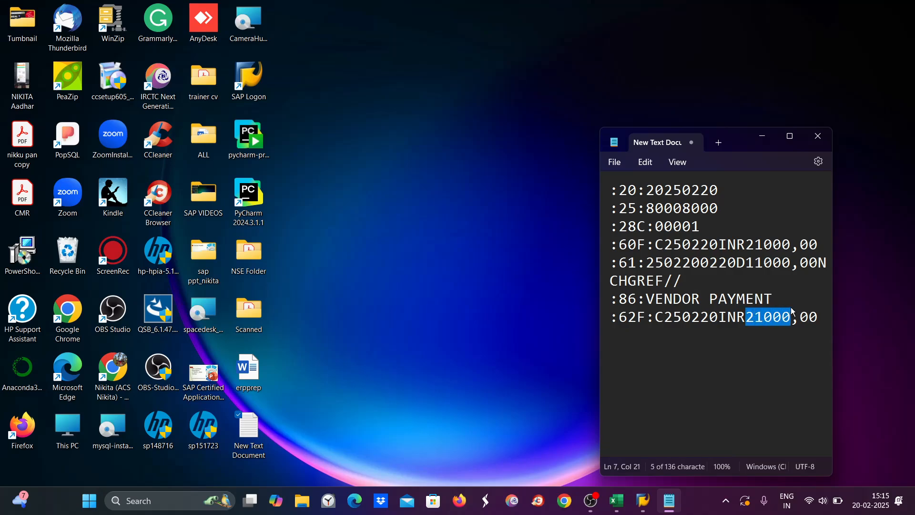
text(10000)
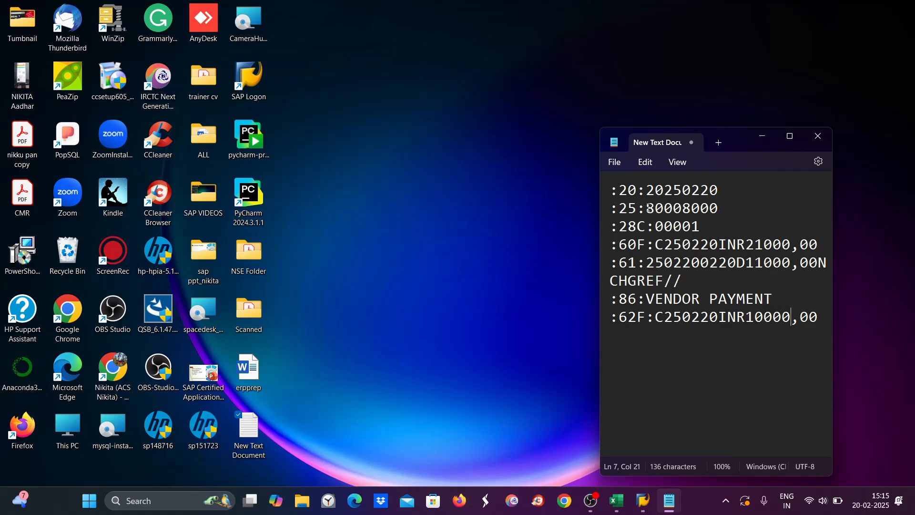
drag(648, 206, 718, 210)
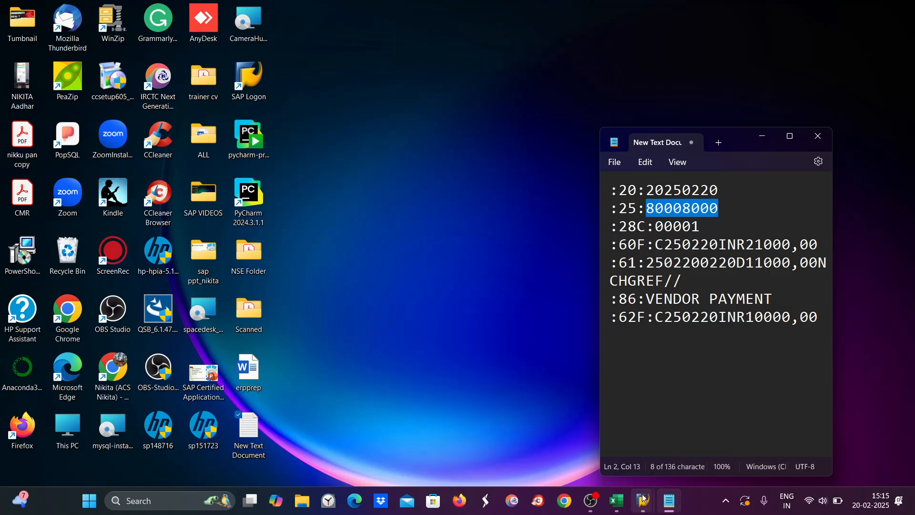
mouse_move(646, 495)
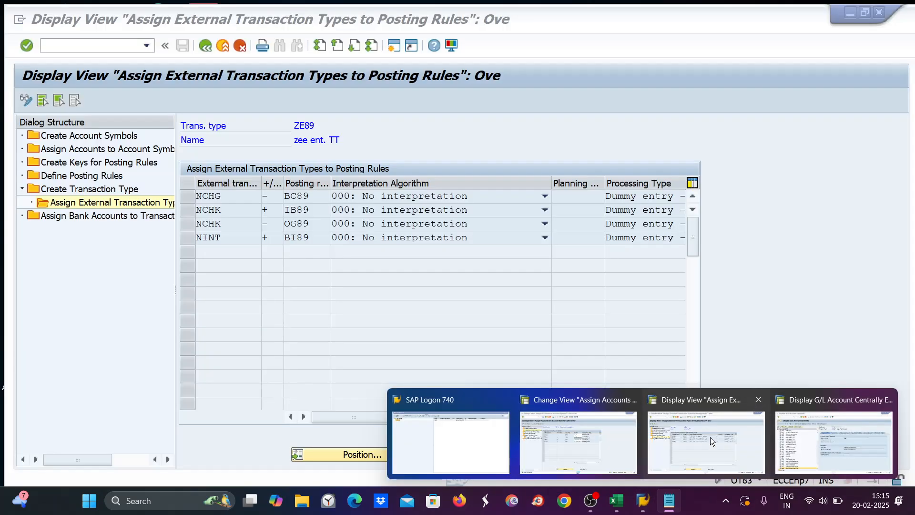
Step: Find the HSBC bank account in the bank account to transaction type assignments
click(710, 437)
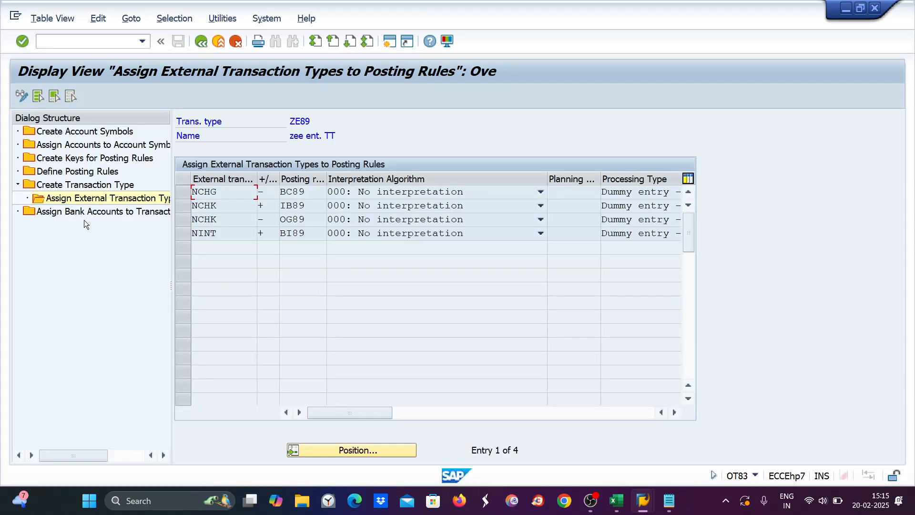
double_click(96, 211)
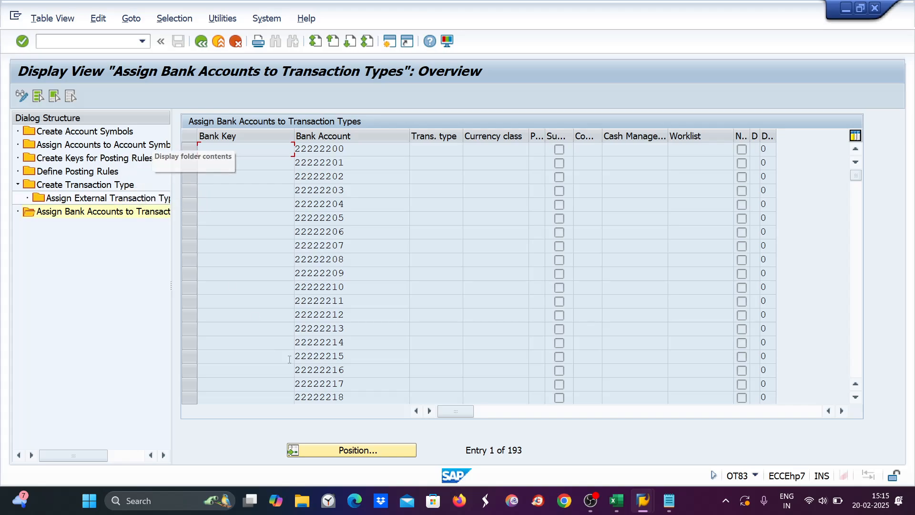
click(351, 454)
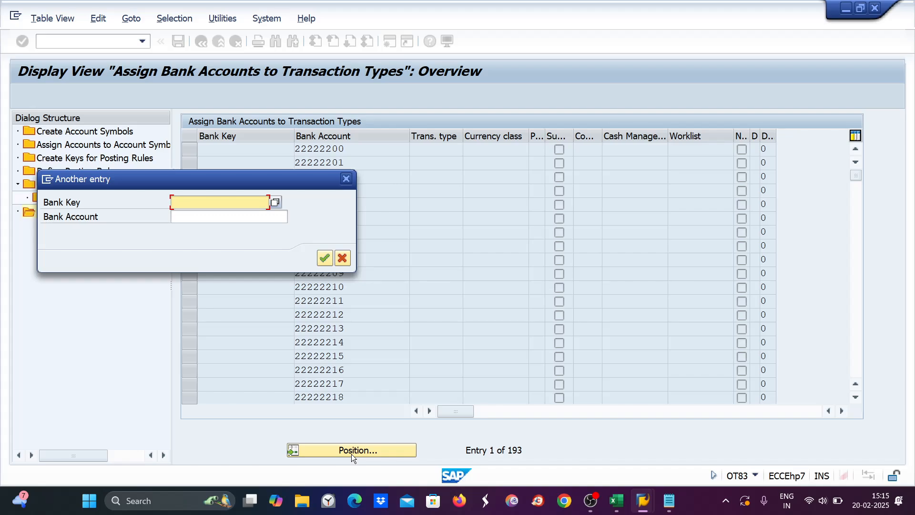
text(HSBC)
key(Return)
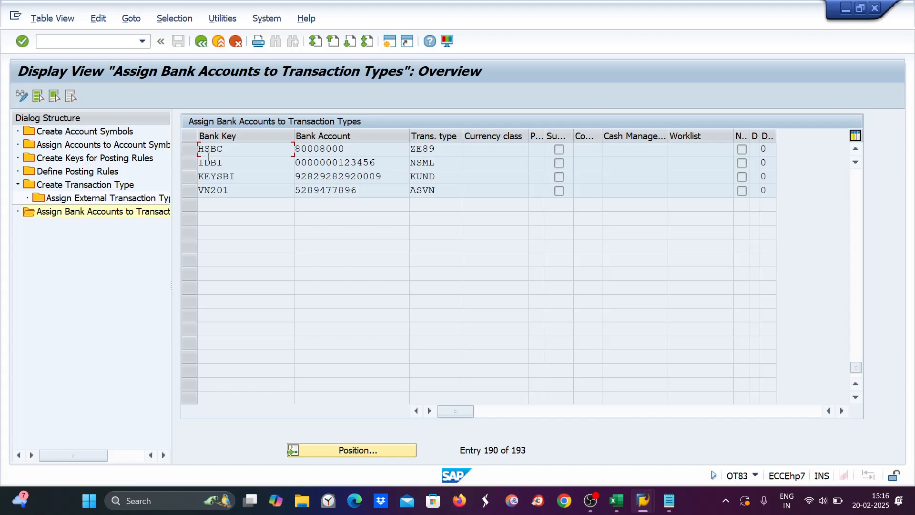
Step: Confirm HSBC's transaction type ZE89 and show its external transaction type assignments
click(184, 148)
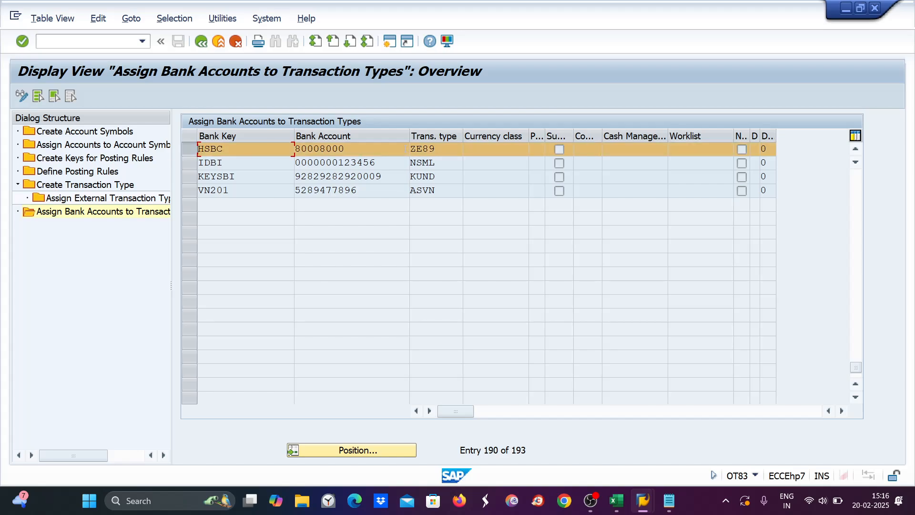
drag(447, 151, 409, 150)
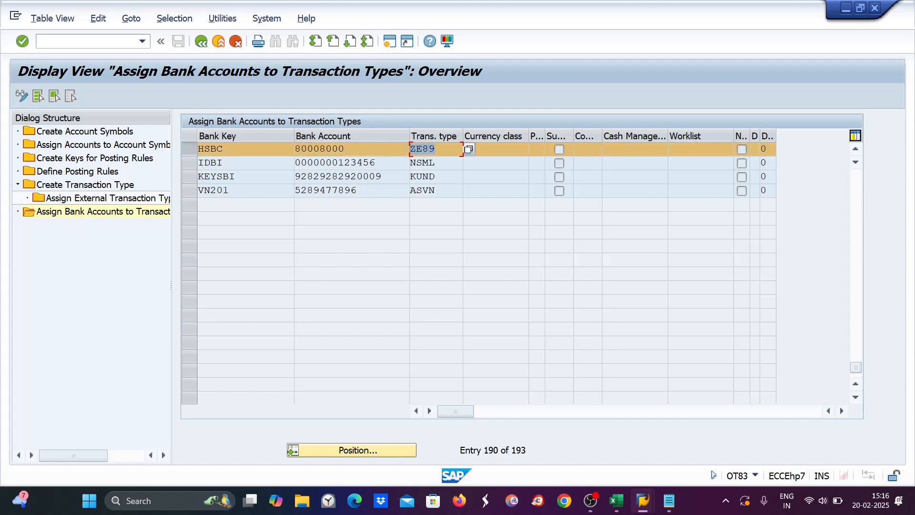
double_click(80, 197)
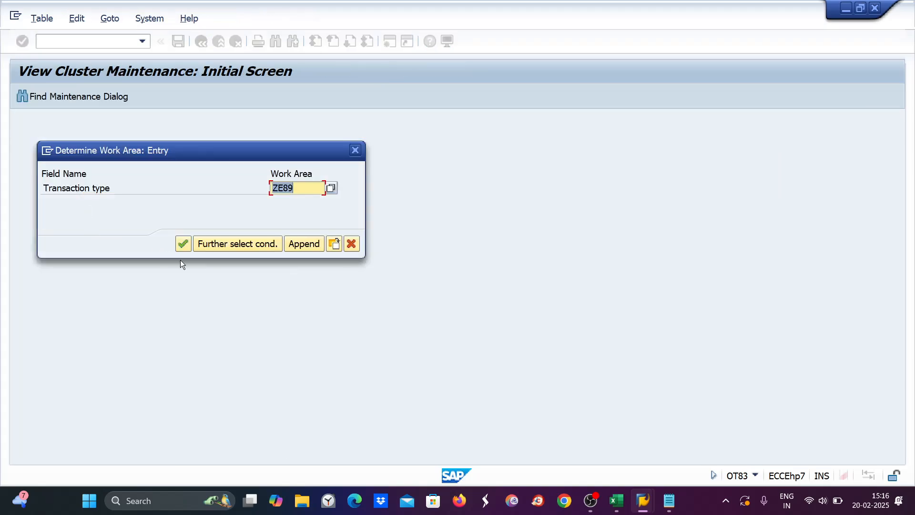
click(186, 245)
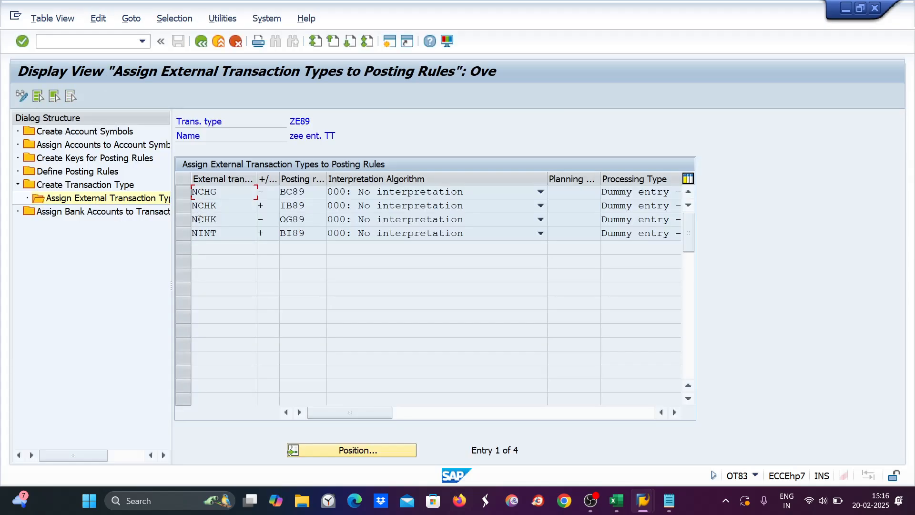
Step: Replace the NCHG code with NCHK in the statement's :61: debit line
click(678, 505)
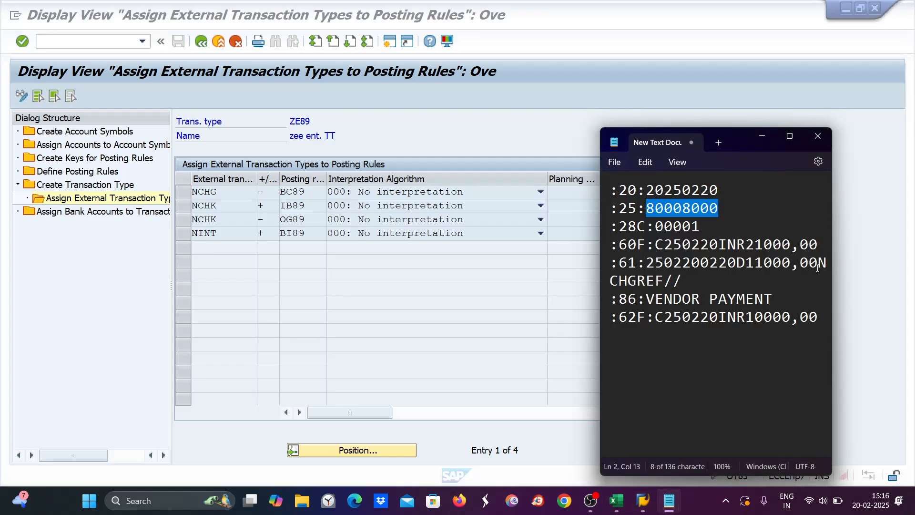
drag(817, 263, 635, 281)
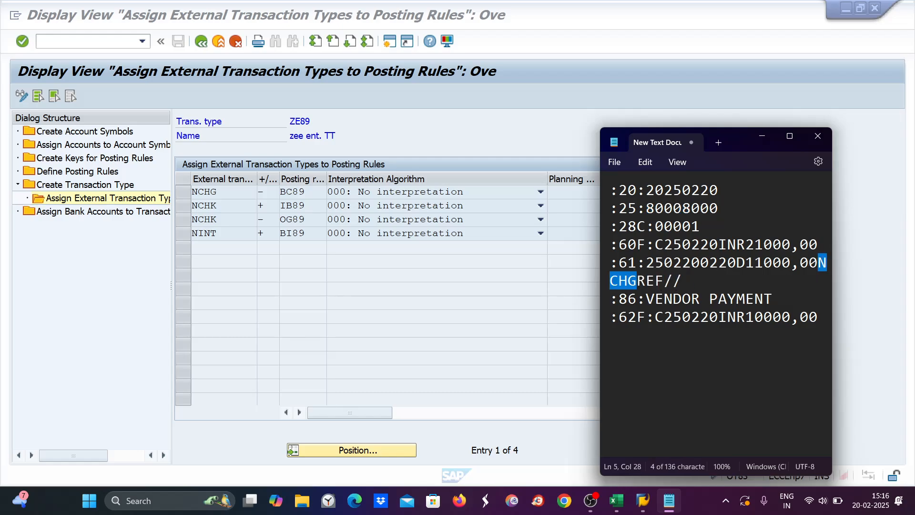
text(N)
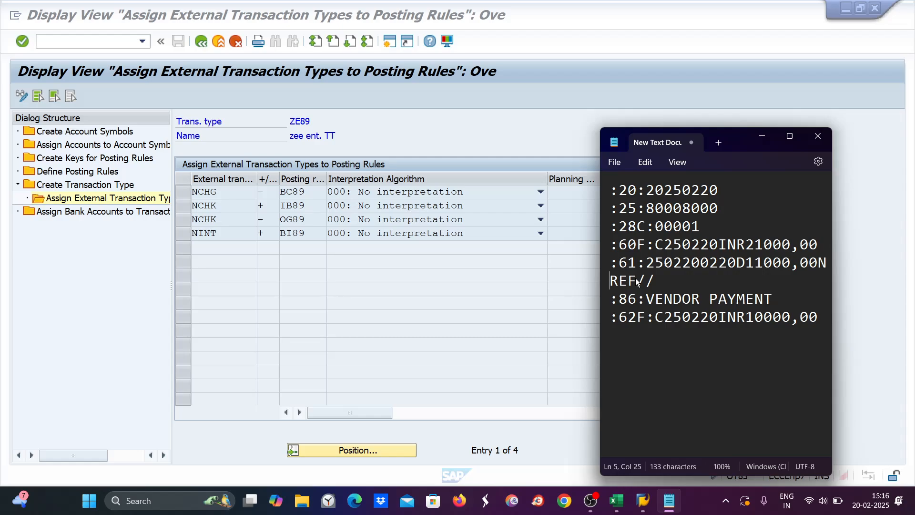
text(CHK)
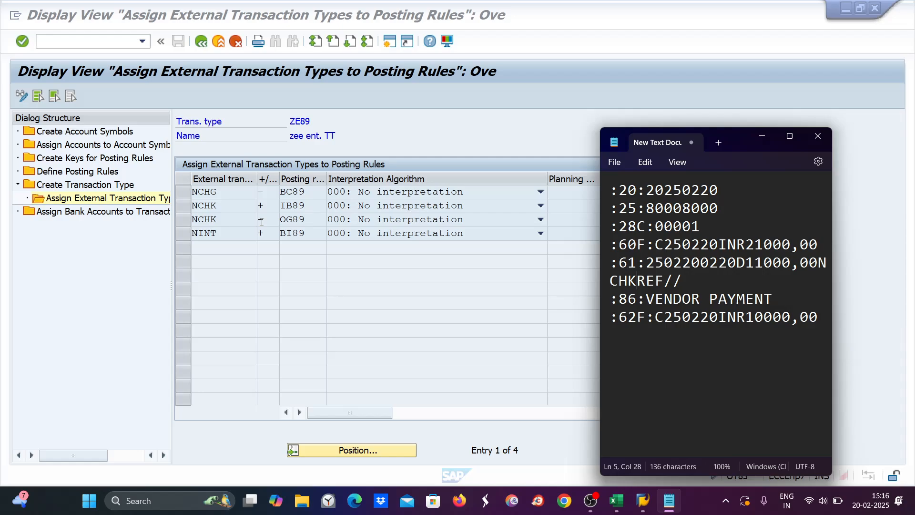
drag(737, 262, 746, 262)
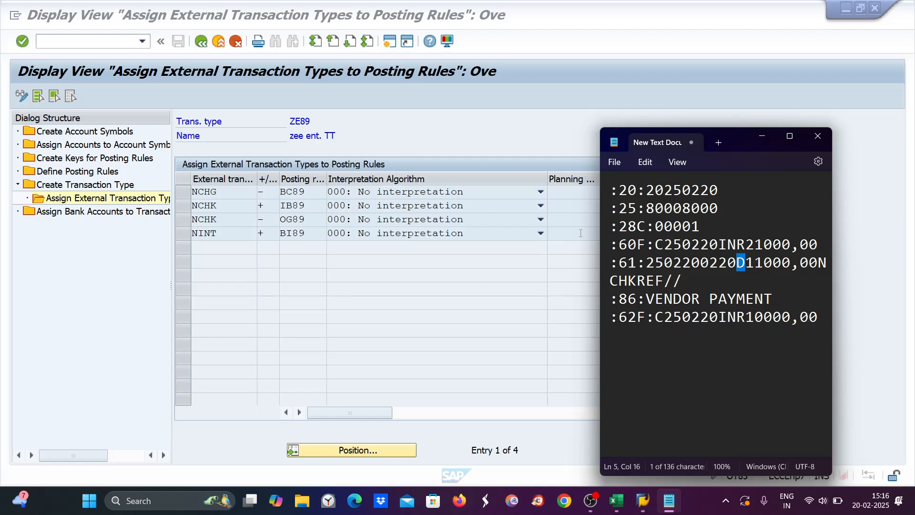
click(192, 221)
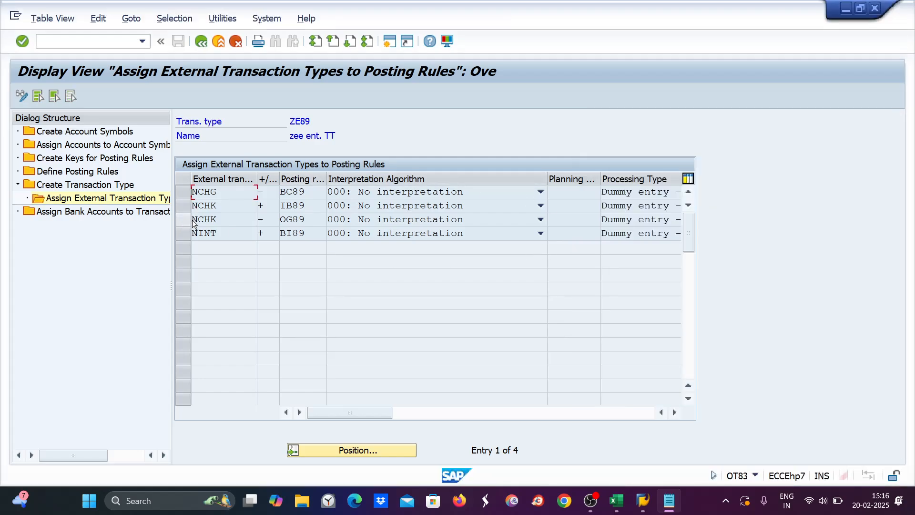
click(185, 219)
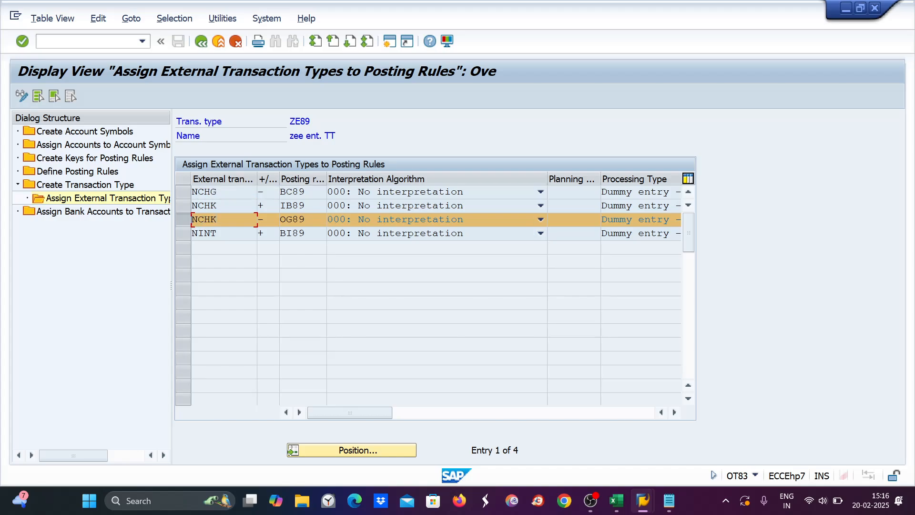
click(267, 221)
double_click(267, 221)
double_click(69, 170)
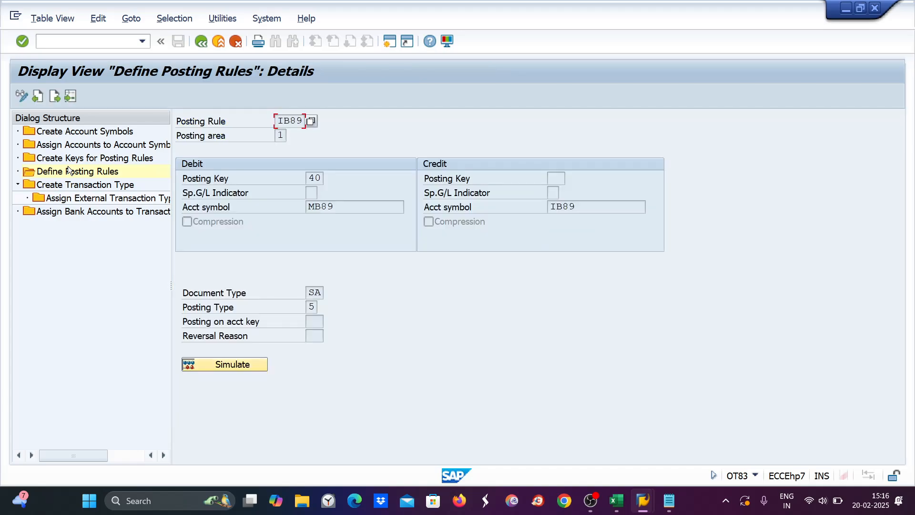
double_click(86, 159)
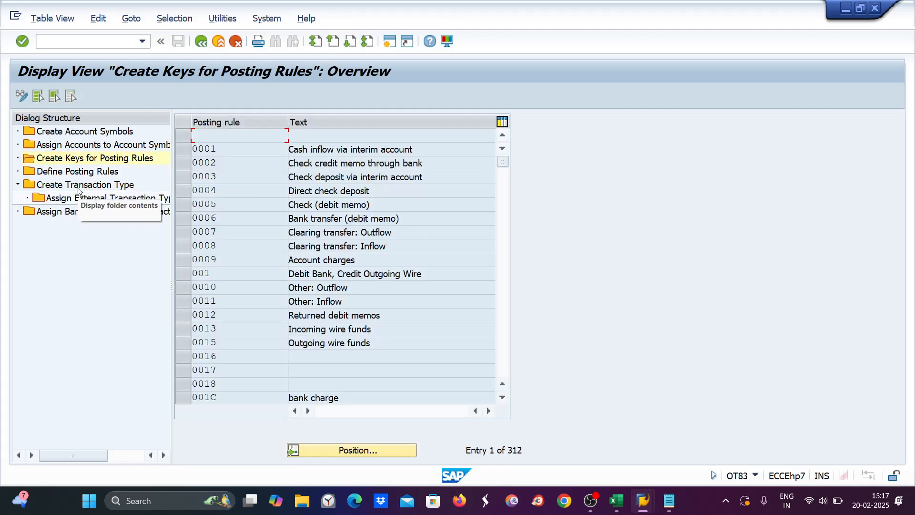
double_click(78, 186)
double_click(90, 196)
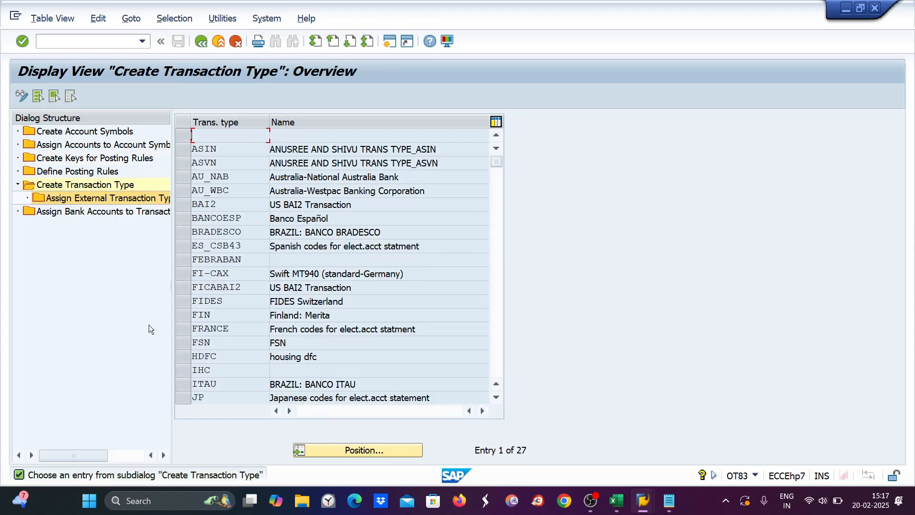
click(370, 450)
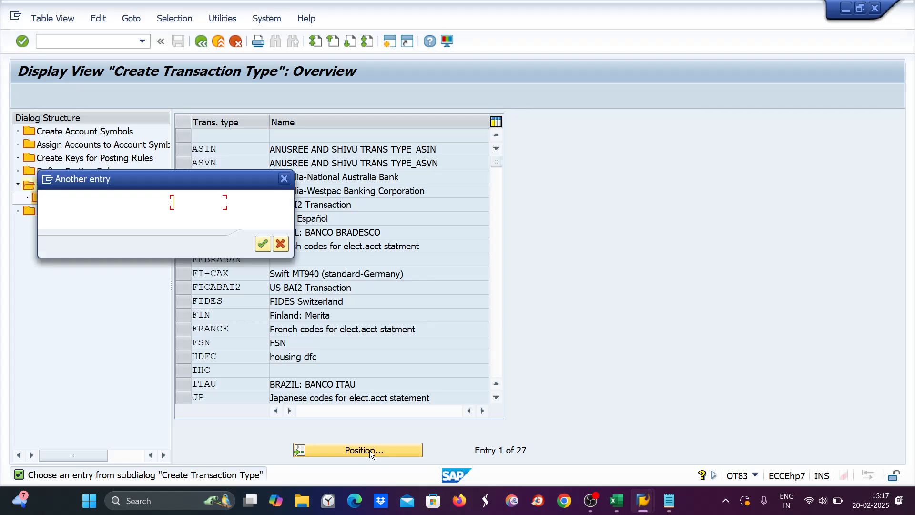
text(ZE89)
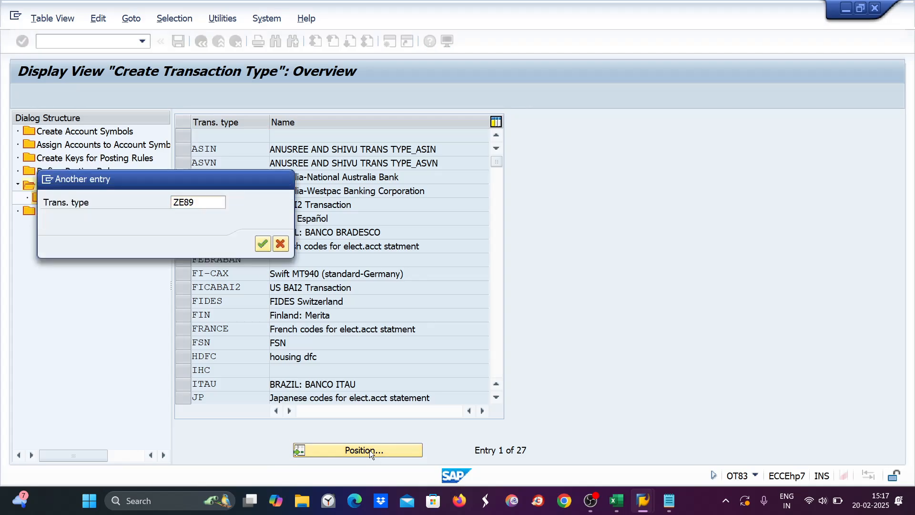
key(Return)
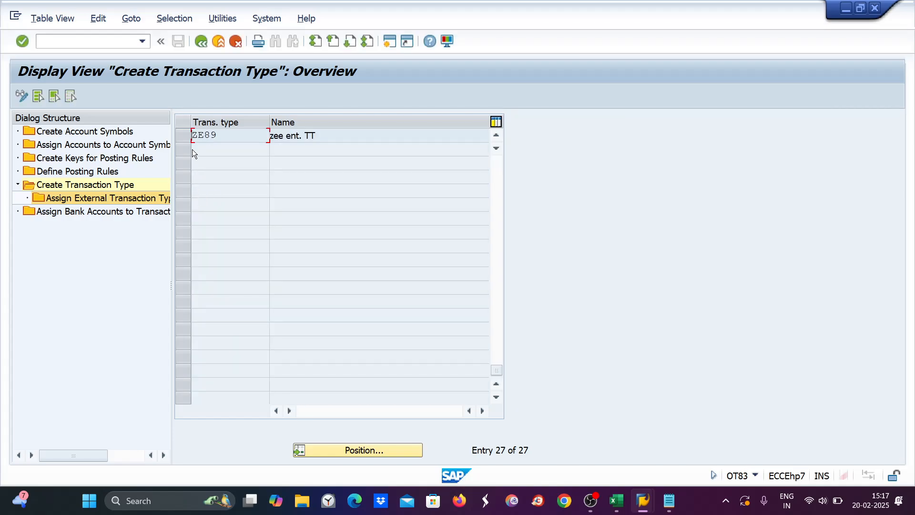
click(184, 135)
double_click(96, 201)
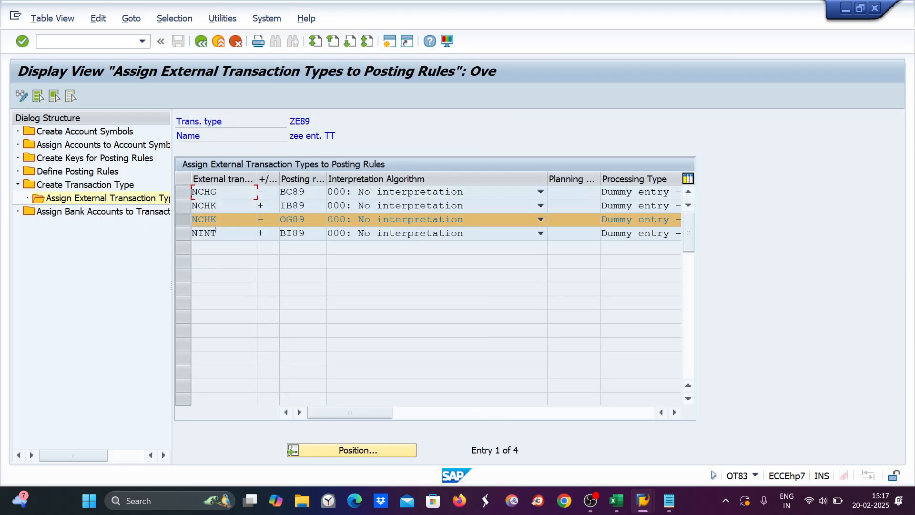
Step: Open the posting rule definitions, jump to the 89 keys, and switch to change mode
drag(306, 219, 281, 220)
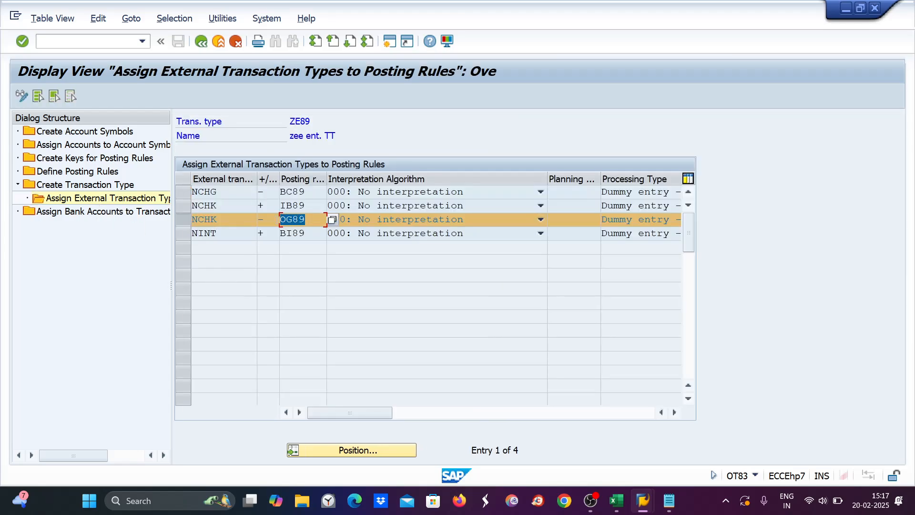
double_click(88, 171)
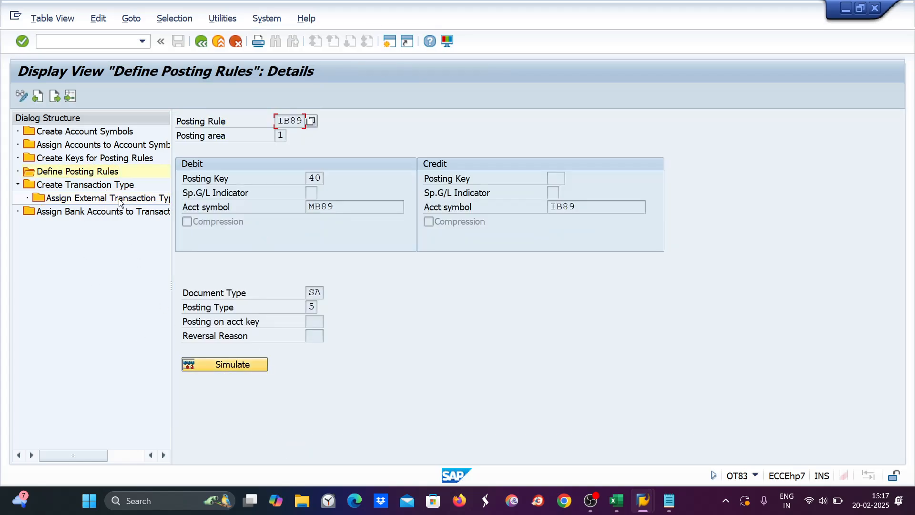
click(70, 171)
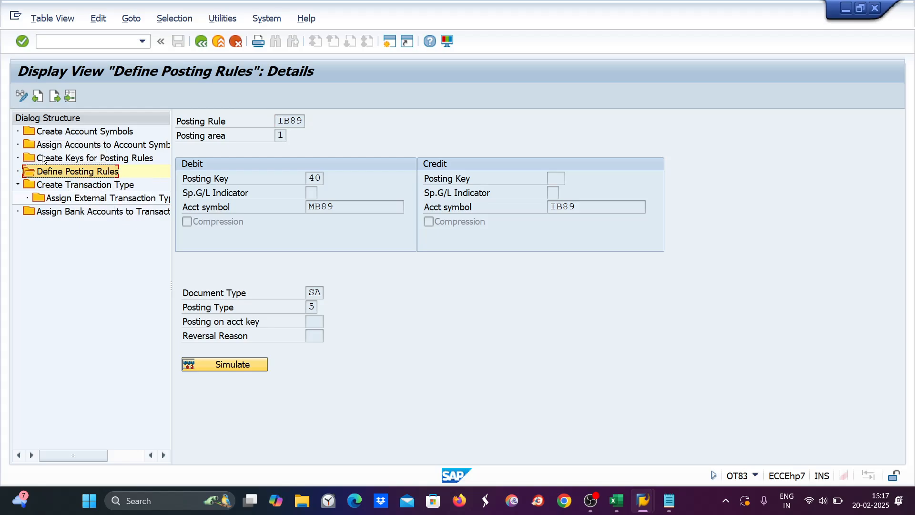
click(66, 162)
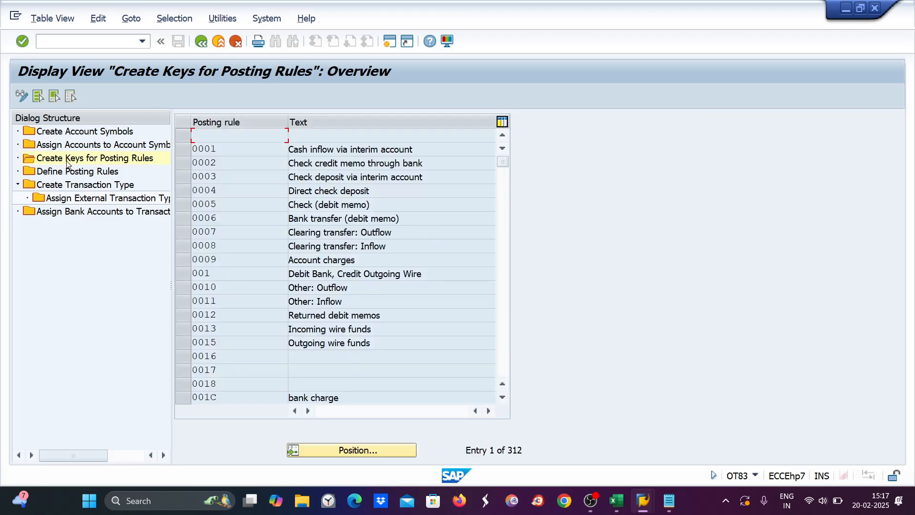
click(355, 451)
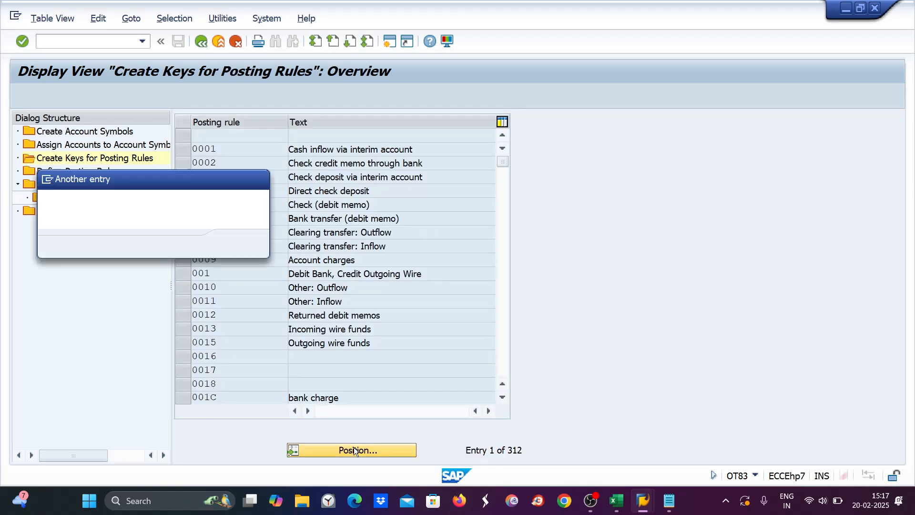
text(89)
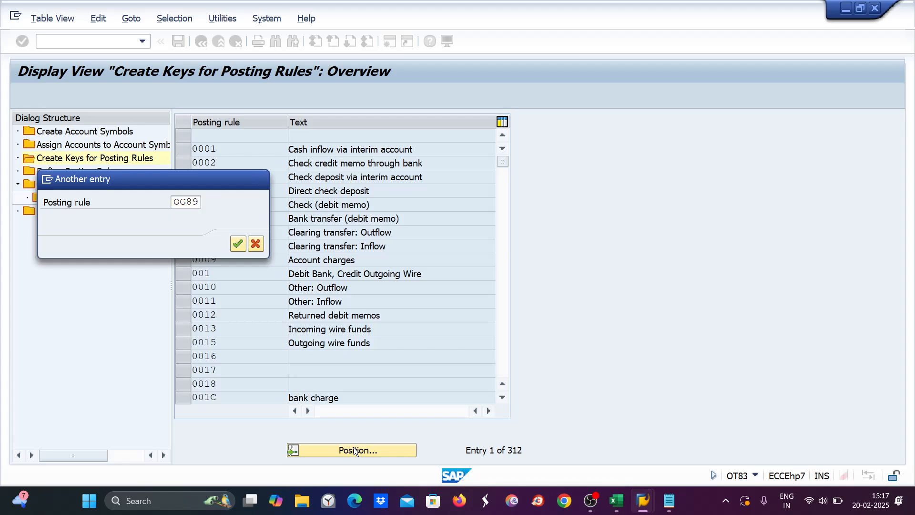
key(Return)
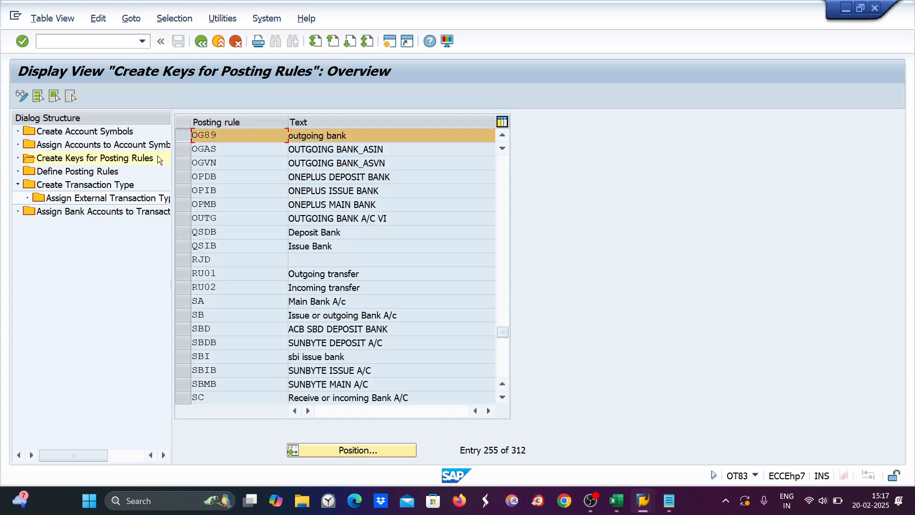
click(71, 171)
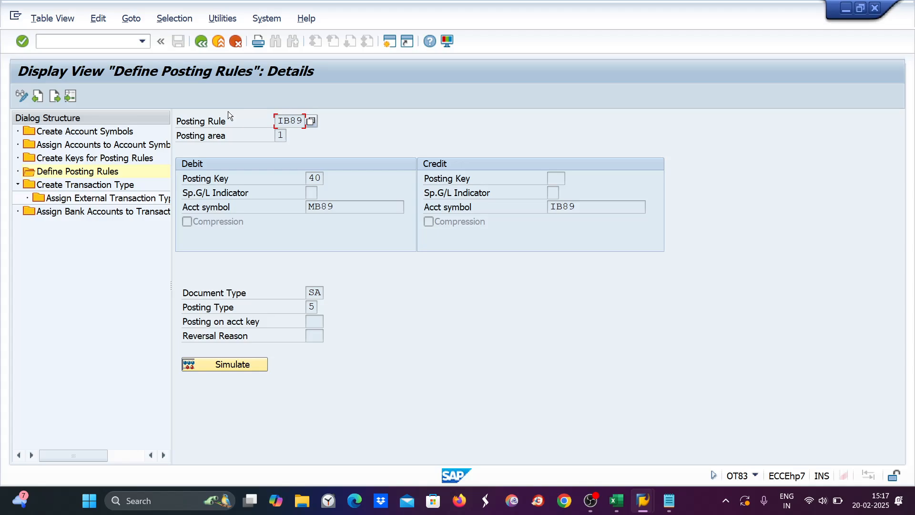
click(20, 96)
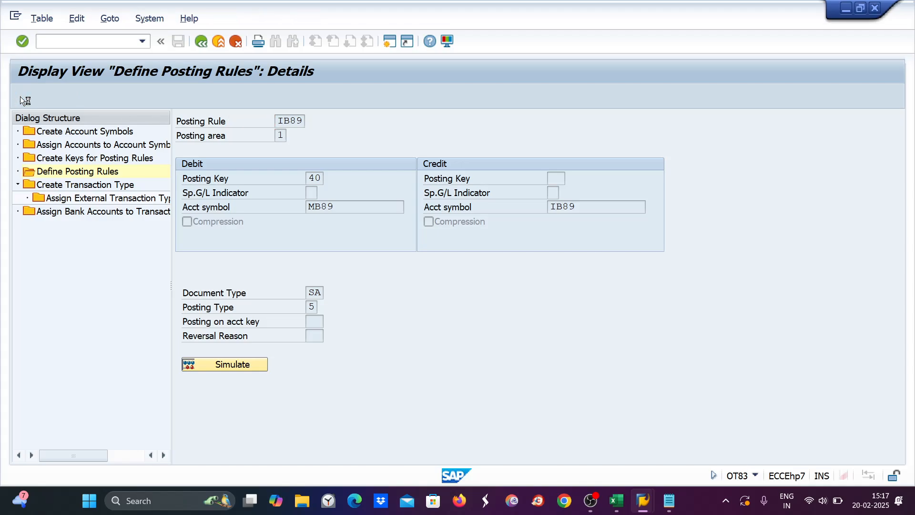
click(153, 360)
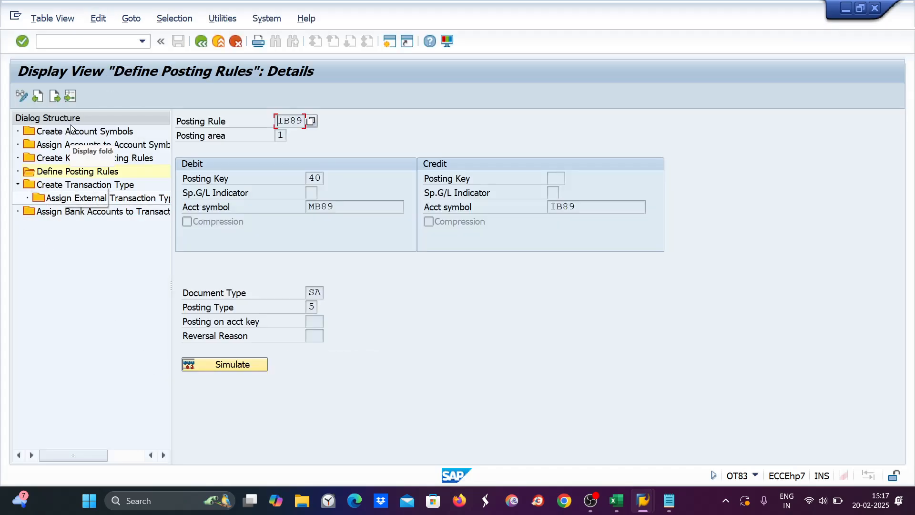
Step: Display posting rule OG89, checking debit symbol OG89 and credit symbol MB89
click(70, 96)
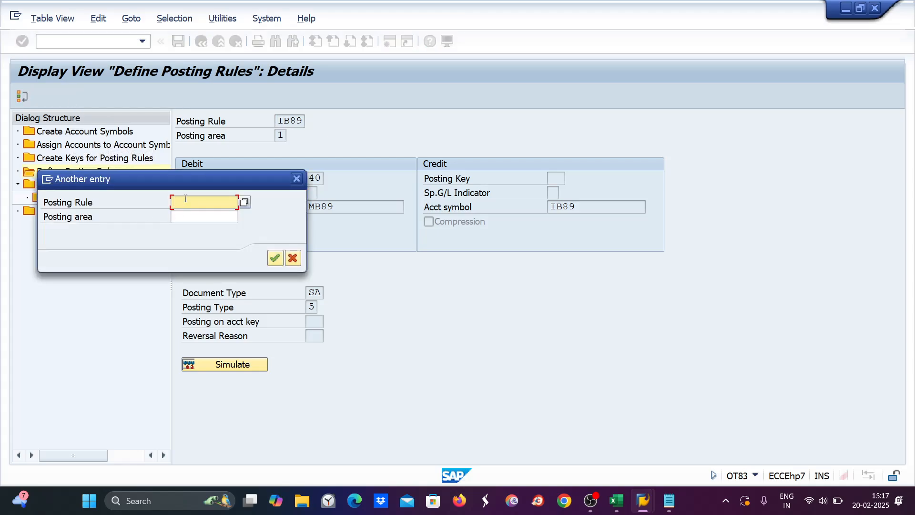
text(OG89)
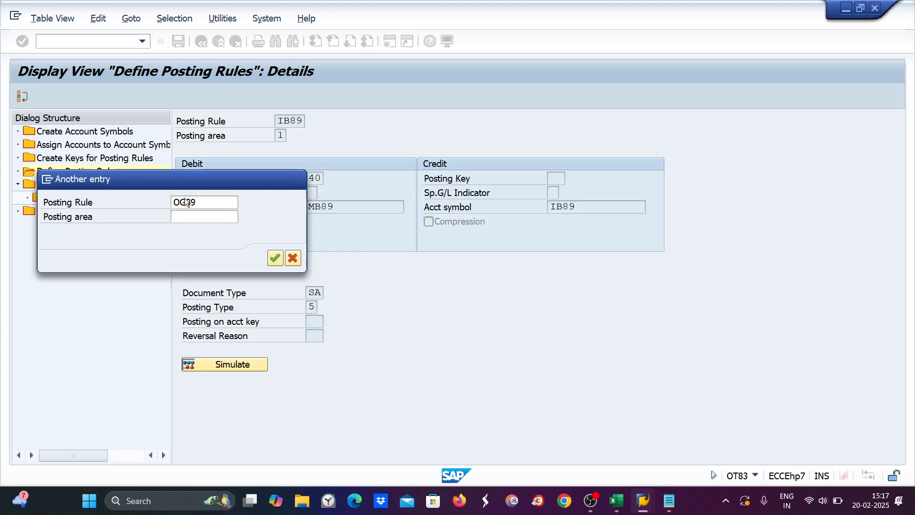
key(Return)
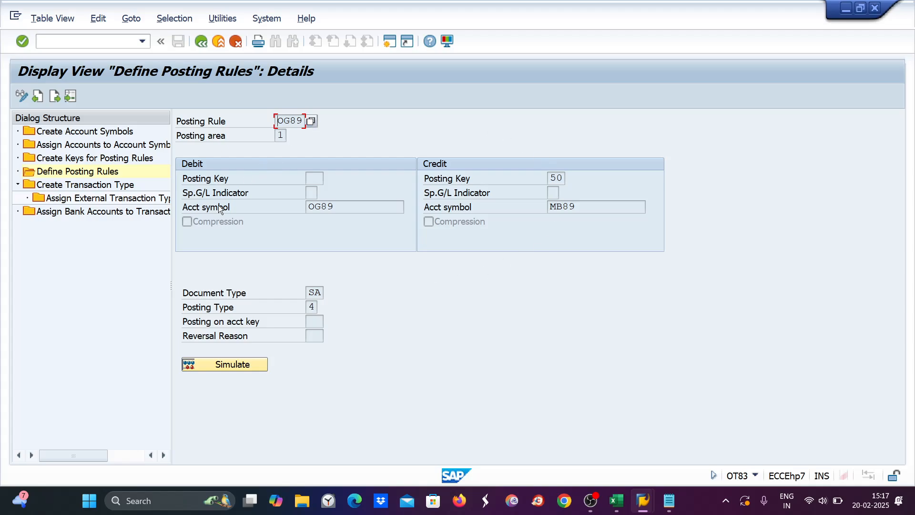
double_click(323, 210)
double_click(580, 209)
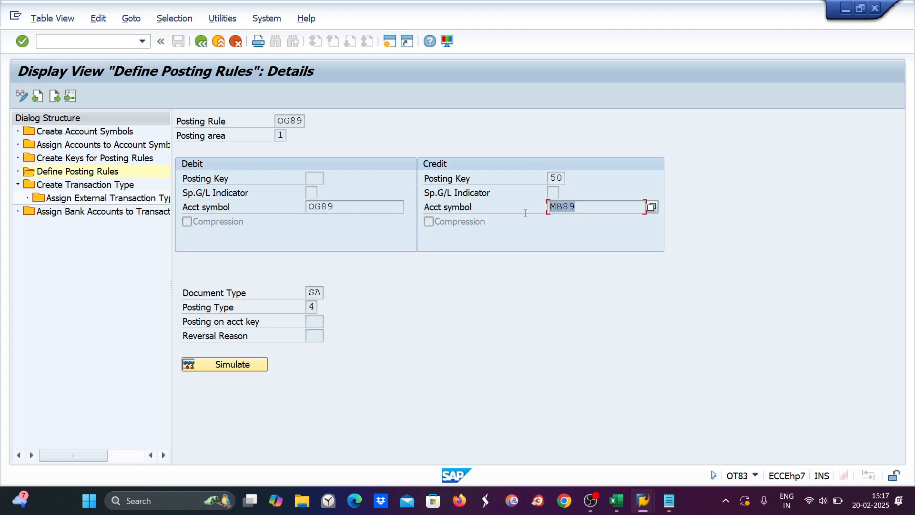
double_click(42, 143)
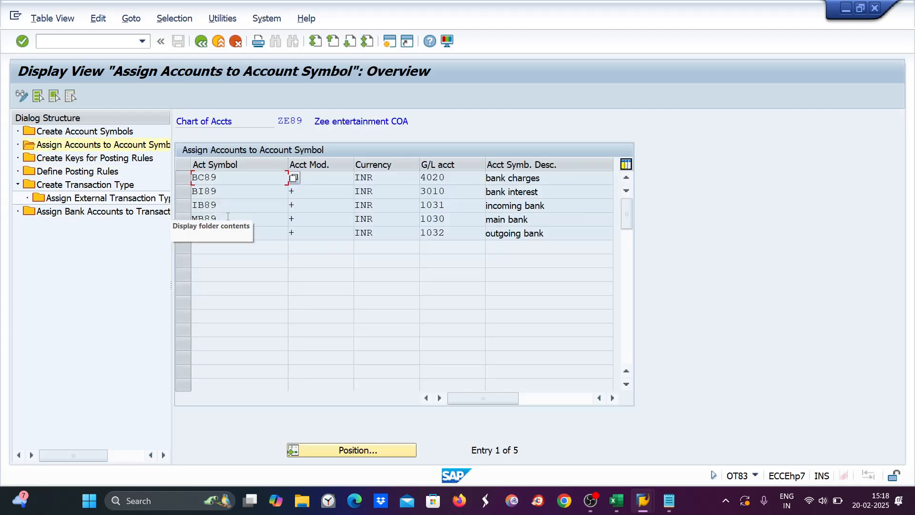
Step: Compare MB89 and OG89 entries, backed by G/L accounts 1030 and 1032
double_click(184, 232)
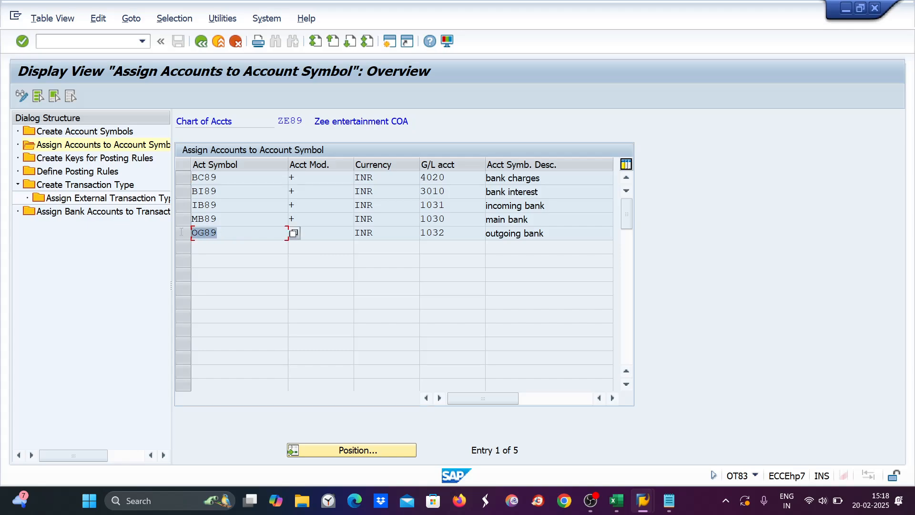
double_click(231, 220)
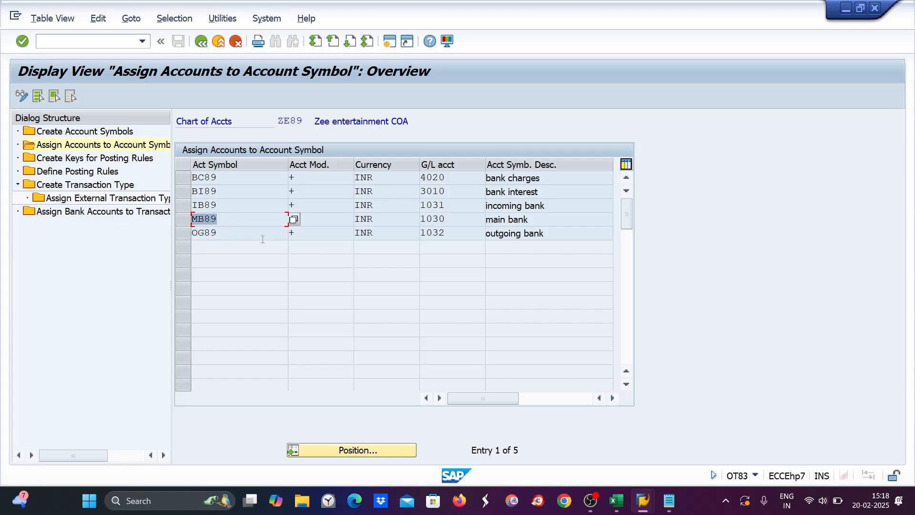
double_click(262, 238)
double_click(240, 219)
double_click(451, 219)
double_click(468, 232)
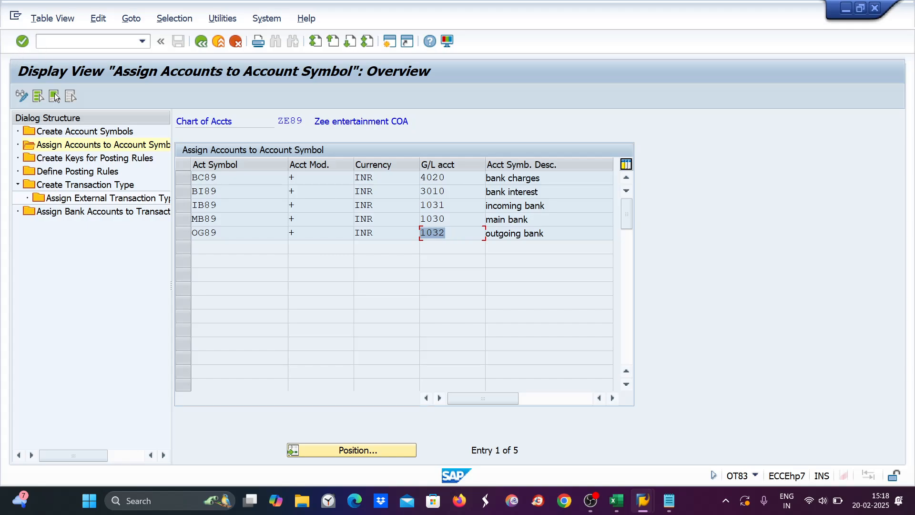
Step: Restart account symbol maintenance with /NOT83
click(62, 43)
text(/NOT83)
key(Return)
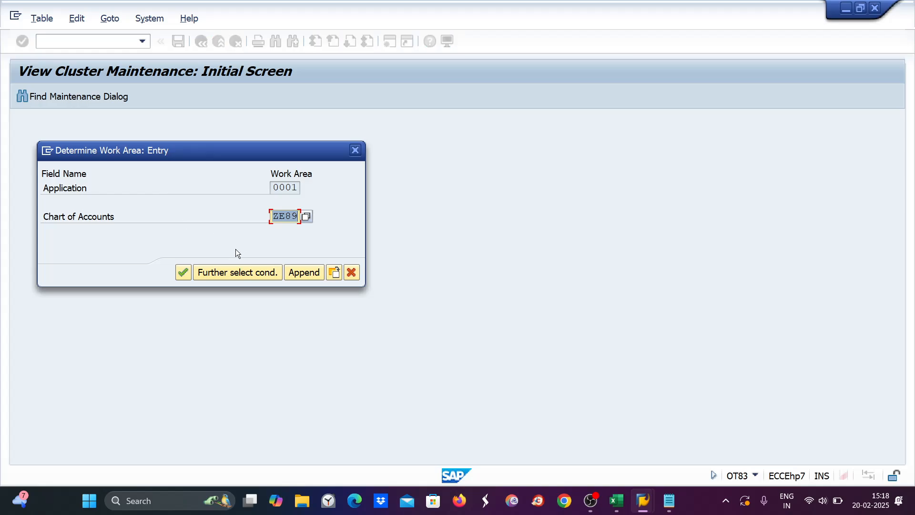
Step: Open the account-symbol assignments for work area ZE89
click(183, 272)
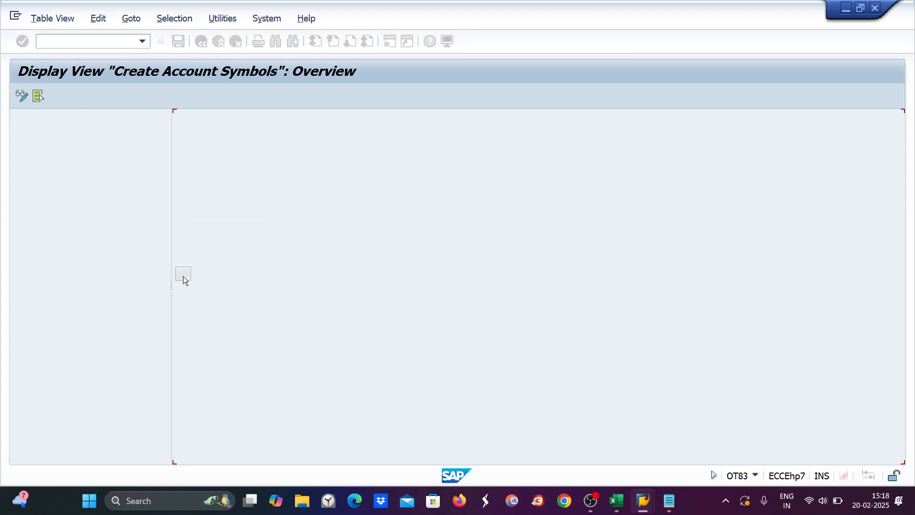
click(89, 143)
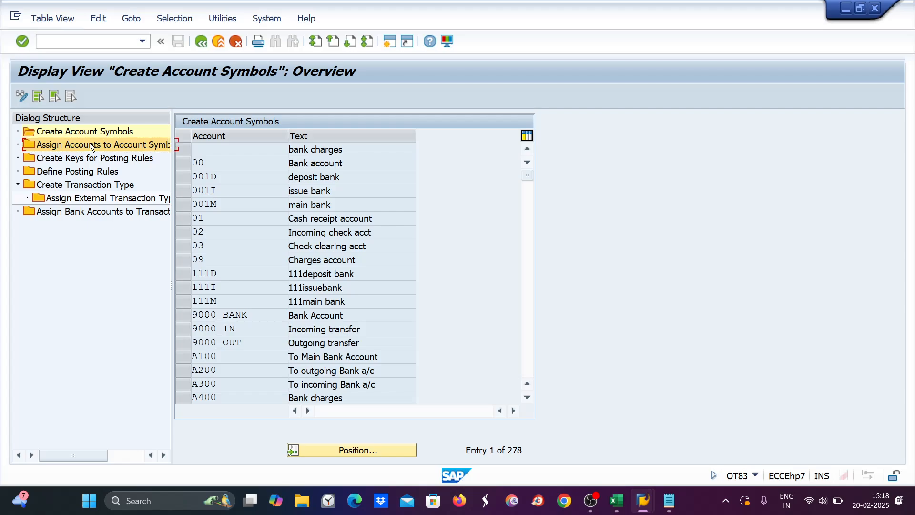
double_click(89, 143)
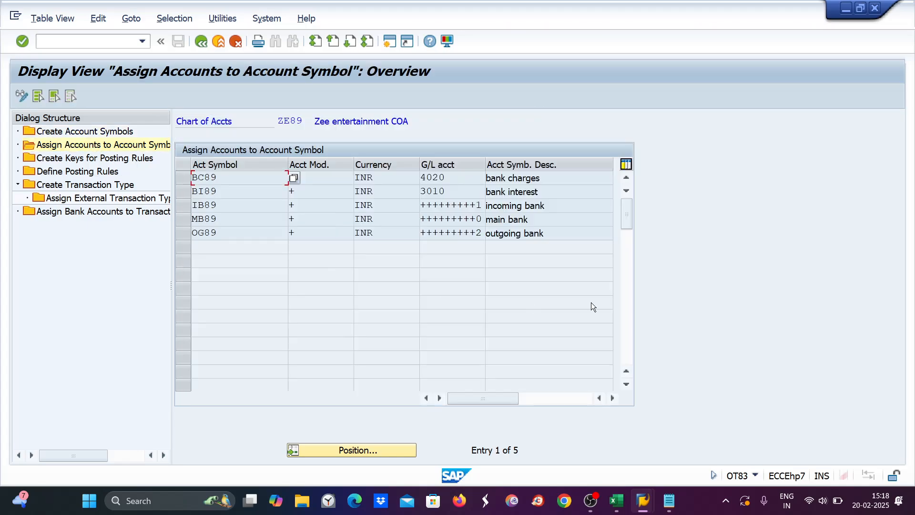
Step: Check the MB89 main bank and OG89 outgoing bank entries, then bring up the MT940 statement
click(225, 219)
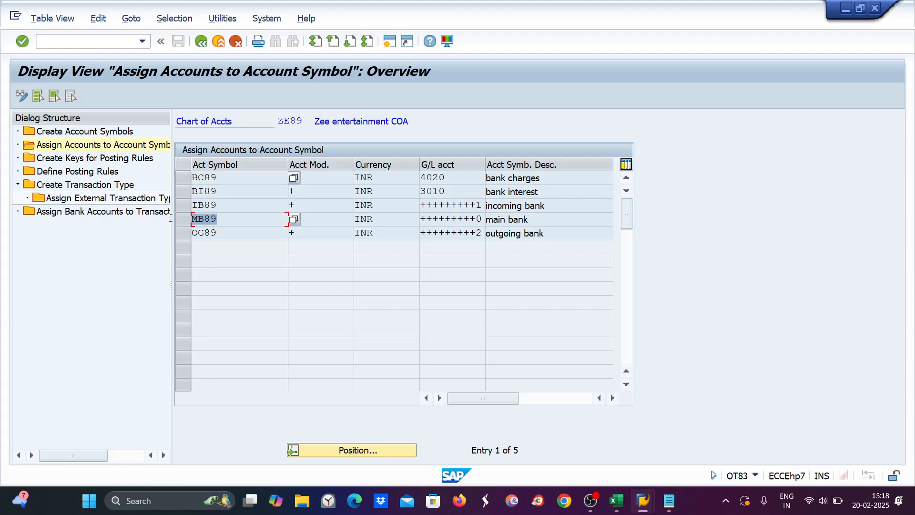
click(231, 235)
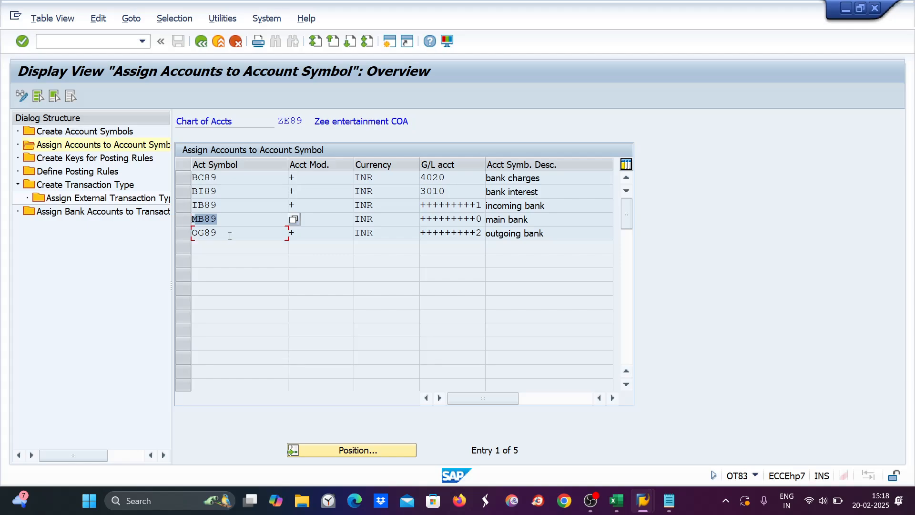
click(534, 219)
click(566, 232)
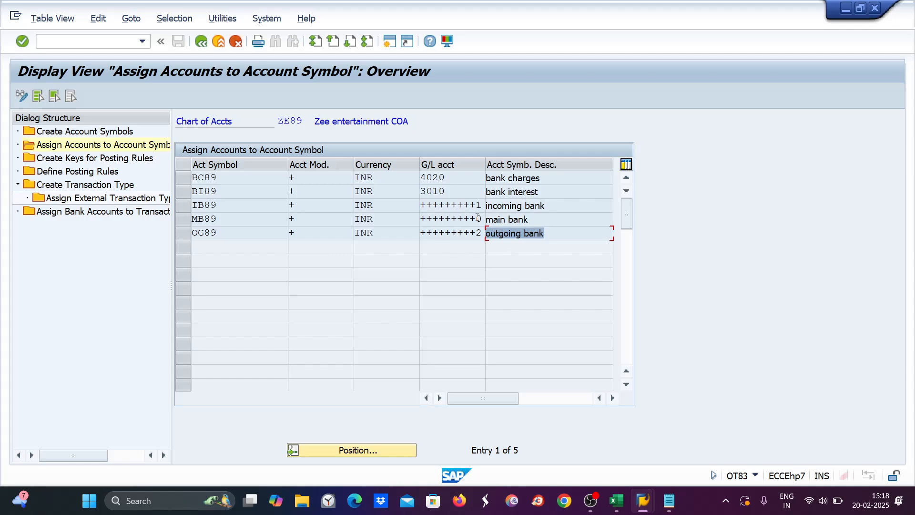
click(669, 500)
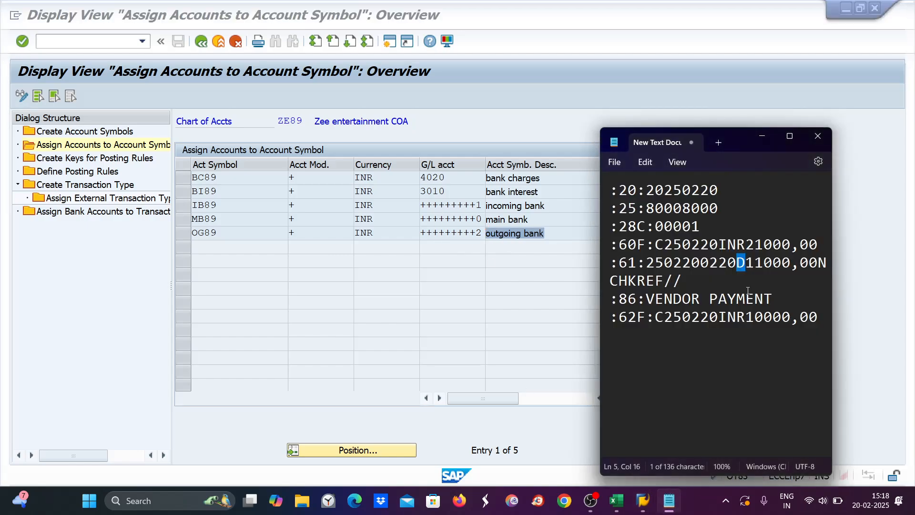
Step: Select the bank account number on the statement's :25: line, cross-checking OG89 in SAP
drag(646, 209, 722, 211)
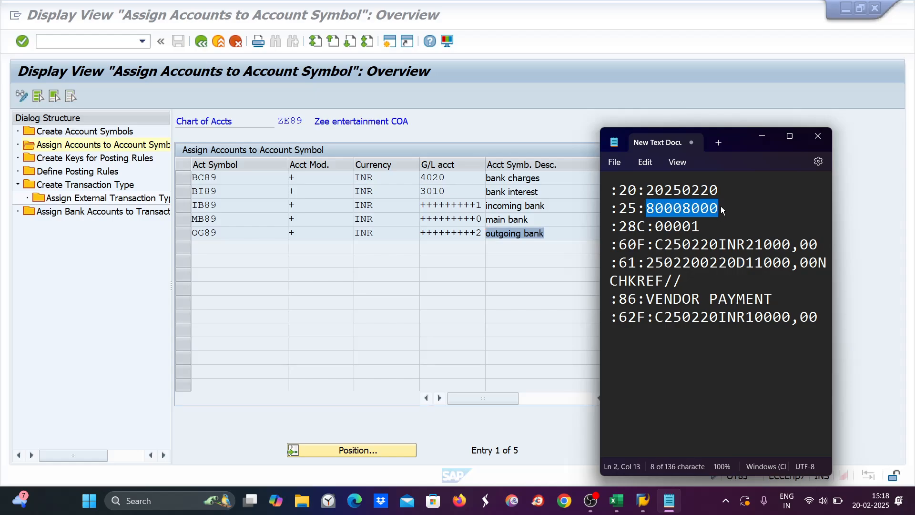
click(499, 220)
click(500, 234)
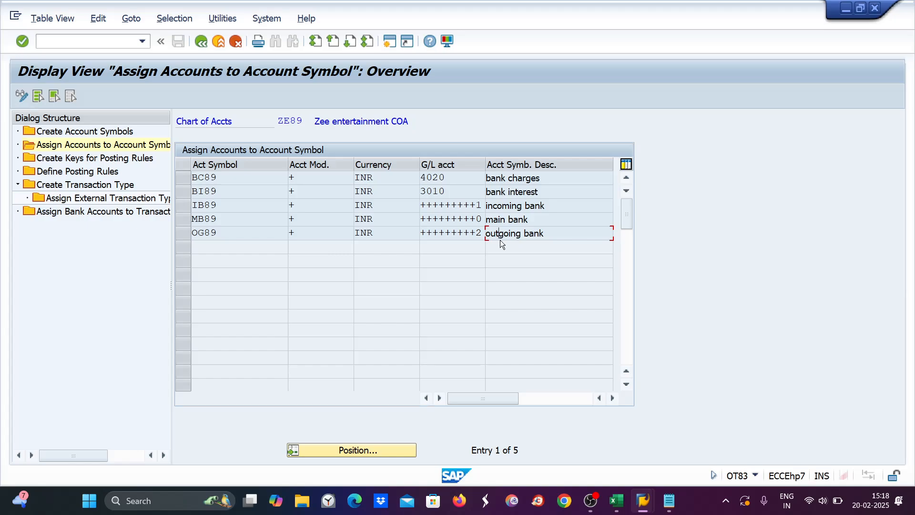
click(669, 500)
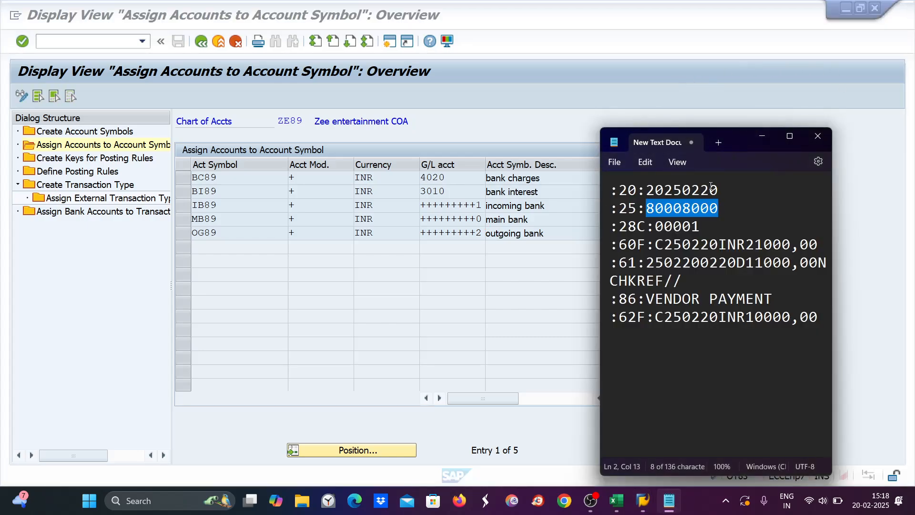
click(650, 209)
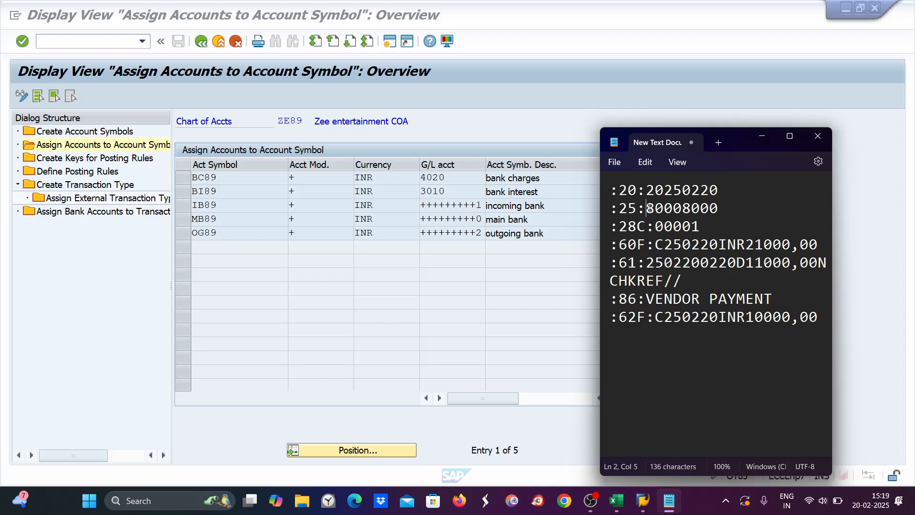
drag(650, 208, 719, 213)
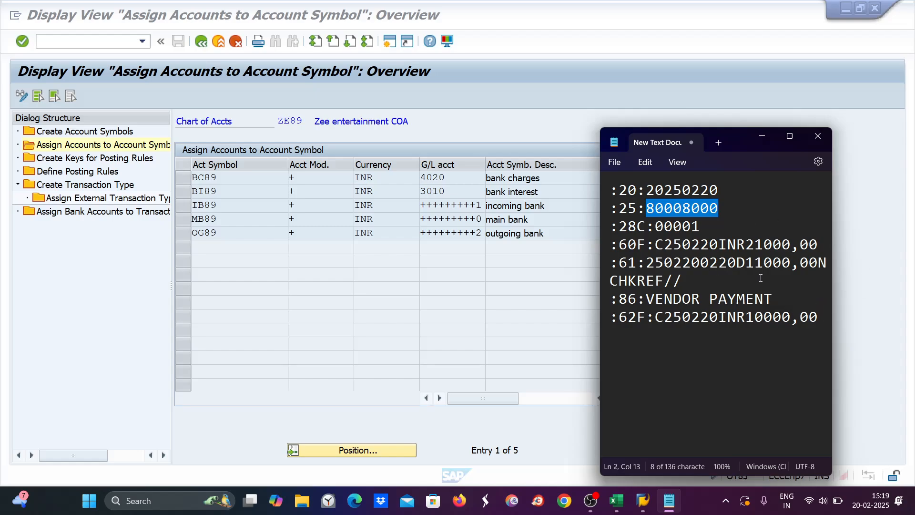
Step: Save the statement text file and close Notepad
click(619, 162)
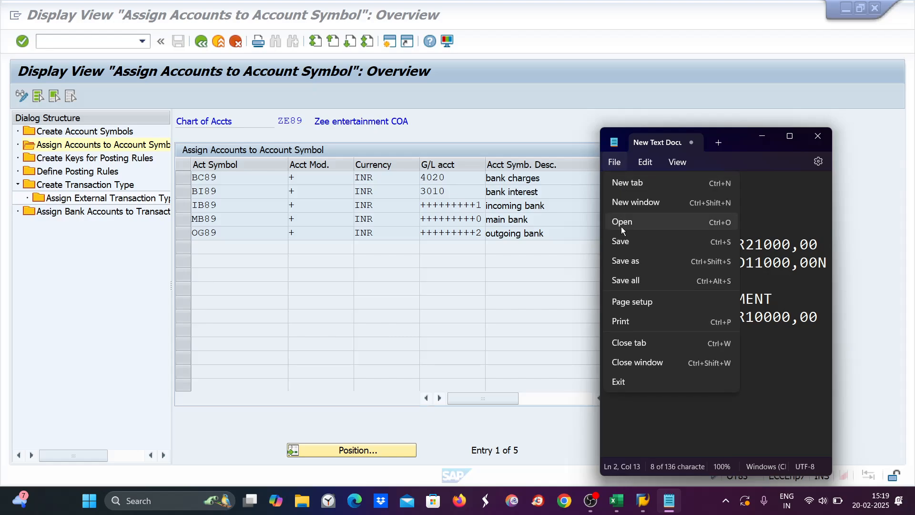
click(622, 240)
click(819, 136)
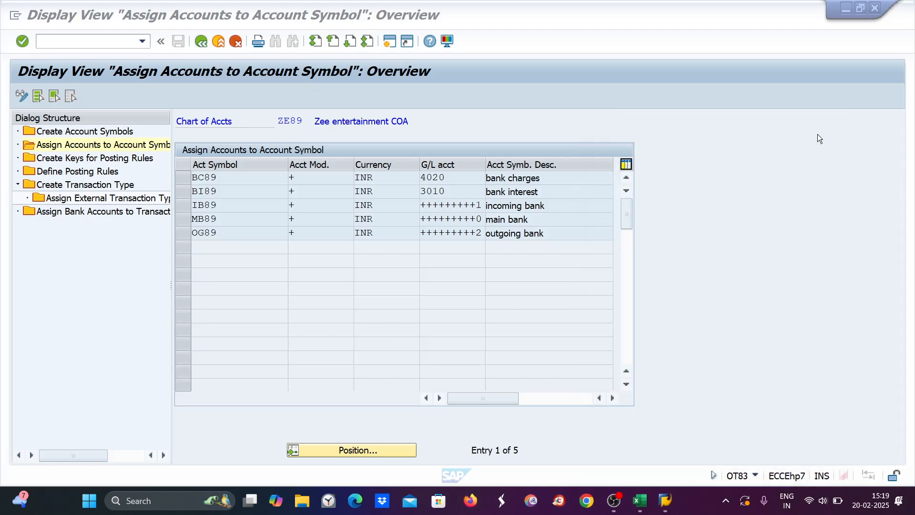
Step: Close the Change View and Display View sessions, keeping the G/L account display session
mouse_move(662, 506)
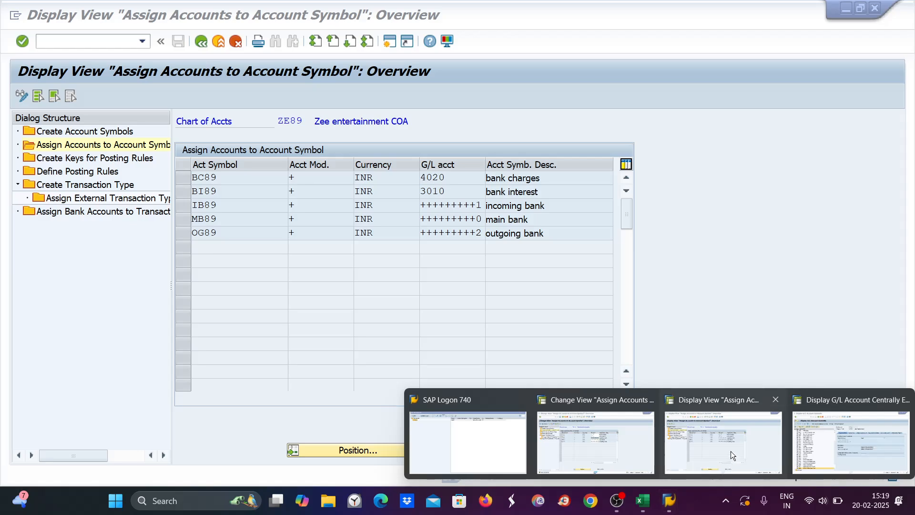
click(629, 430)
click(648, 399)
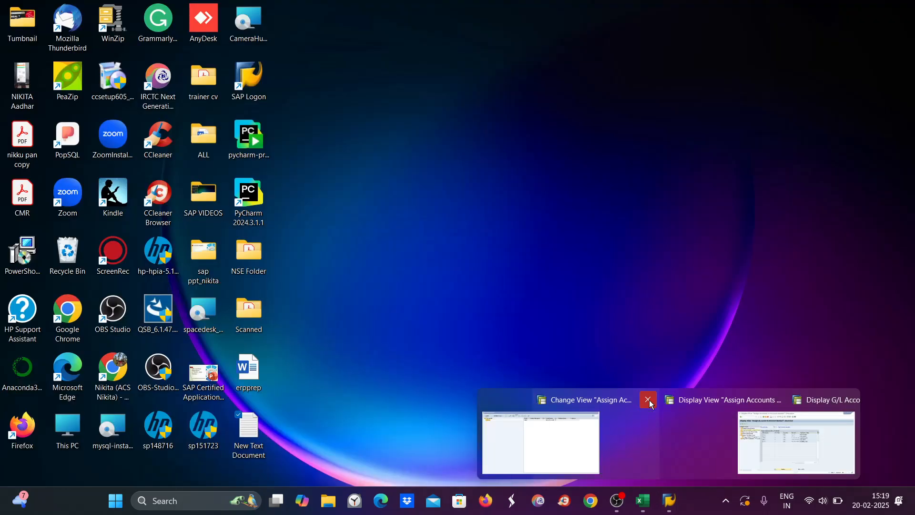
click(721, 401)
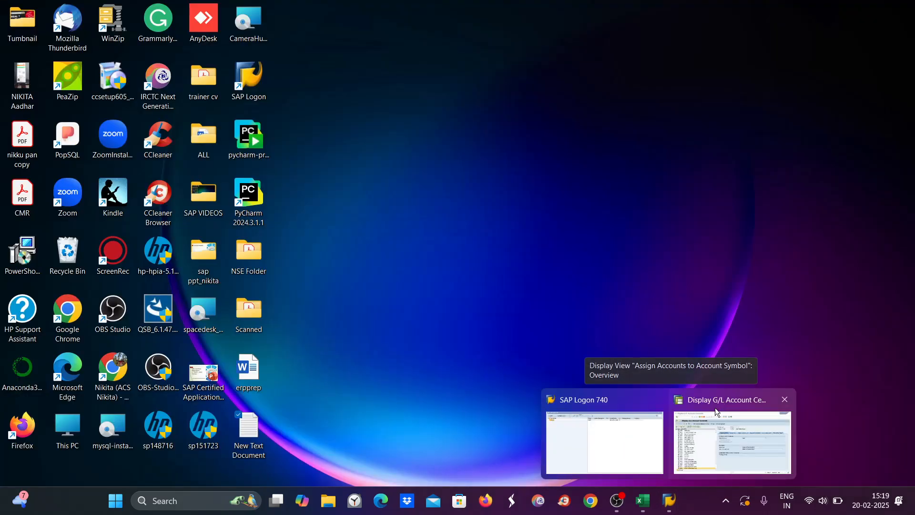
click(742, 427)
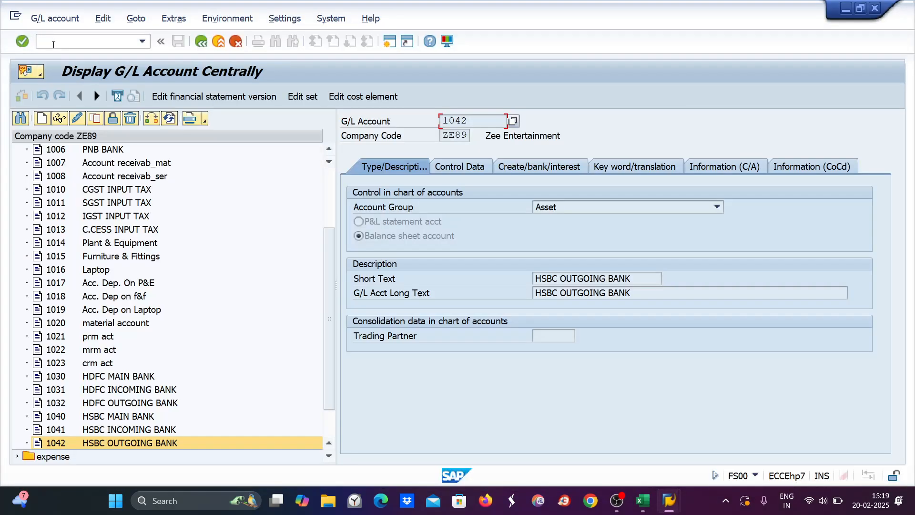
Step: Open the G/L account line item report with /NFBL3N
click(54, 44)
text(/NFBL3N)
key(Return)
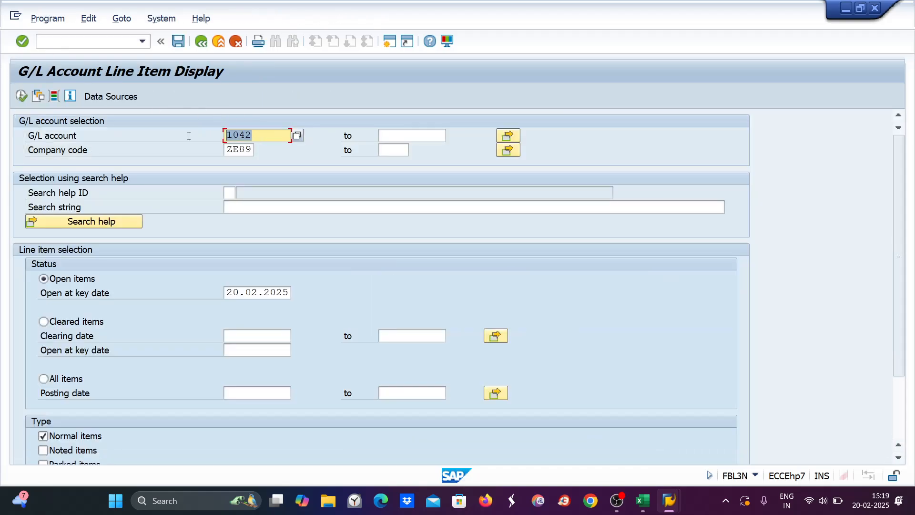
Step: Run the line item report for account 1030, showing 21,000 INR open, then return to selection
text(1030)
click(21, 95)
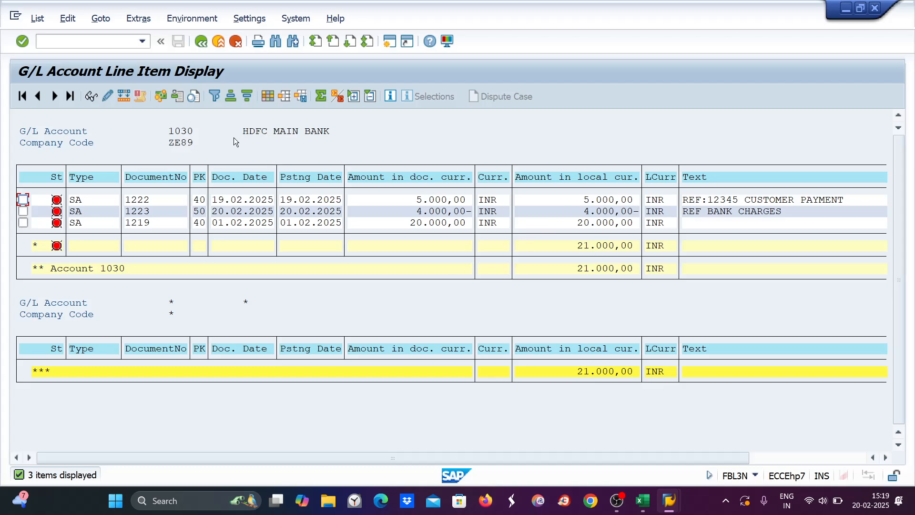
click(46, 45)
text(/NFBL3N)
key(Return)
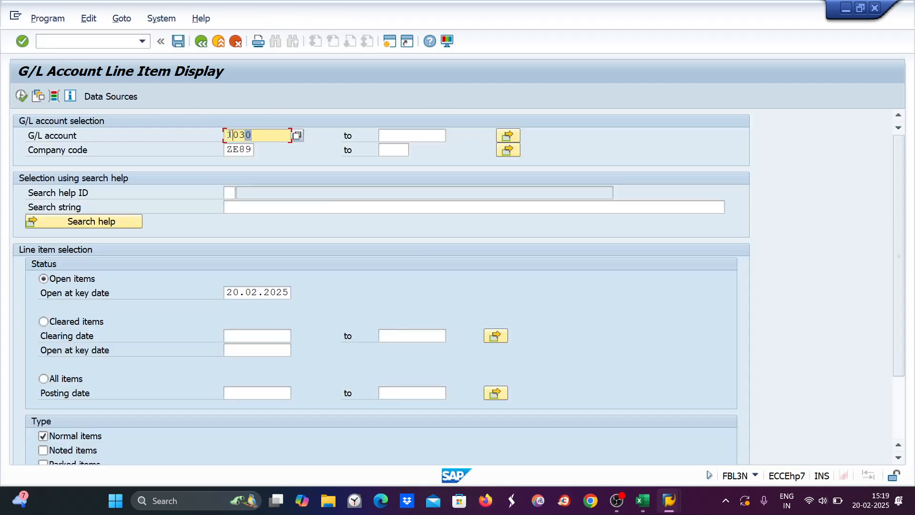
Step: Run the line item report for account 1040, which returns no open items
text(1040)
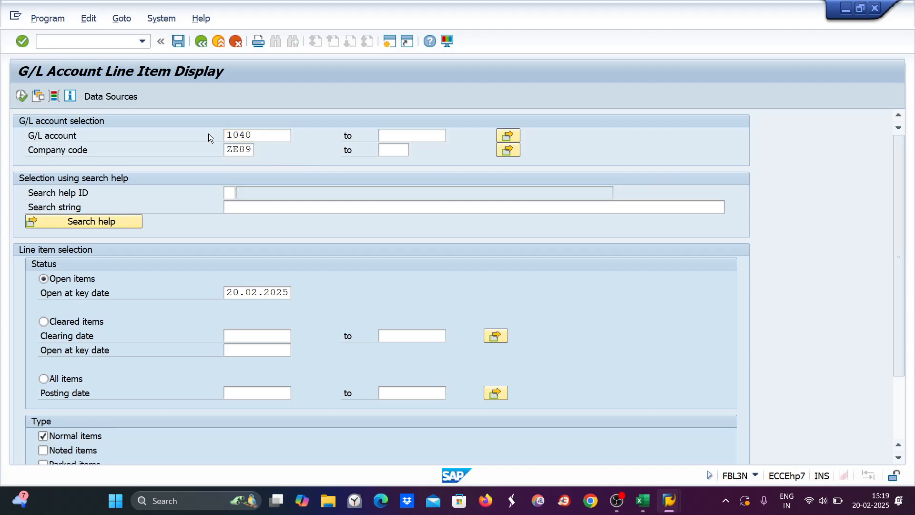
click(21, 96)
click(21, 96)
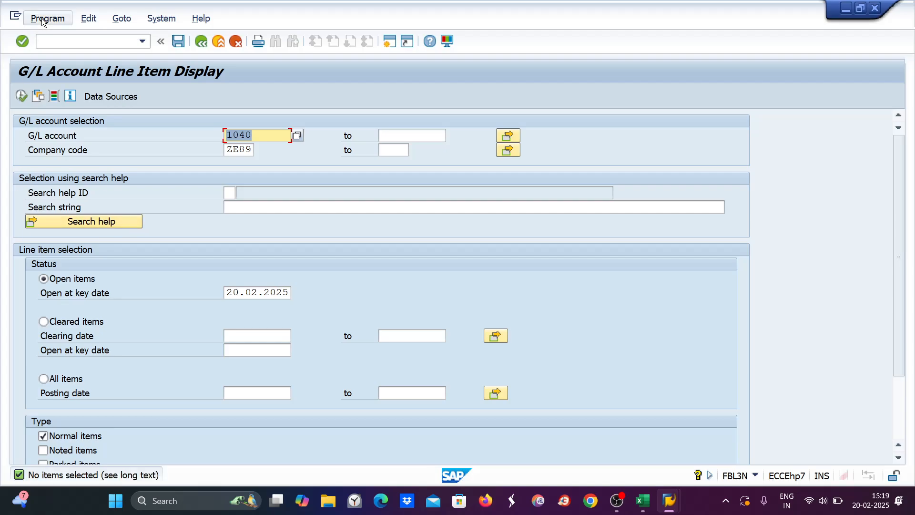
click(39, 41)
text(/NFB50)
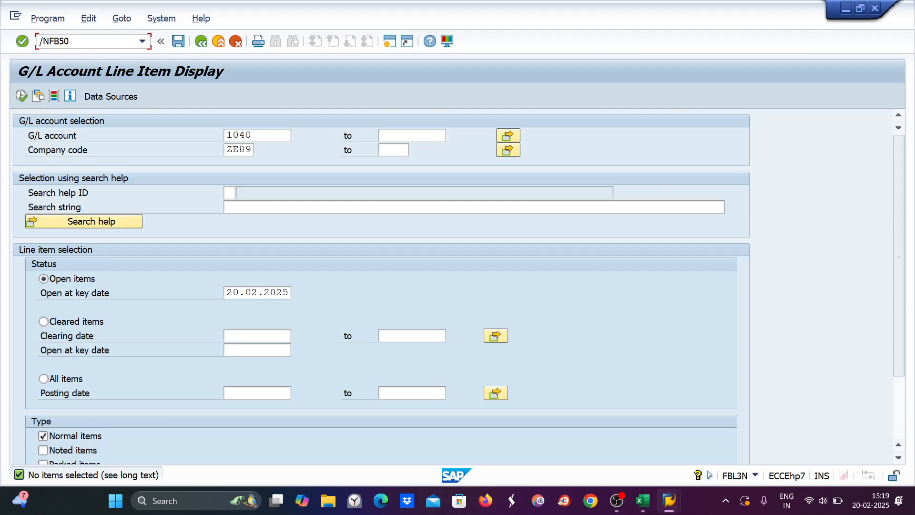
Step: Start the G/L account document with document and posting date 12.02.2025
key(Return)
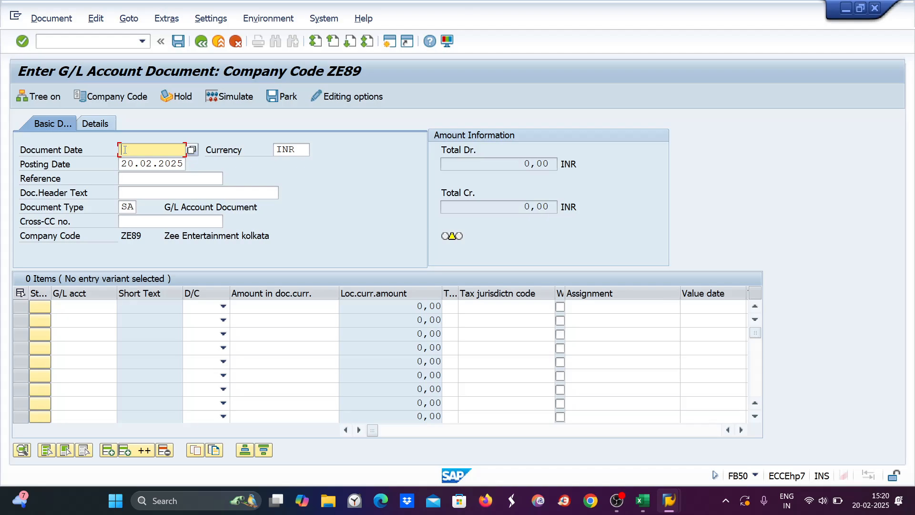
text(12.02.2025)
drag(123, 149, 196, 150)
key(ctrl+c)
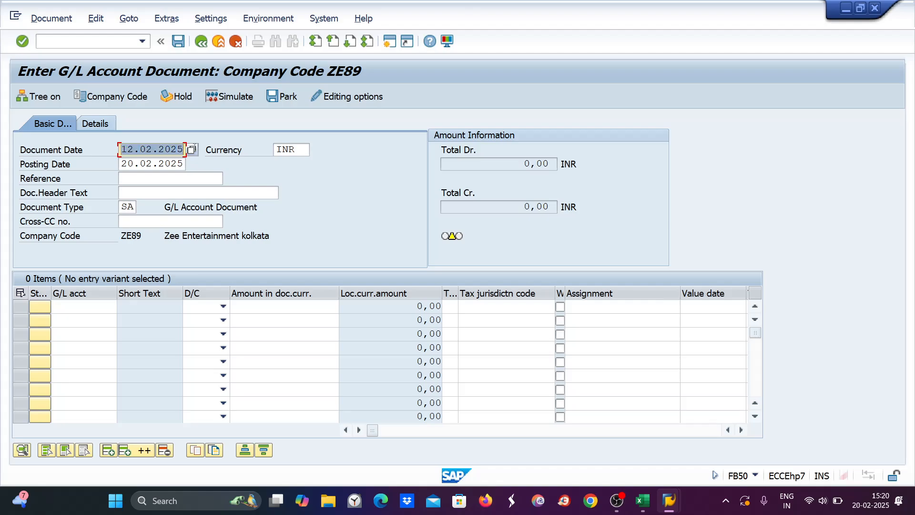
click(196, 150)
drag(123, 163, 185, 164)
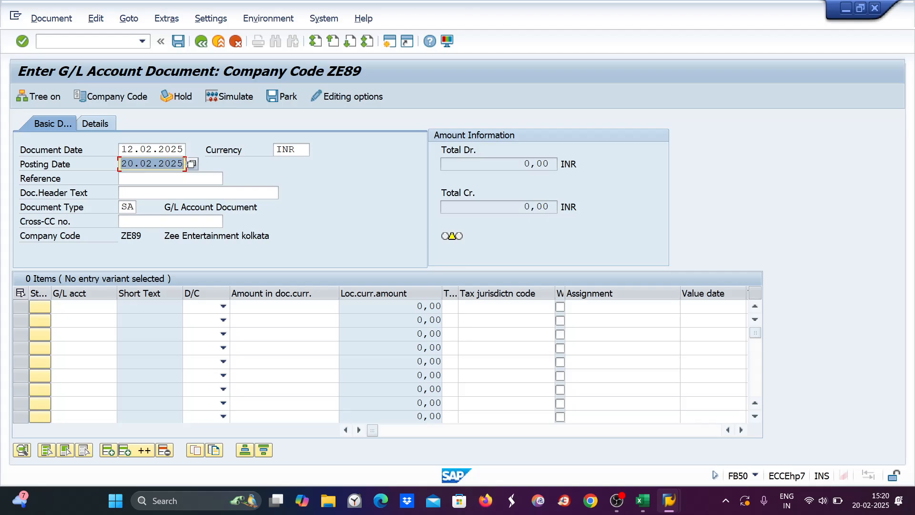
key(ctrl+v)
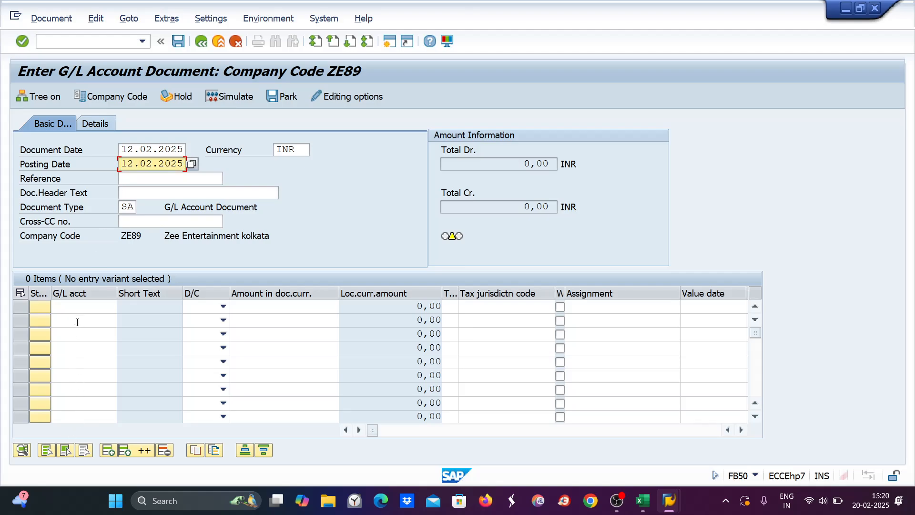
Step: Enter the first line as a 10000 debit to G/L account 1040
click(76, 305)
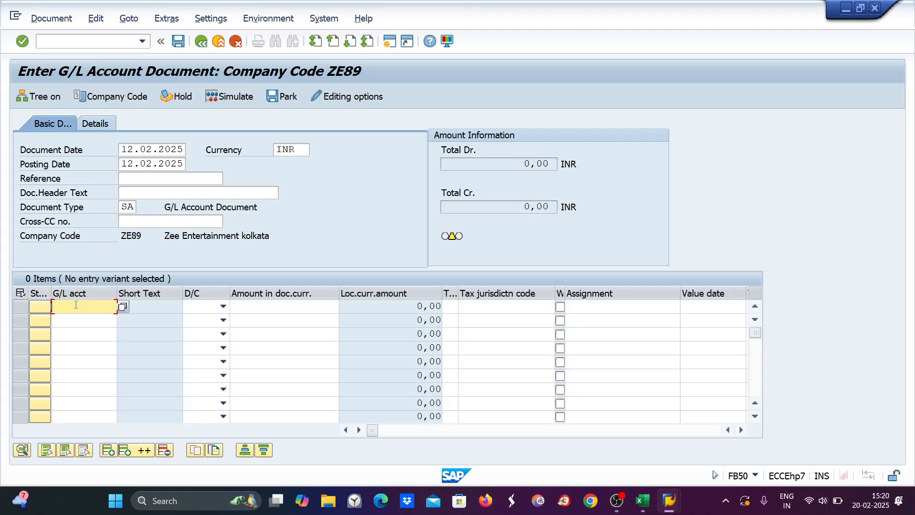
text(10400)
key(Tab)
key(Down)
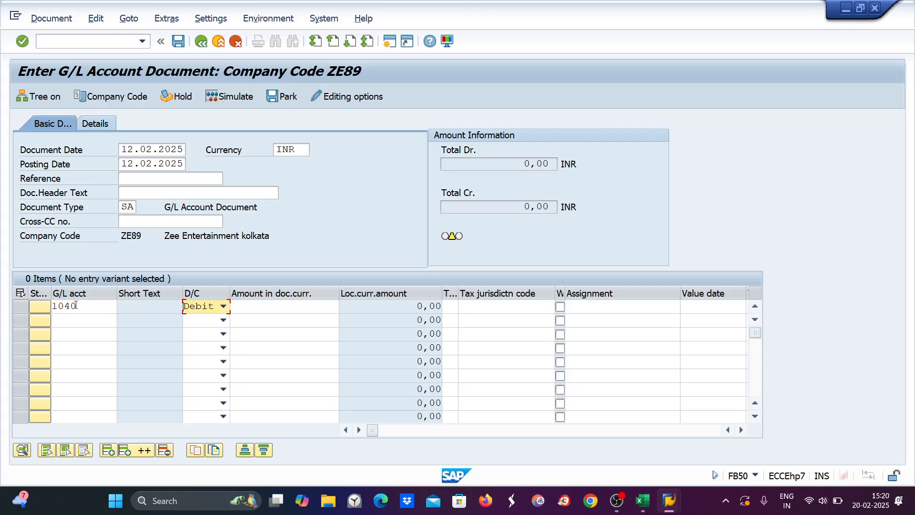
key(Tab)
text(100)
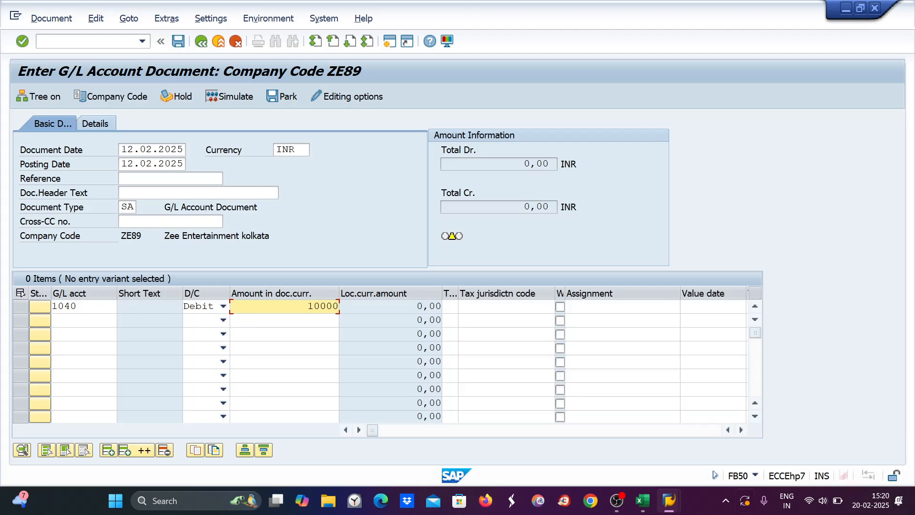
click(649, 505)
click(649, 505)
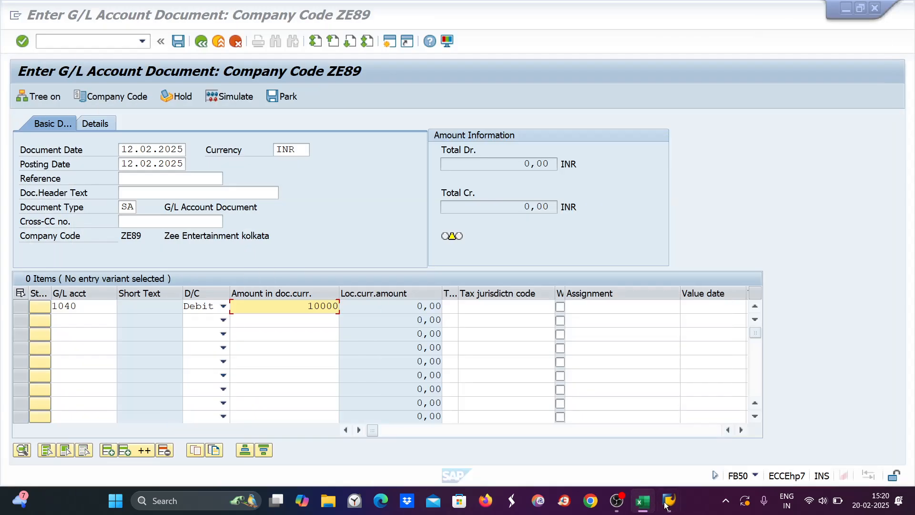
Step: Reopen the saved MT940 statement from the desktop and select 21000 on the :60F line
click(669, 502)
double_click(259, 428)
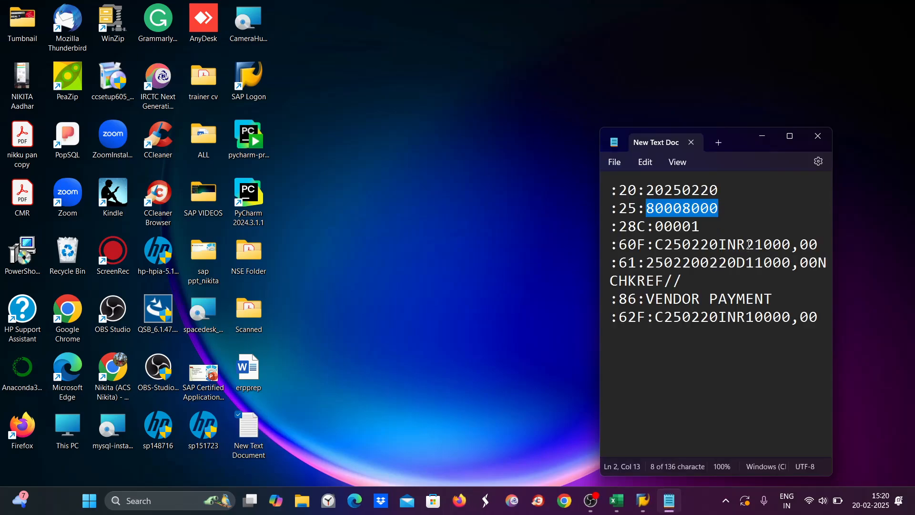
drag(746, 245, 791, 244)
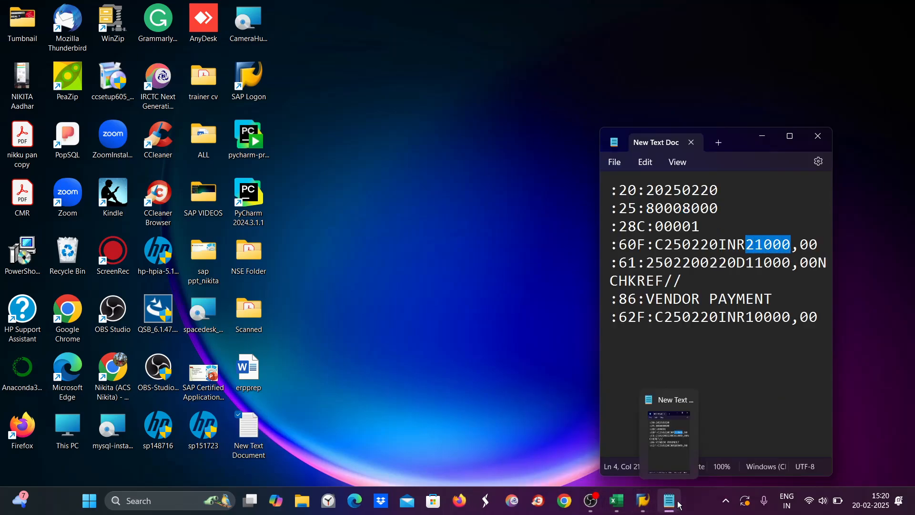
mouse_move(639, 513)
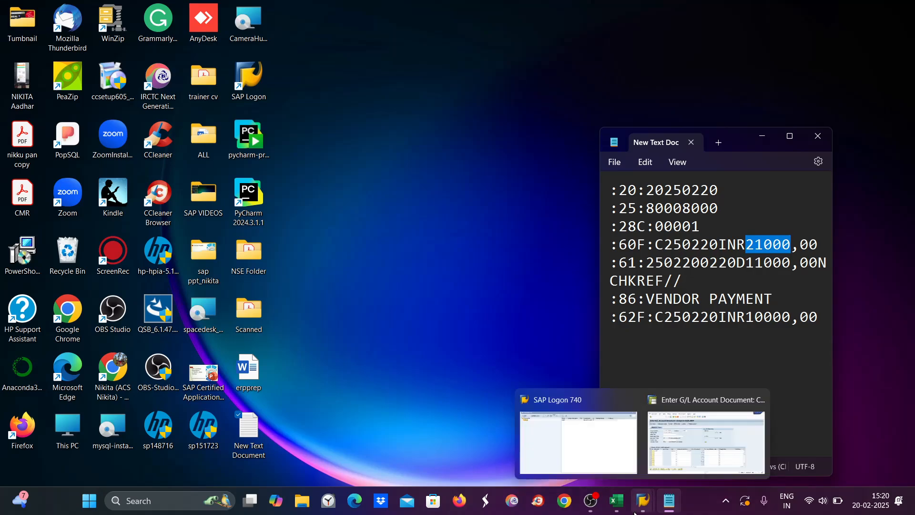
Step: Change the account 1040 amount to 21000 and add a second line crediting account 4000
click(705, 443)
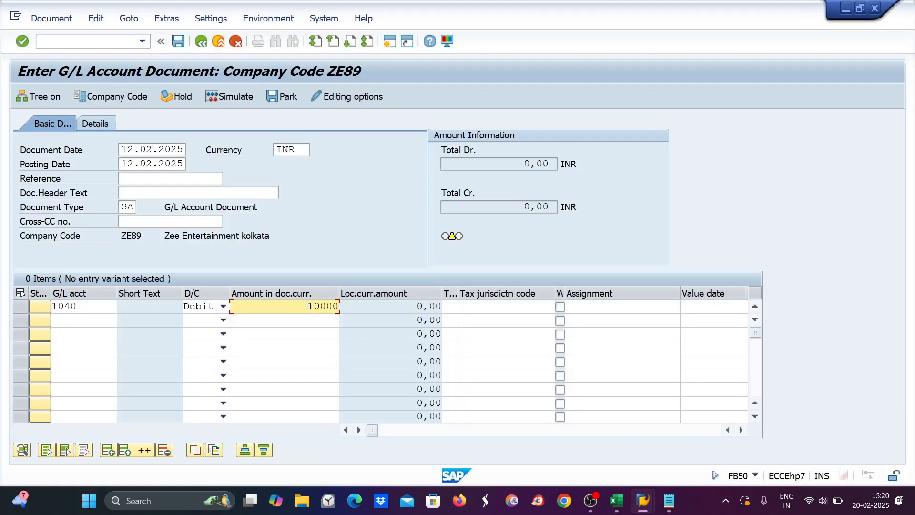
drag(307, 305, 344, 306)
text(21000)
click(74, 320)
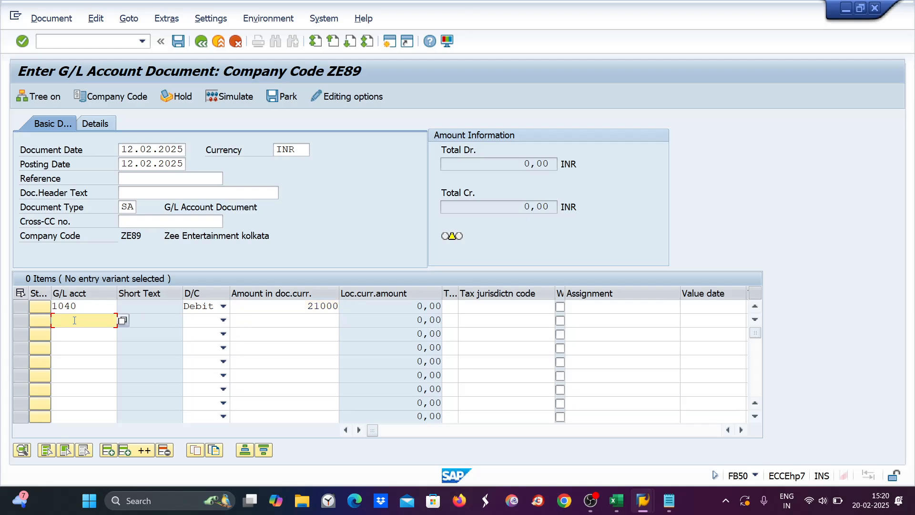
text(4)
text(000)
key(Tab)
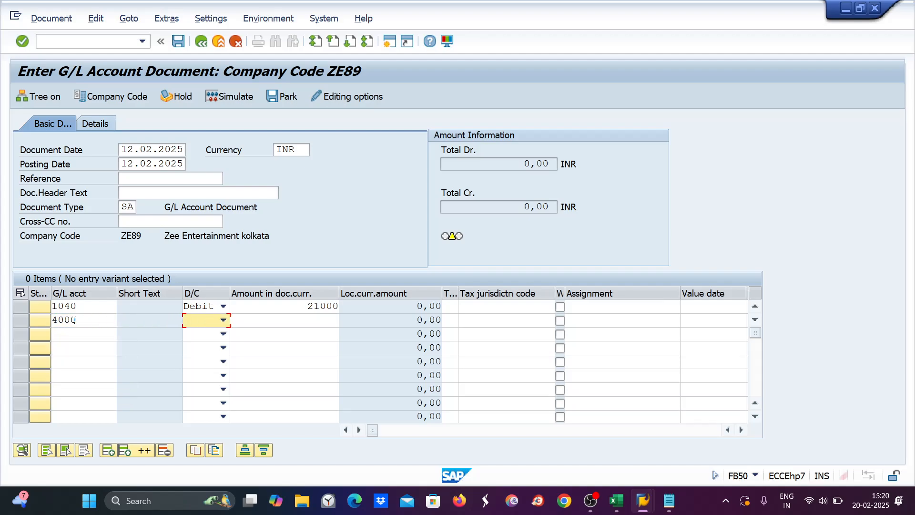
key(c)
key(Tab)
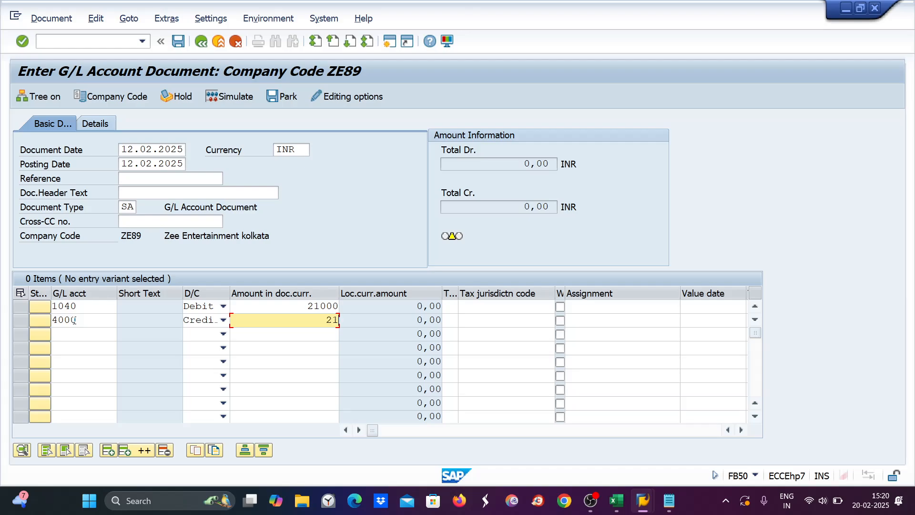
Step: Confirm value date 12.02.2025, simulate the document and post it as document 1224
key(Return)
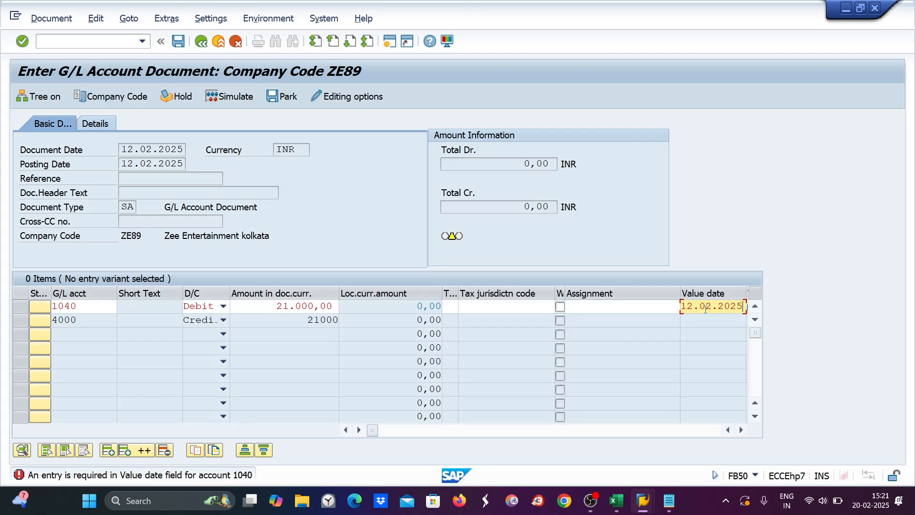
key(Return)
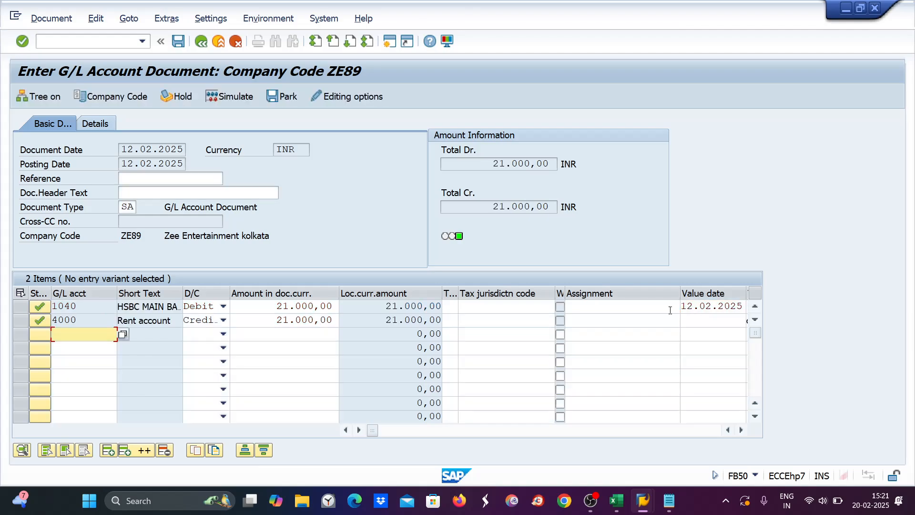
click(224, 98)
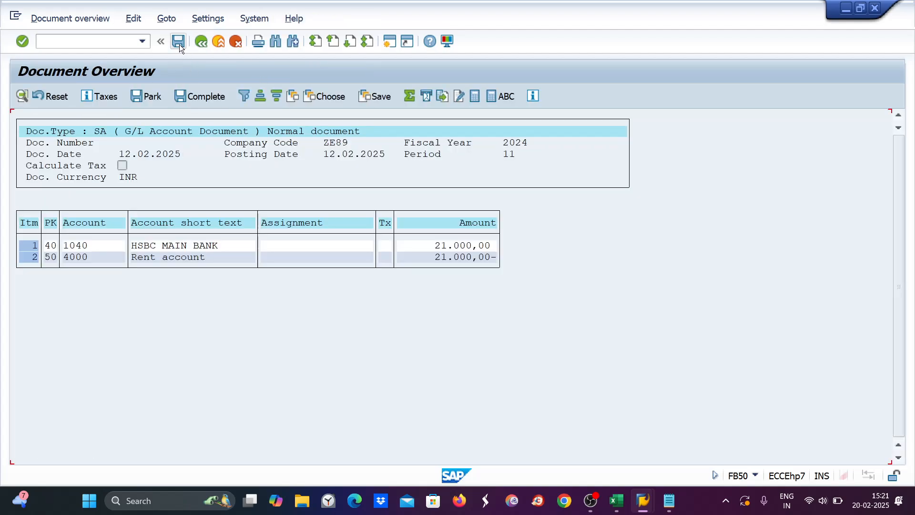
click(178, 42)
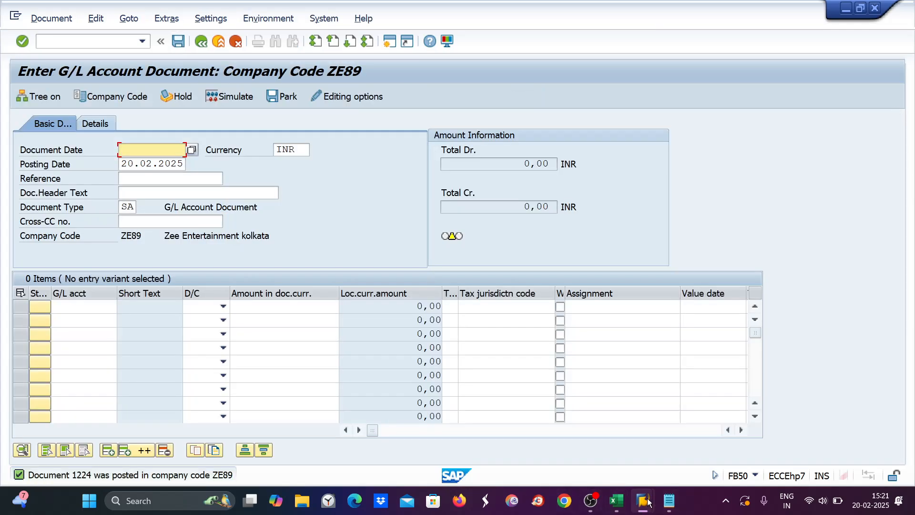
mouse_move(643, 496)
click(42, 40)
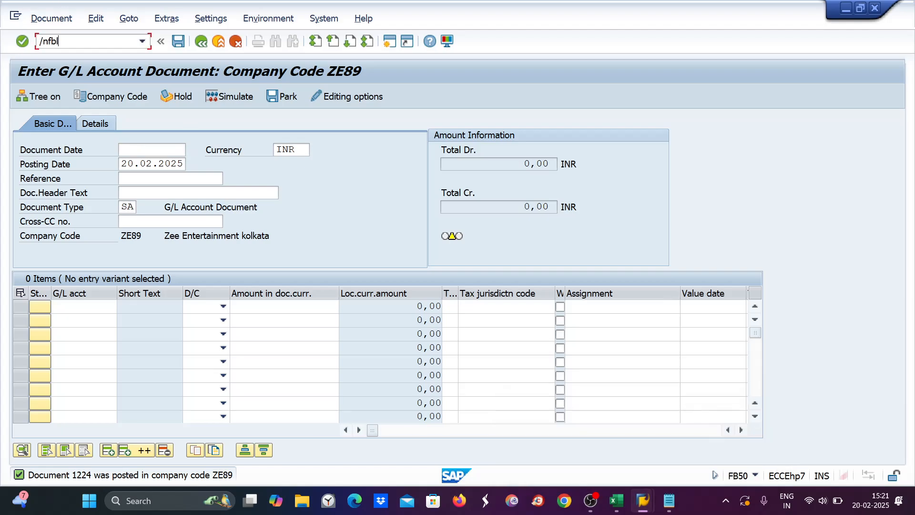
Step: List account 1040's line items in FBL3N and compare them with the bank statement's debit amount
key(Return)
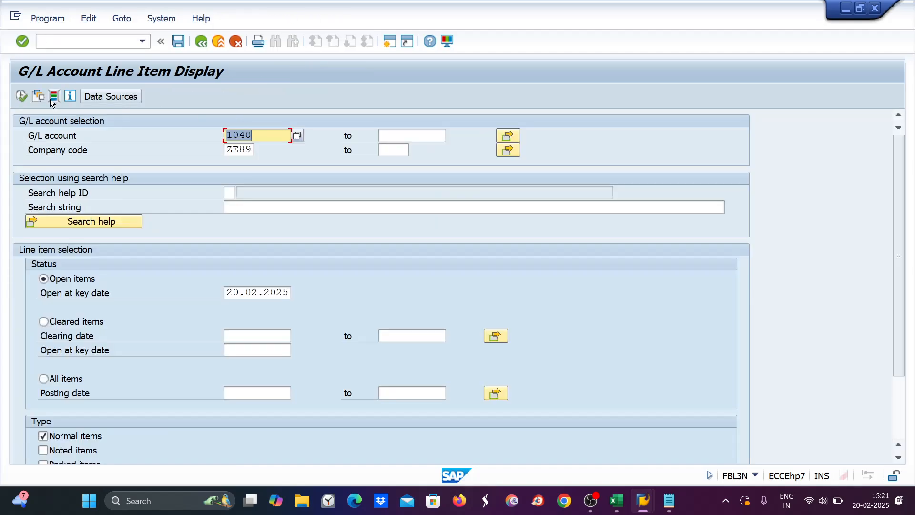
click(21, 96)
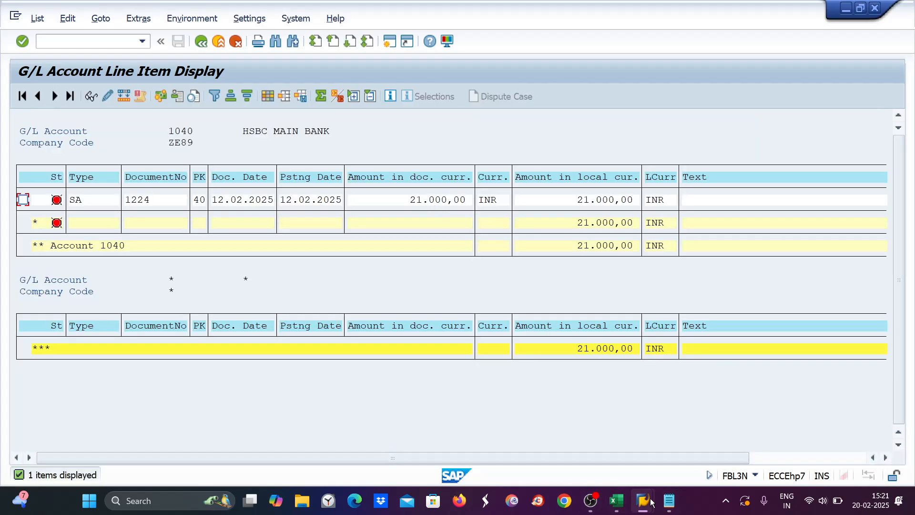
click(666, 503)
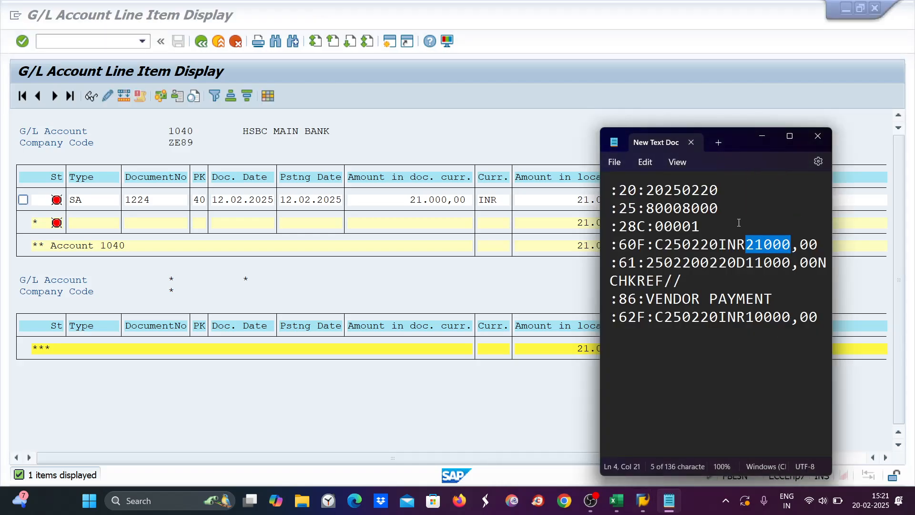
drag(746, 263, 784, 270)
click(62, 50)
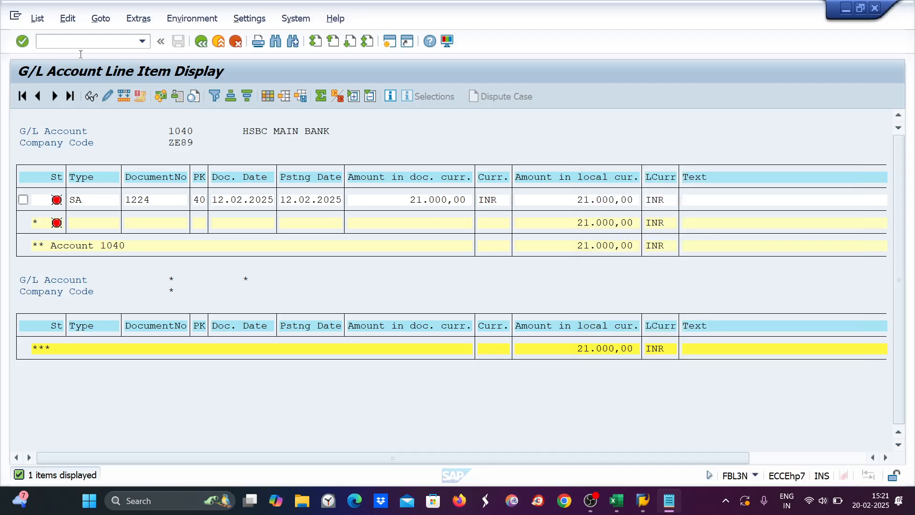
Step: Open FB60 in a new SAP session, then bring the Excel notes workbook forward
click(387, 43)
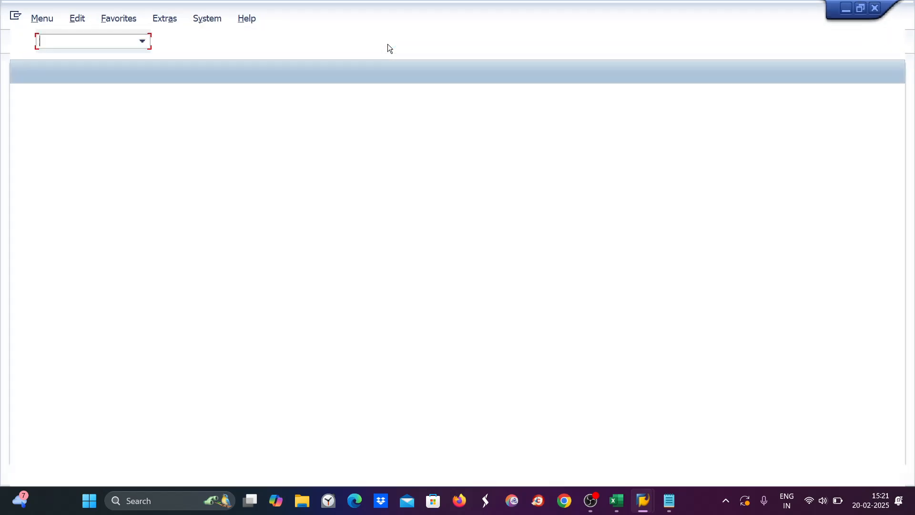
text(fb60)
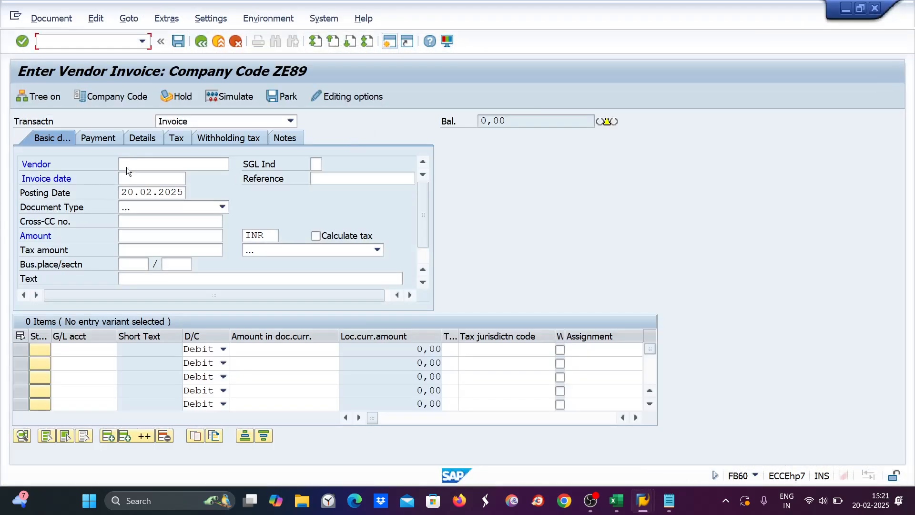
click(621, 507)
Step: Copy the Payment to vendor entries A27:A32 from Sheet1
click(110, 465)
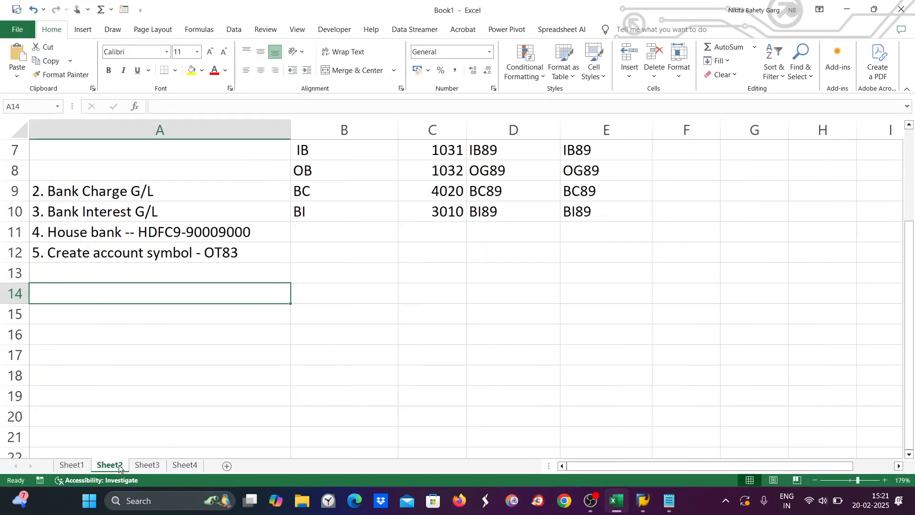
click(79, 465)
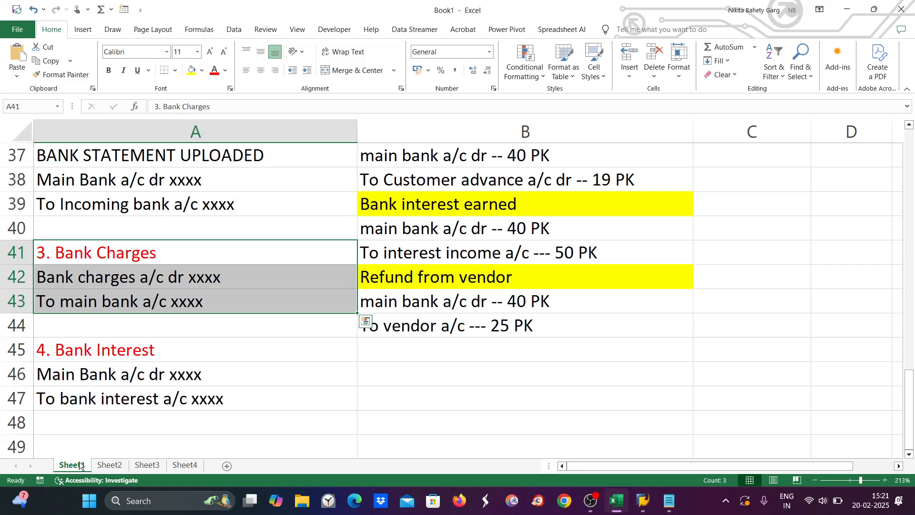
scroll(114, 304, up, 4)
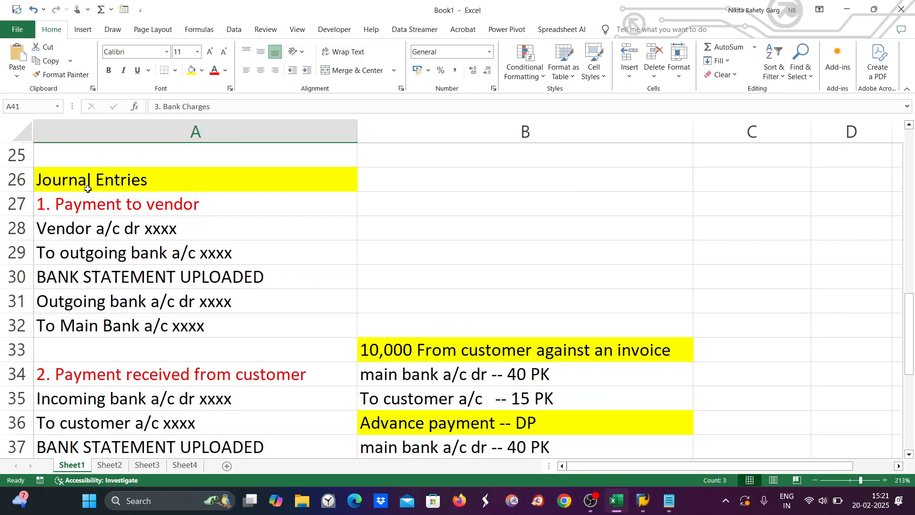
drag(88, 201, 88, 335)
key(ctrl+c)
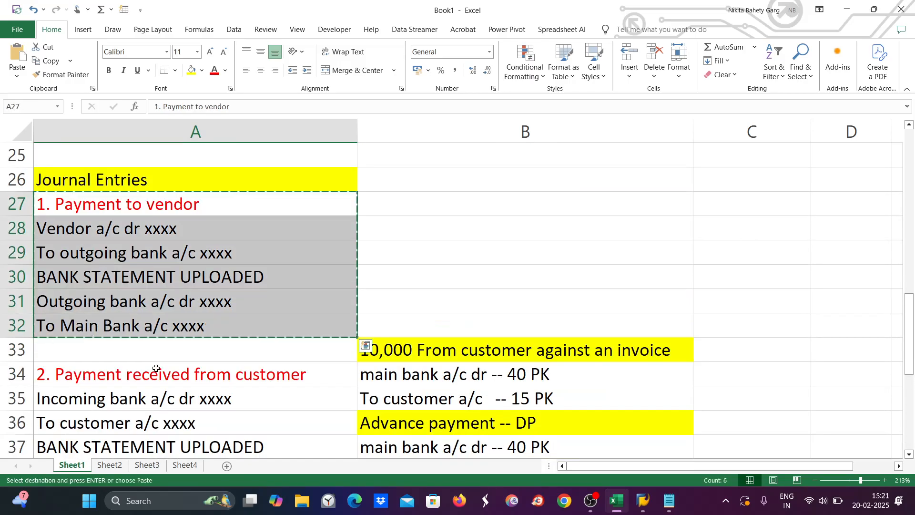
Step: Paste the entries into Sheet3 at A12:A17, select A13:A14, and return to the SAP invoice screen
click(184, 464)
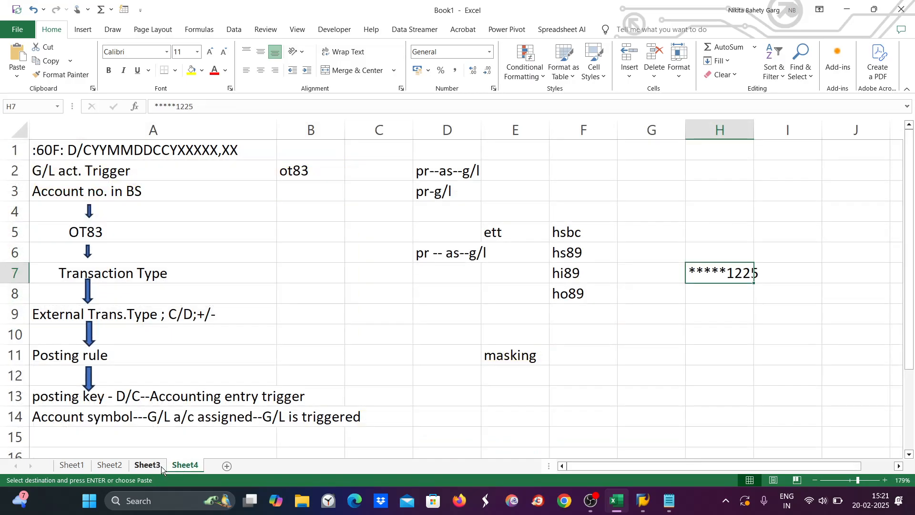
click(162, 466)
scroll(204, 339, down, 2)
click(129, 244)
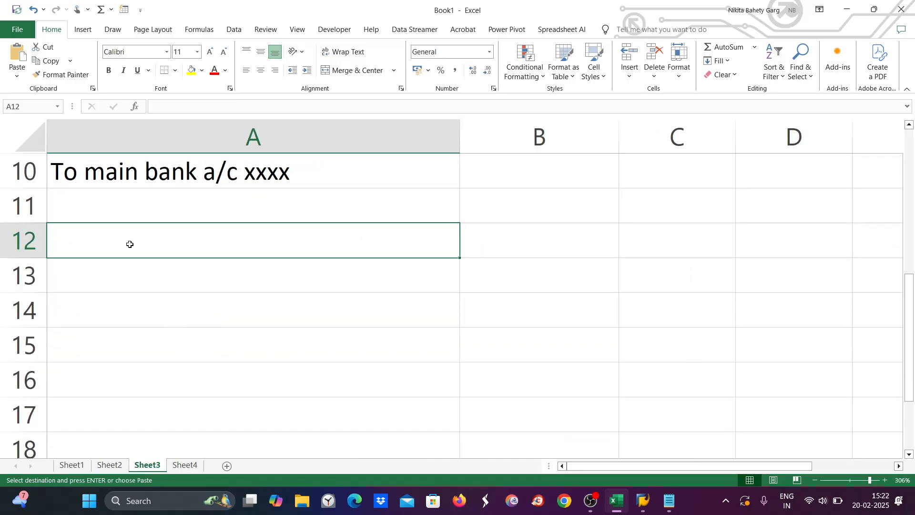
key(ctrl+v)
click(133, 242)
drag(140, 274, 115, 309)
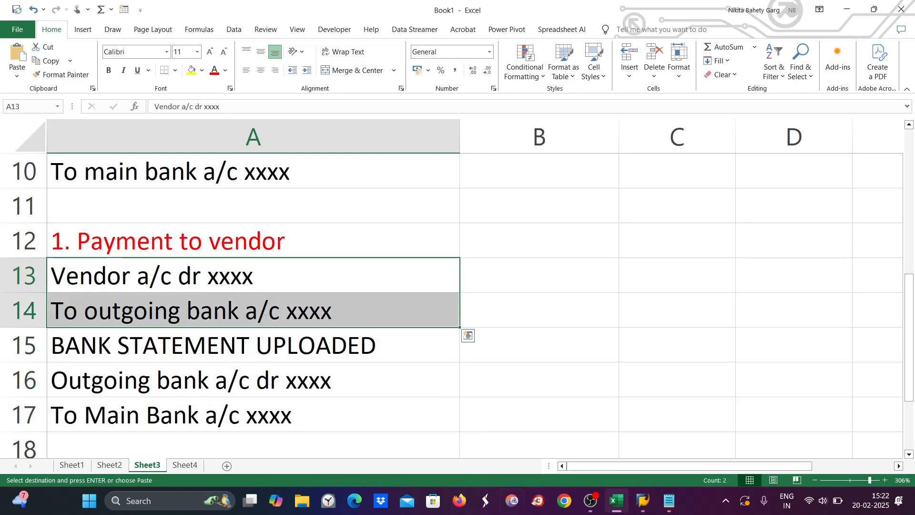
mouse_move(662, 502)
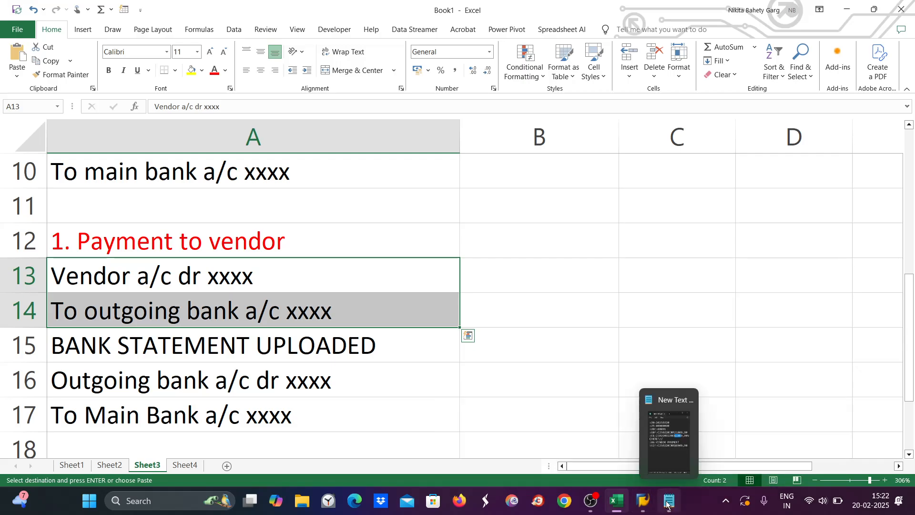
click(769, 429)
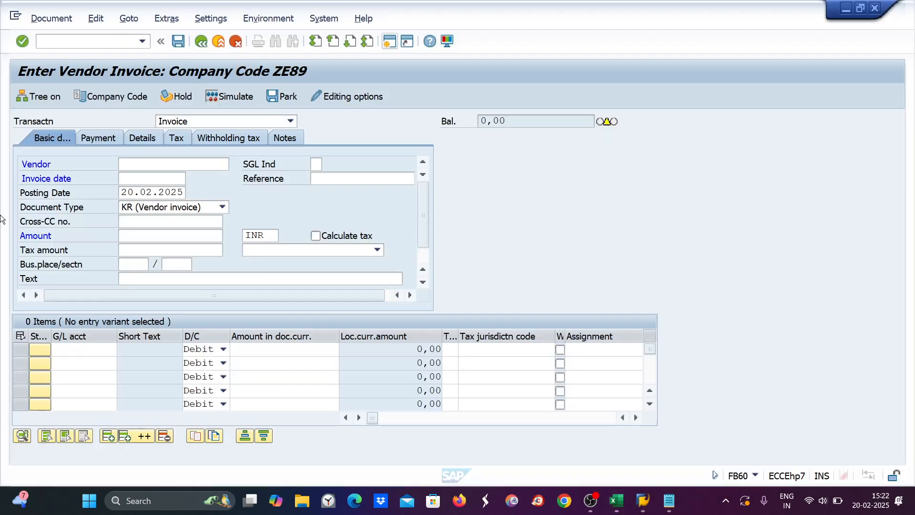
Step: Look up vendors for company code ZE89 and choose 7006, C LTD from Kolkata
click(138, 162)
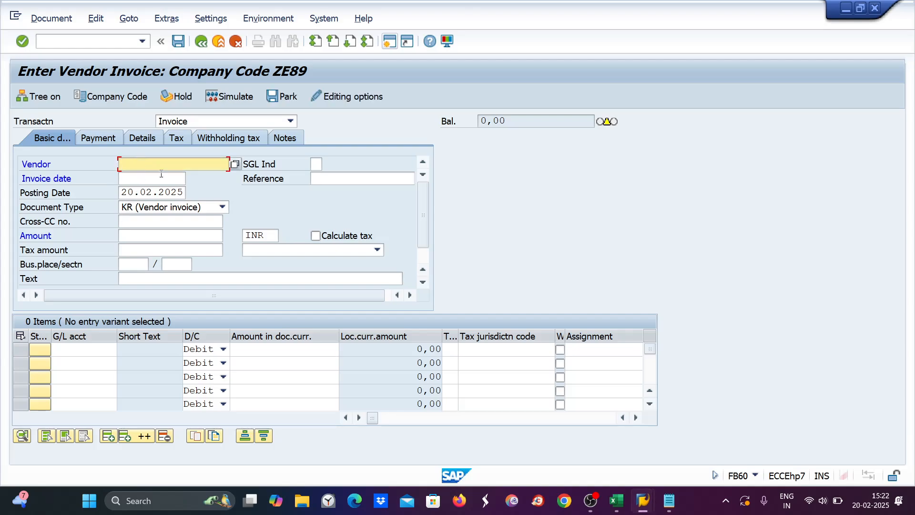
click(236, 165)
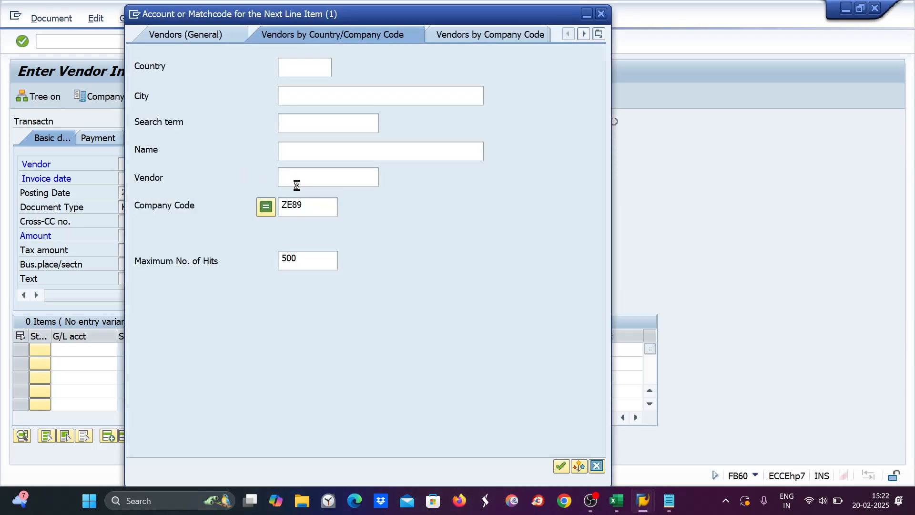
click(307, 207)
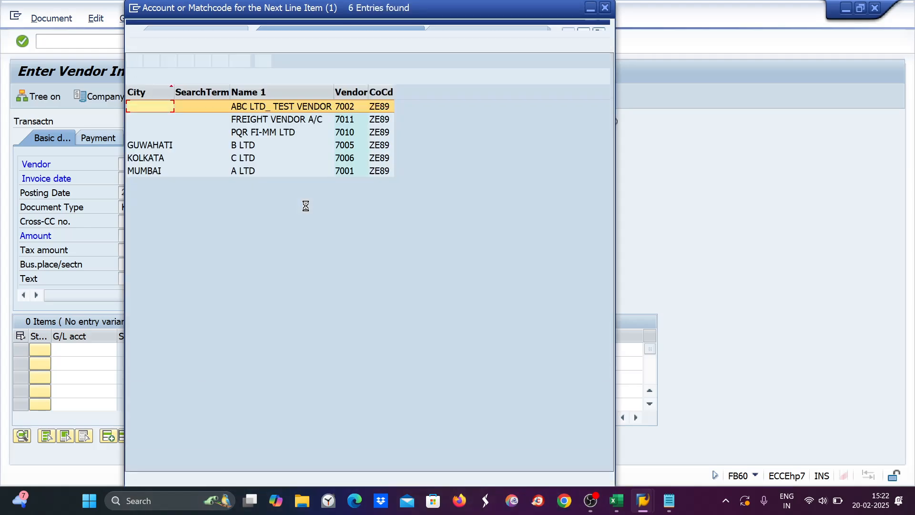
double_click(347, 159)
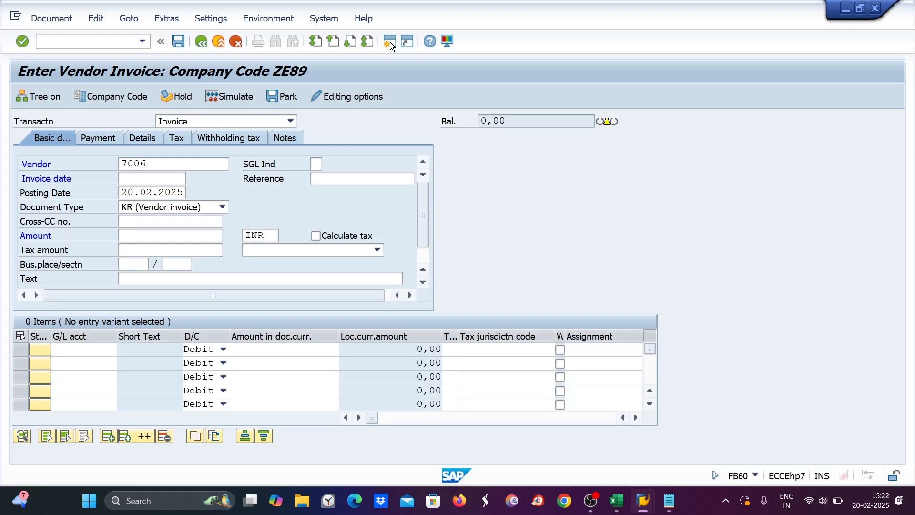
Step: In a new session, run the FBL1N vendor line item report for vendor 7005
click(390, 42)
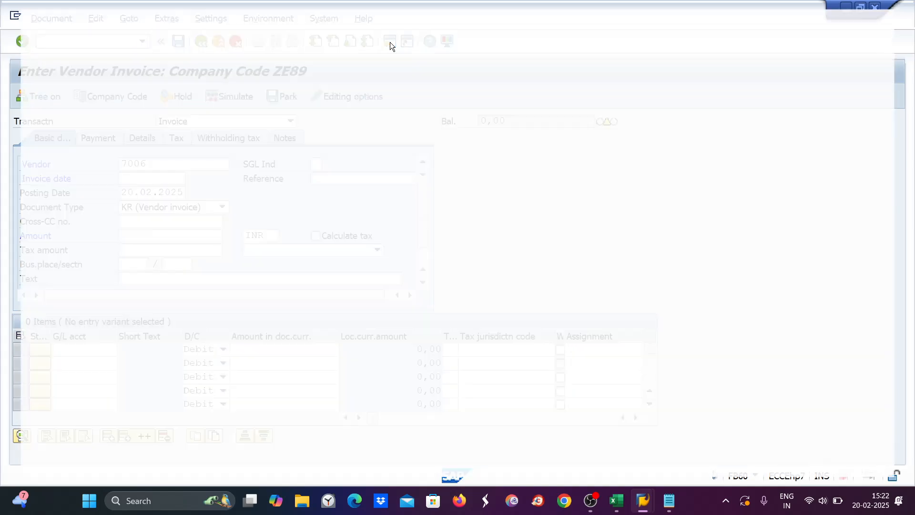
text(fbl1n)
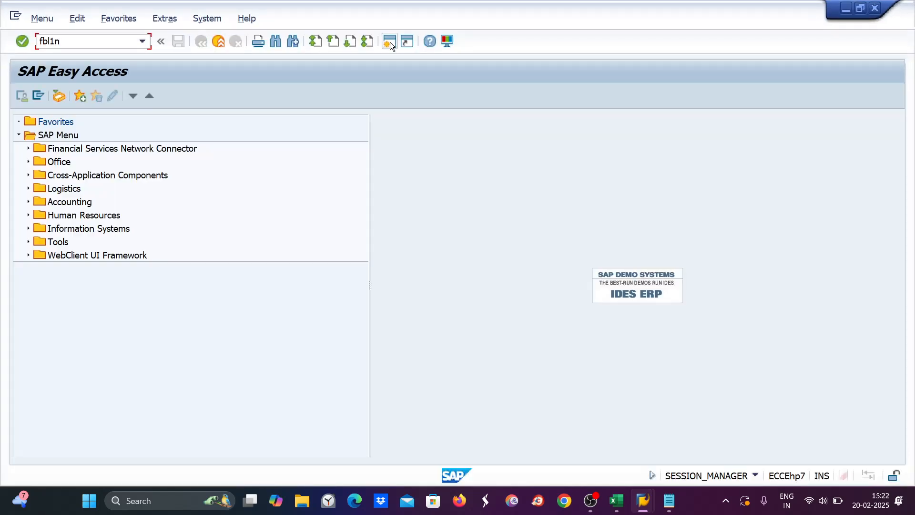
key(Return)
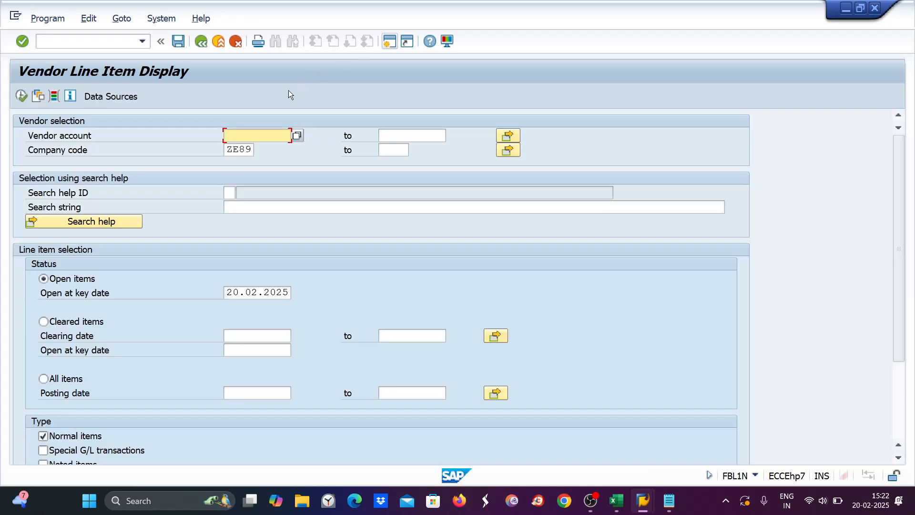
text(7005)
click(21, 96)
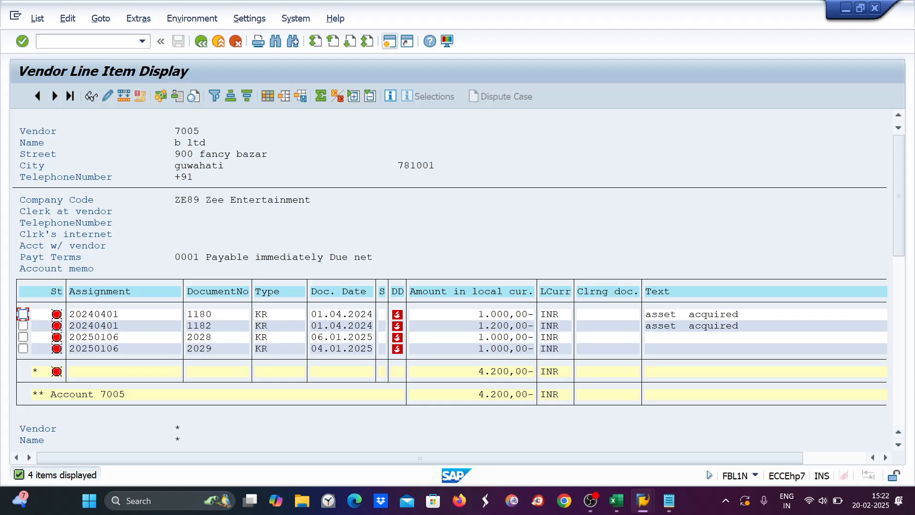
mouse_move(645, 504)
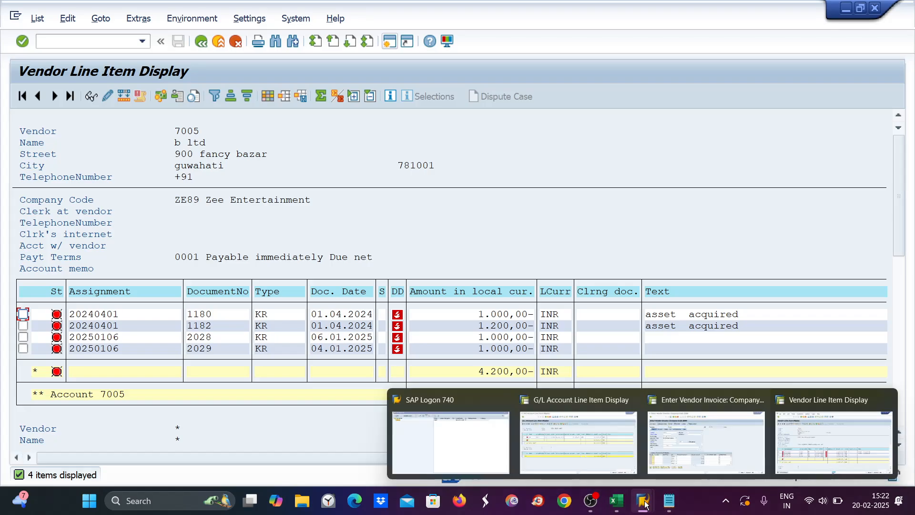
click(681, 444)
mouse_move(677, 505)
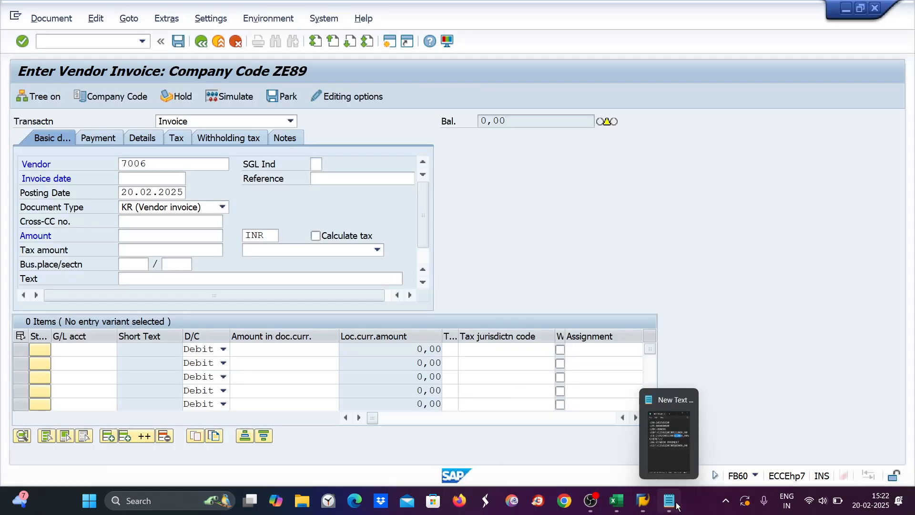
mouse_move(644, 504)
click(809, 450)
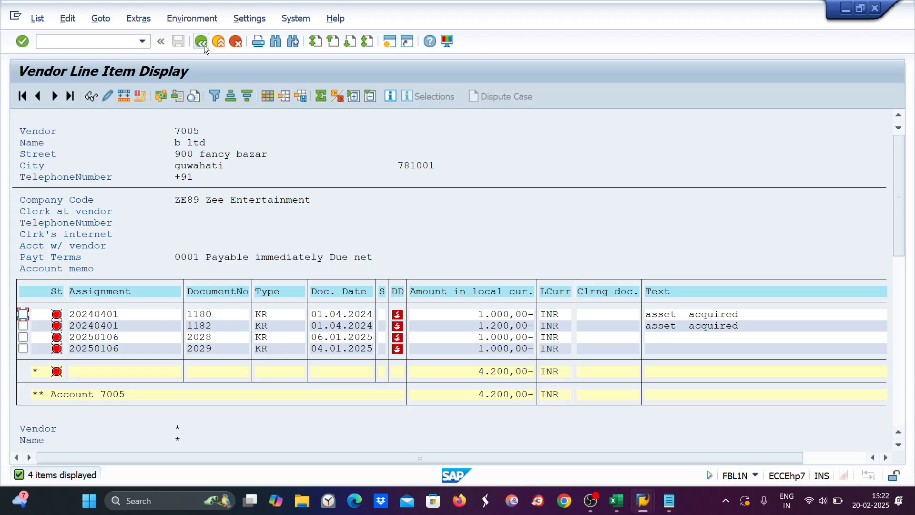
Step: Rerun the report for vendor 7006, showing one 1,000 INR Asset Purchase open item
click(204, 45)
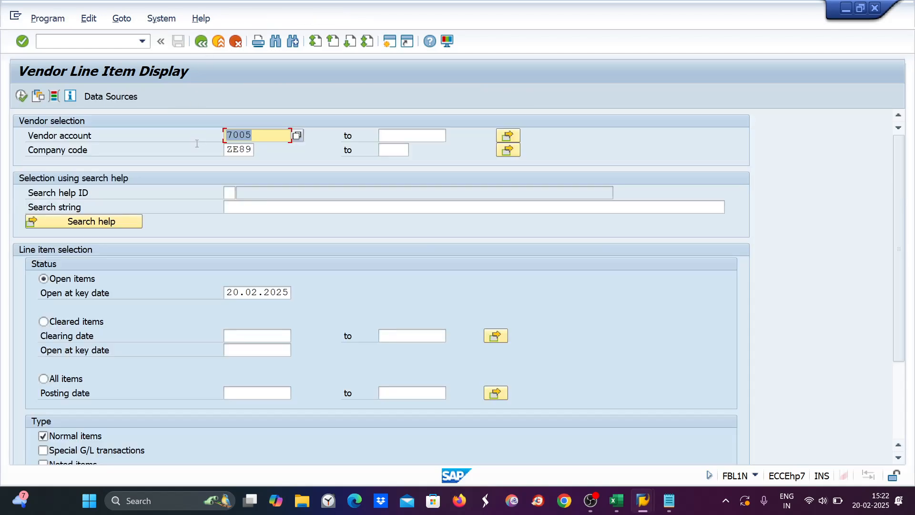
click(262, 137)
key(BackSpace)
text(6)
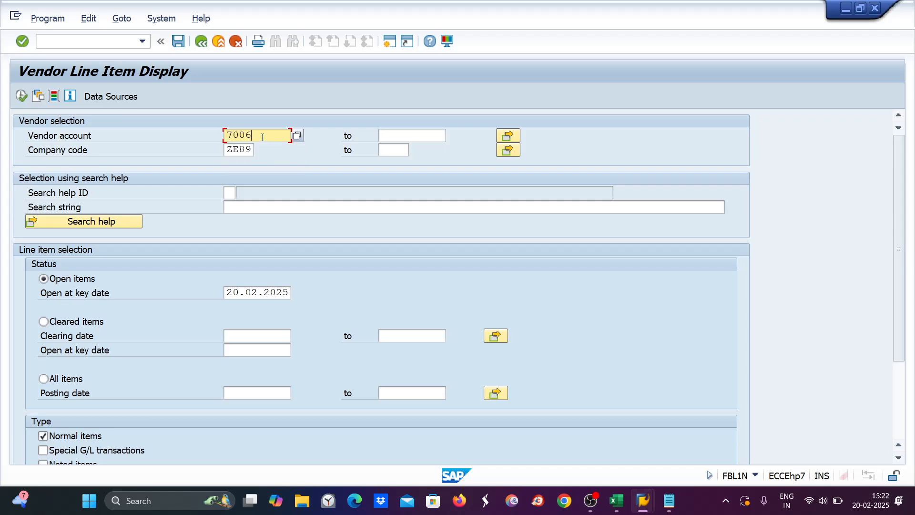
click(21, 96)
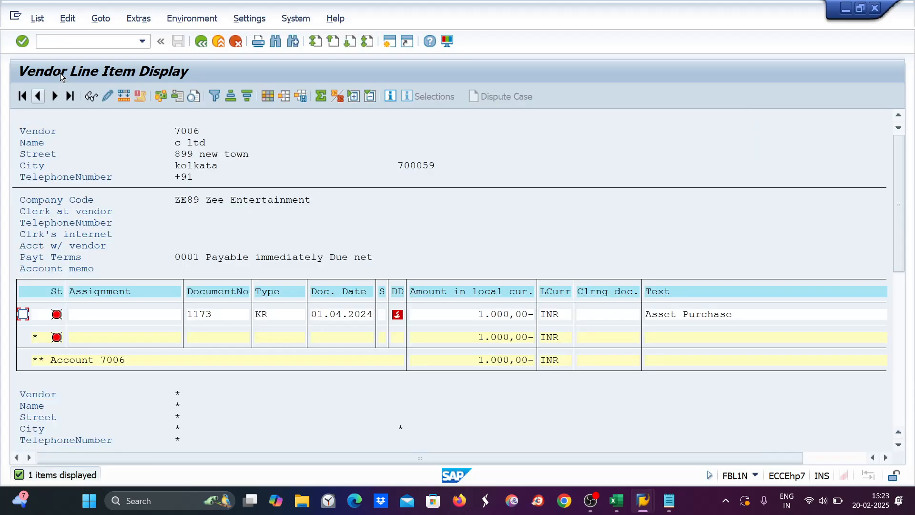
click(50, 43)
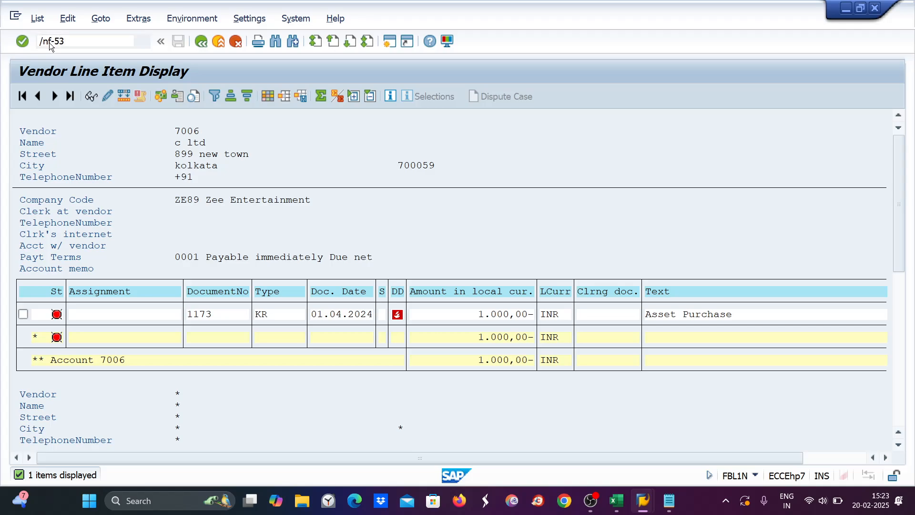
Step: Enter F-53 with document date 20.02.2025, bank account 1000, amount 1000 and vendor 7006
key(Return)
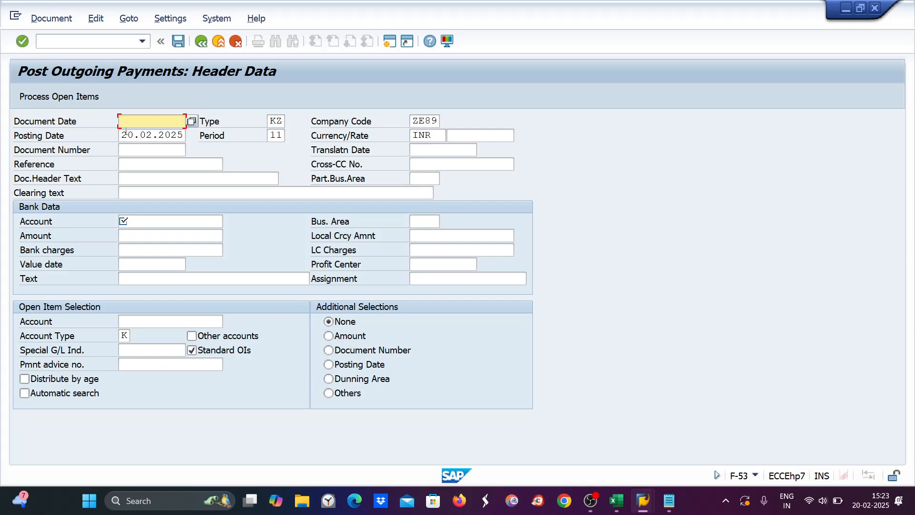
mouse_move(121, 135)
mouse_down()
mouse_move(216, 136)
mouse_move(109, 127)
mouse_up()
key(ctrl+c)
click(125, 121)
key(ctrl+v)
click(127, 220)
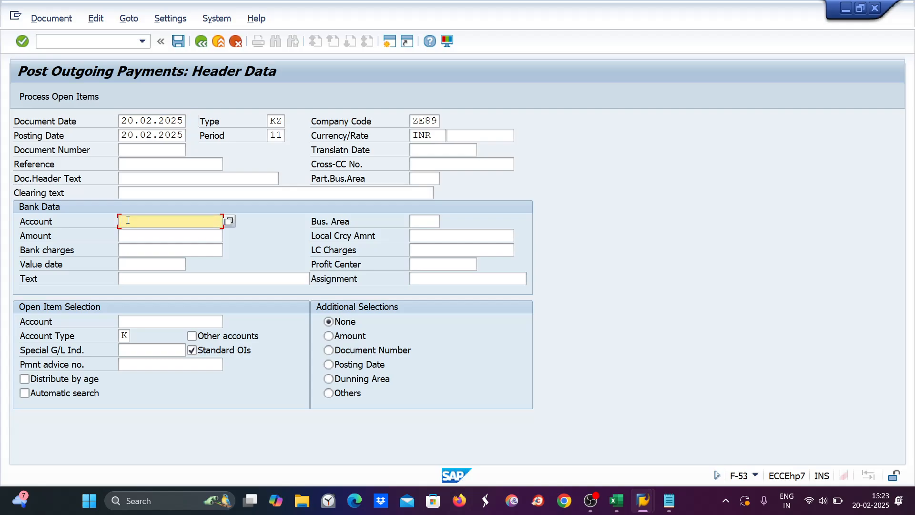
text(1000)
click(129, 235)
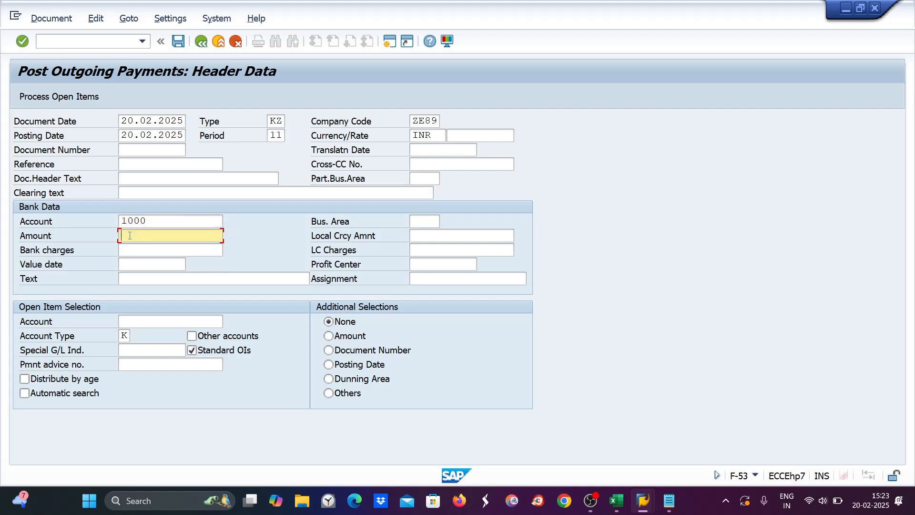
text(1000)
click(126, 321)
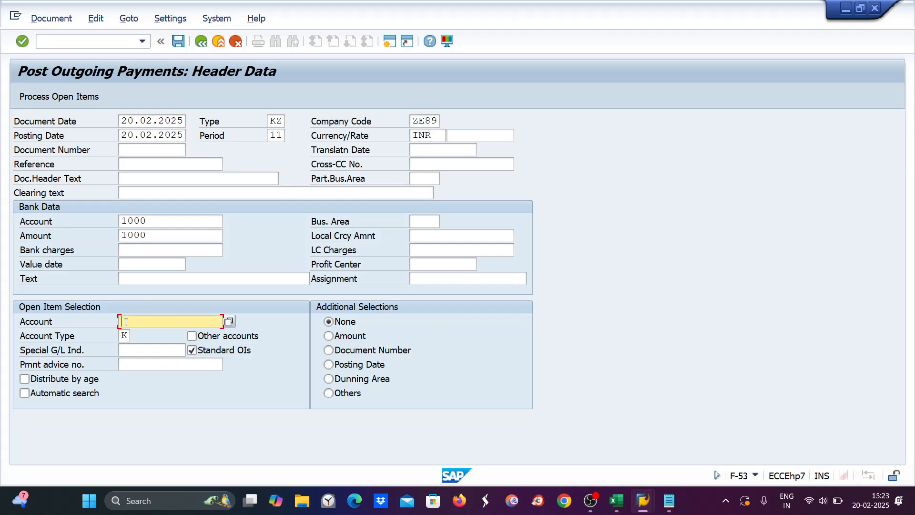
text(7006)
key(Return)
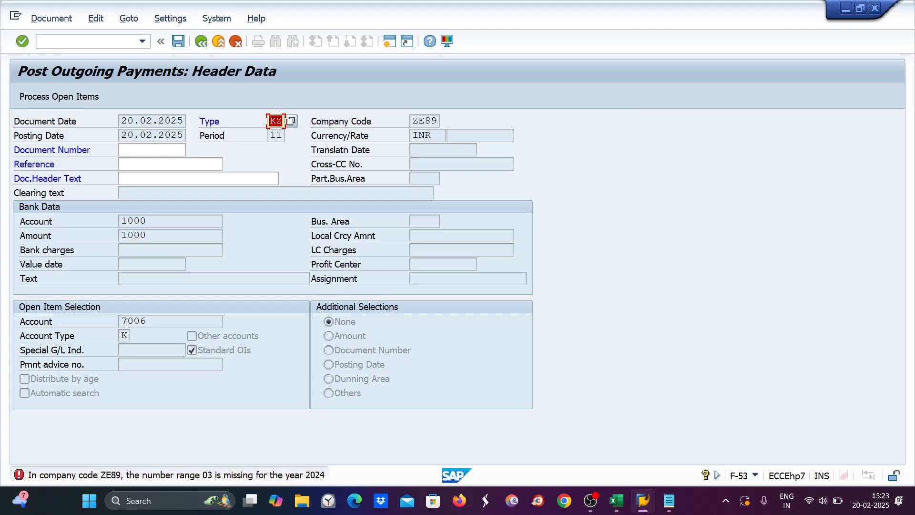
click(55, 43)
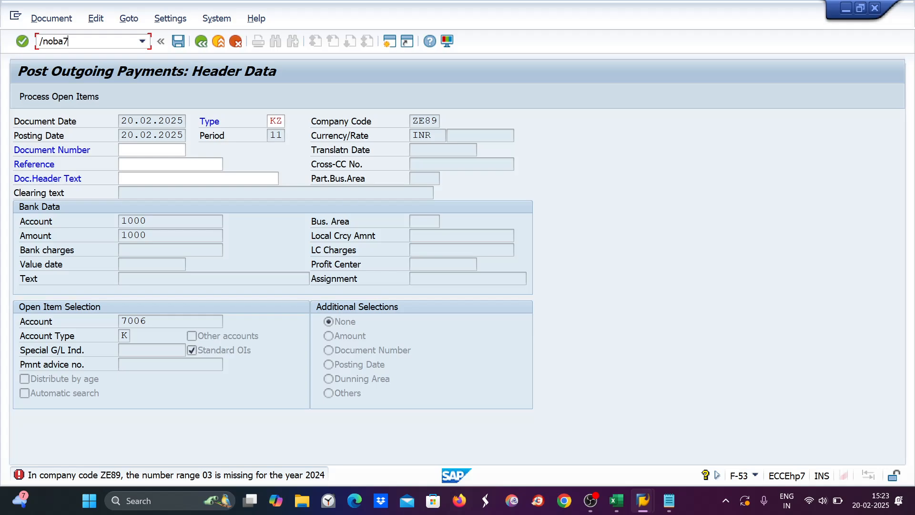
Step: In OBA7, assign number range 01 to document type KZ and save under a customizing request
key(Return)
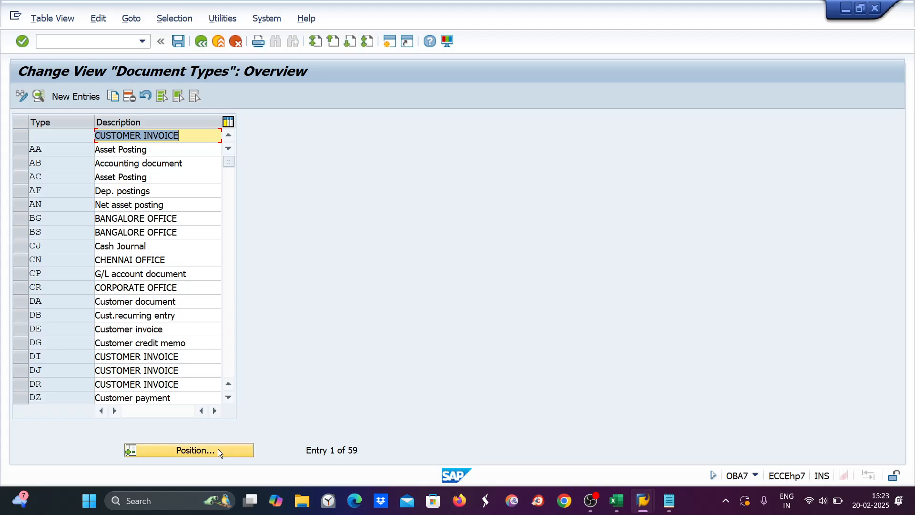
click(215, 449)
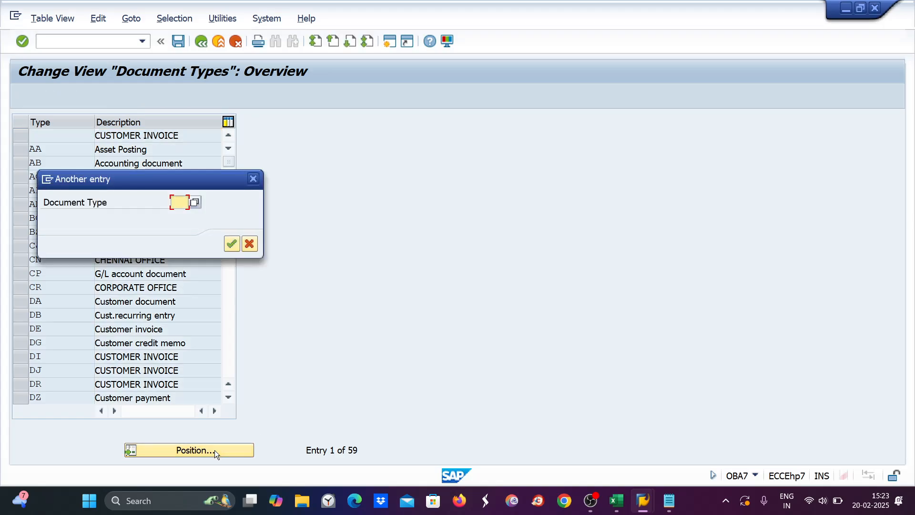
text(kz)
key(Return)
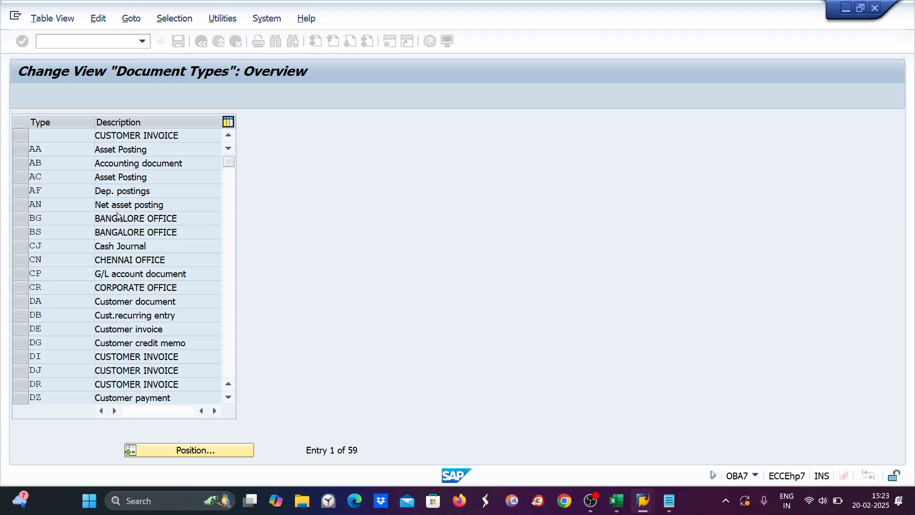
double_click(122, 135)
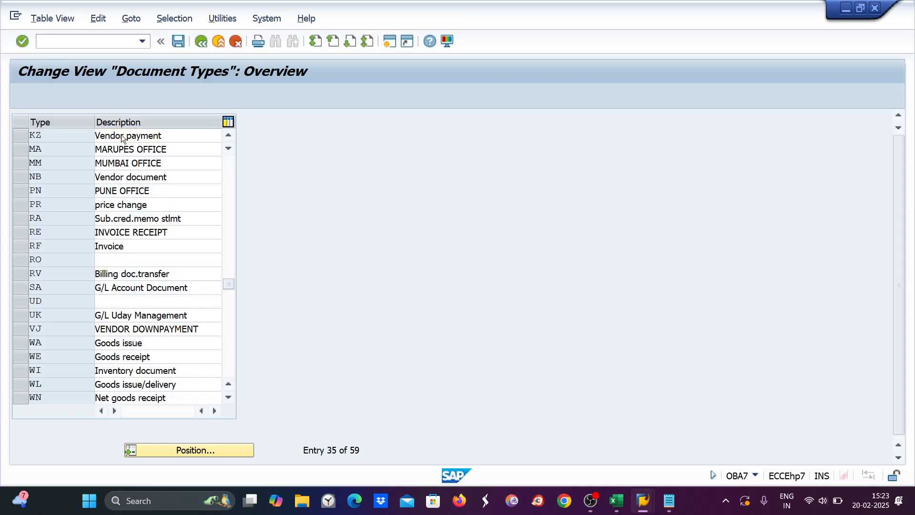
text(01)
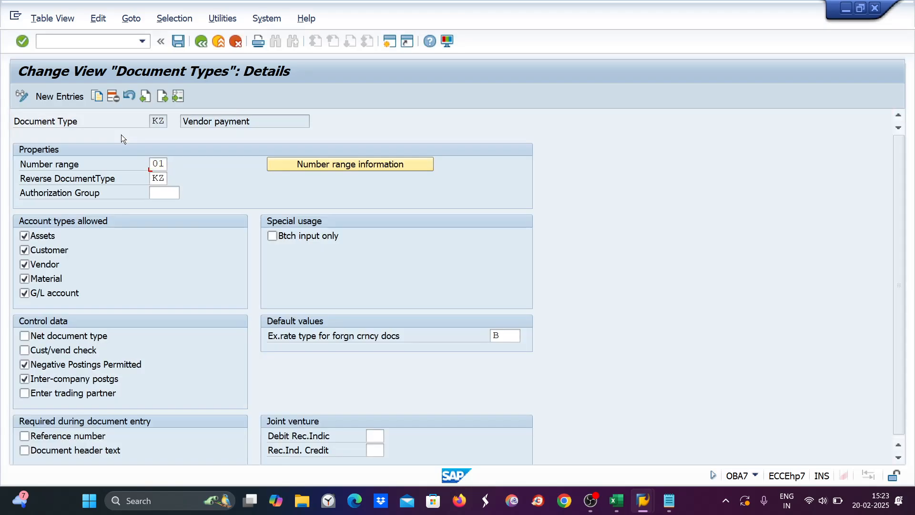
key(Return)
key(ctrl+s)
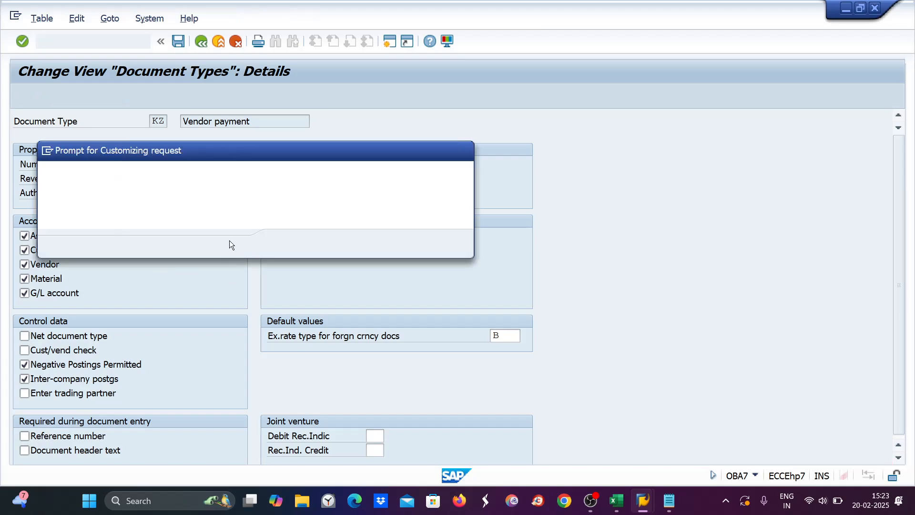
click(286, 243)
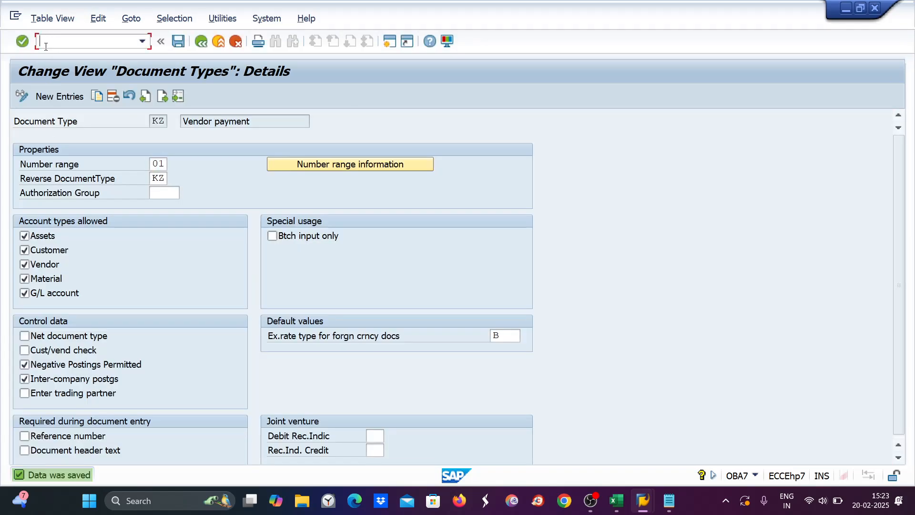
click(45, 46)
text(/nf-)
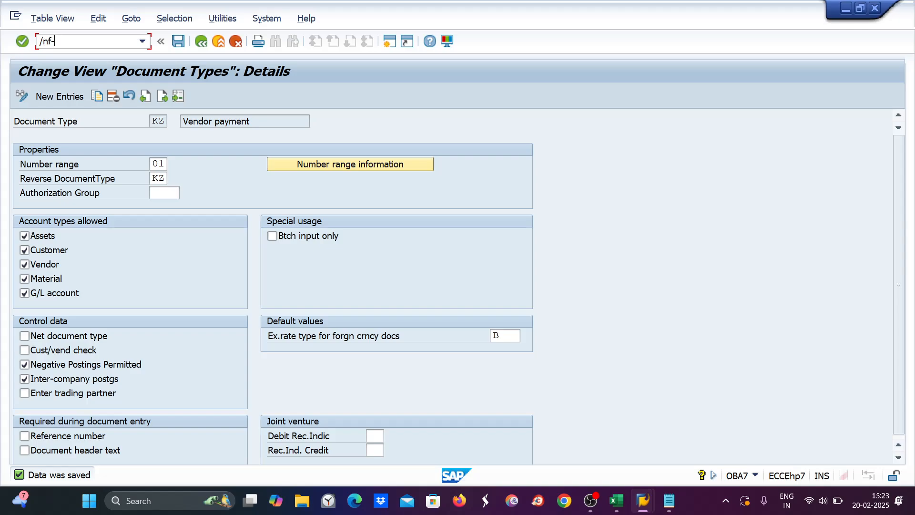
text(53)
Step: In F-53, copy the posting date into Document Date and enter bank account 1000 and amount 1000
key(Return)
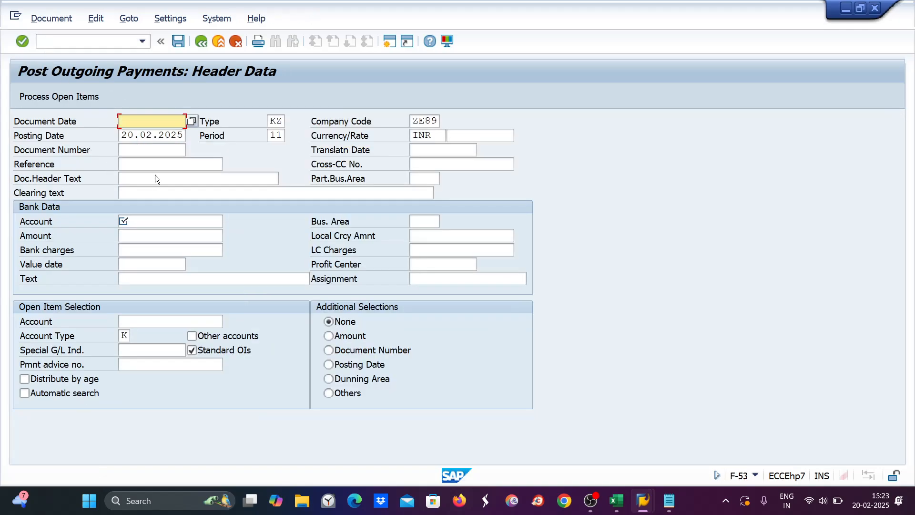
drag(120, 134, 205, 135)
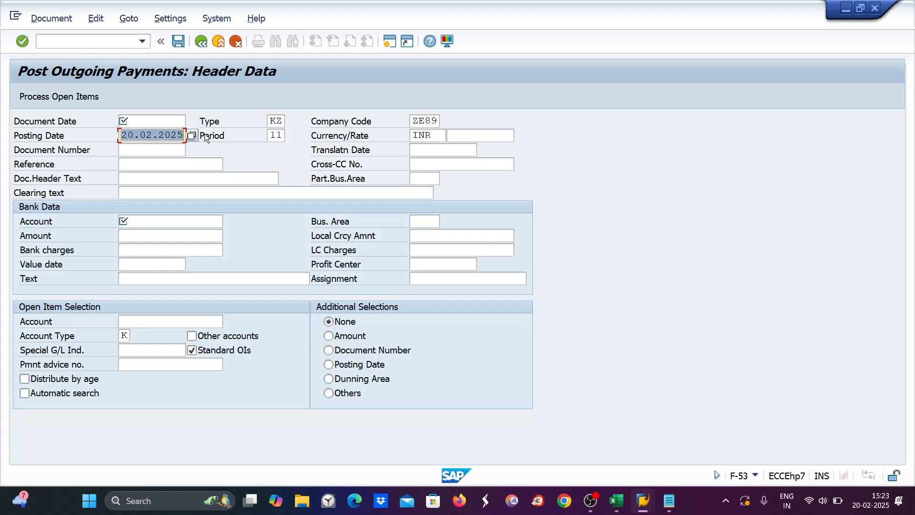
key(ctrl+c)
click(136, 126)
key(ctrl+v)
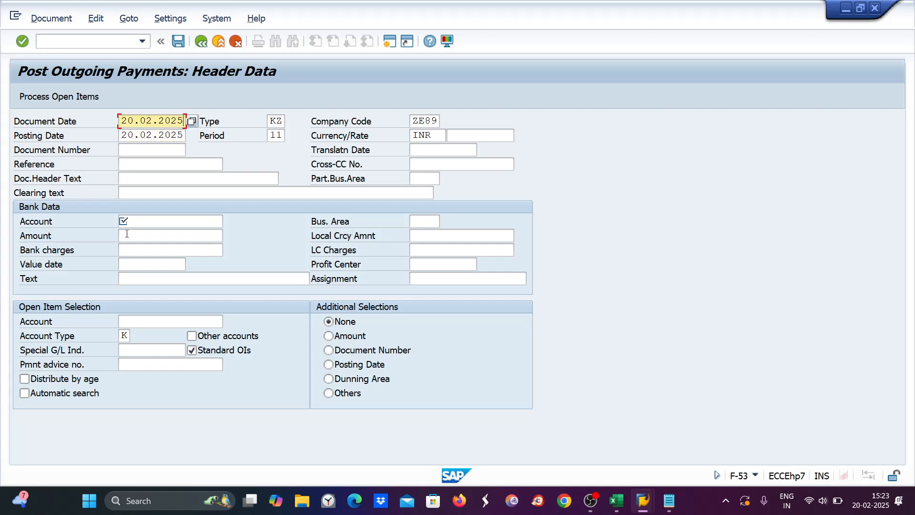
click(135, 221)
text(1)
click(136, 239)
click(137, 239)
text(1)
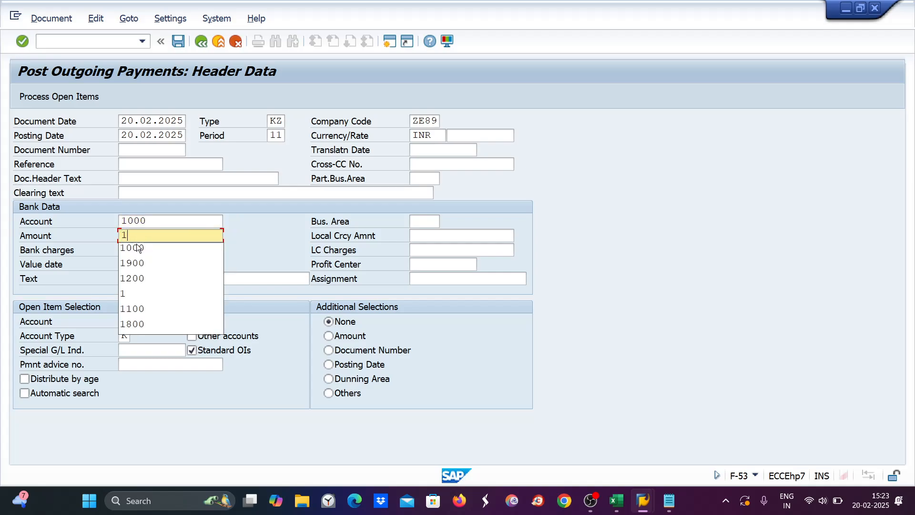
click(136, 248)
Step: Load vendor 7006's open items, simulate, and post payment document 1225
click(132, 322)
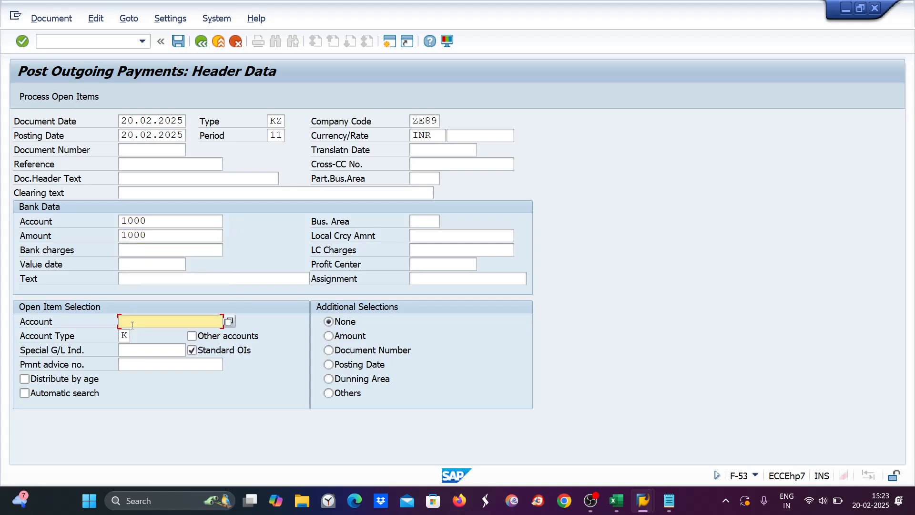
text(7)
click(129, 334)
key(Return)
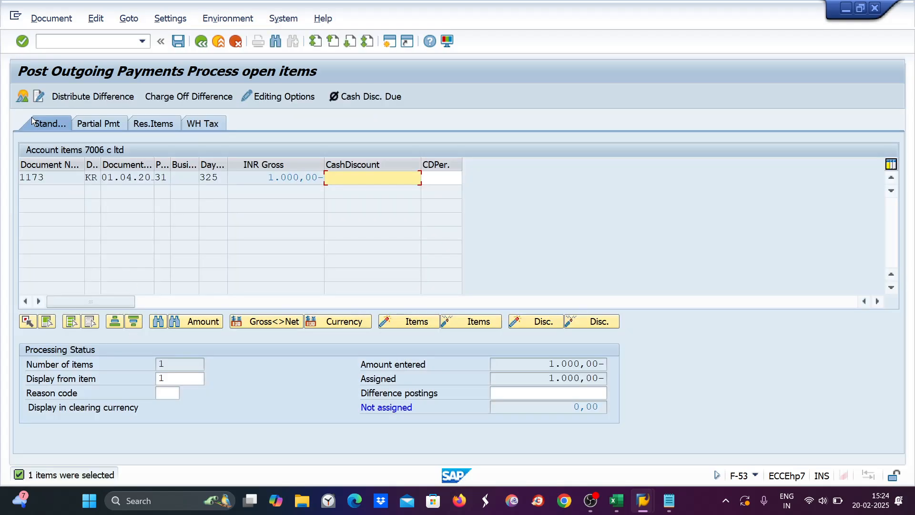
click(51, 18)
click(55, 53)
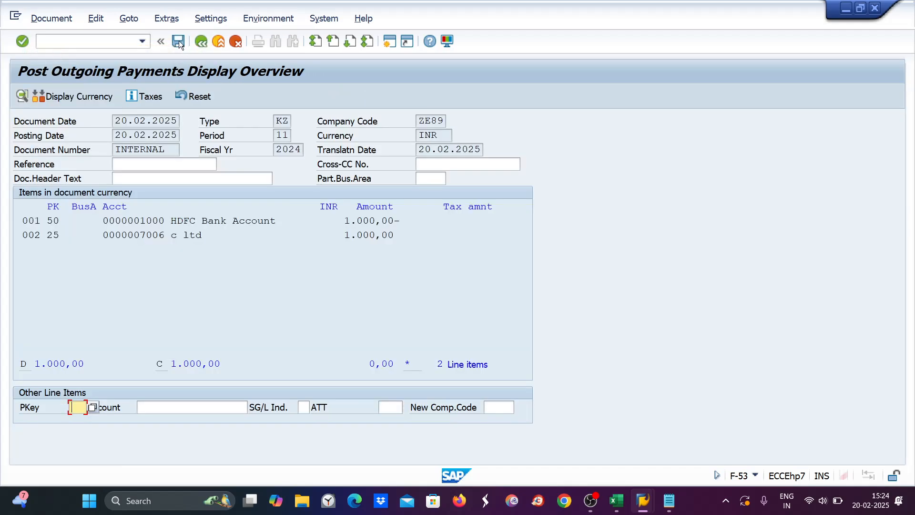
click(179, 41)
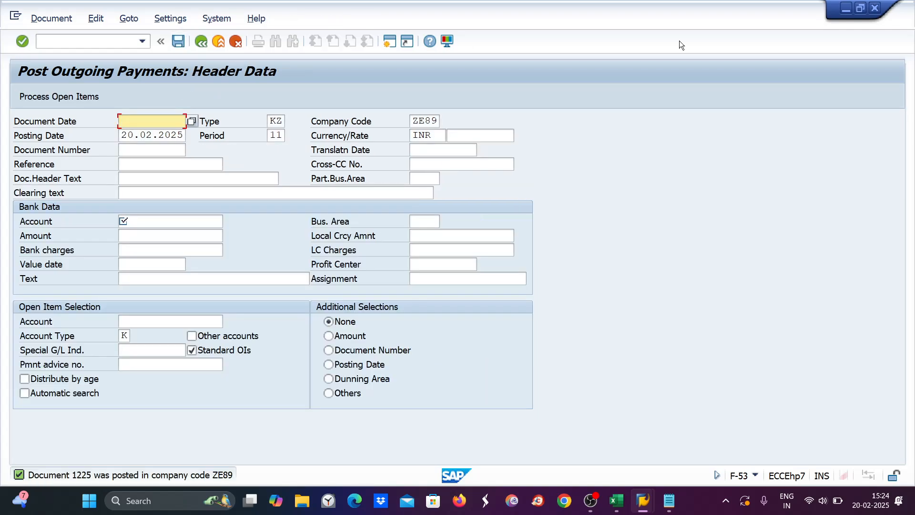
Step: Close the payment session, set the invoice date to 20.02.2025 and the amount to 11000
click(876, 8)
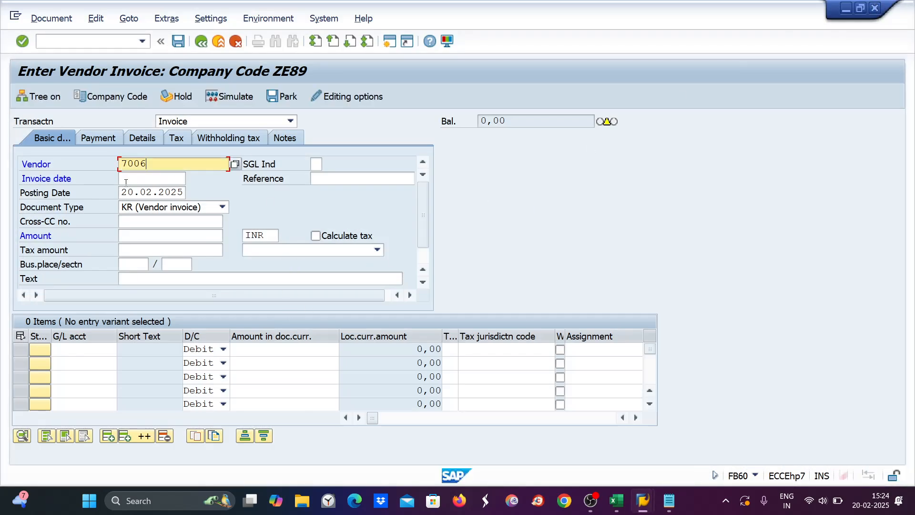
drag(122, 193, 184, 193)
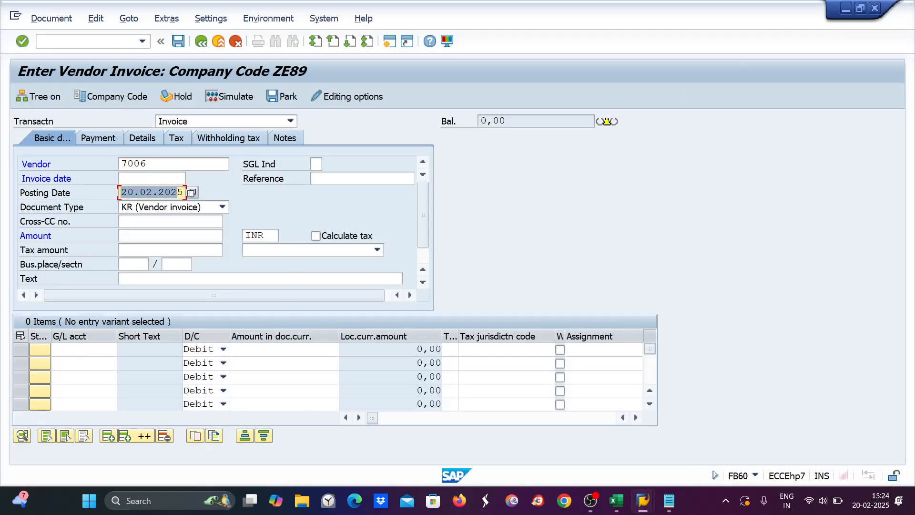
click(152, 177)
key(ctrl+v)
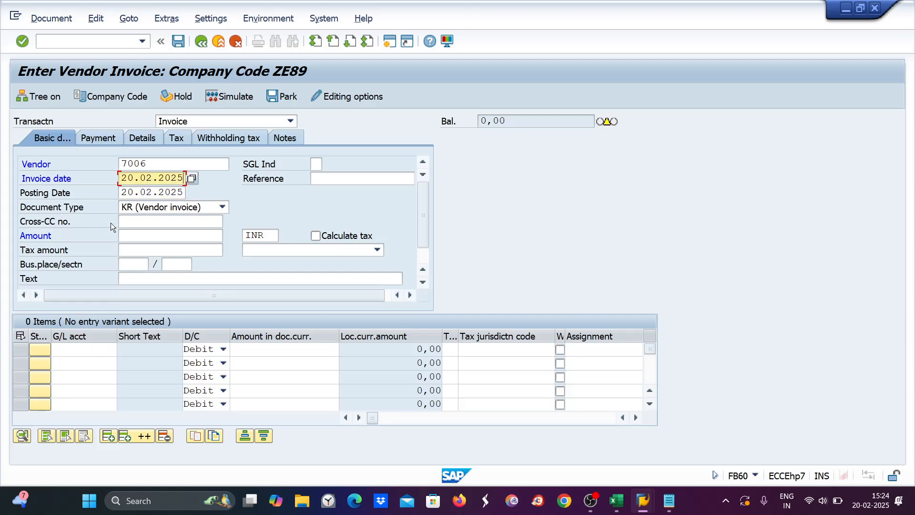
click(138, 234)
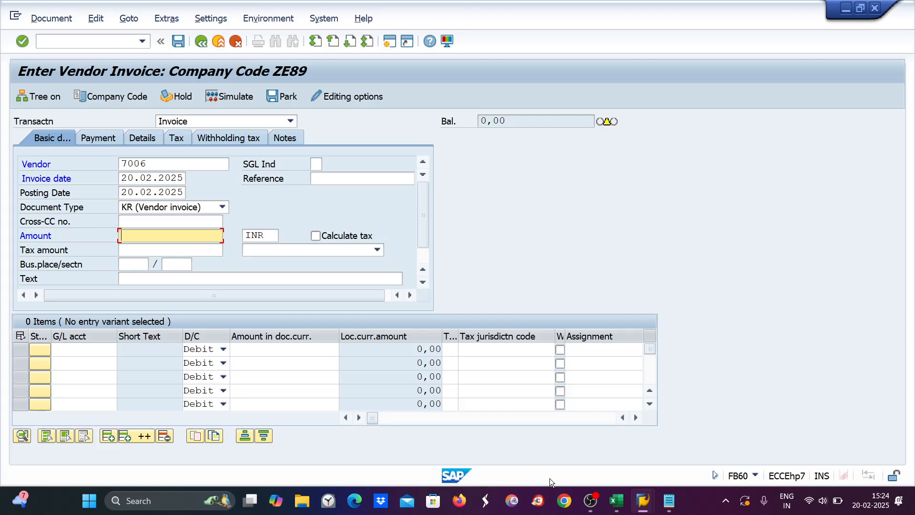
text(11000)
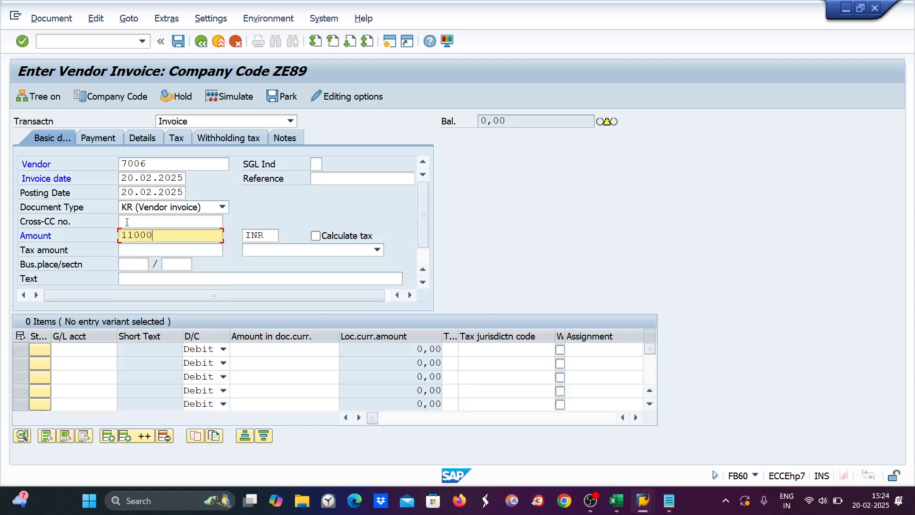
Step: Add a debit line to G/L 4012 credit purchase acct for 11000, which is rejected for its tax code
click(92, 350)
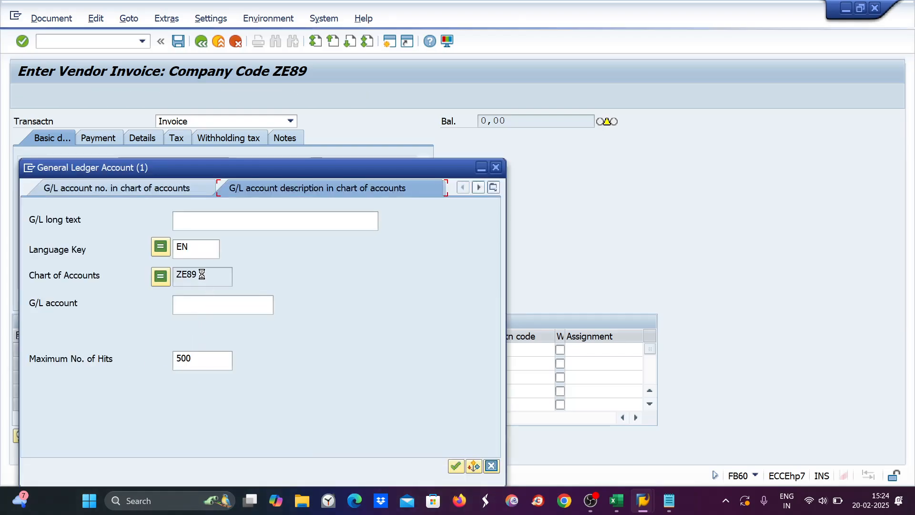
click(202, 274)
key(Return)
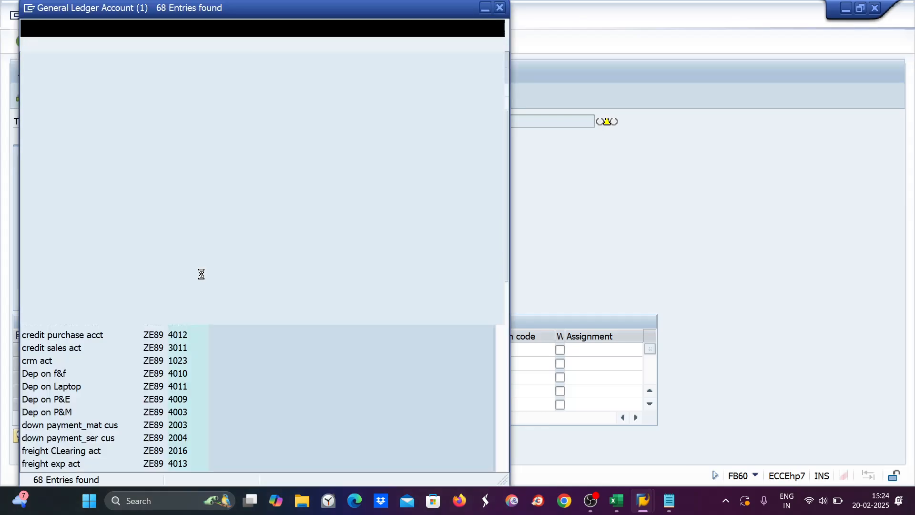
double_click(59, 336)
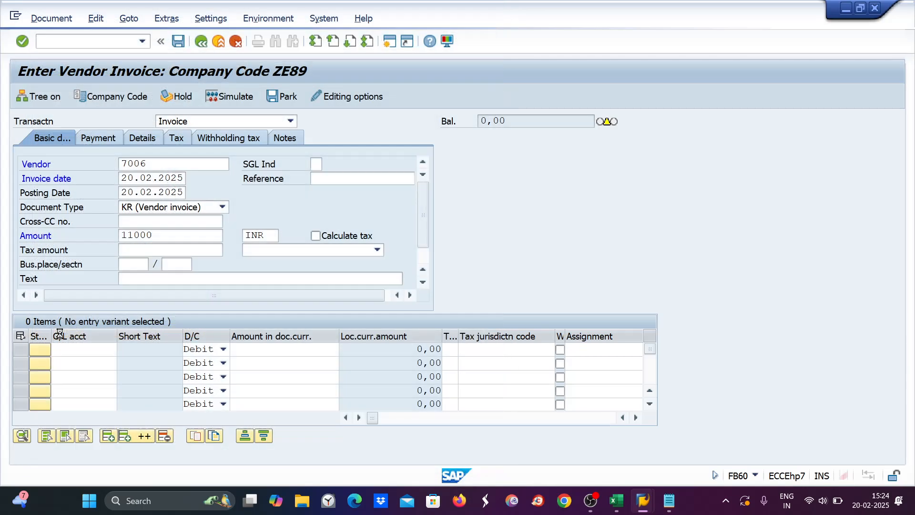
click(250, 348)
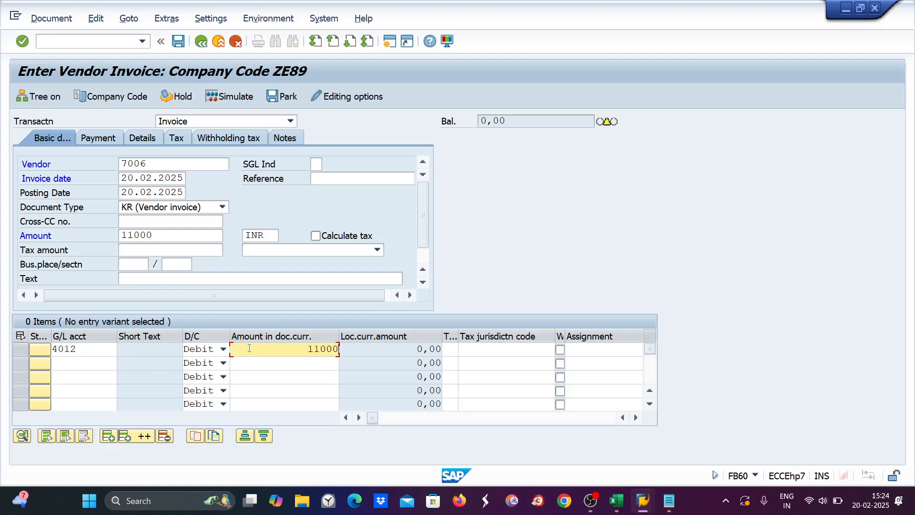
key(Return)
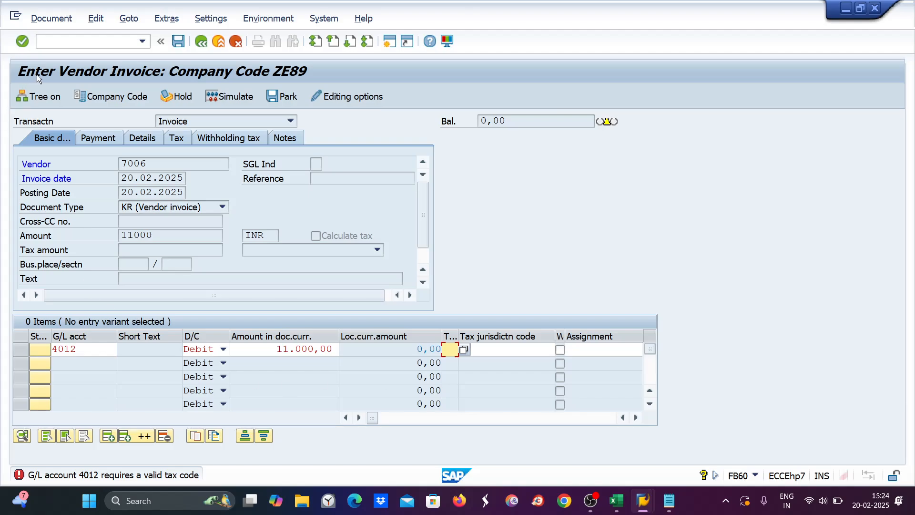
click(47, 38)
Step: In FS00, open account 4012's control data, blank the tax category and save
text(/nfb60)
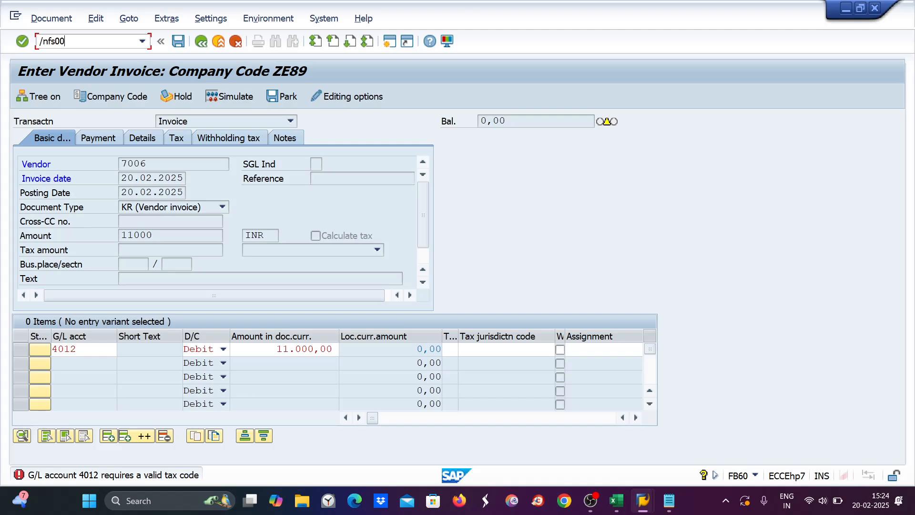
key(Return)
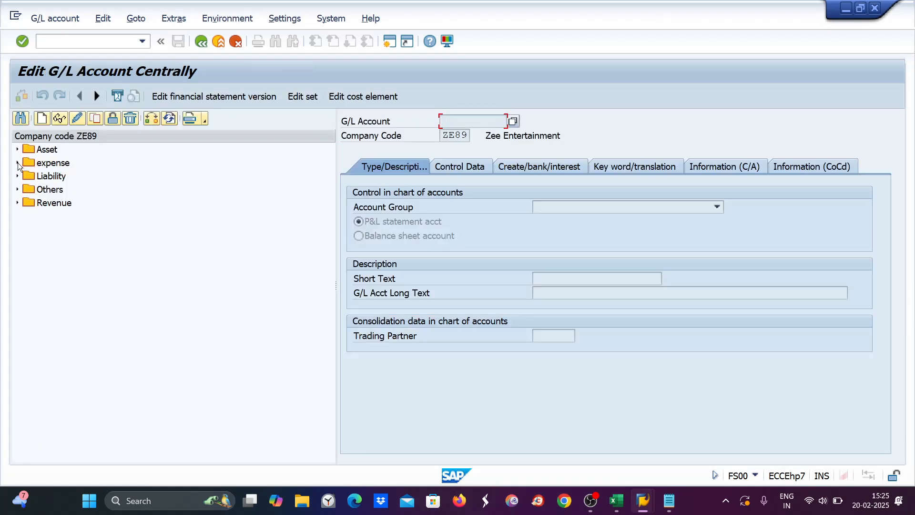
click(17, 163)
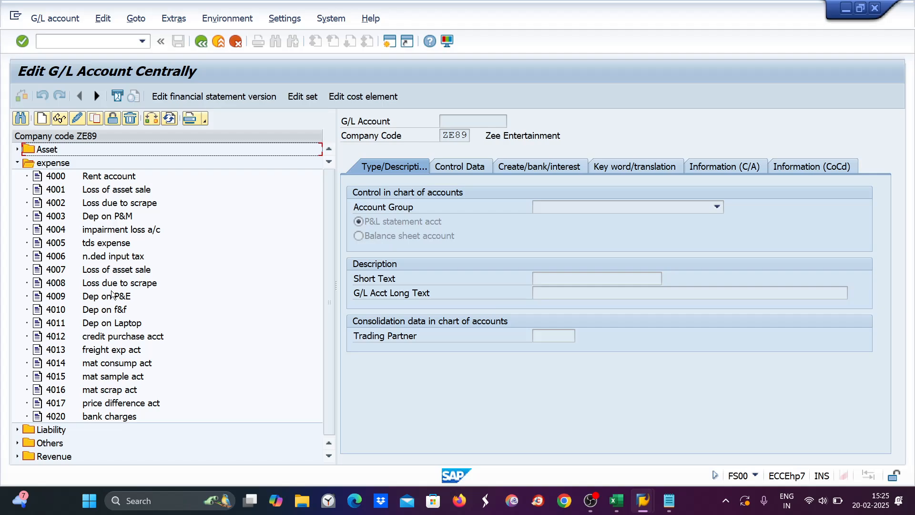
double_click(119, 337)
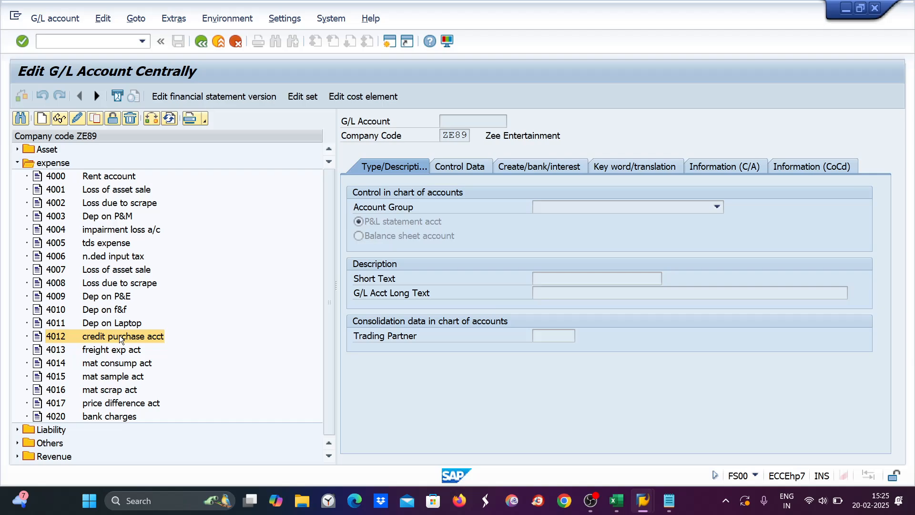
click(467, 165)
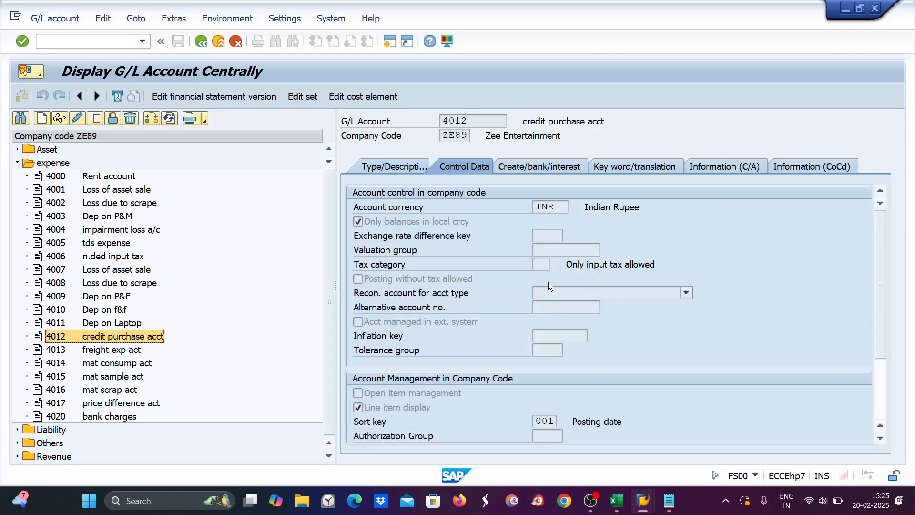
click(60, 120)
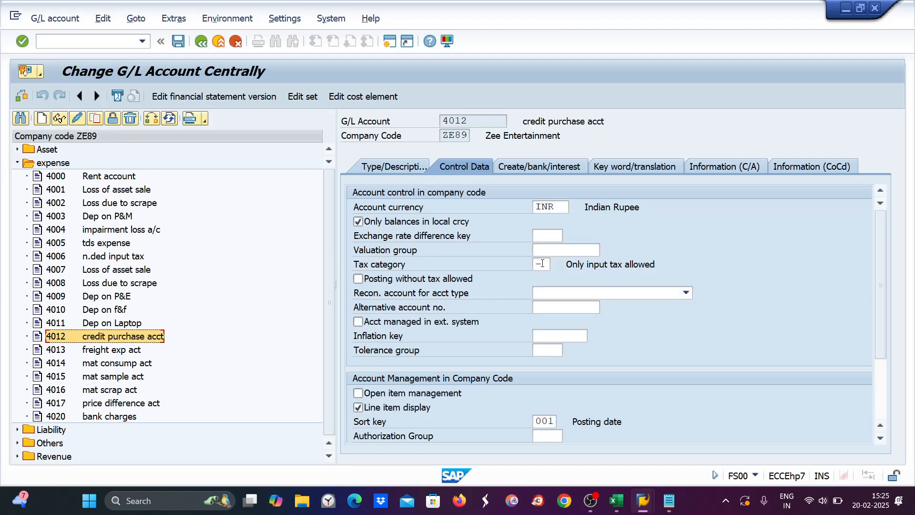
click(542, 263)
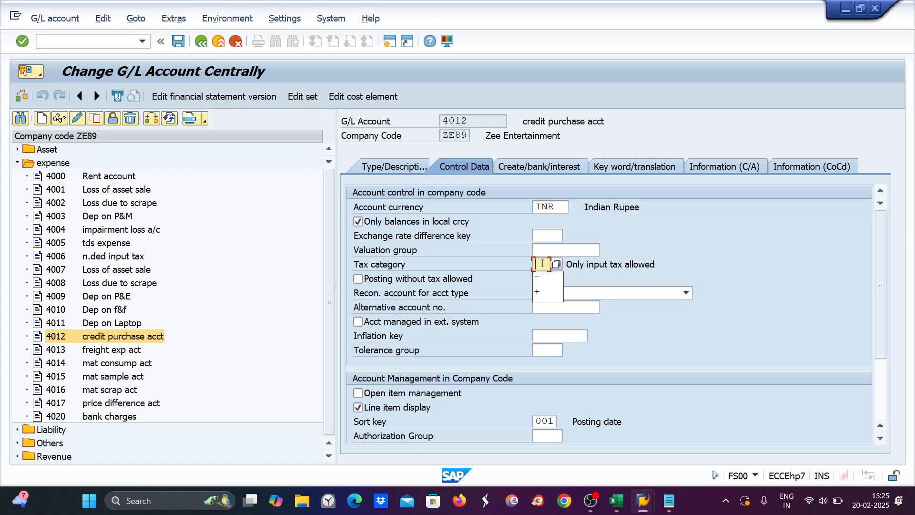
key(ctrl+s)
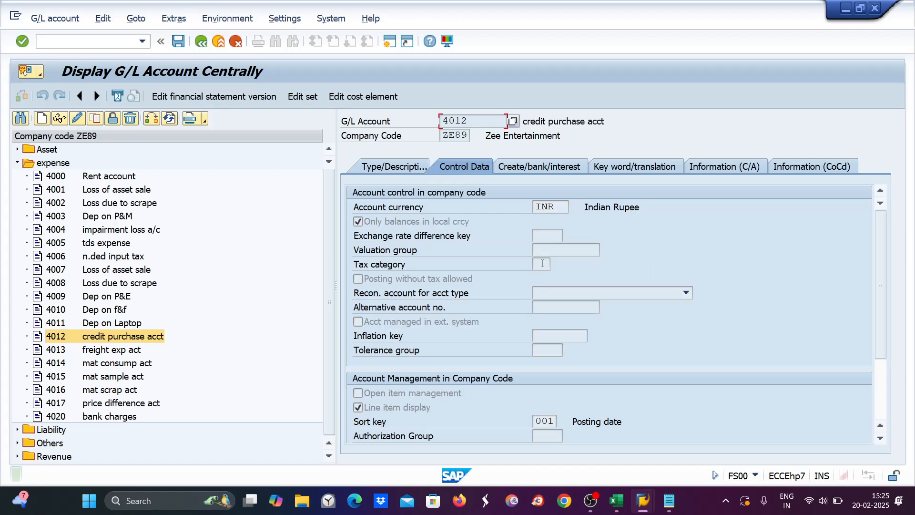
click(47, 42)
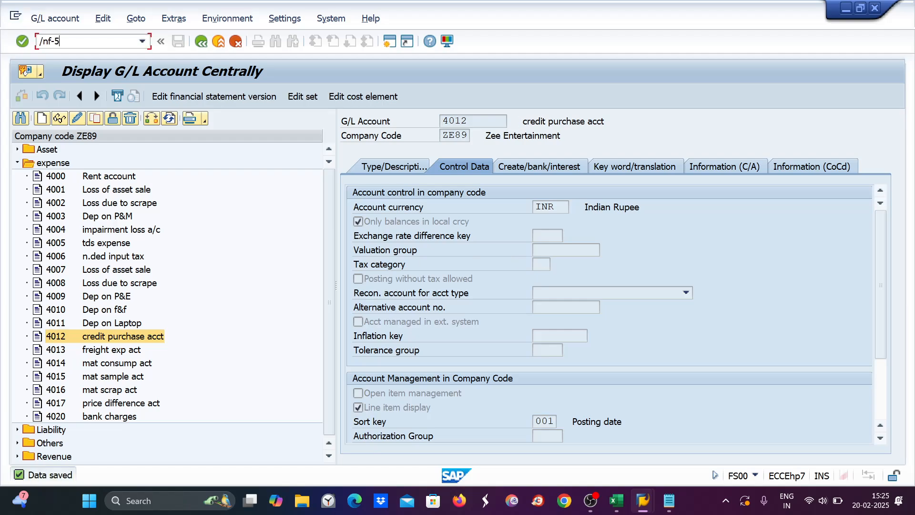
Step: Open F-53 Post Outgoing Payments for ZE89, then launch FB60 vendor invoice entry via /nfb60
key(Return)
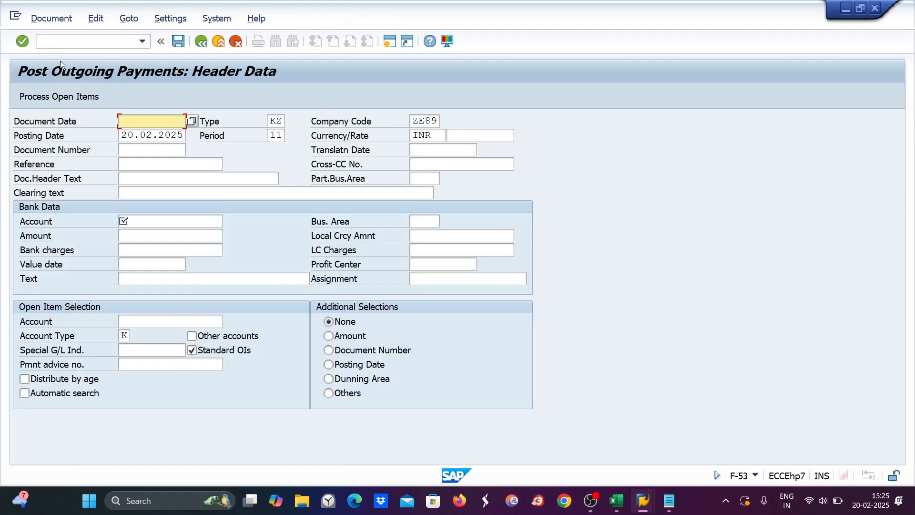
click(51, 40)
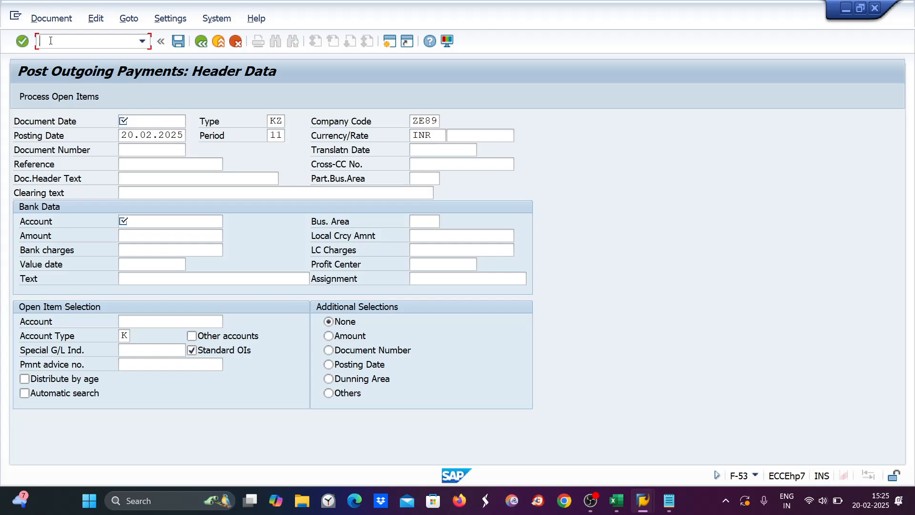
text(/nfb60)
key(Return)
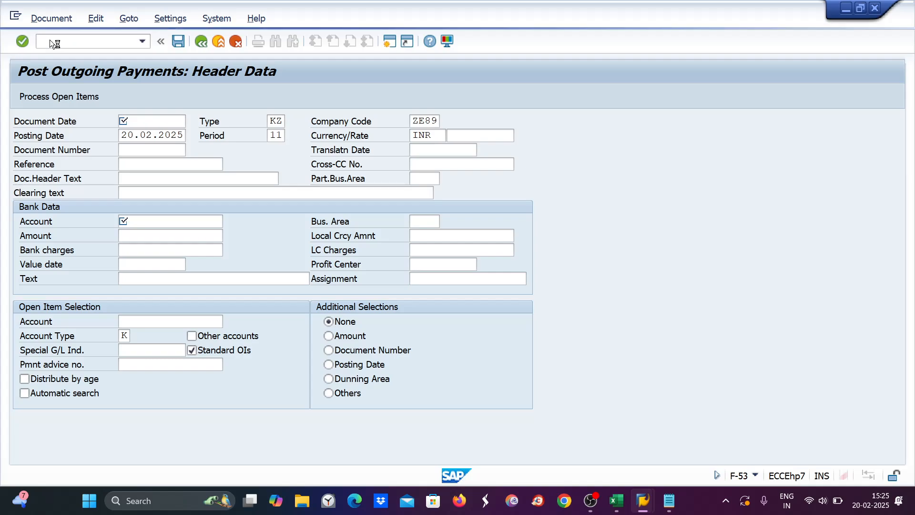
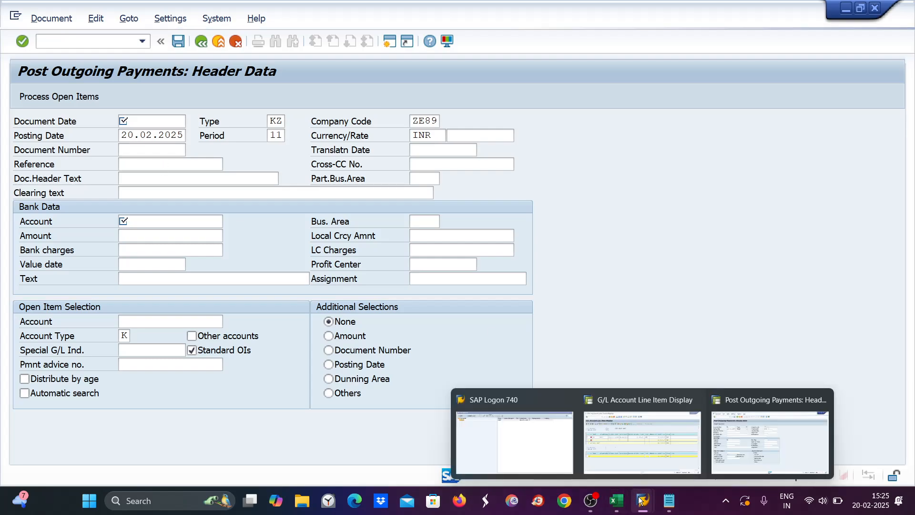
Step: Go back to SAP, where FB60 vendor invoice entry loads for company code ZE89
click(671, 507)
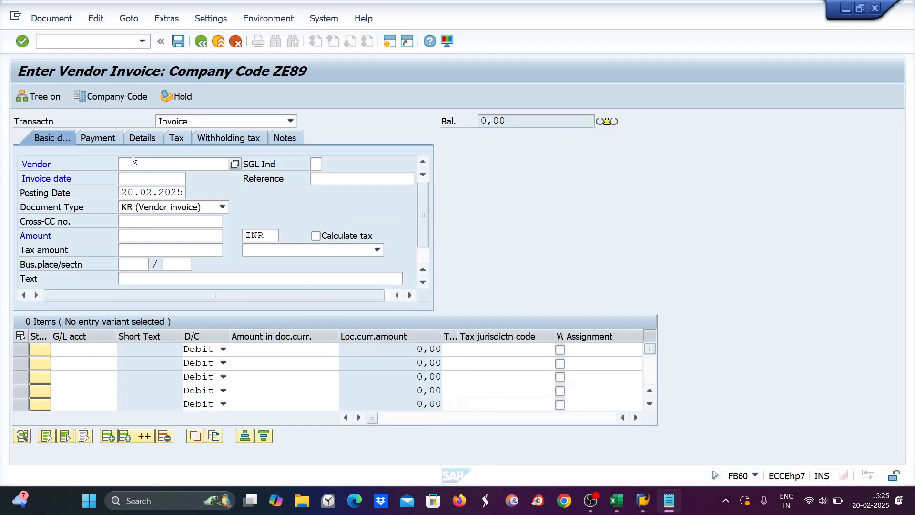
Step: Enter invoice header: vendor 7006, invoice date 20.02.2025, amount 11000
click(132, 167)
text(7)
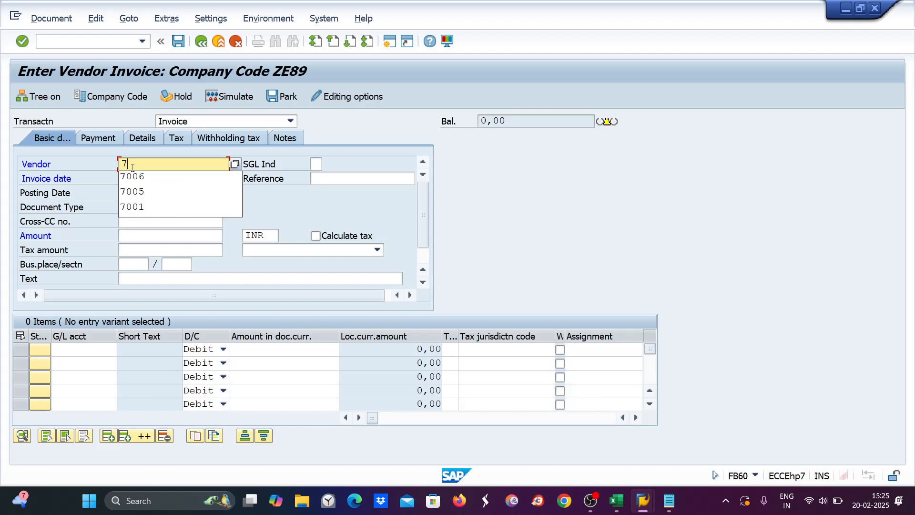
click(133, 176)
drag(123, 194, 212, 204)
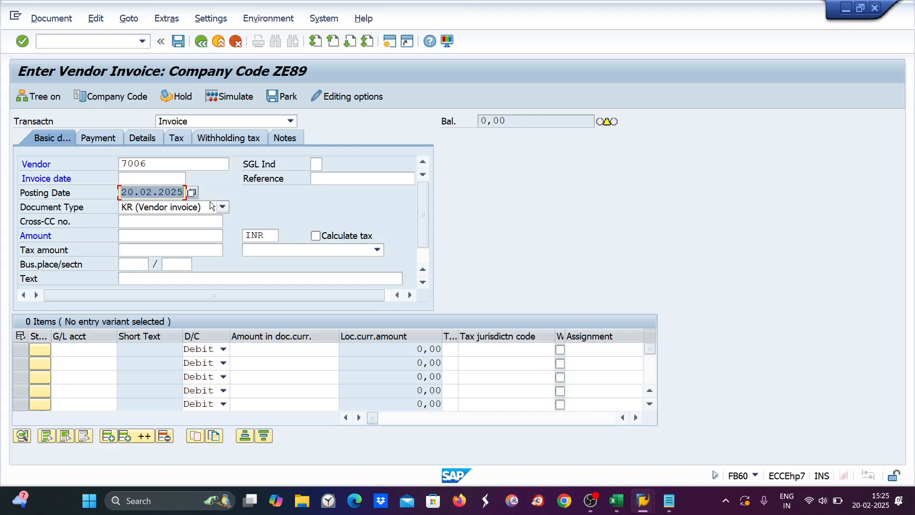
key(ctrl+c)
click(134, 176)
key(ctrl+v)
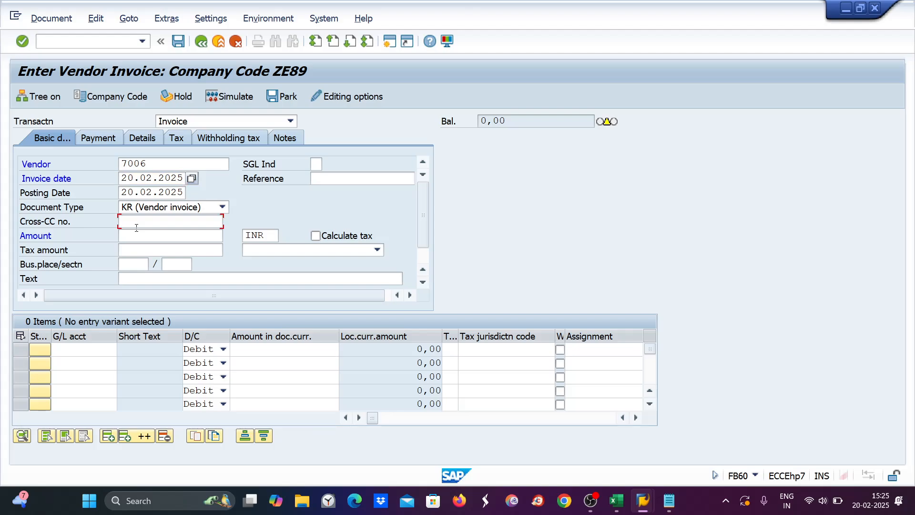
click(136, 222)
click(135, 236)
text(1)
click(134, 249)
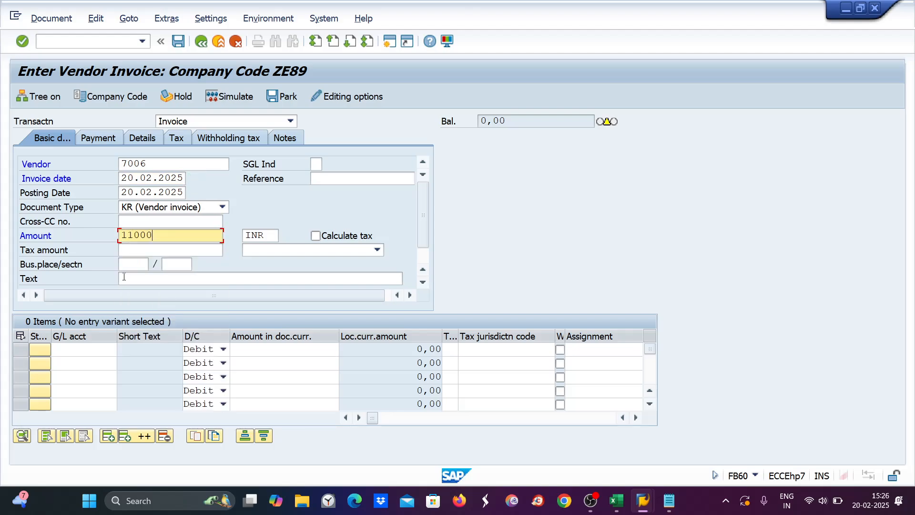
Step: Add a G/L 4012 line for 11000, then simulate and post the vendor invoice
click(92, 352)
text(4)
click(89, 360)
click(246, 352)
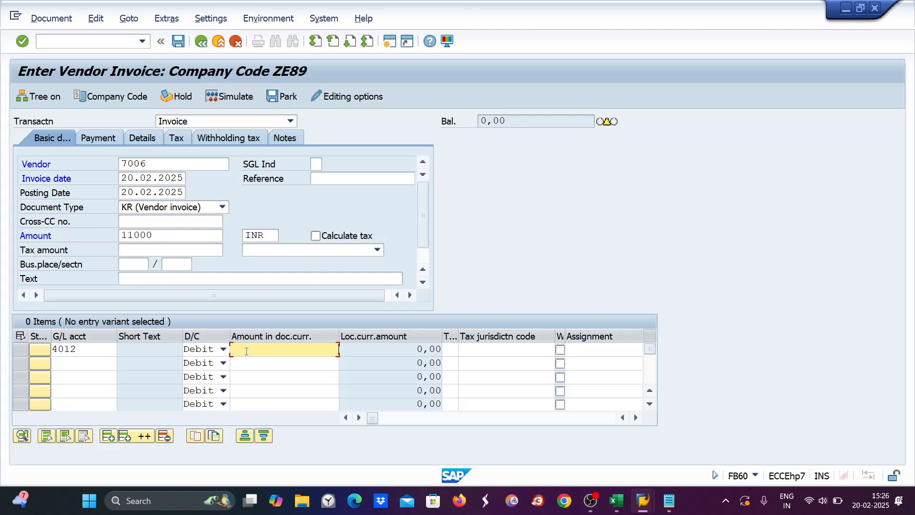
text(11000)
key(Return)
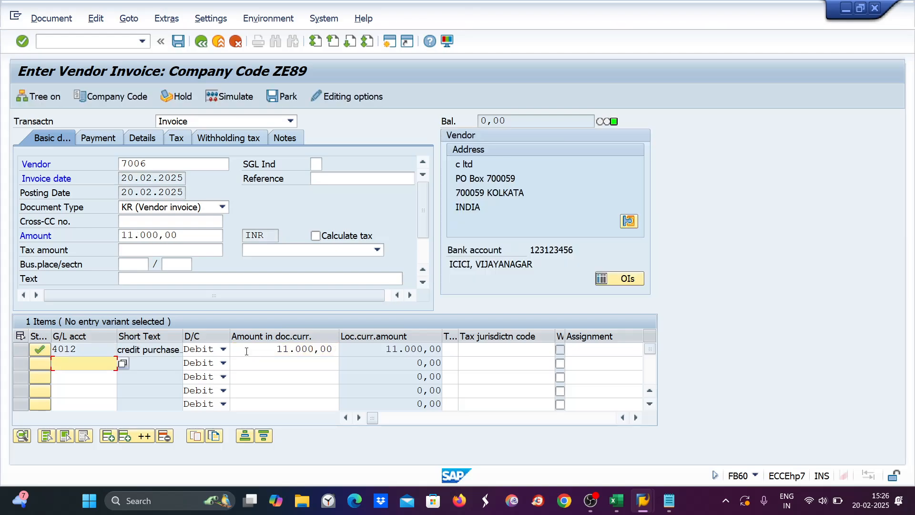
click(208, 95)
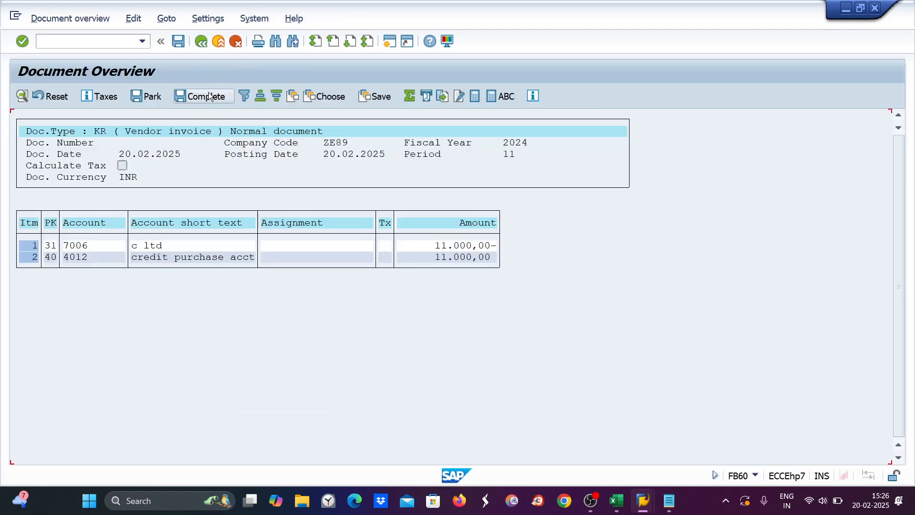
click(210, 96)
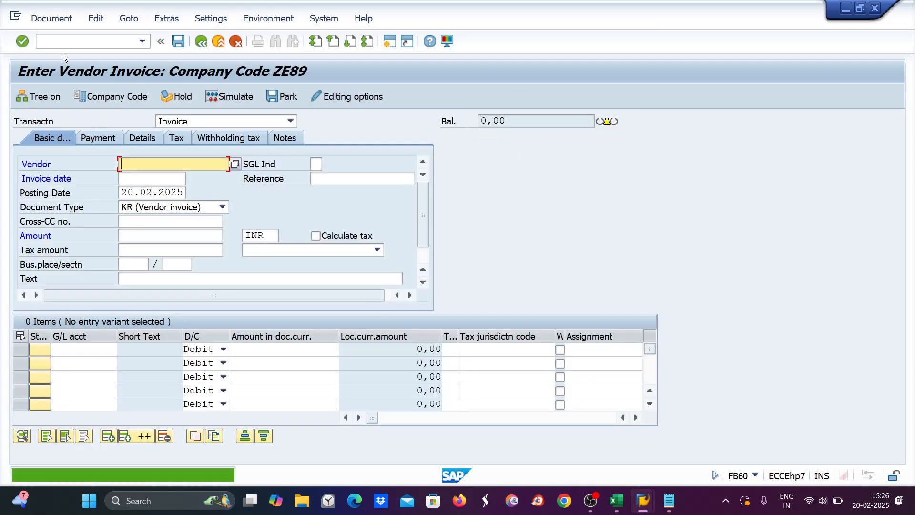
Step: Start F-53 outgoing payment with document date 20.02.2025
click(44, 37)
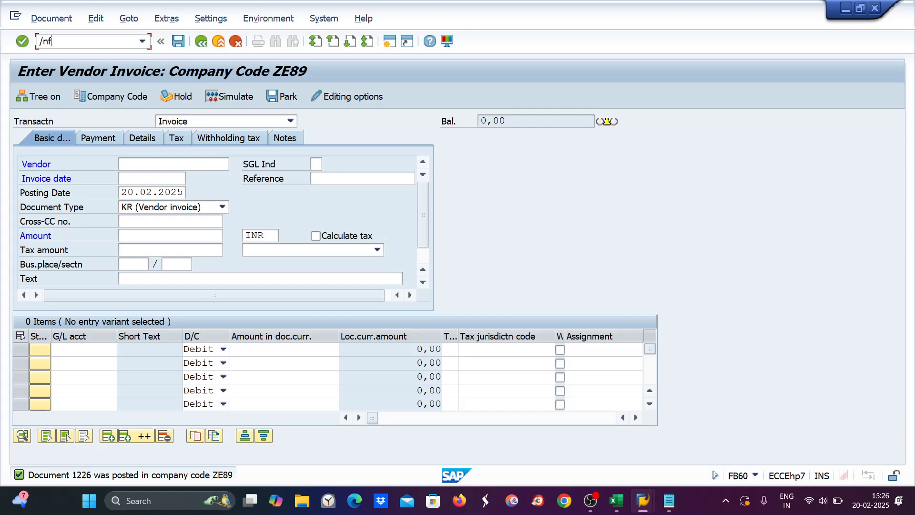
text(/nf-53)
key(Return)
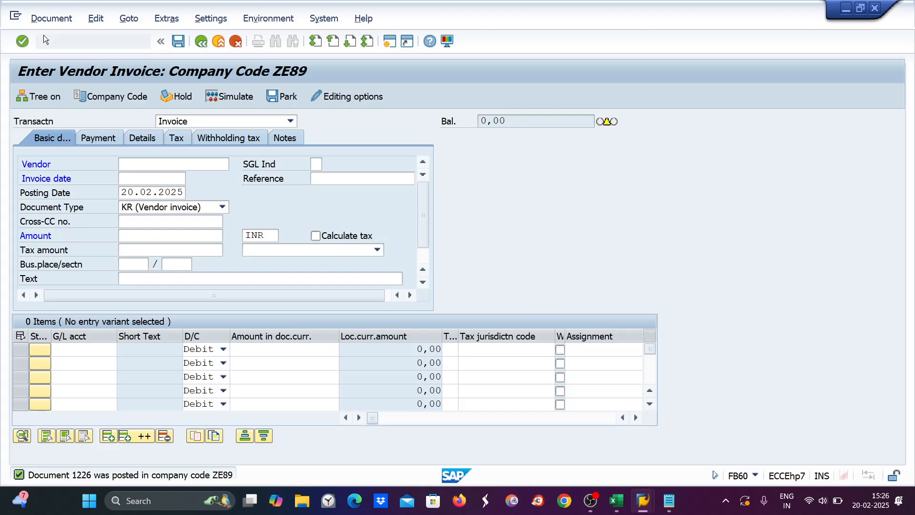
key(Tab)
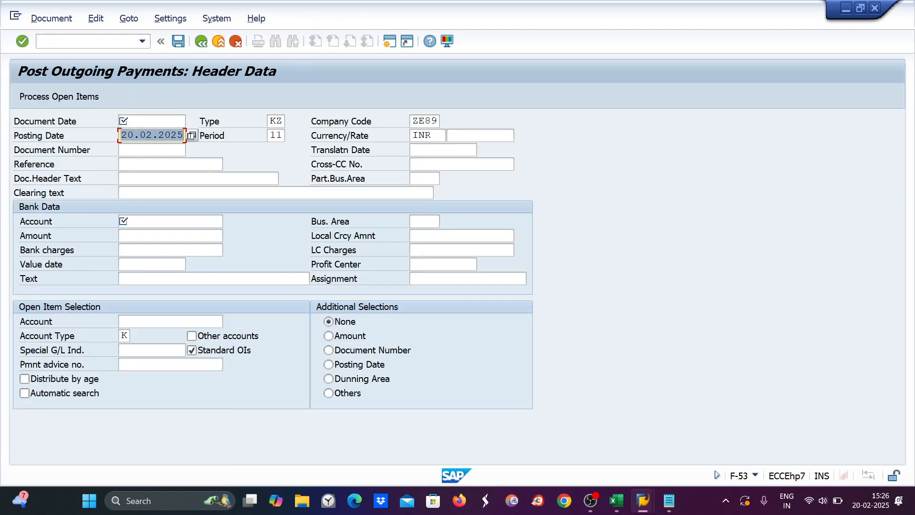
key(ctrl+c)
click(138, 121)
key(ctrl+v)
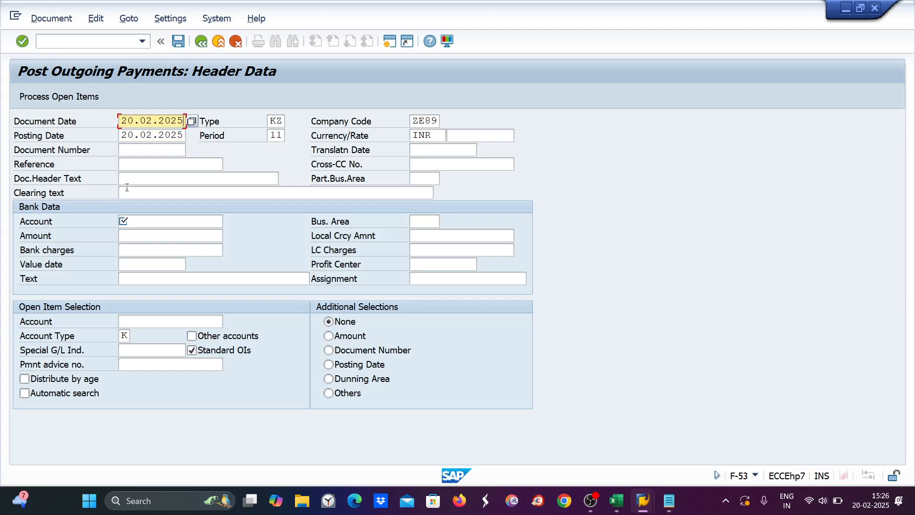
click(132, 223)
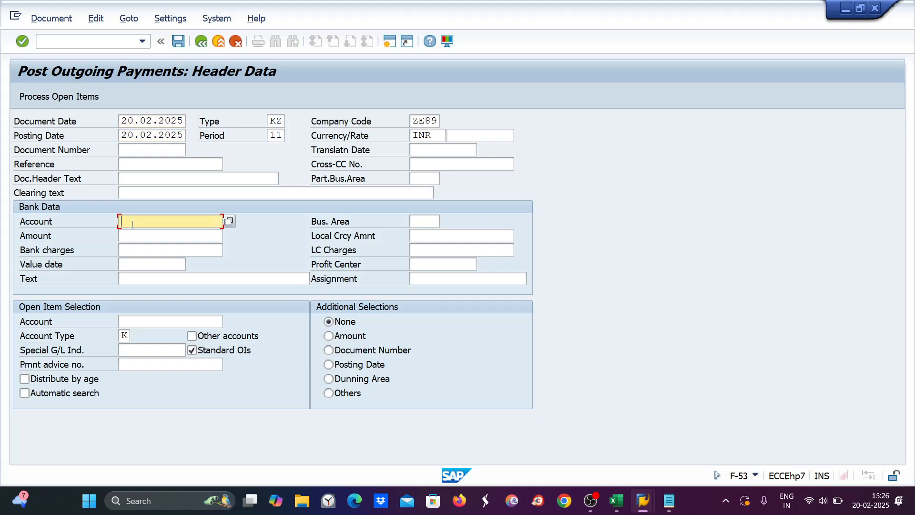
Step: Note bank account 1042 in Excel cell B14 beside the outgoing bank line
click(616, 501)
click(150, 318)
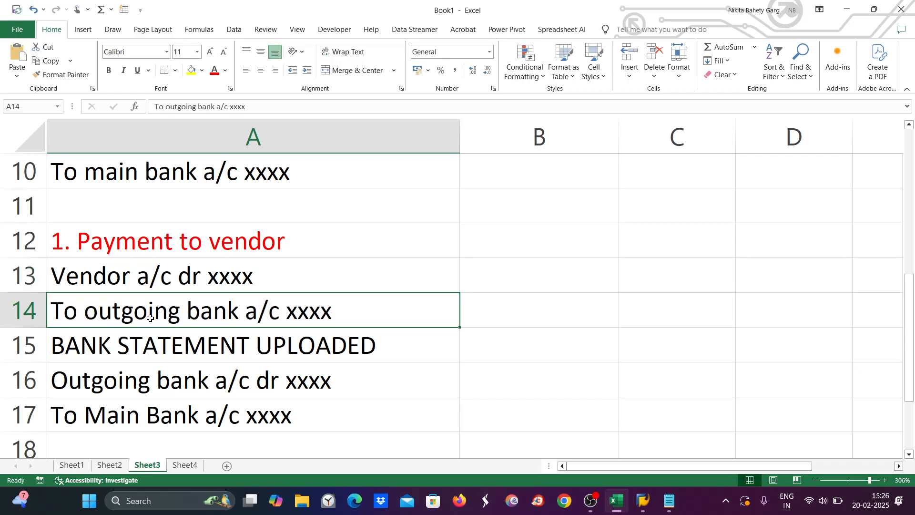
click(486, 311)
text(1042)
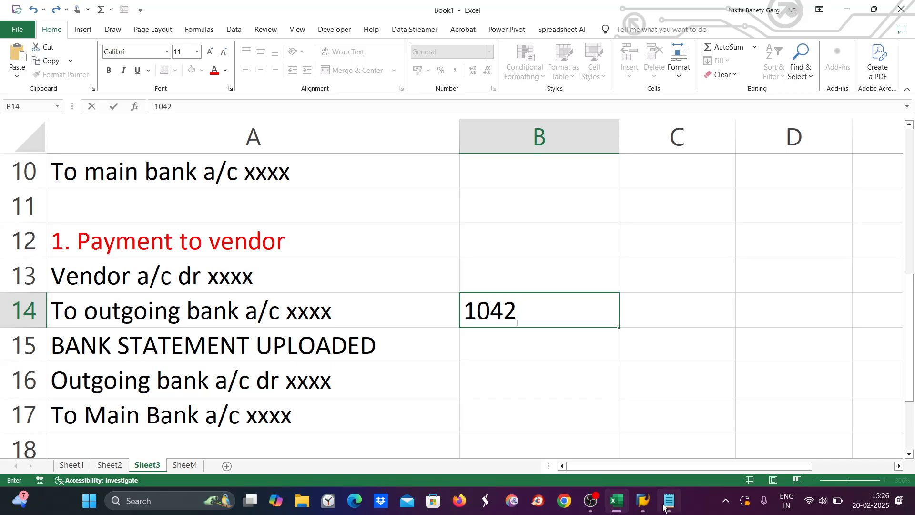
mouse_move(664, 506)
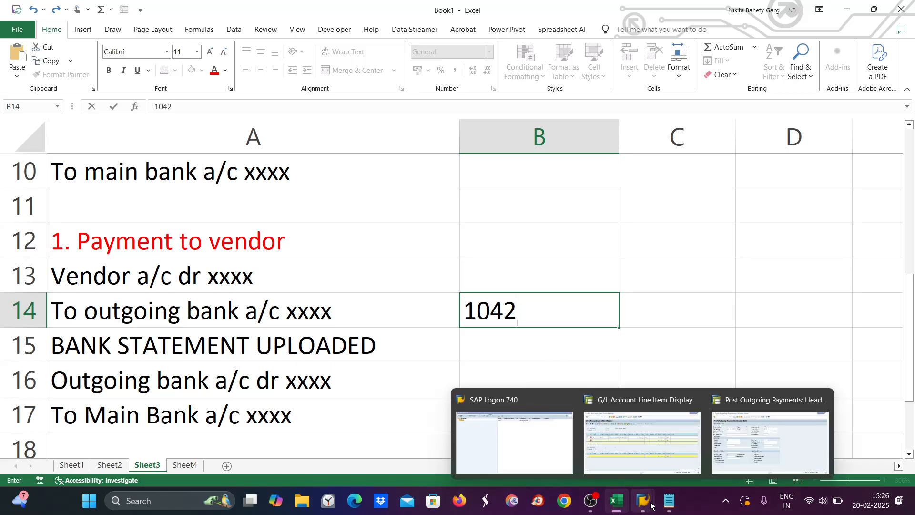
Step: Enter bank account 1042 and payment amount 11000 in F-53
click(728, 453)
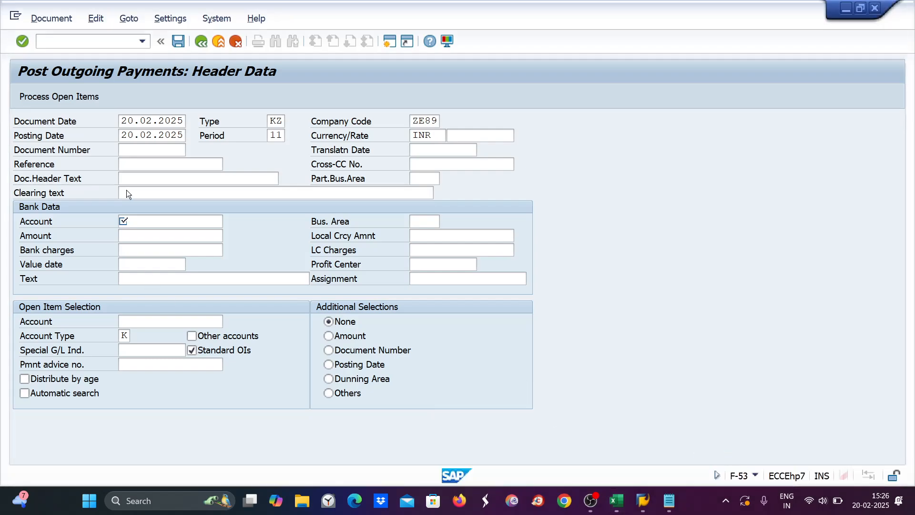
text(1)
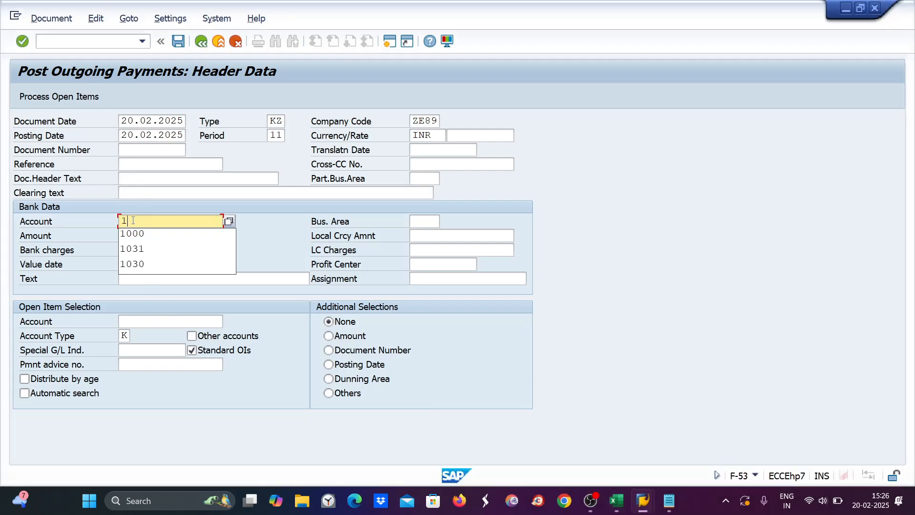
text(042)
click(135, 241)
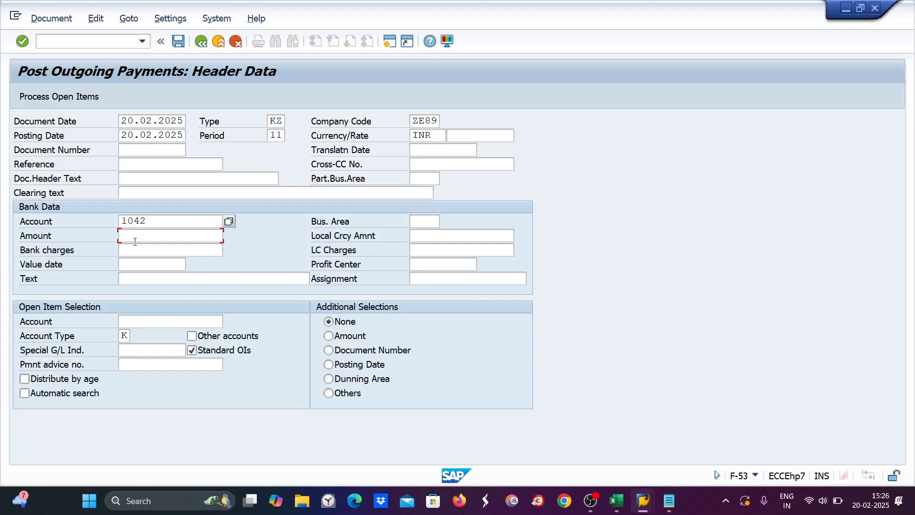
text(11000)
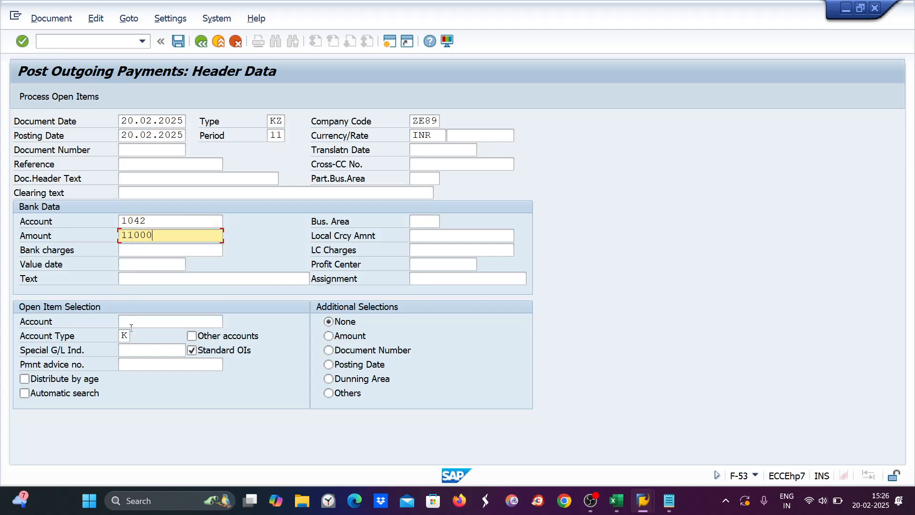
Step: Set open item account to vendor 7006, value date 20.02.2025, and load open items
click(131, 322)
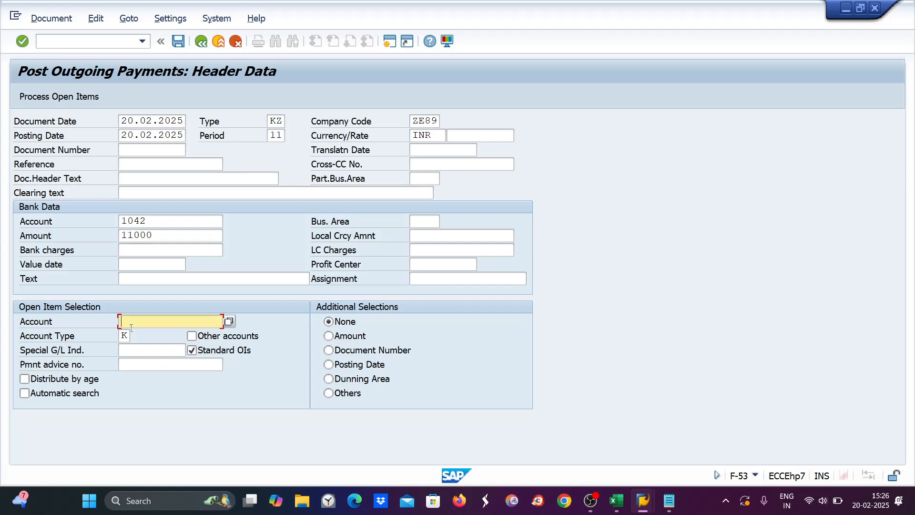
text(7005)
key(BackSpace)
text(6)
key(Return)
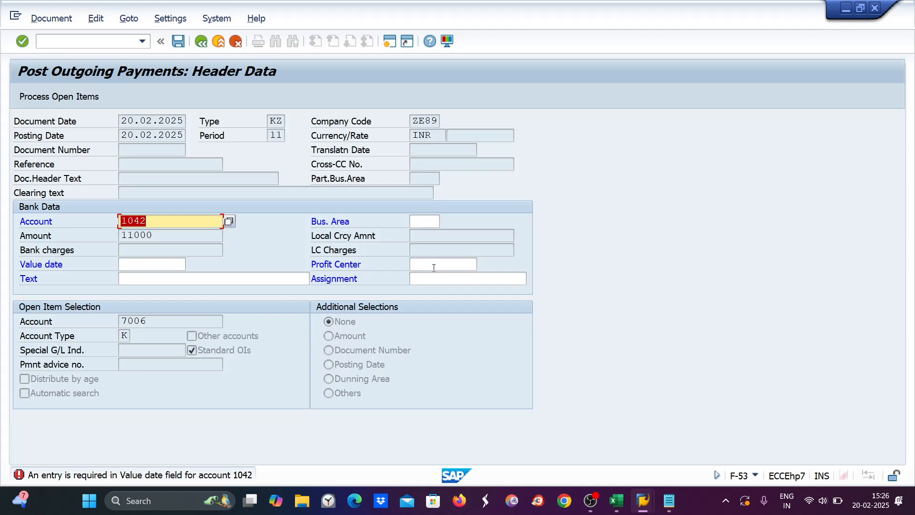
click(131, 265)
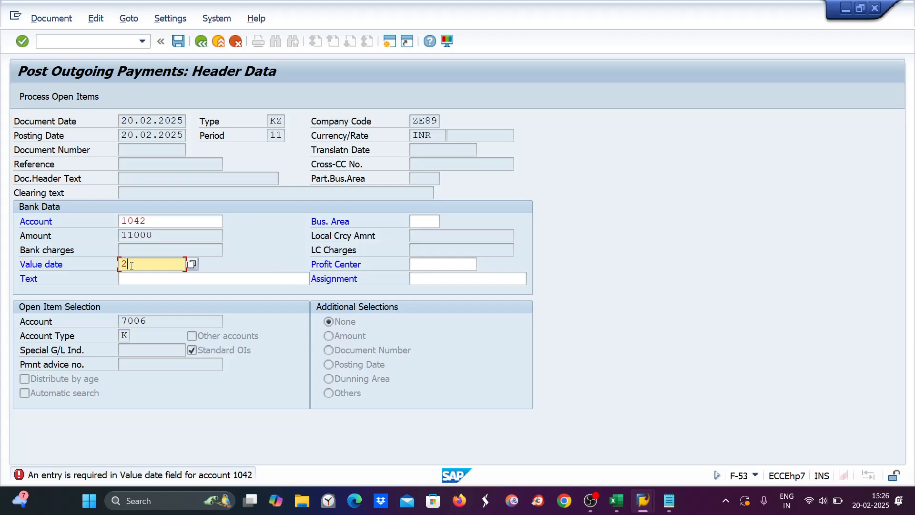
text(20.02.2025)
key(Return)
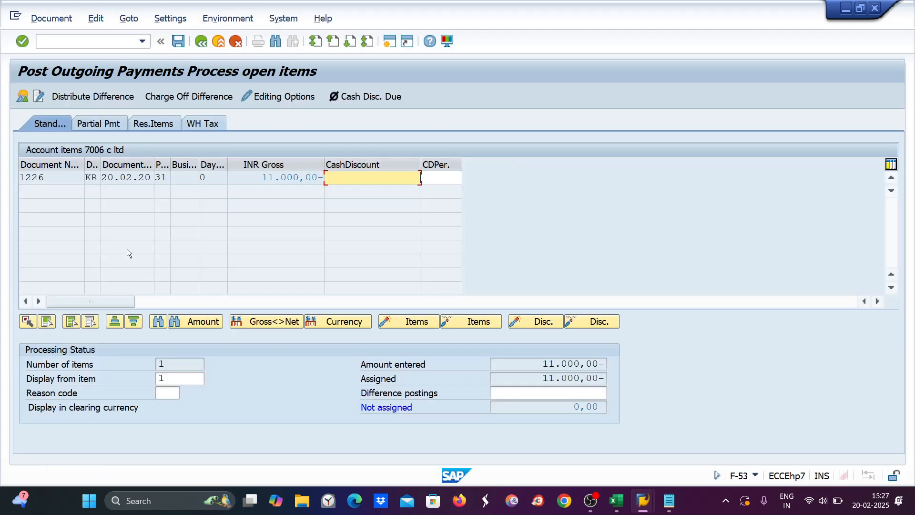
Step: Simulate and post the 11,000 payment from bank 1042 to vendor 7006 as document 1227
click(59, 19)
click(55, 53)
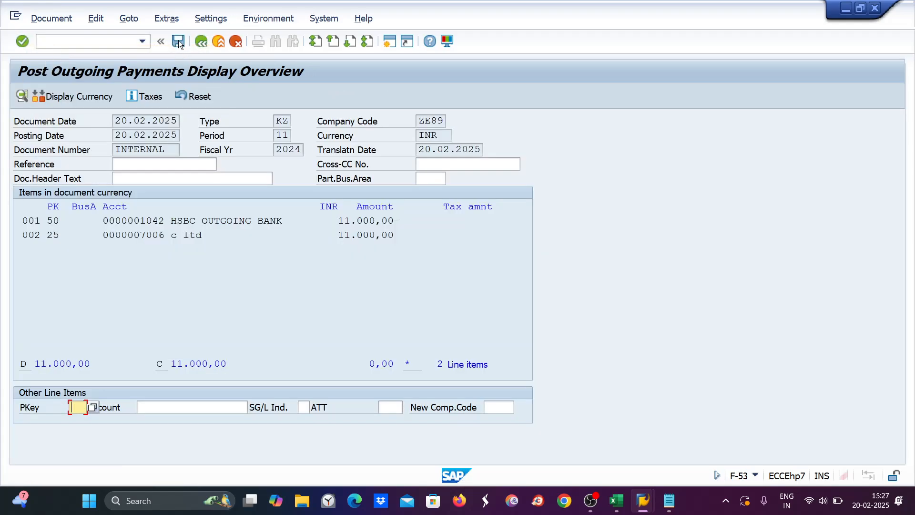
click(178, 41)
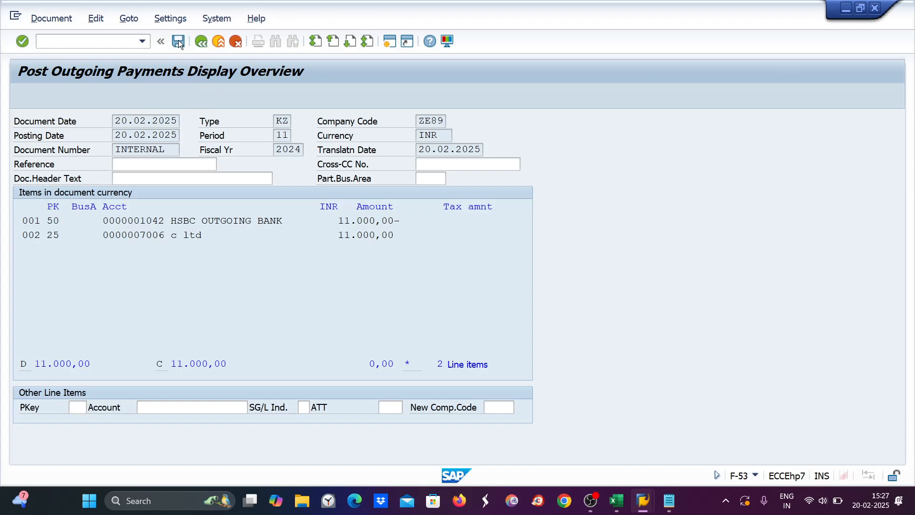
click(41, 41)
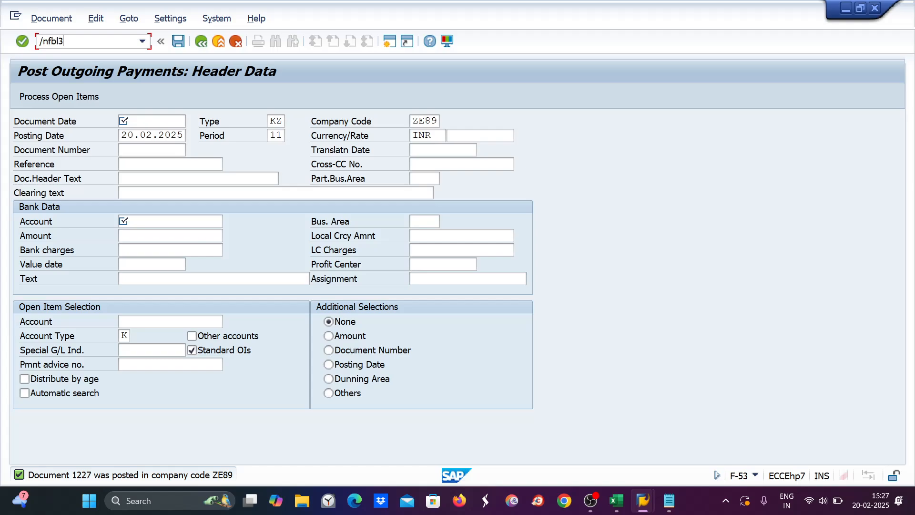
Step: List FBL3N open items for bank account 1040, showing document 1224 for 21,000 INR
key(Return)
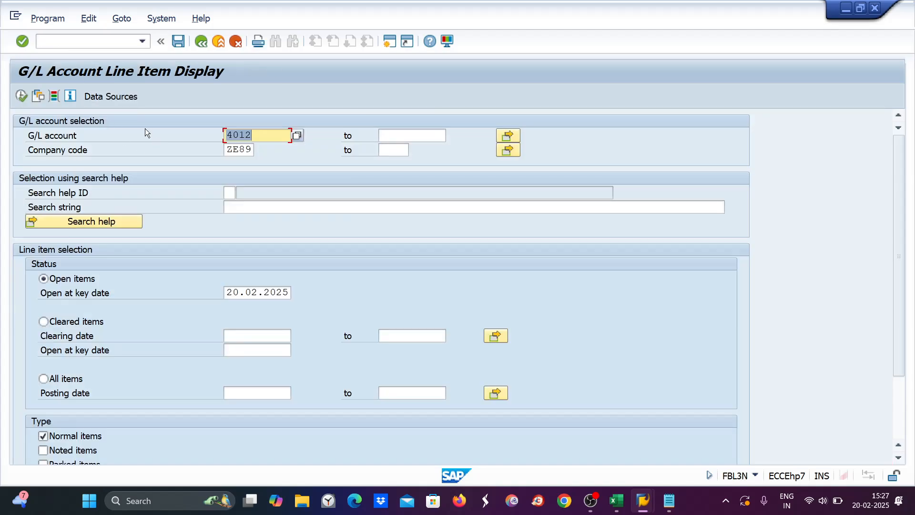
text(1)
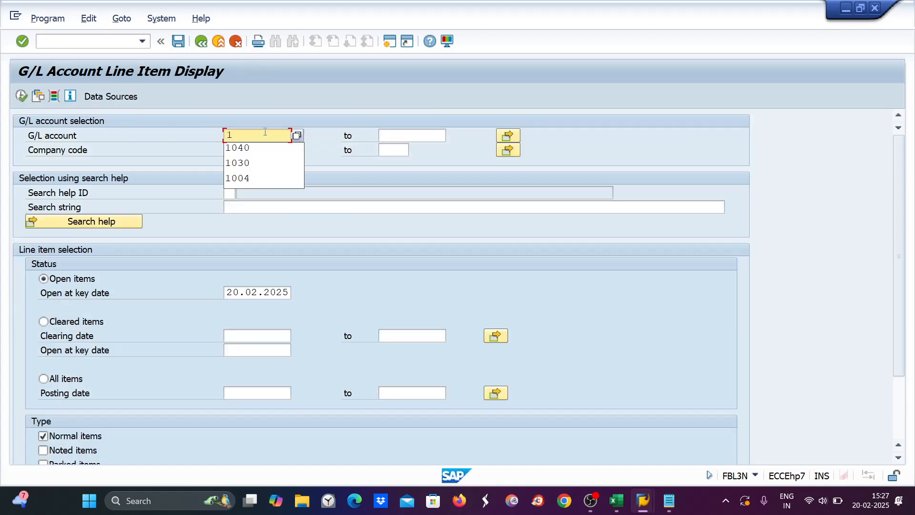
text(040)
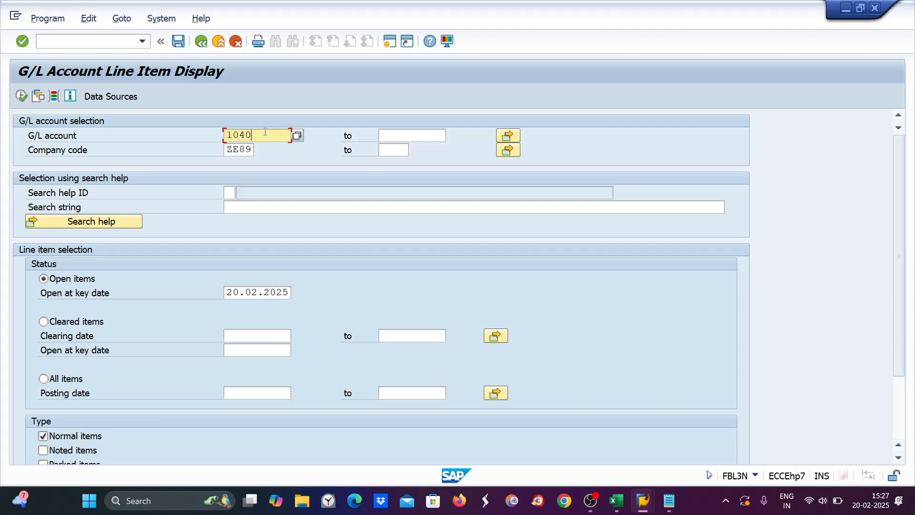
click(21, 95)
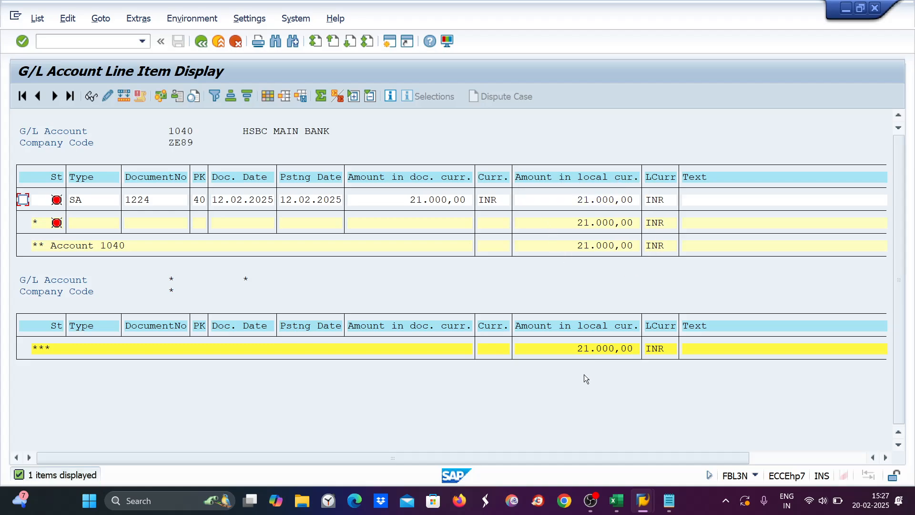
mouse_move(625, 508)
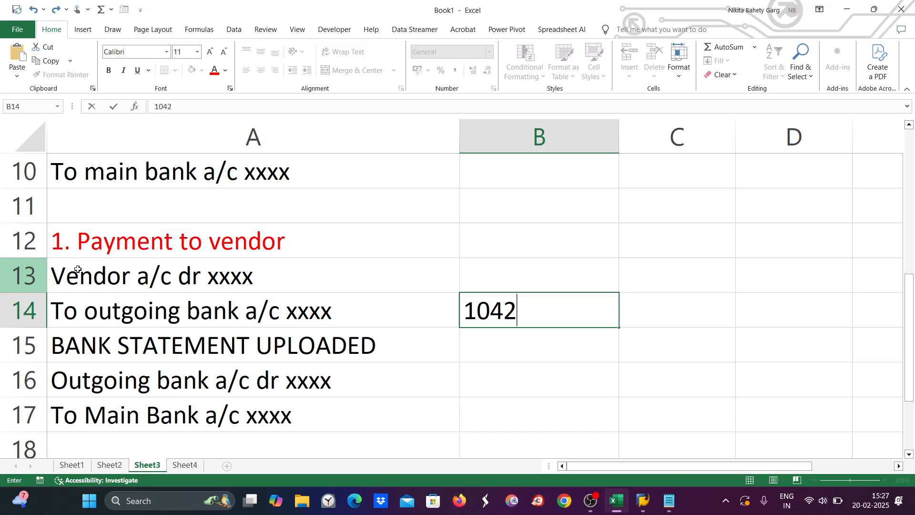
Step: Colour 'BANK STATEMENT UPLOADED' red in Excel, then save and close the Notepad bank statement
click(120, 350)
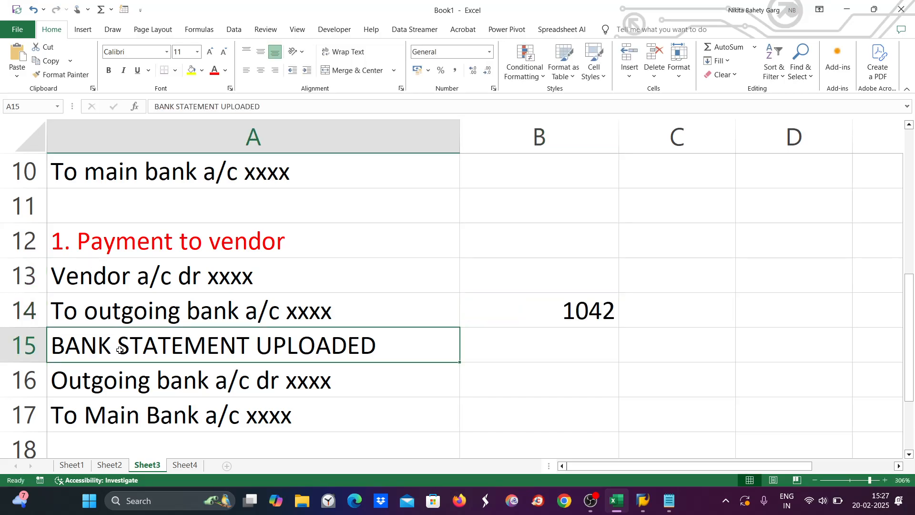
click(214, 71)
click(669, 501)
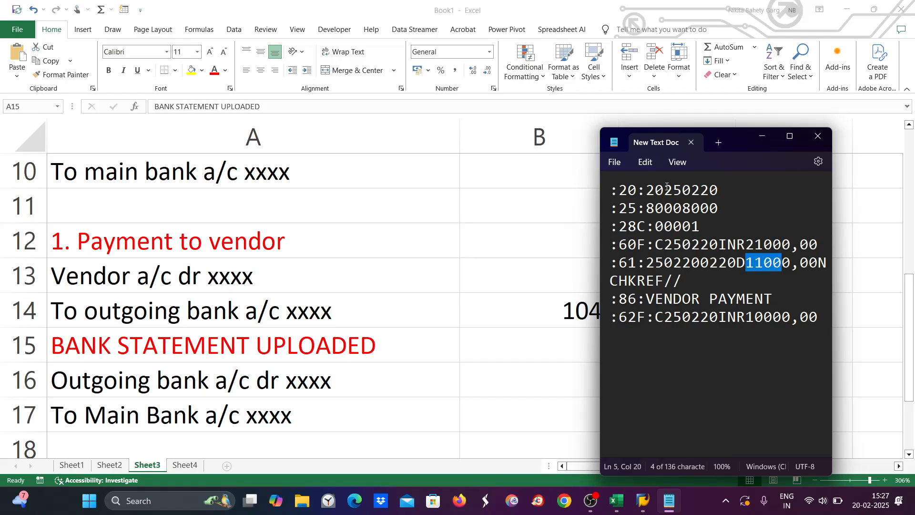
click(614, 163)
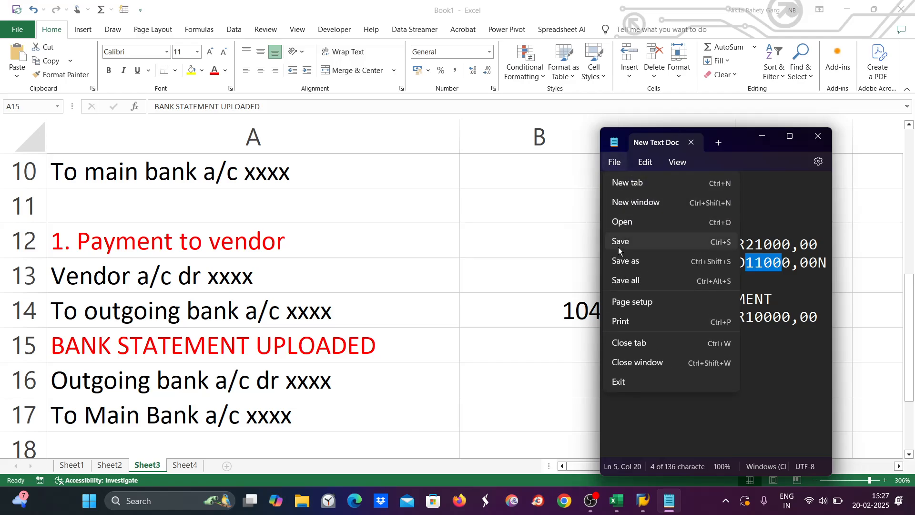
click(619, 244)
click(815, 138)
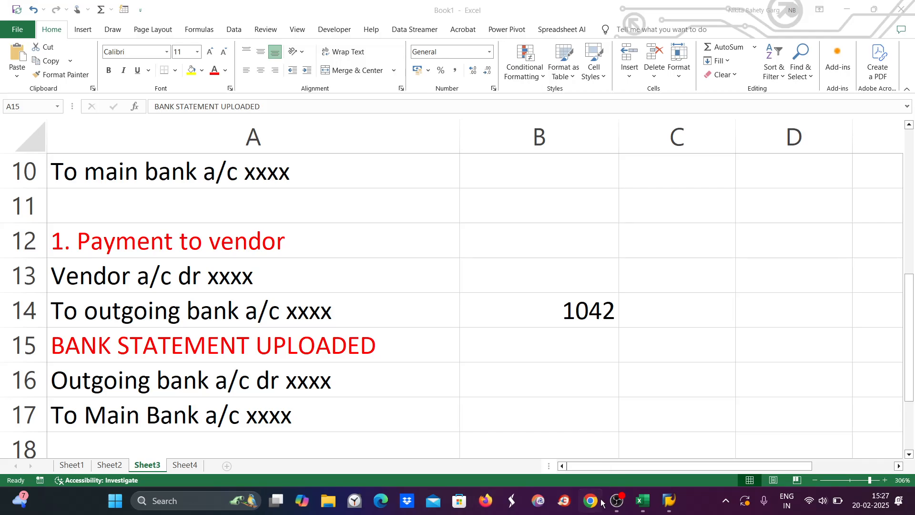
Step: Open FF_5 and load the ZEE variant's SWIFT MT940 import settings
mouse_move(669, 504)
click(794, 442)
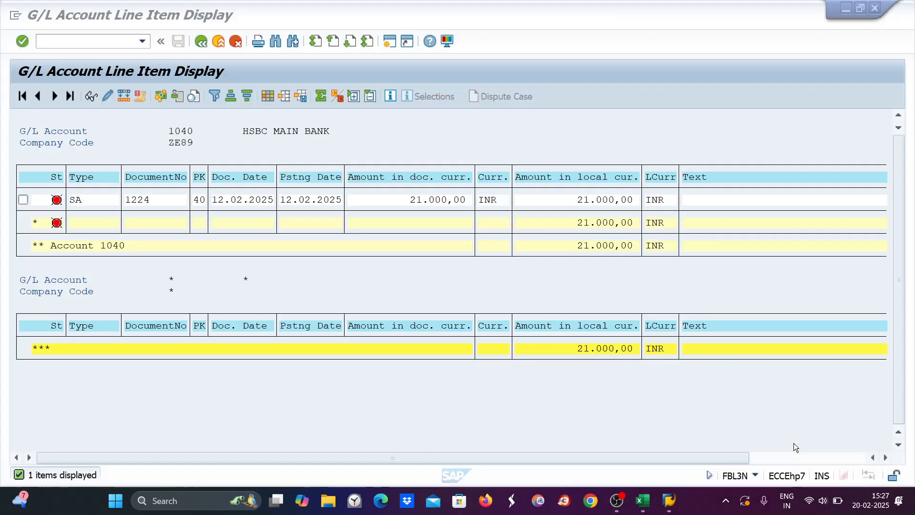
mouse_move(669, 501)
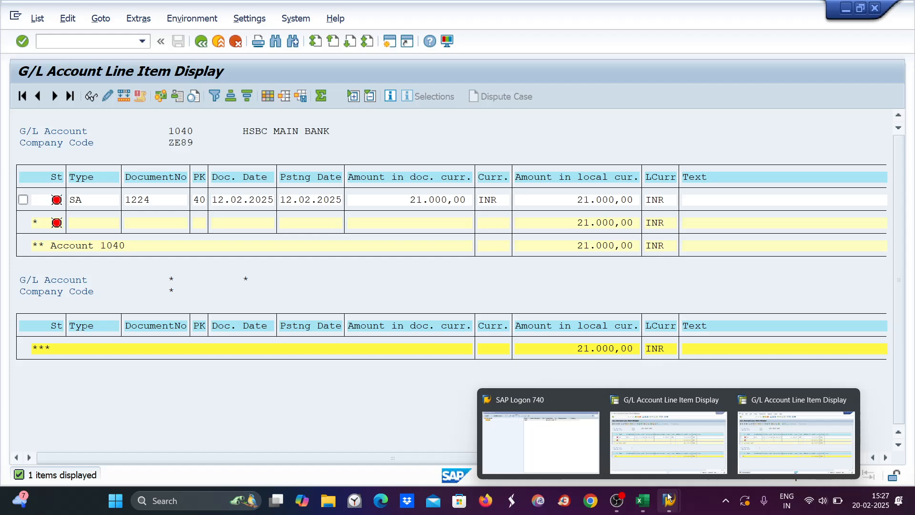
click(664, 453)
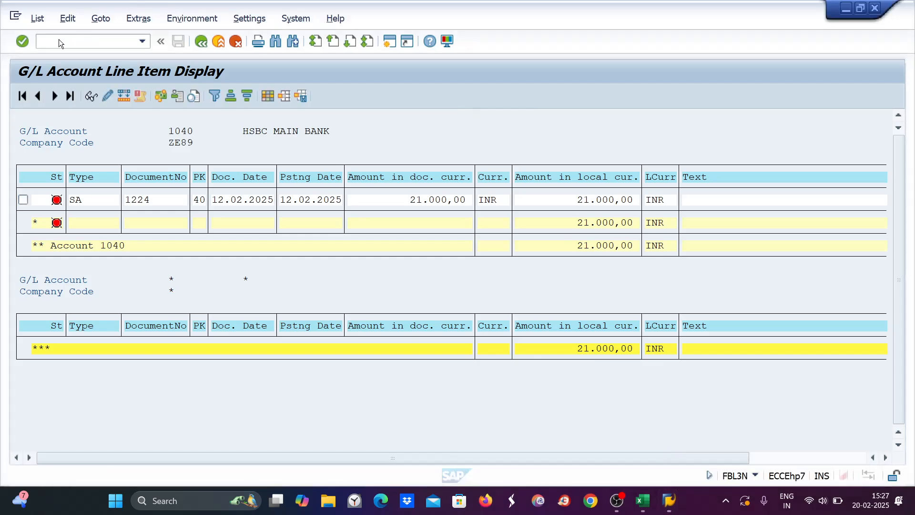
click(46, 39)
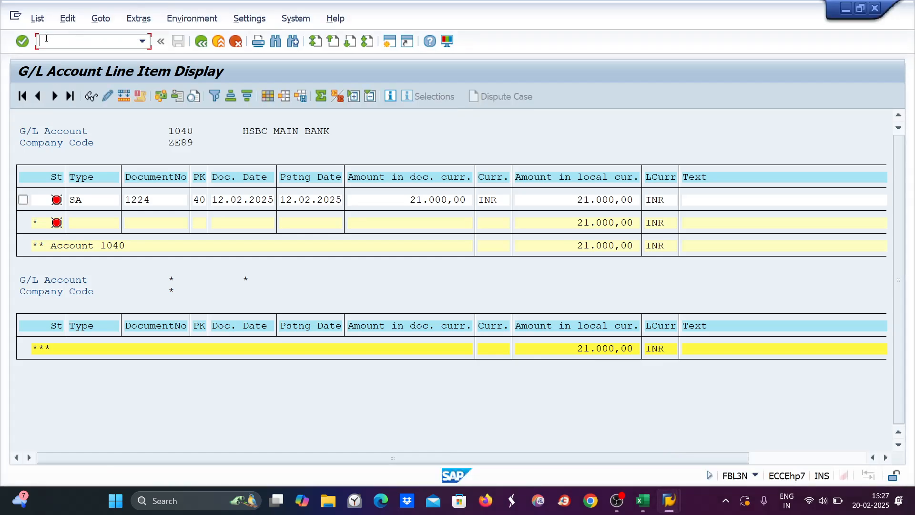
text(/nff_5)
key(Return)
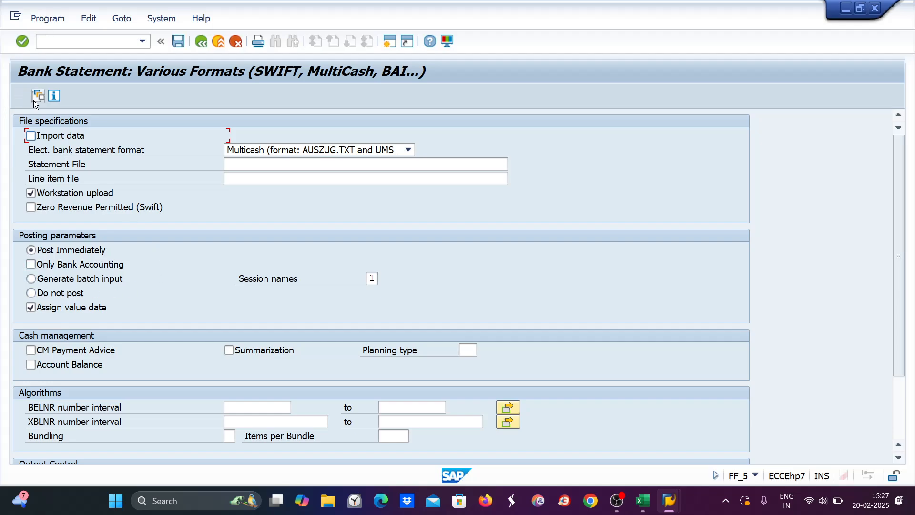
click(35, 98)
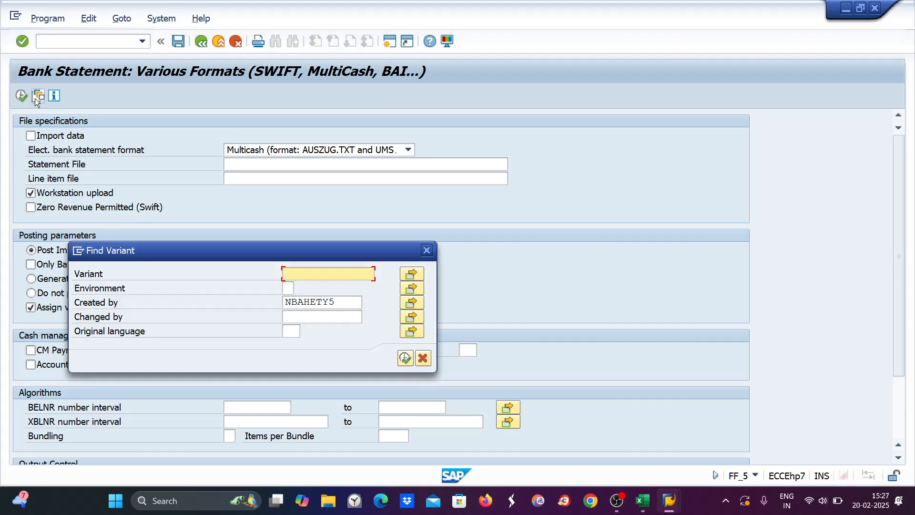
text(zee)
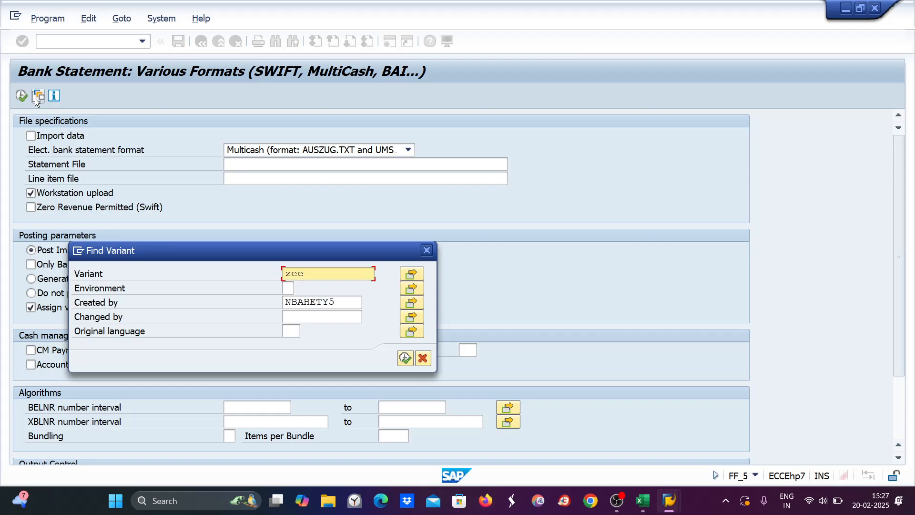
key(Return)
click(405, 357)
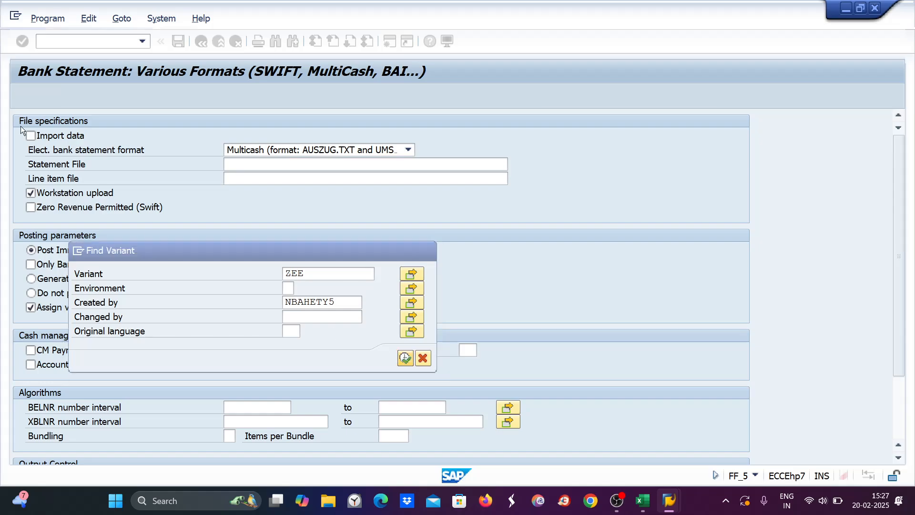
Step: Open the ABAP Editor (SE38) with program RFEBKA96
click(53, 42)
text(/ns)
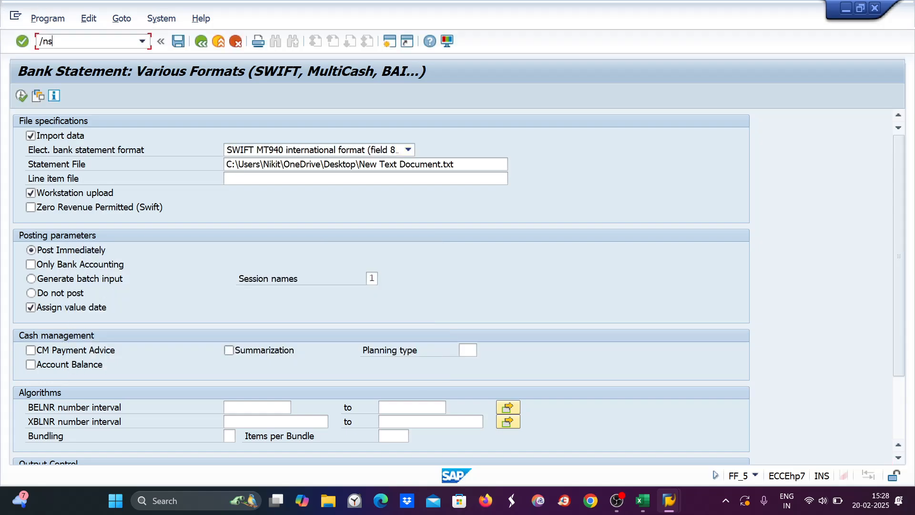
text(e38)
key(Return)
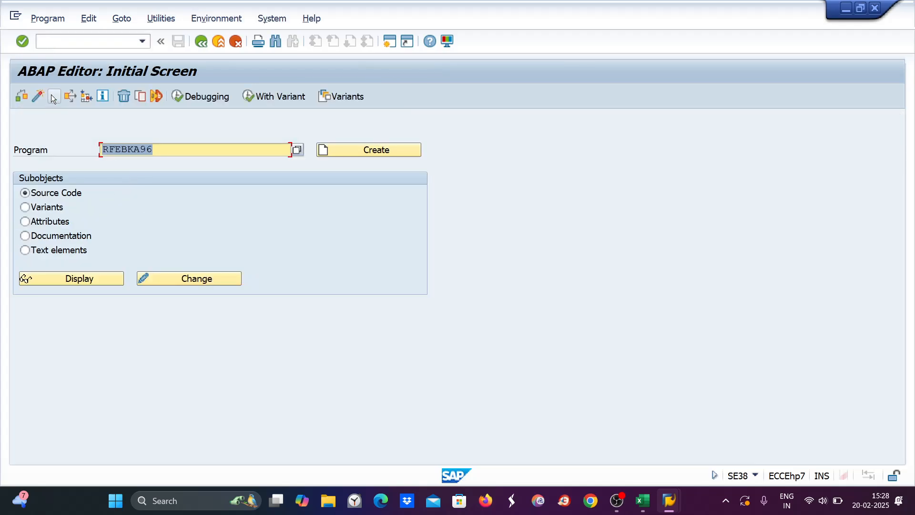
Step: Run RFEBKA96 for application 0001 and delete stored bank statement 202500001
click(53, 97)
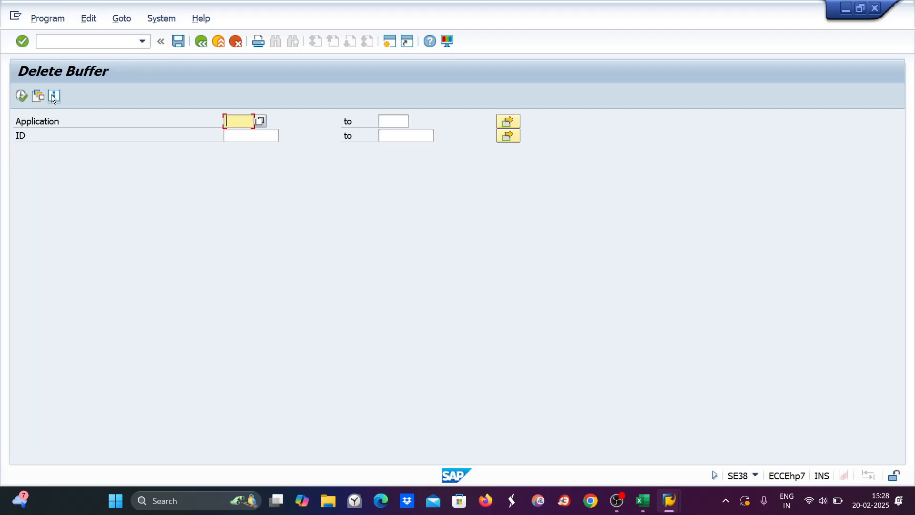
text(0)
key(Down)
key(Return)
click(21, 98)
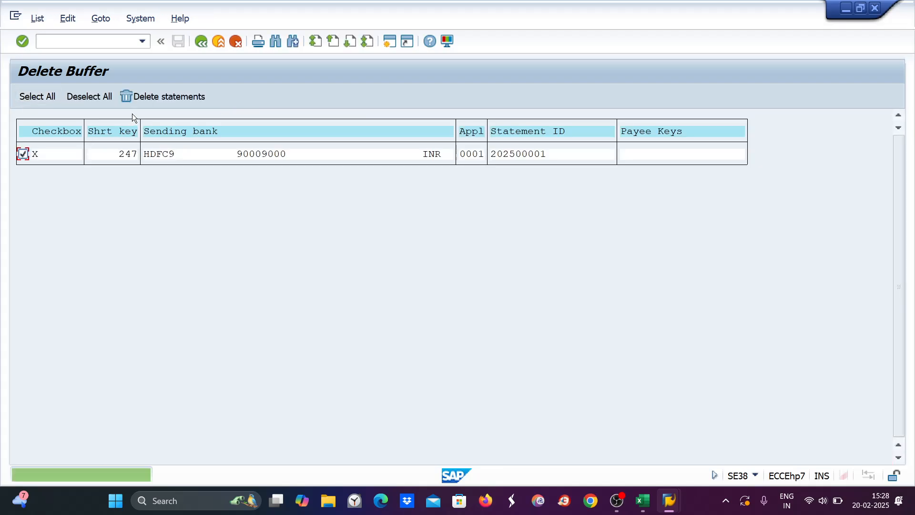
click(141, 99)
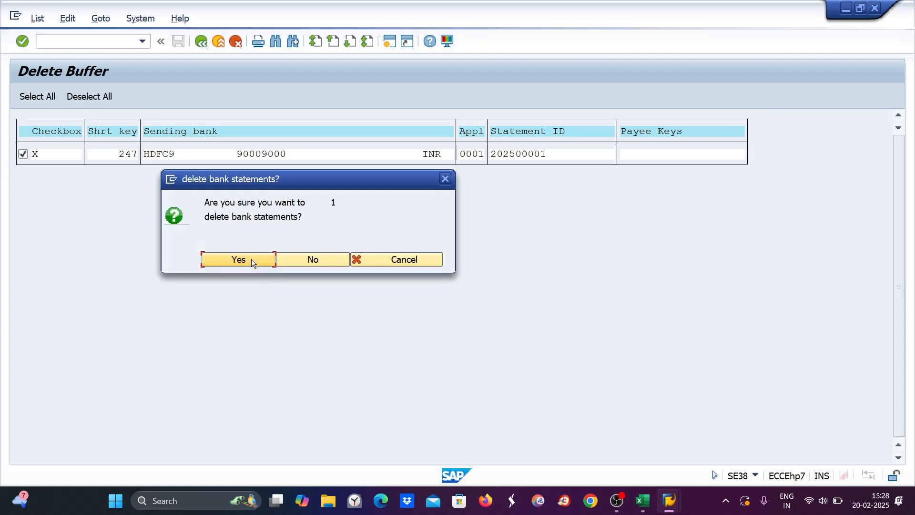
click(243, 260)
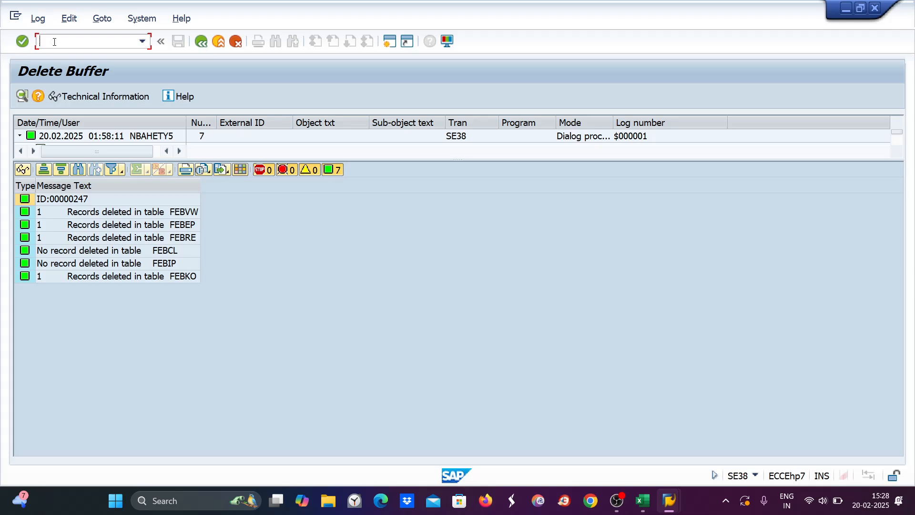
text(/nff_5)
Step: Import the MT940 statement via FF_5 variant ZEE, posting document 1228 with 10,000 closing balance
key(Return)
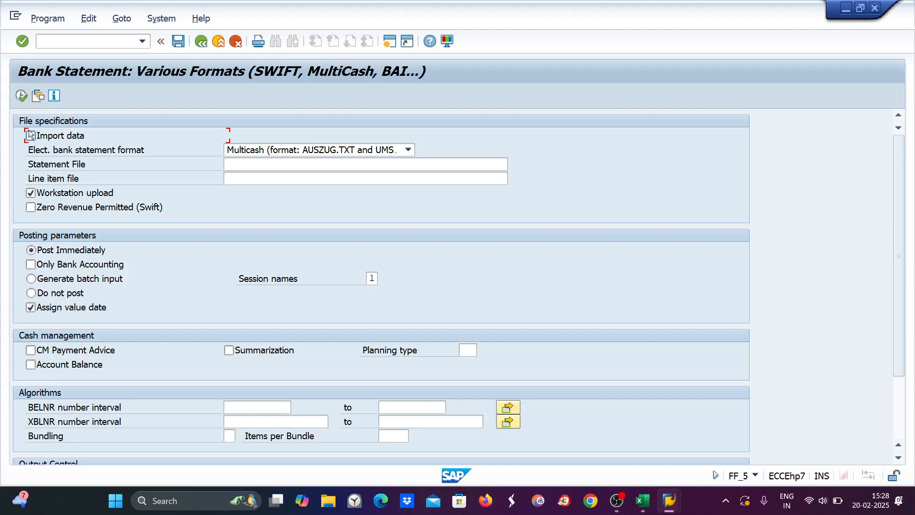
click(37, 96)
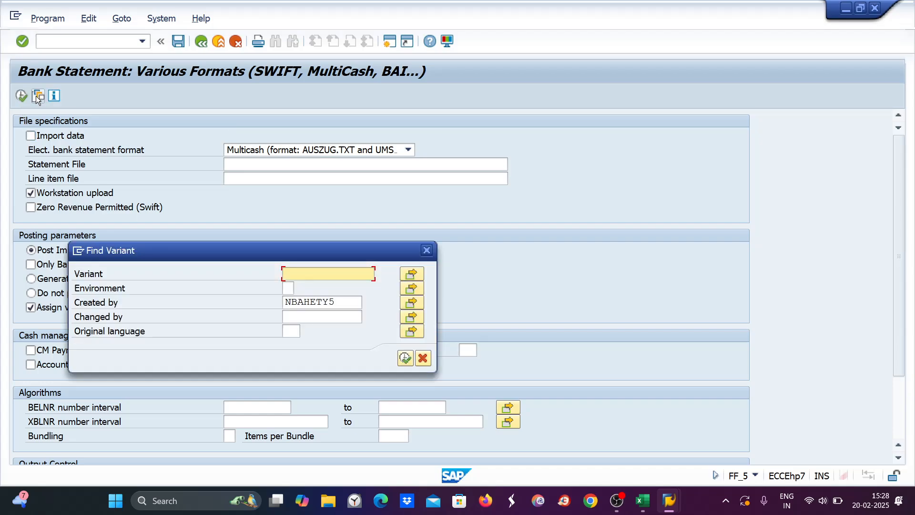
text(zee)
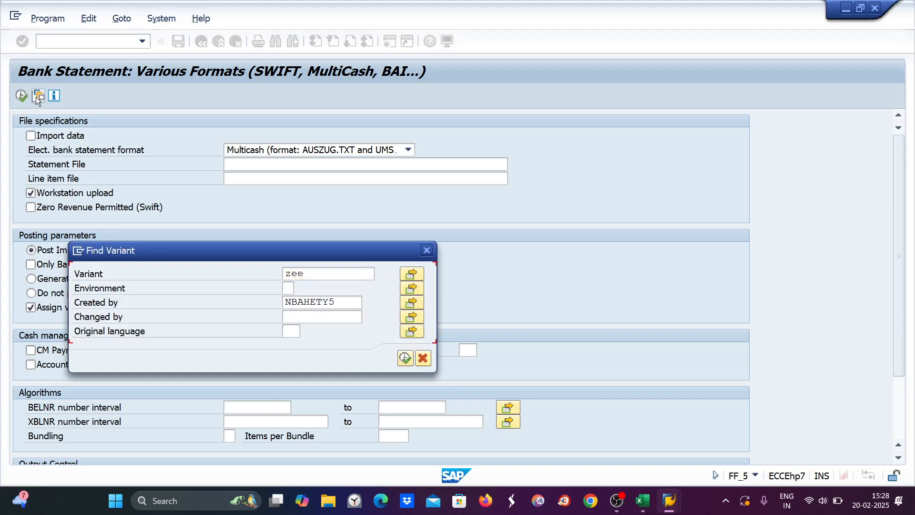
key(Return)
click(405, 359)
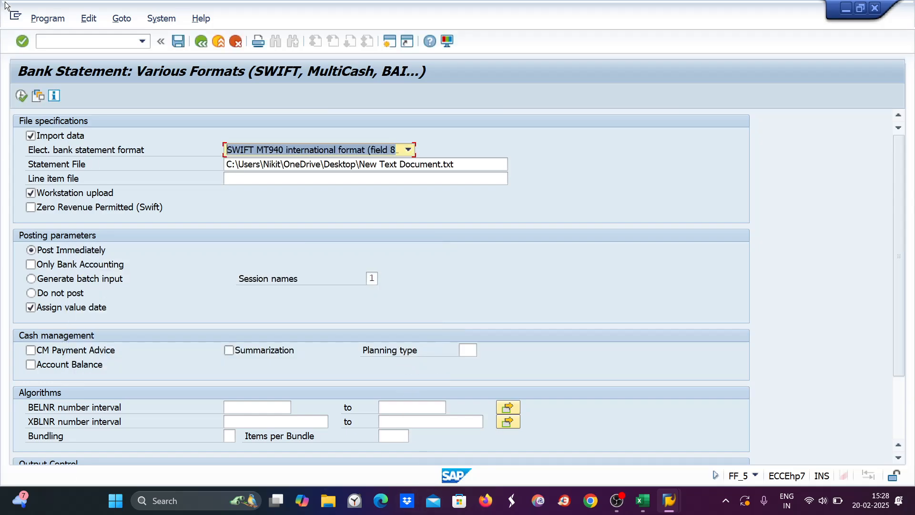
click(21, 95)
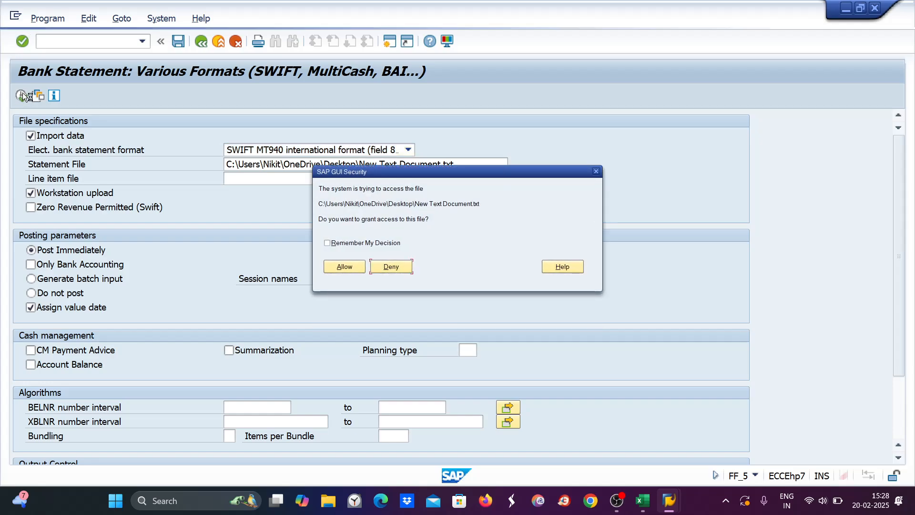
click(345, 269)
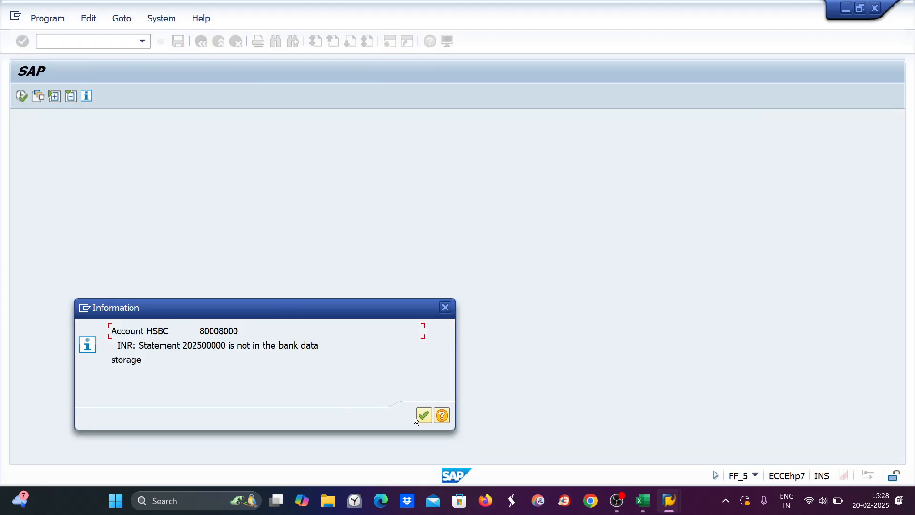
click(418, 415)
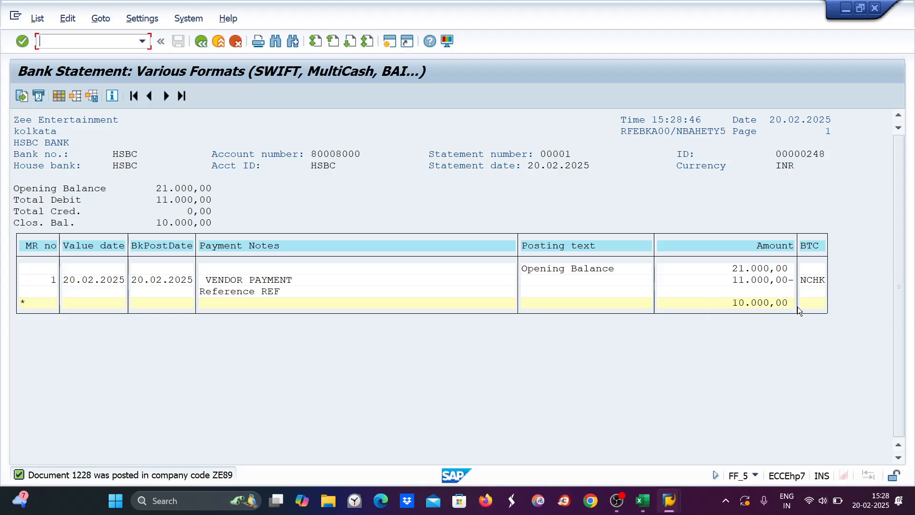
Step: Rerun FBL3N for account 1040, now showing document 1228's 11,000 credit and 10,000 balance
mouse_move(681, 497)
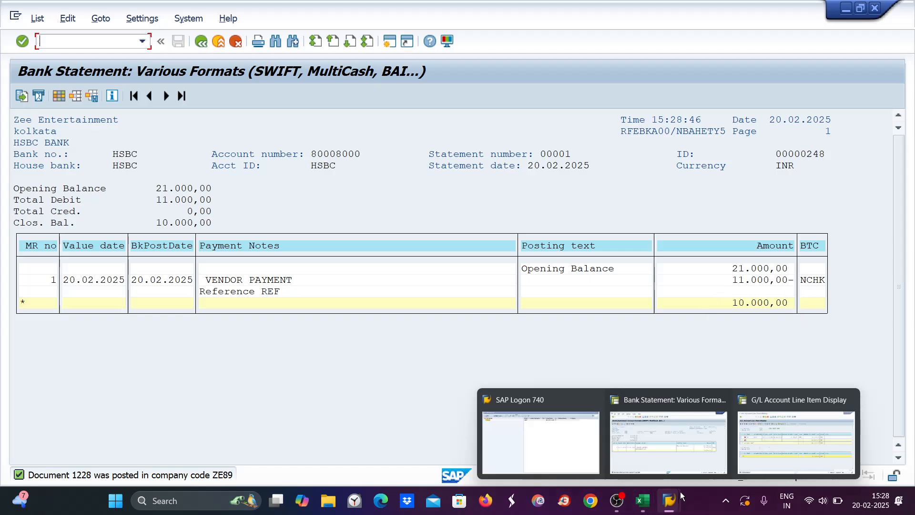
click(849, 431)
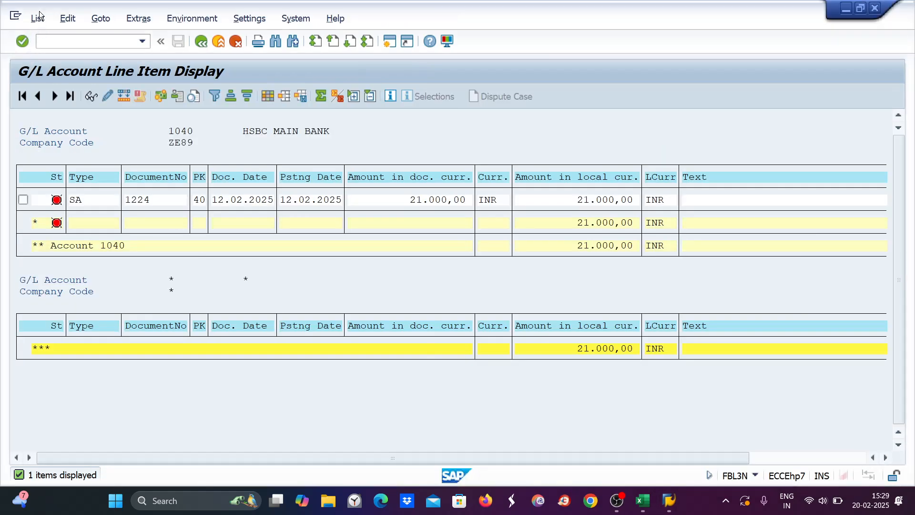
click(45, 41)
text(/nfbl3n)
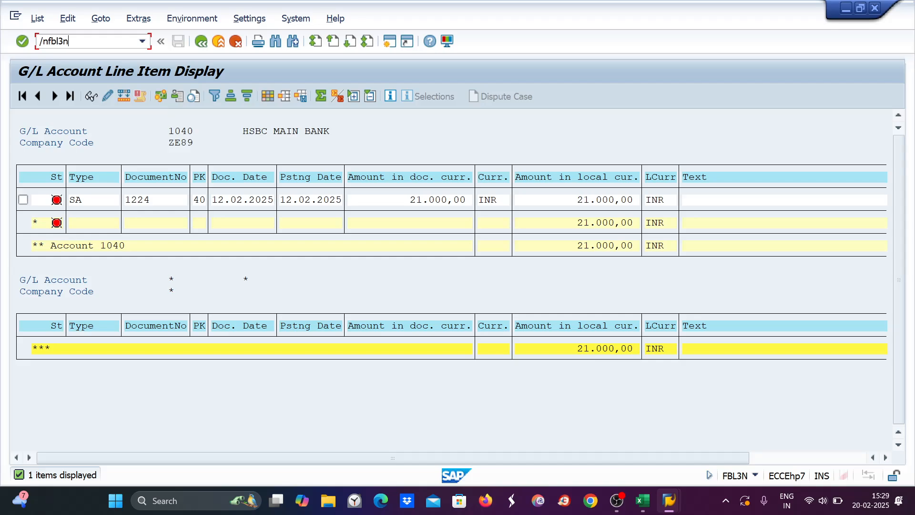
key(Return)
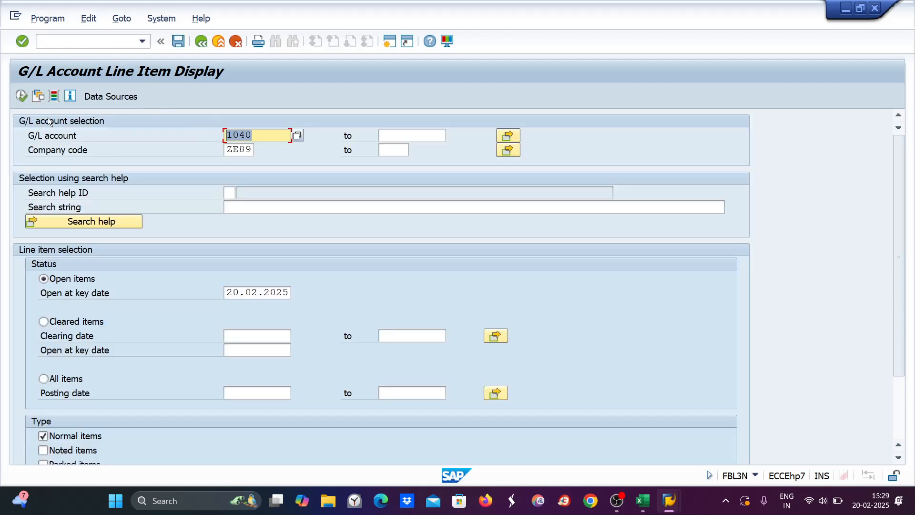
click(21, 96)
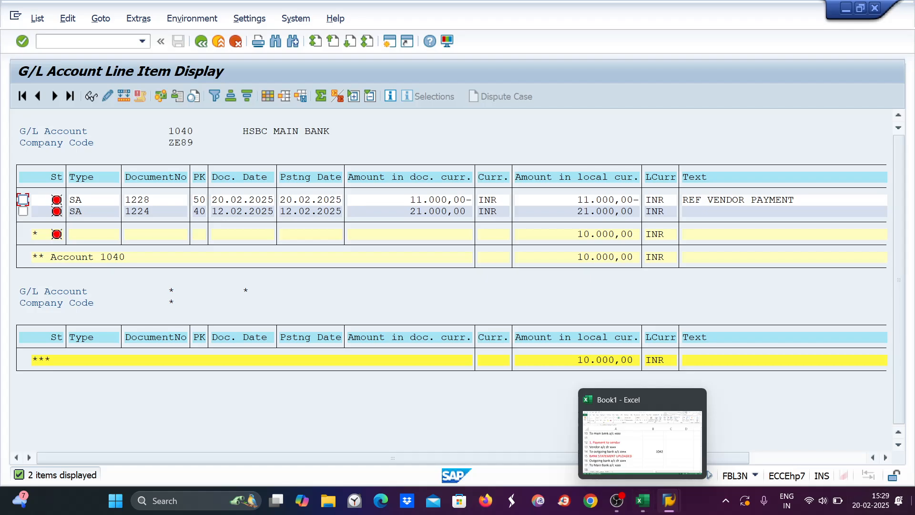
click(914, 514)
click(255, 435)
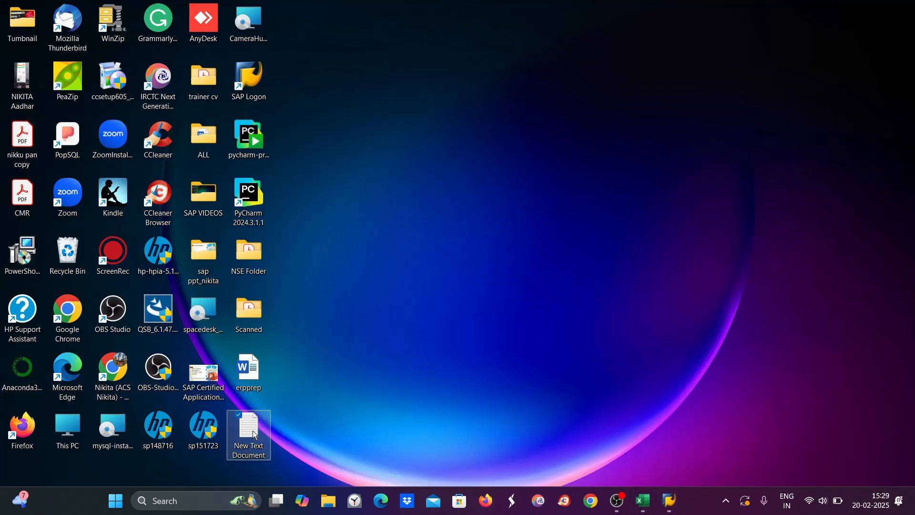
double_click(255, 435)
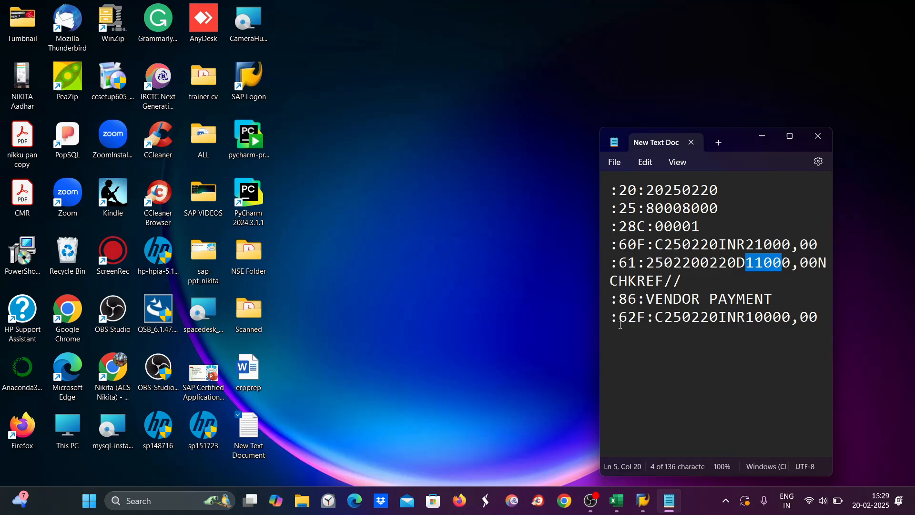
click(818, 136)
mouse_move(675, 501)
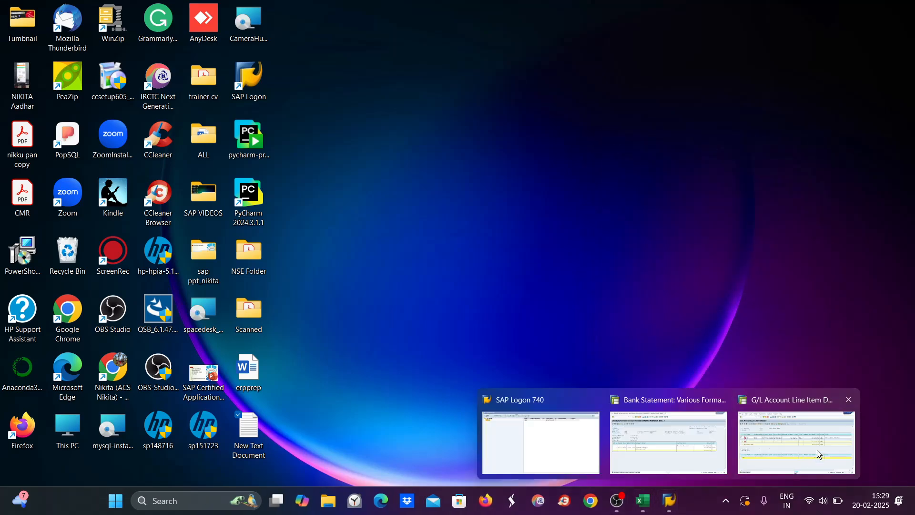
click(797, 436)
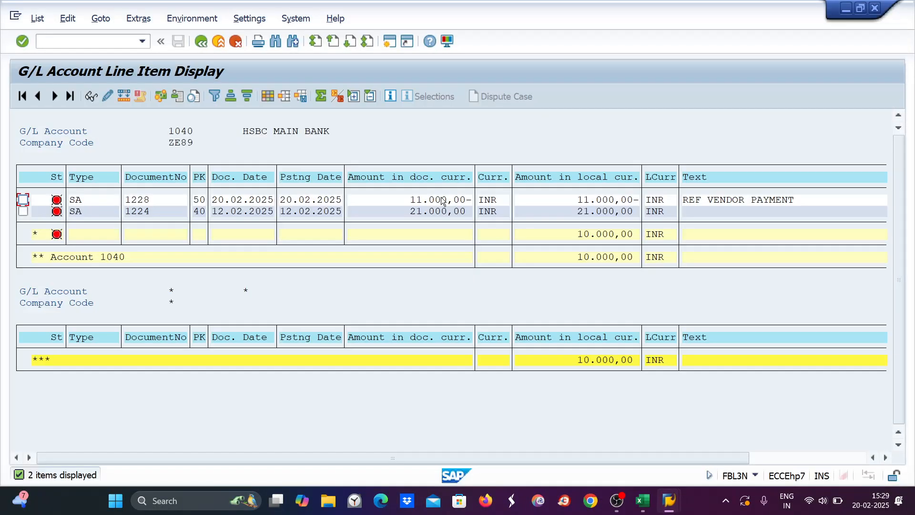
Step: Display document 1228's full overview (11,000 INR, banks 1040 and 1042), then enter /nOT83
double_click(442, 199)
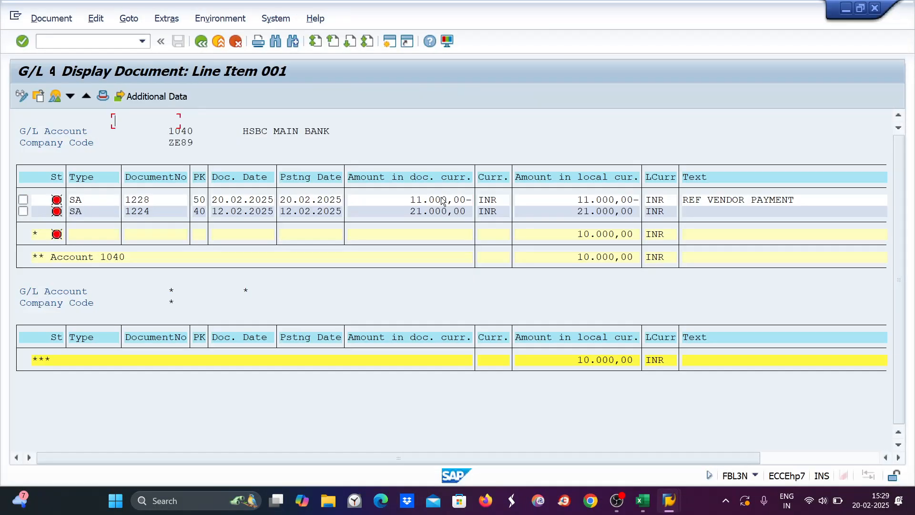
click(55, 96)
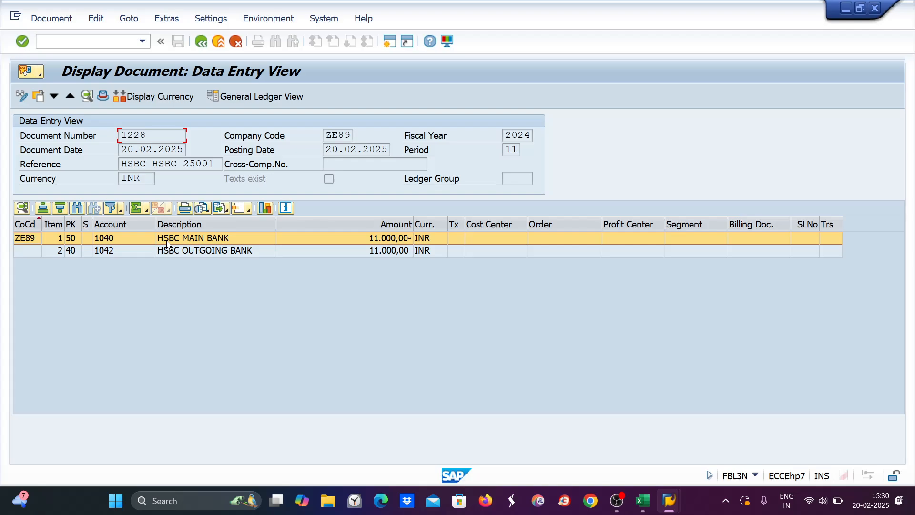
click(54, 40)
text(/not83)
Step: Run OT83 for chart of accounts ZE89, open its account symbol assignments, then show the desktop
key(Return)
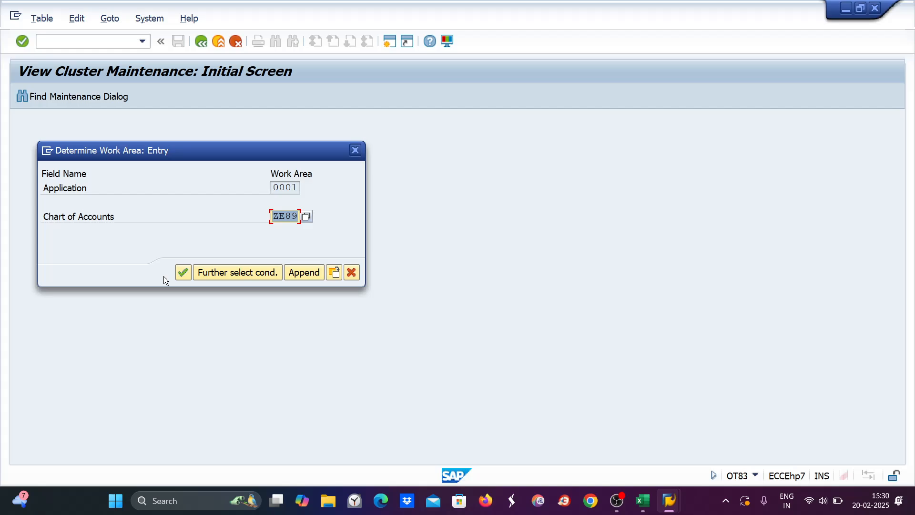
key(Return)
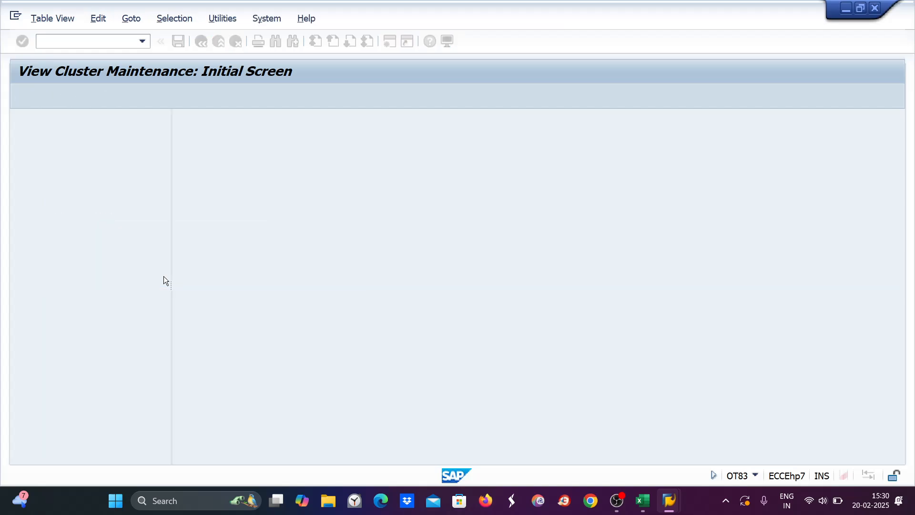
double_click(79, 145)
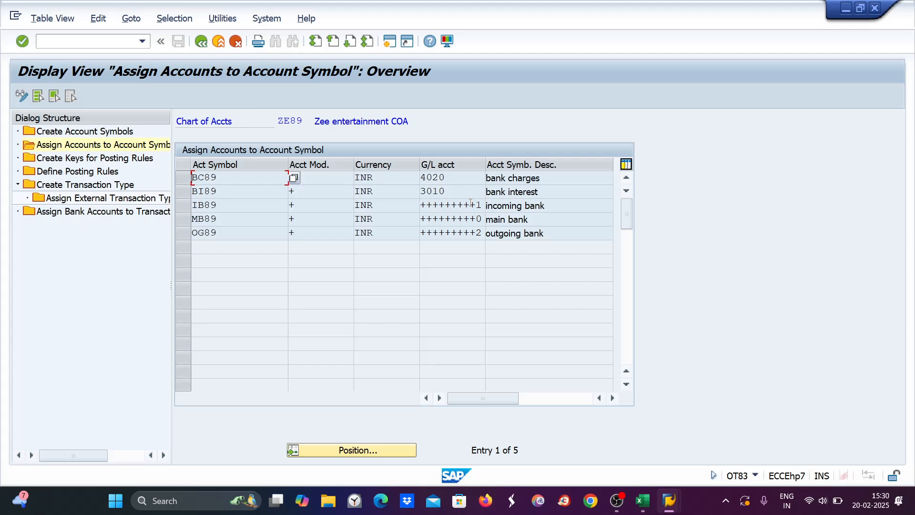
key(super+d)
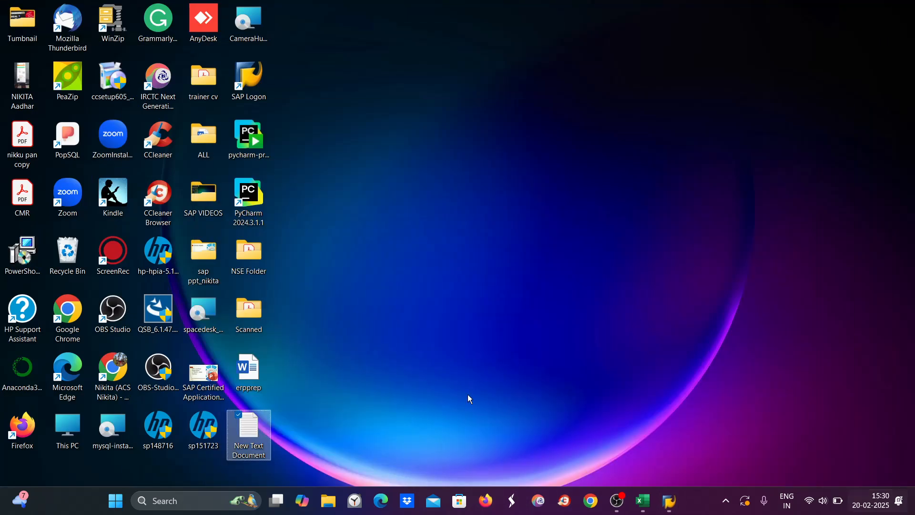
Step: Reopen the bank statement in Notepad, highlight account number 80008000, and return to SAP's ZE89 assignments
double_click(255, 427)
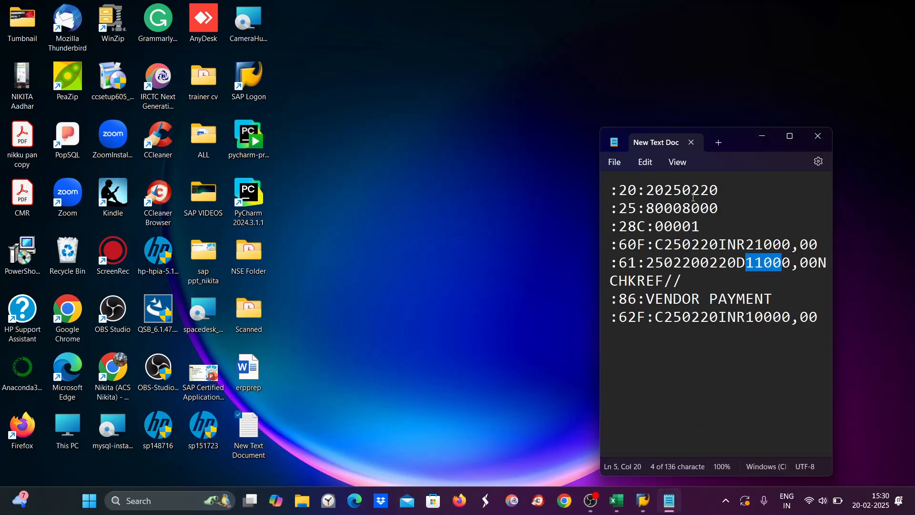
drag(646, 208, 739, 212)
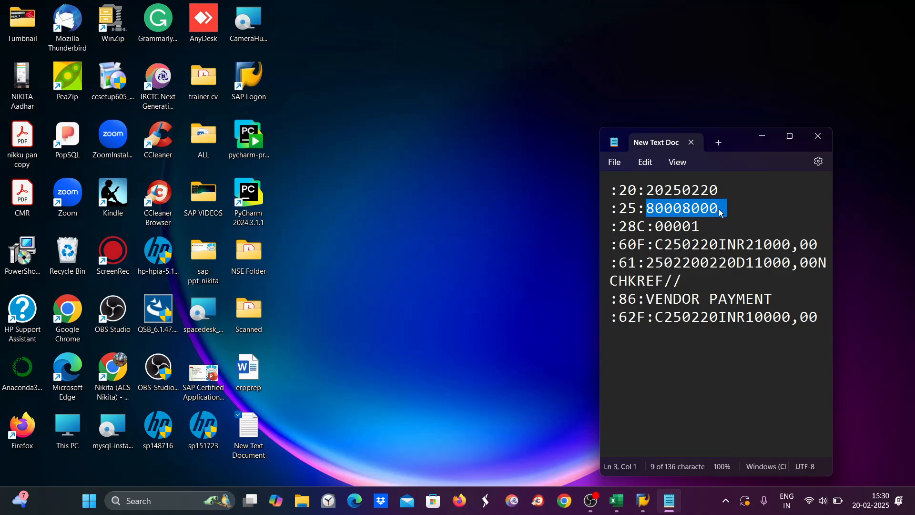
mouse_move(655, 506)
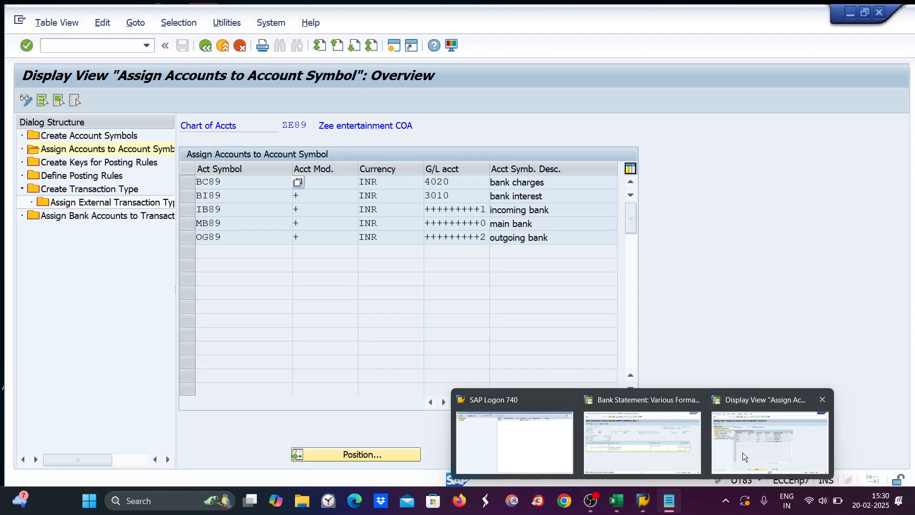
click(742, 453)
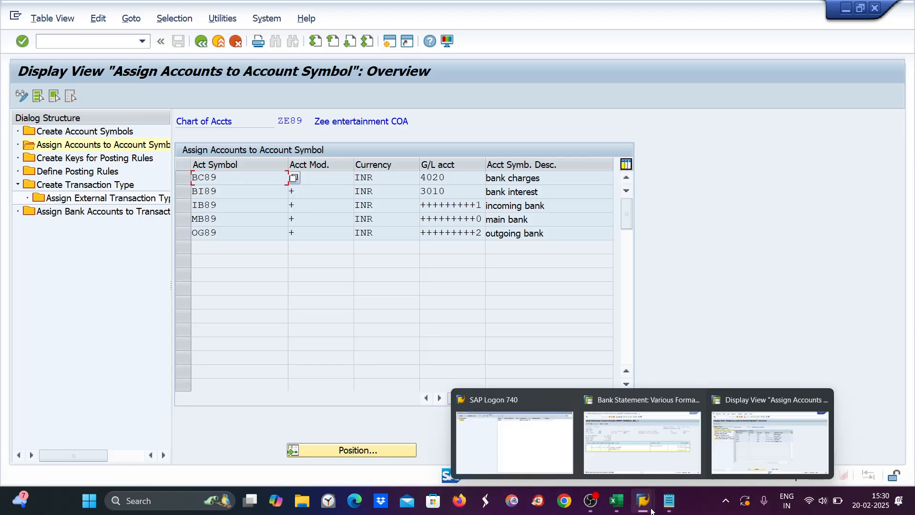
Step: In the Excel notes, enter 1030 in C13 and 1040 in C14, then return to SAP
click(616, 500)
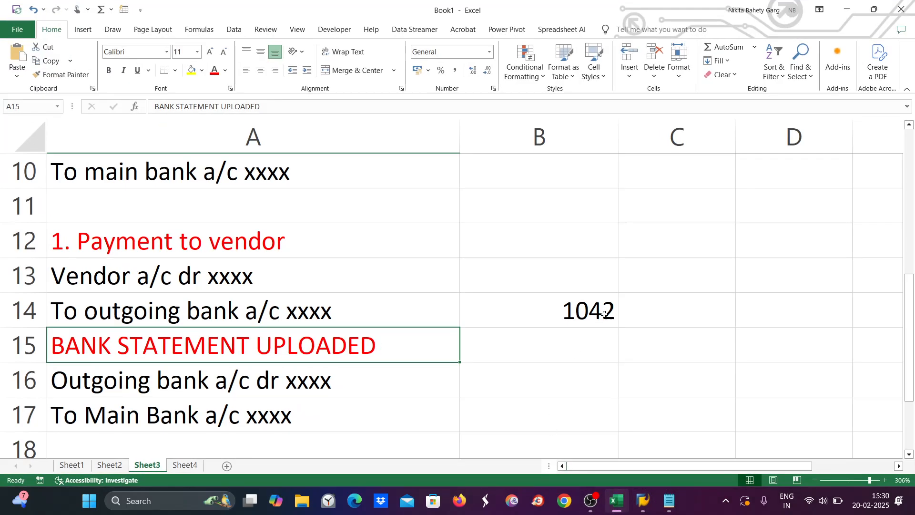
click(591, 279)
double_click(670, 284)
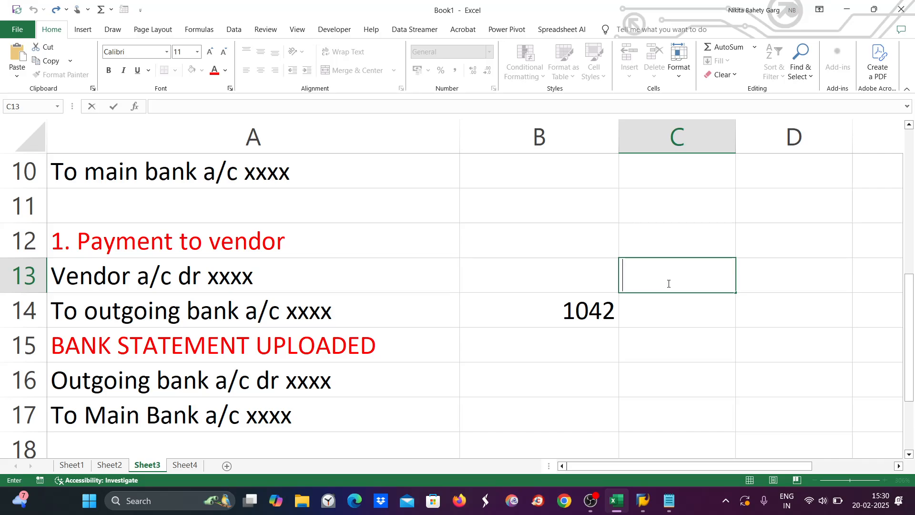
text(1030)
key(Return)
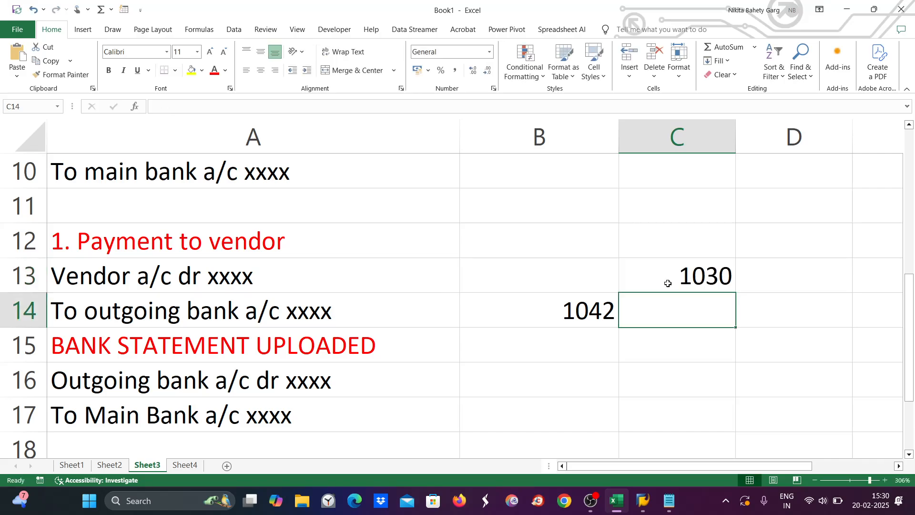
text(1040)
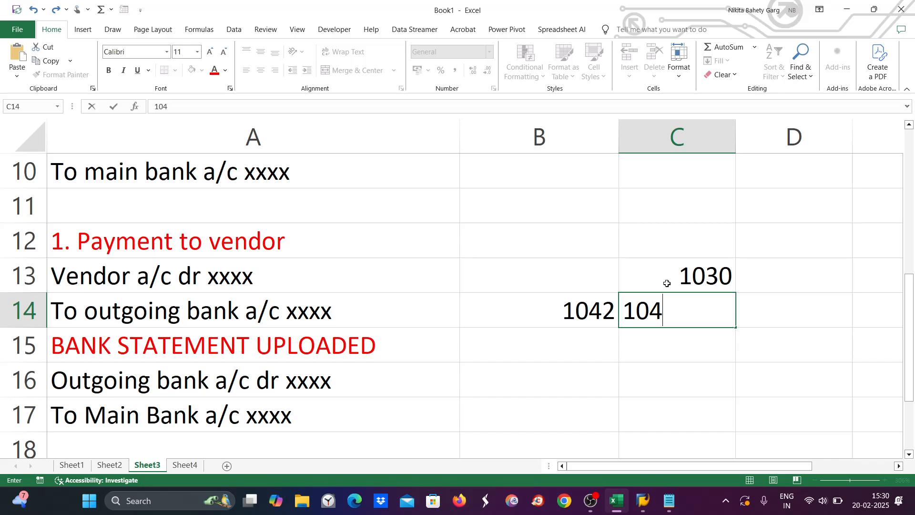
click(706, 387)
key(alt+Tab)
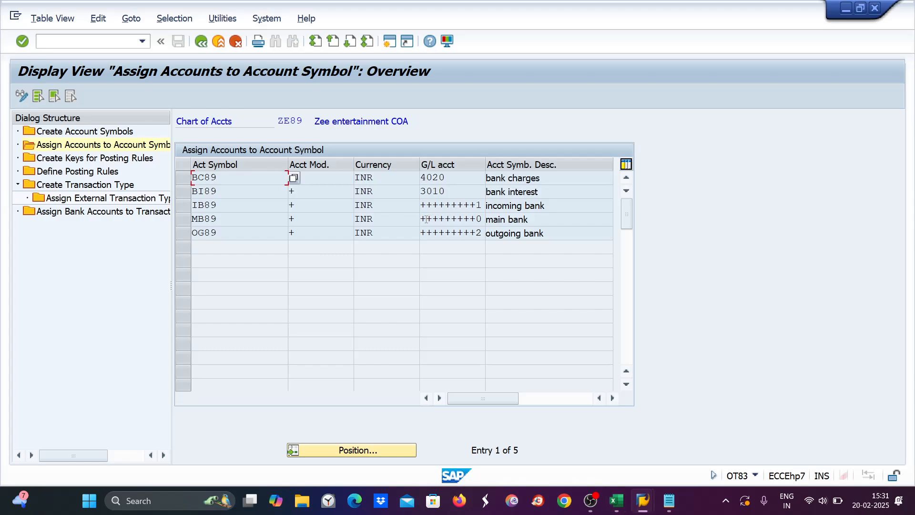
Step: Compare MB89's G/L account entry with the statement, then review cells C13 and C14 in Excel
click(671, 502)
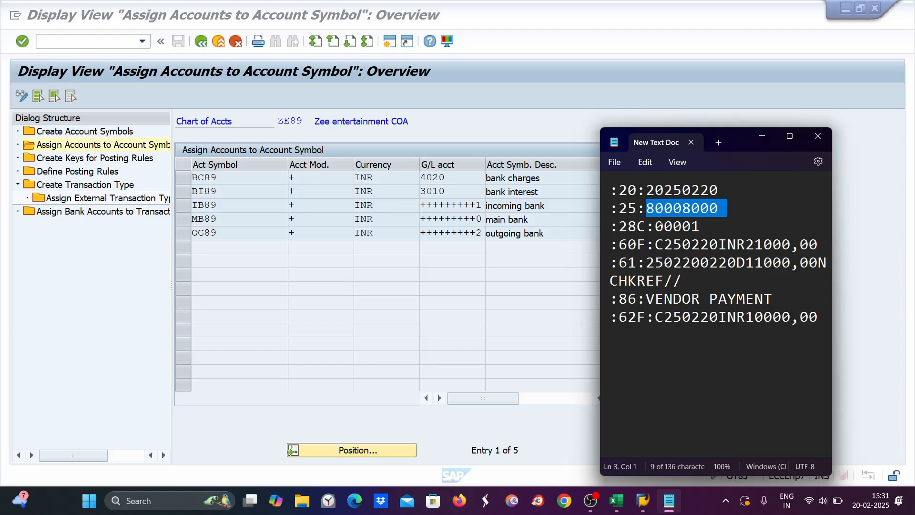
click(477, 219)
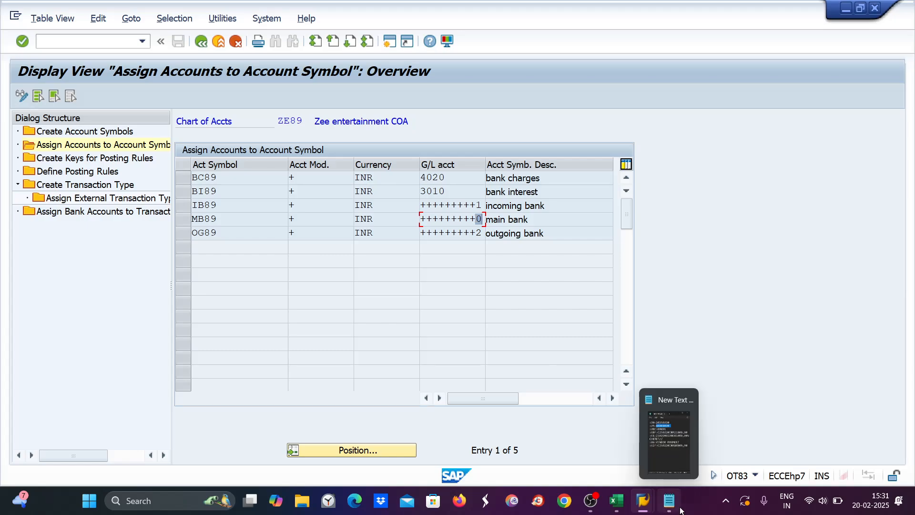
click(616, 500)
click(702, 270)
click(710, 309)
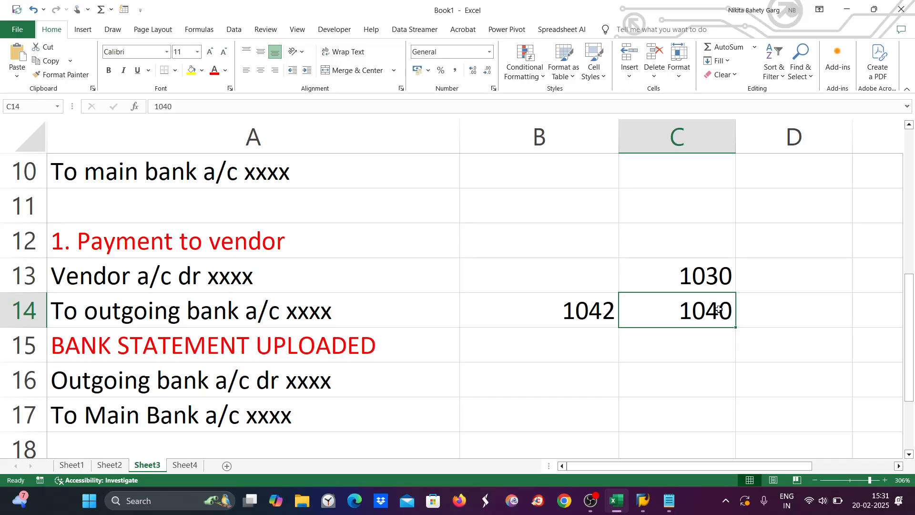
Step: Select the 1030 entry in C13, then switch back to SAP's OT83 overview
click(726, 274)
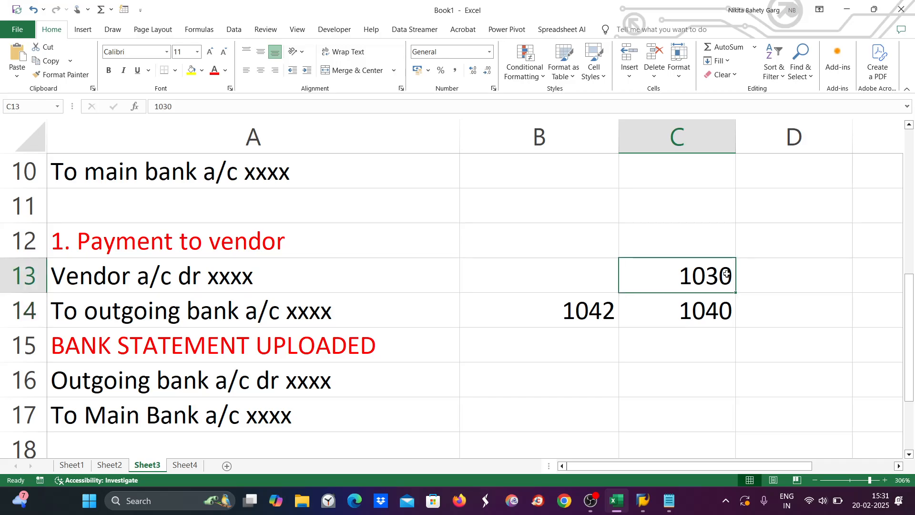
key(alt+Tab)
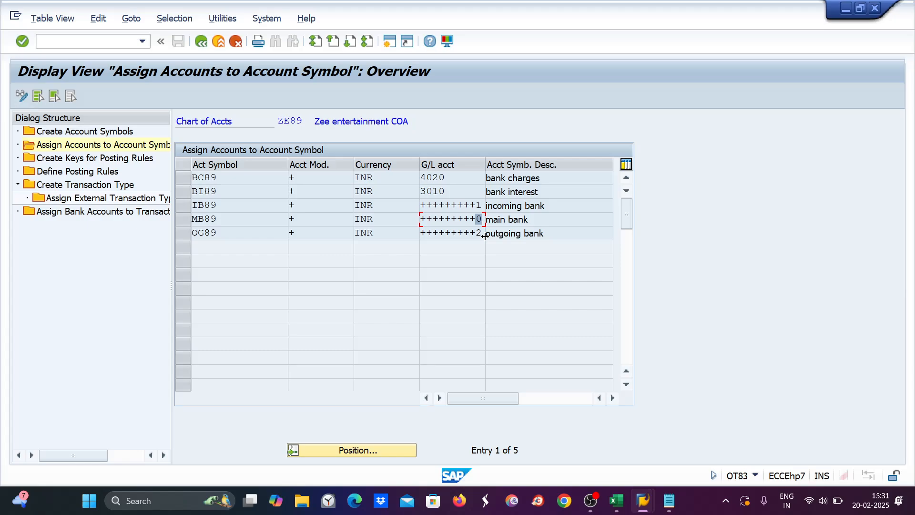
key(alt+Tab)
key(alt+Tab)
mouse_move(644, 507)
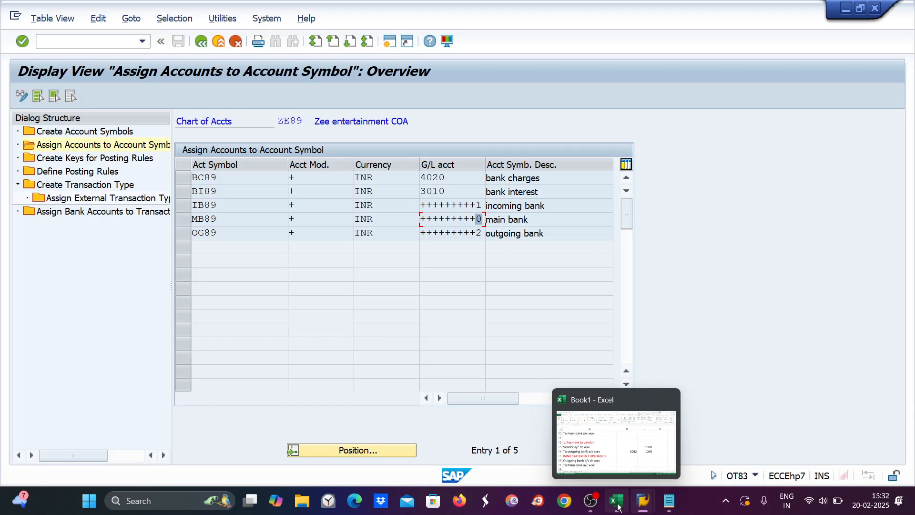
click(616, 438)
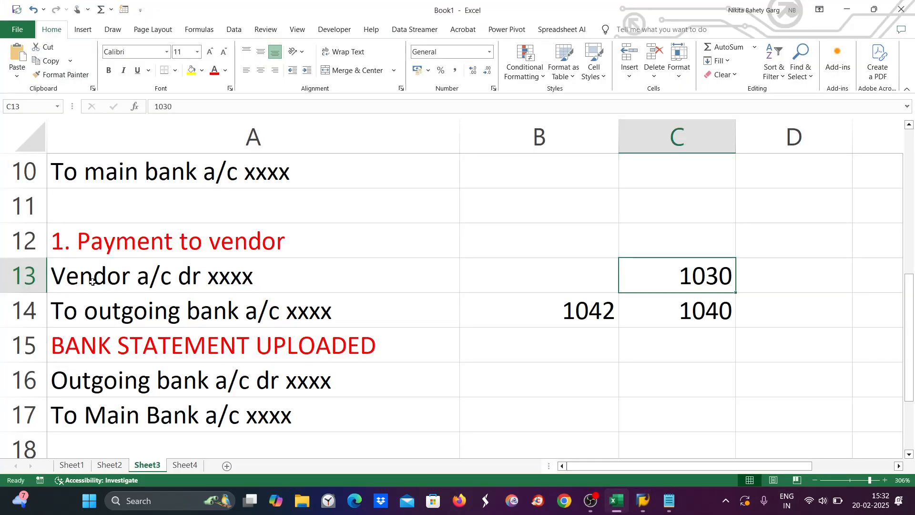
drag(93, 282, 136, 315)
scroll(139, 334, up, 3)
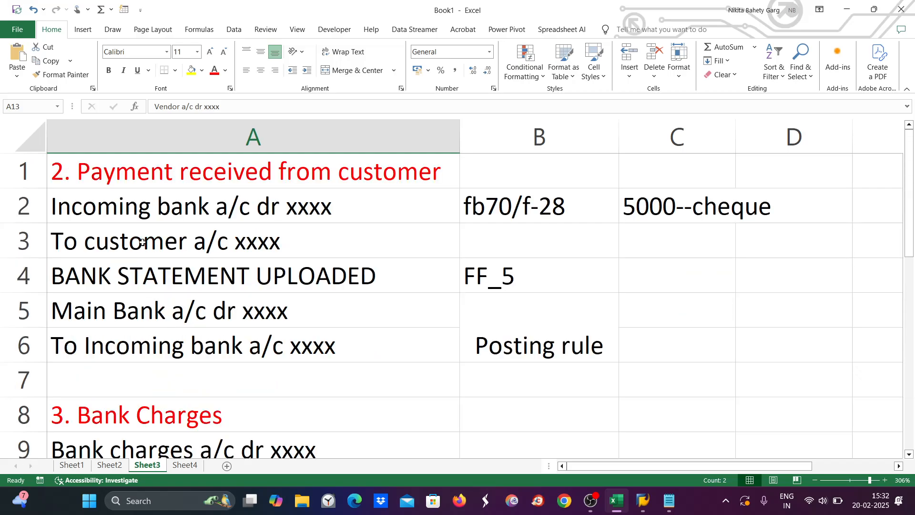
drag(129, 212, 134, 248)
click(133, 282)
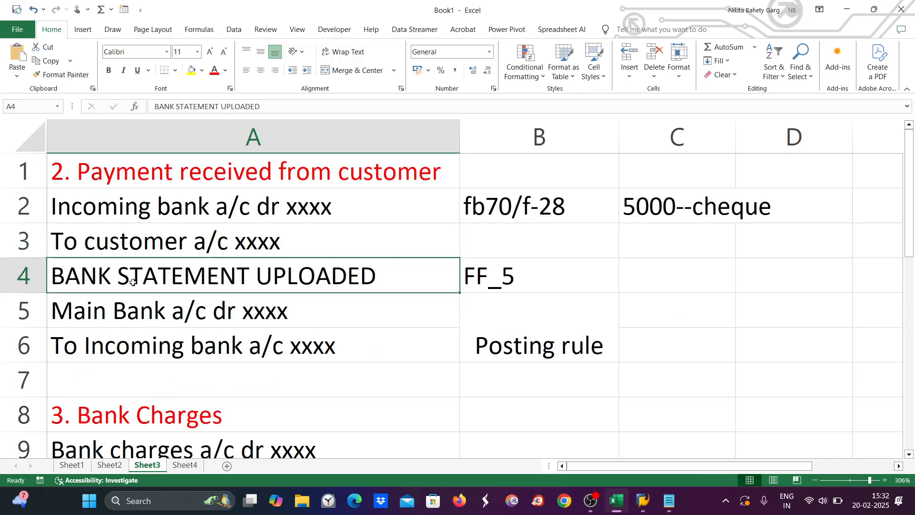
drag(133, 305, 134, 351)
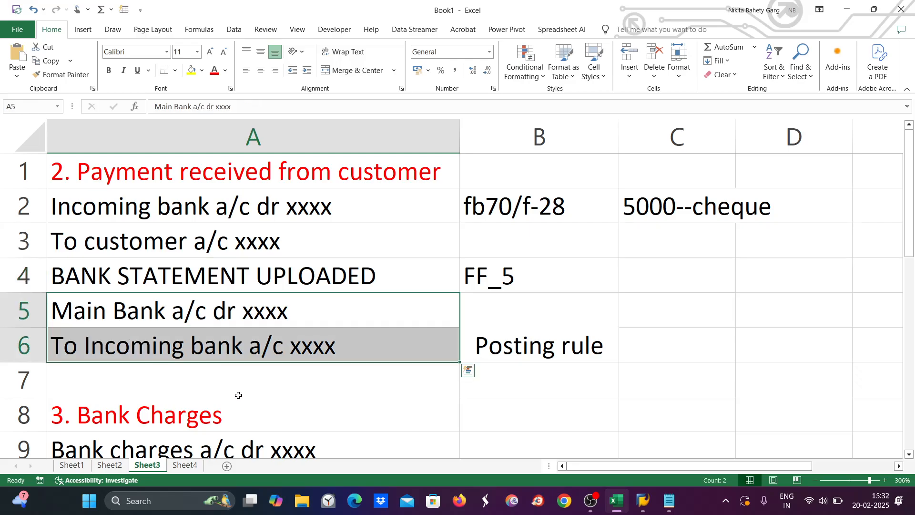